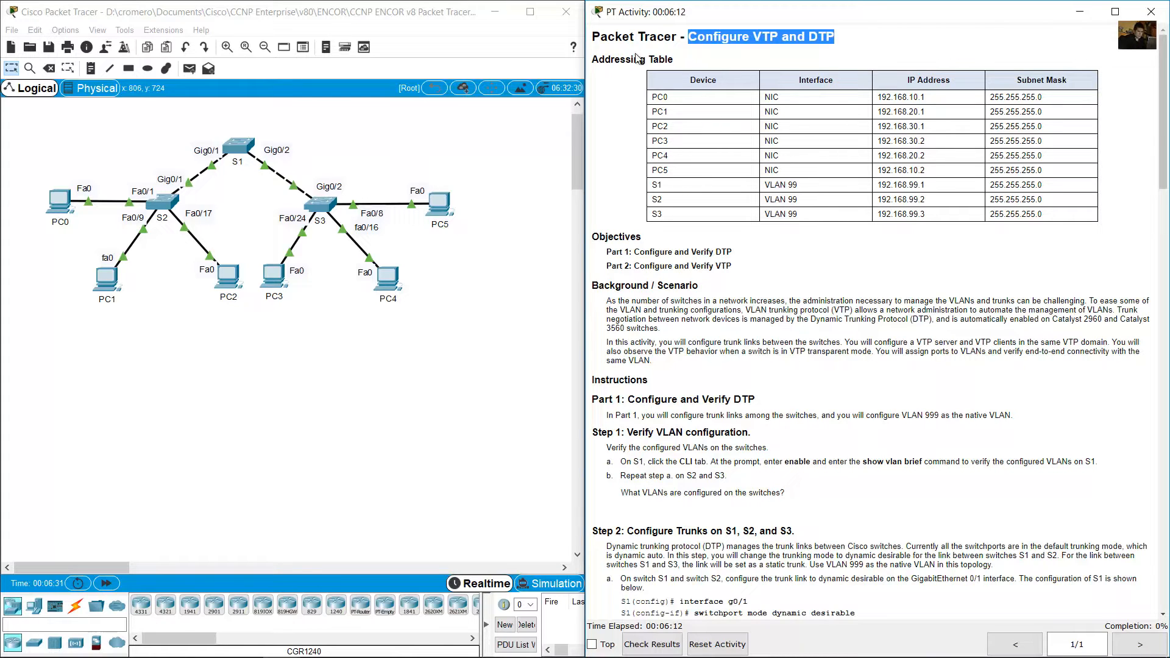
# Review the PC and switch entries in the addressing table and locate the corresponding devices in the network topology.
pyautogui.moveTo(620, 59); pyautogui.dragTo(683, 58)
pyautogui.moveTo(658, 98); pyautogui.dragTo(839, 175)
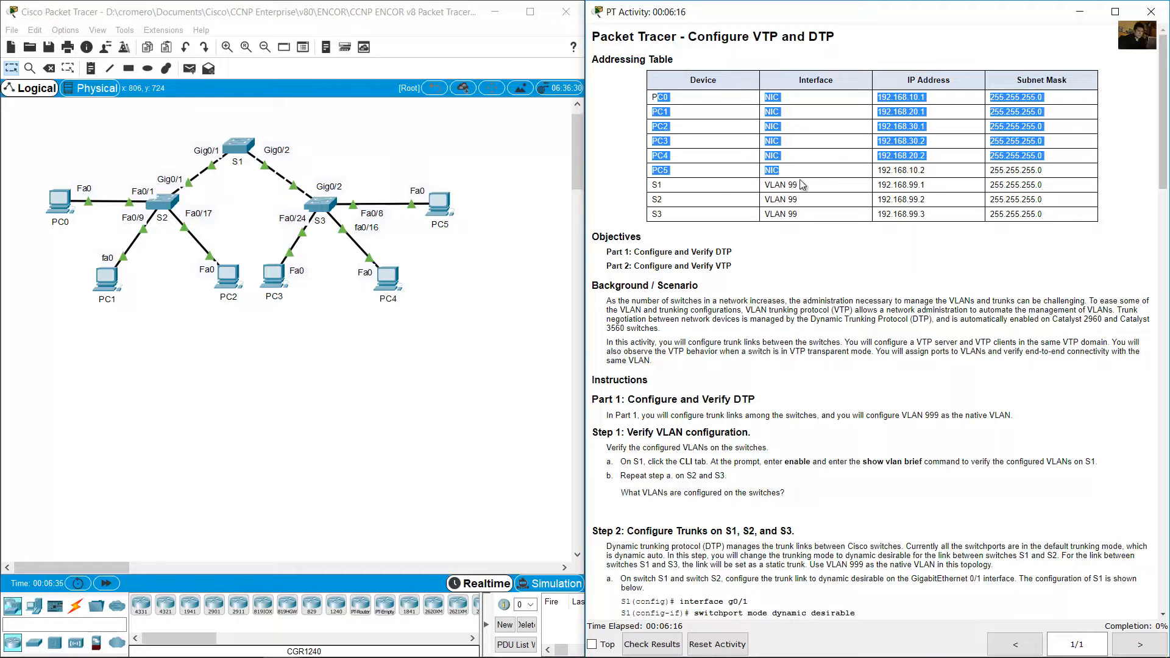
pyautogui.moveTo(653, 184); pyautogui.dragTo(1044, 215)
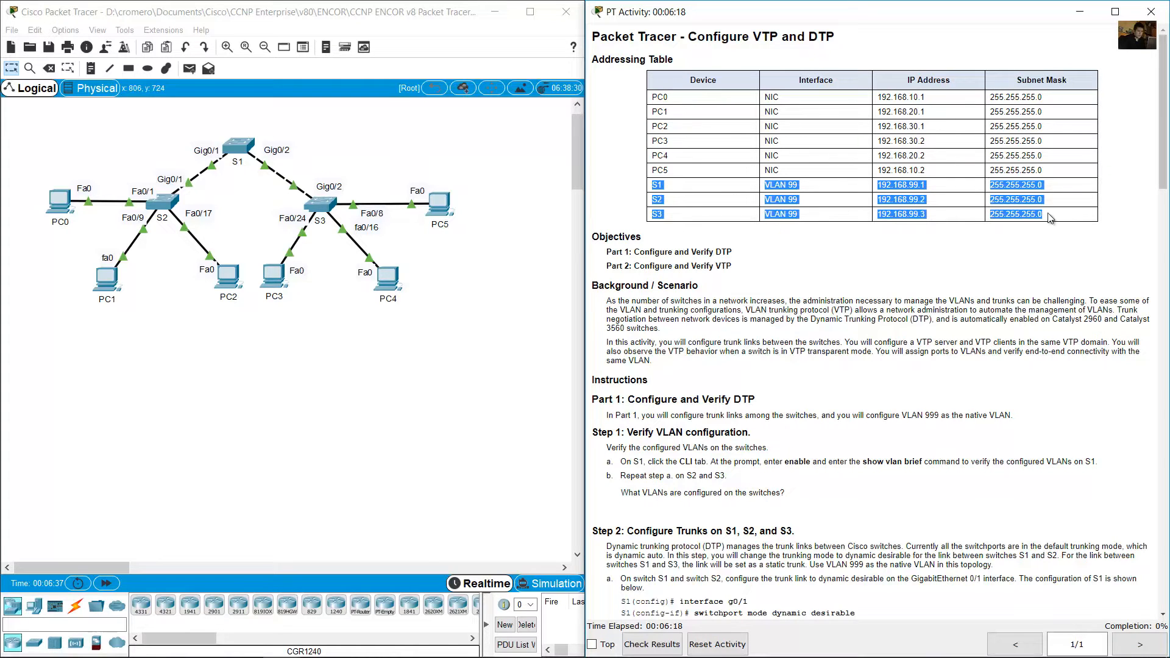
pyautogui.moveTo(384, 118); pyautogui.dragTo(139, 216)
pyautogui.moveTo(508, 162); pyautogui.dragTo(365, 337)
pyautogui.moveTo(281, 366); pyautogui.dragTo(159, 313)
pyautogui.moveTo(148, 389); pyautogui.dragTo(15, 204)
# Read the Background / Scenario section on VTP, DTP, trunk links and VLAN port assignment.
pyautogui.click(754, 227)
pyautogui.scroll(-2, 754, 226)
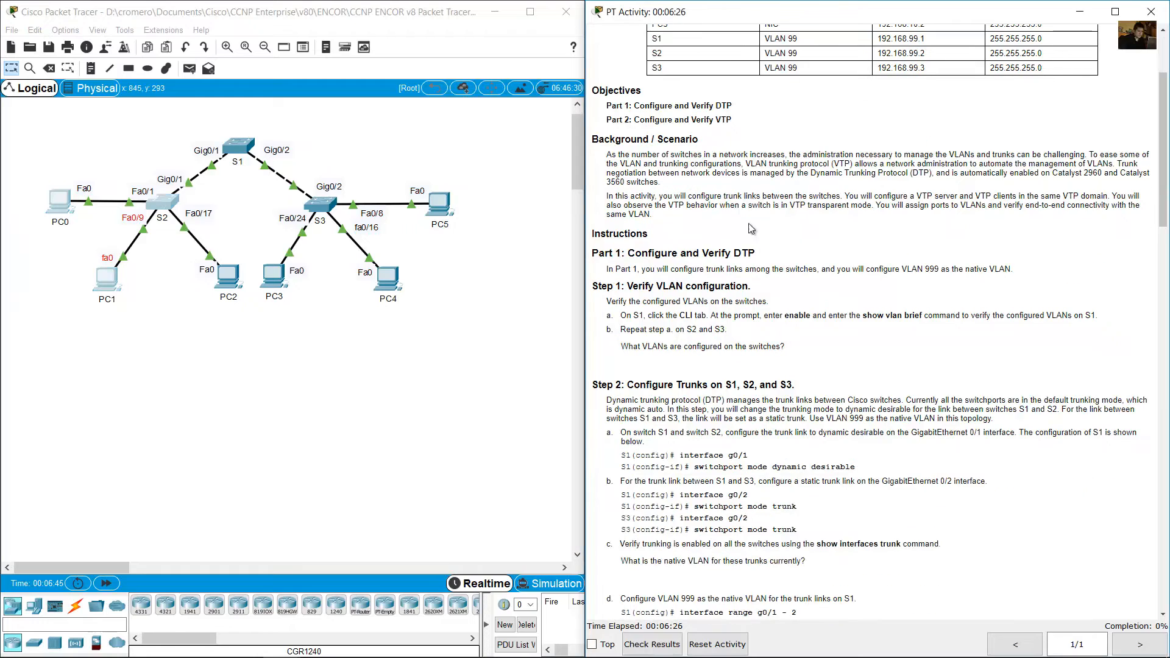
pyautogui.moveTo(607, 155); pyautogui.dragTo(1086, 154)
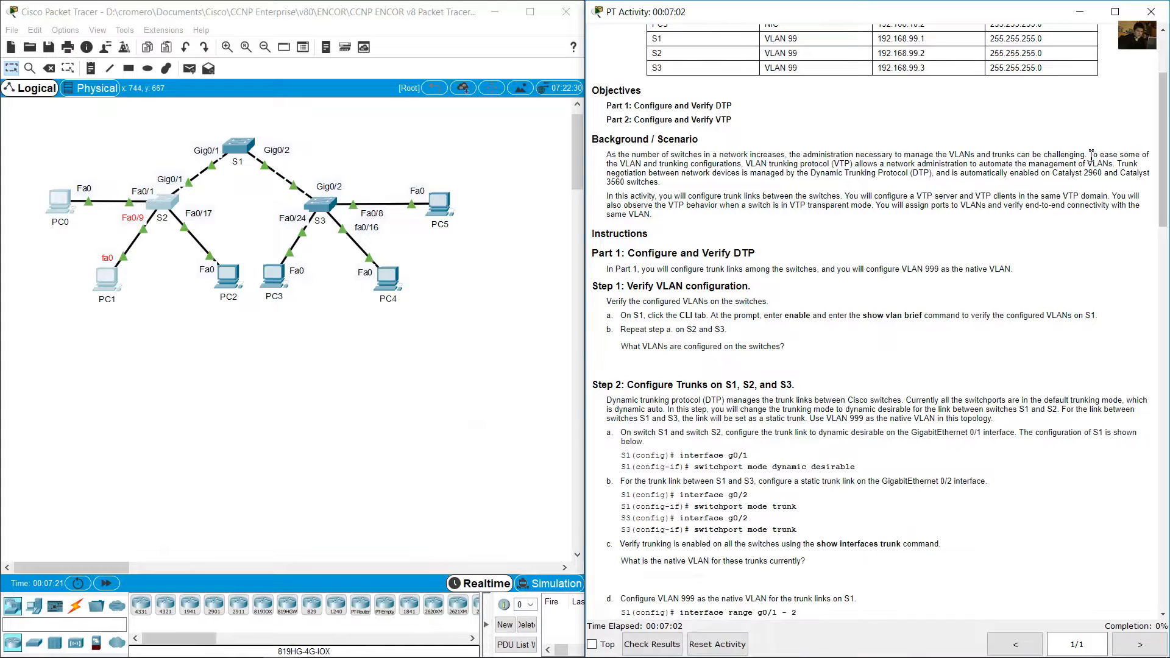
pyautogui.moveTo(1088, 154); pyautogui.dragTo(1139, 197)
pyautogui.moveTo(894, 201); pyautogui.dragTo(762, 242)
pyautogui.moveTo(669, 222); pyautogui.dragTo(801, 236)
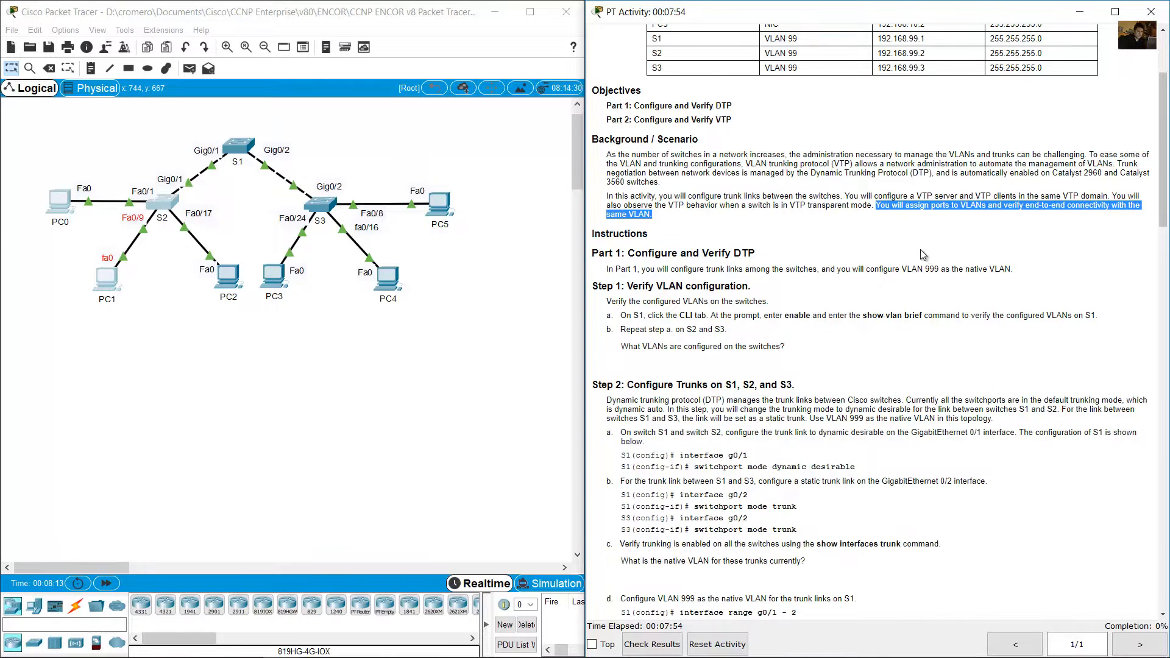
# Read the Part 1 introduction and the Step 1 instructions for verifying the VLAN configuration on S1, S2 and S3.
pyautogui.scroll(-5, 924, 255)
pyautogui.moveTo(628, 108); pyautogui.dragTo(762, 111)
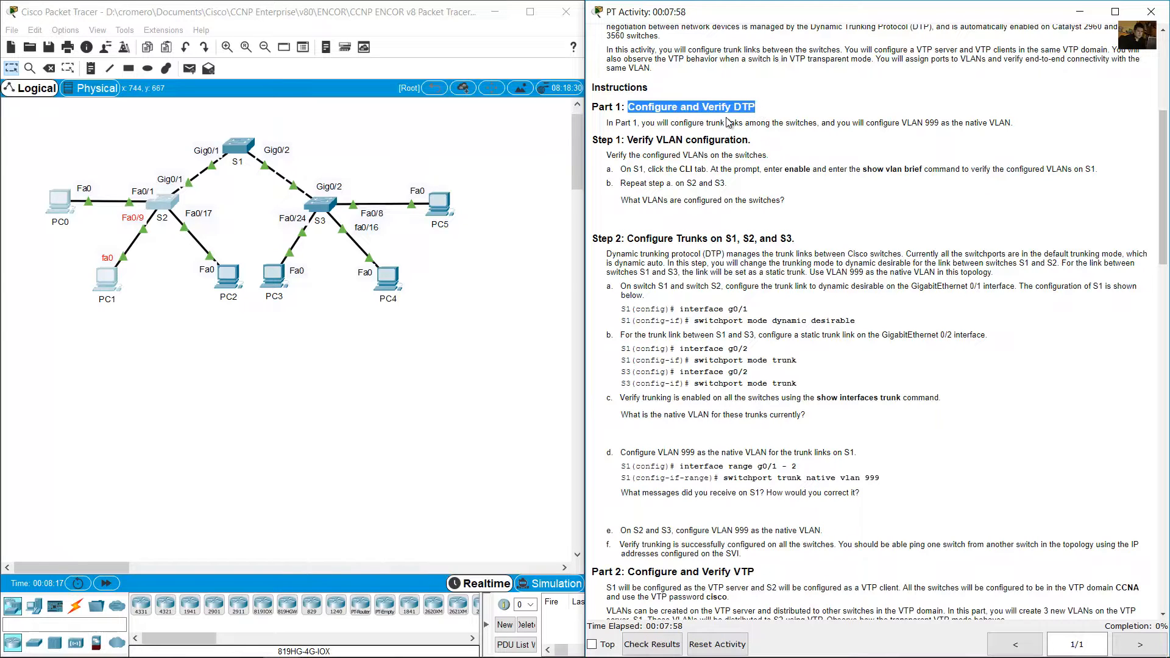
pyautogui.moveTo(646, 124); pyautogui.dragTo(1016, 127)
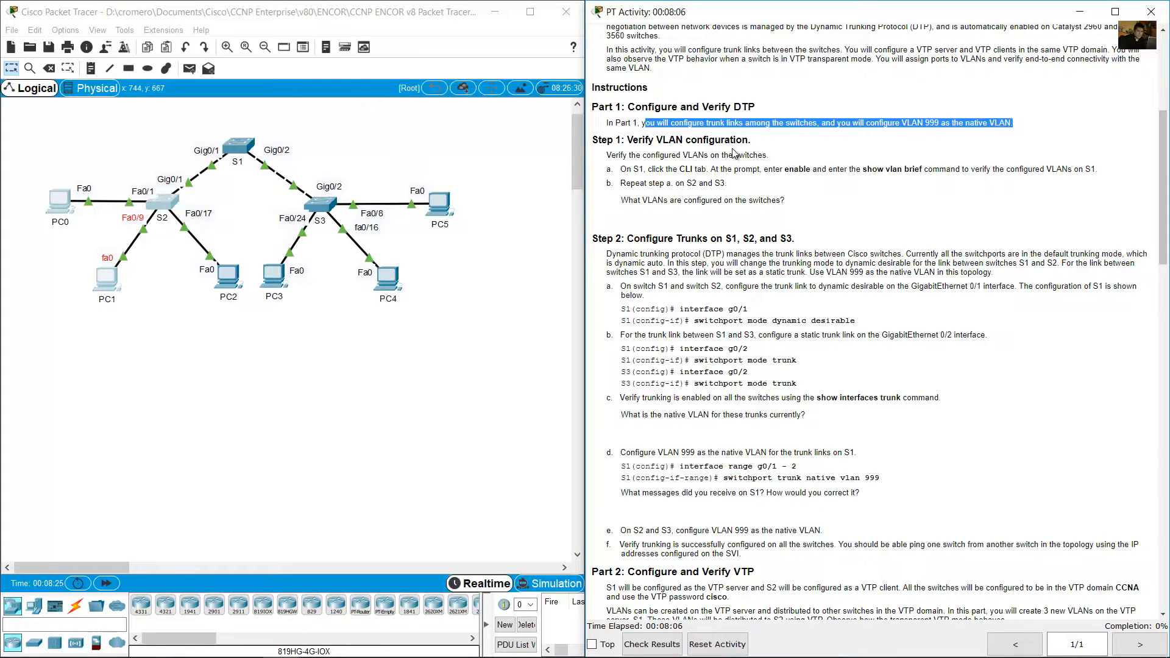
pyautogui.moveTo(633, 140); pyautogui.dragTo(756, 143)
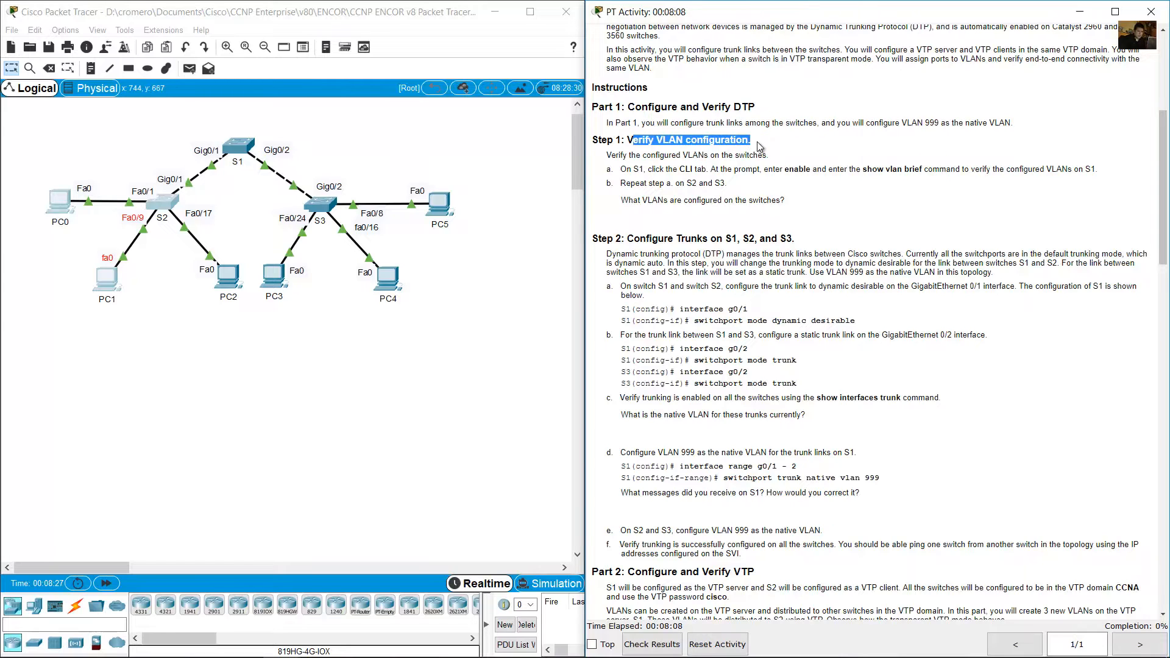
pyautogui.scroll(-1, 759, 145)
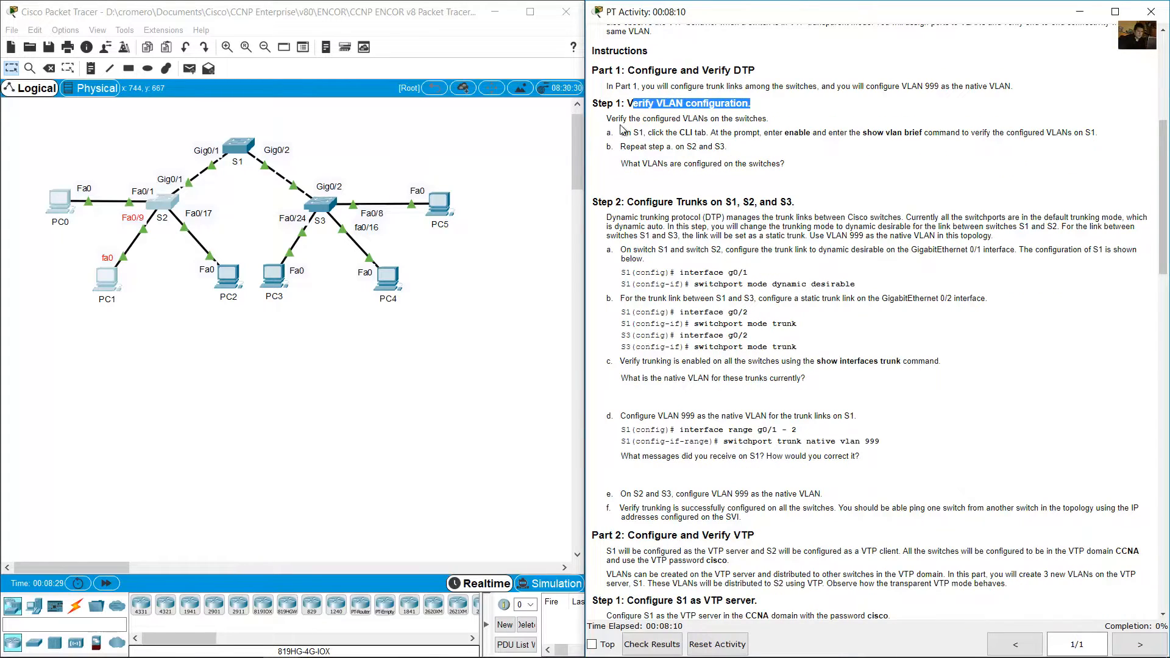
pyautogui.moveTo(620, 119); pyautogui.dragTo(764, 120)
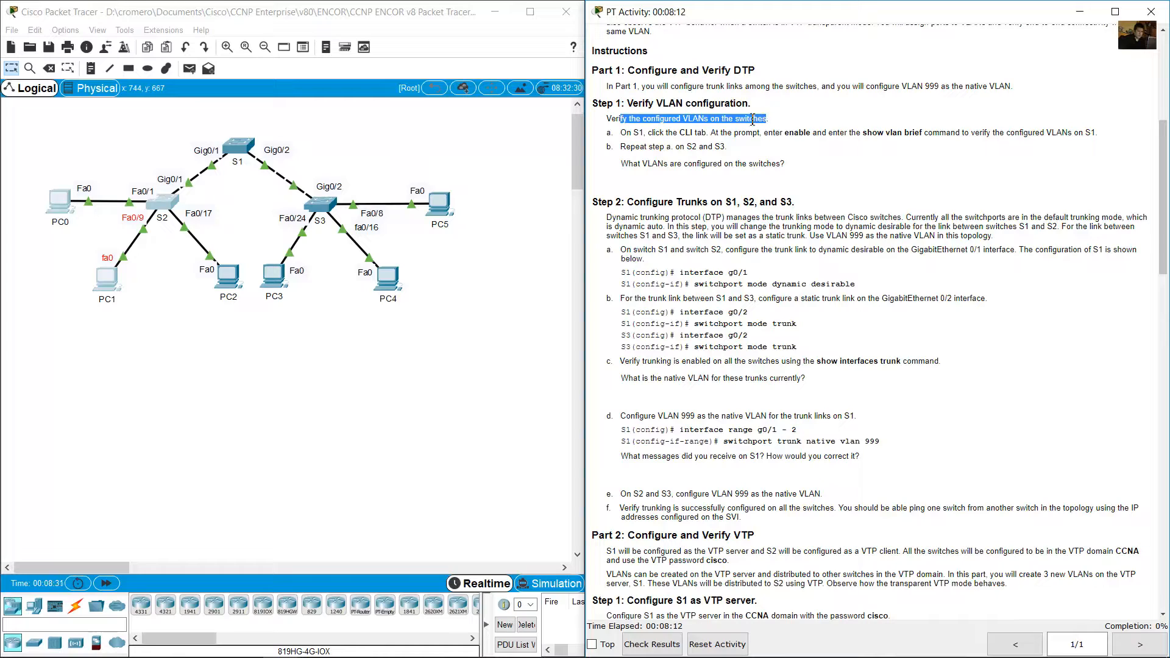
pyautogui.moveTo(620, 132); pyautogui.dragTo(1097, 132)
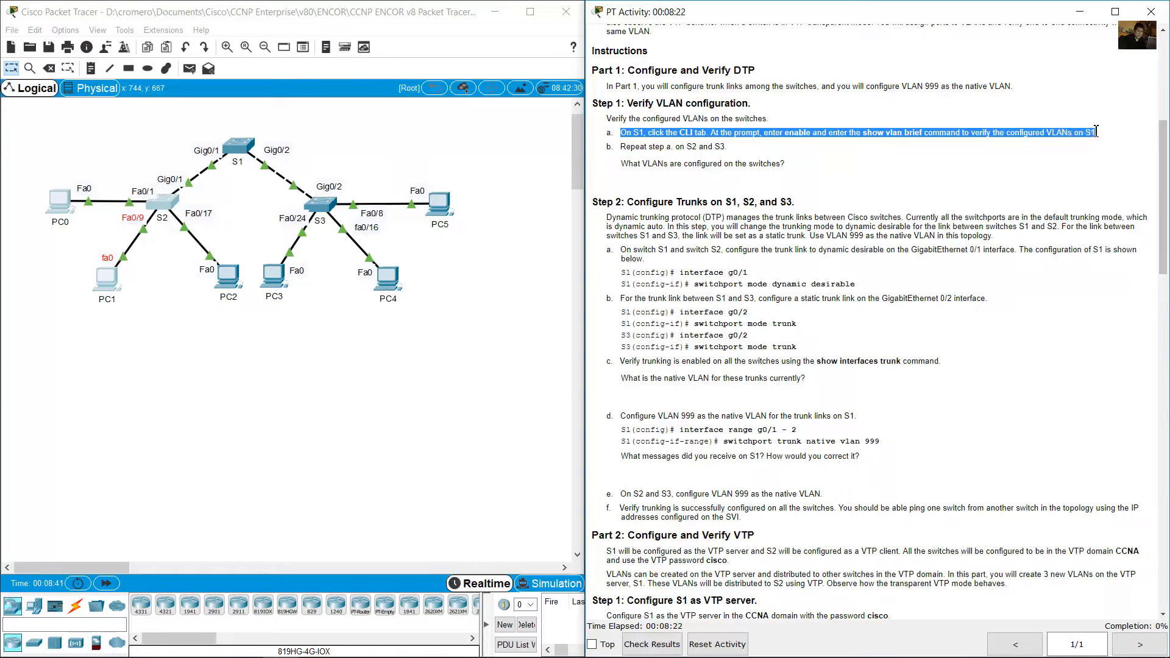
pyautogui.moveTo(625, 147); pyautogui.dragTo(724, 147)
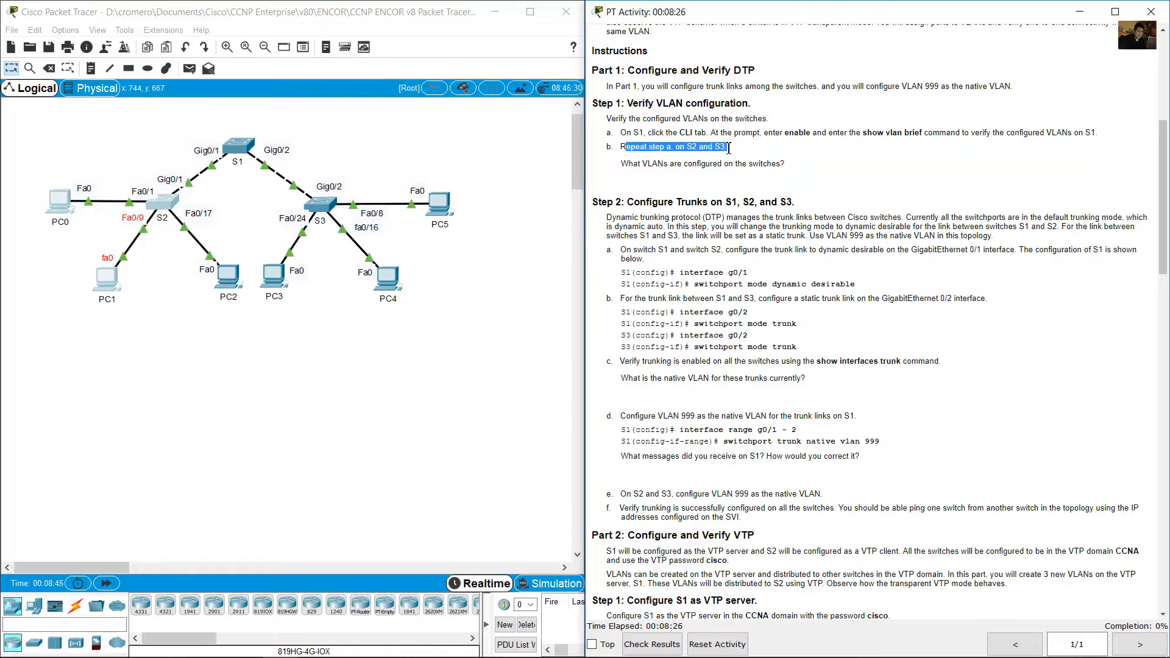
# Open switch S1's command line in a widened window below the topology and bring up its prompt.
pyautogui.click(236, 178)
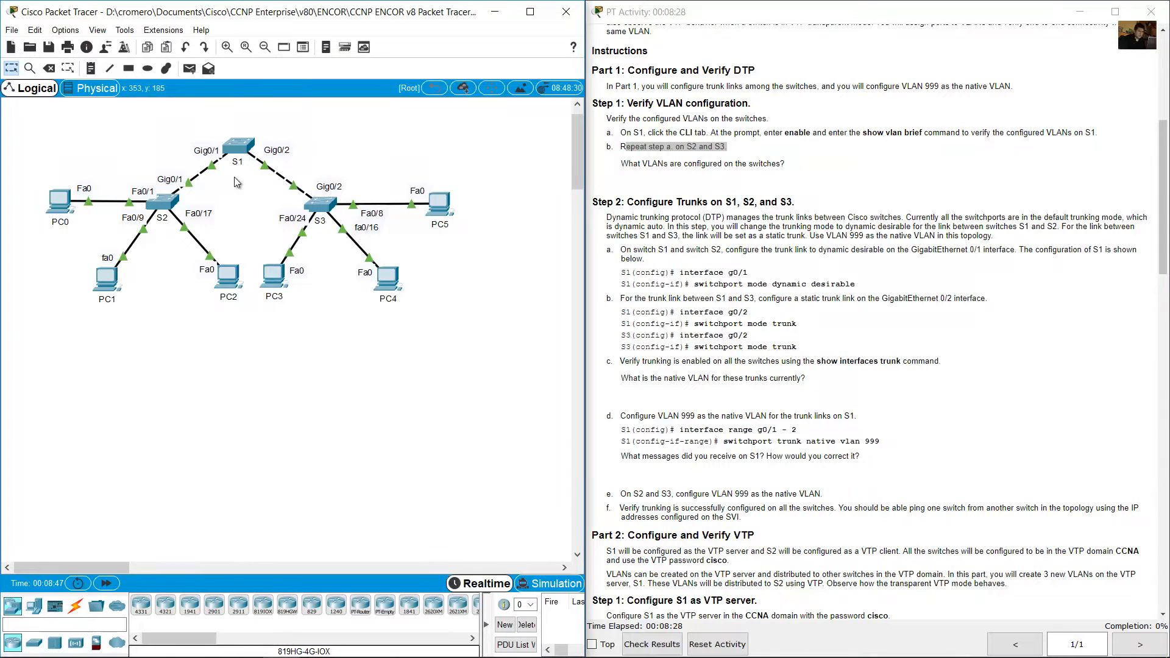
pyautogui.click(239, 145)
pyautogui.moveTo(480, 144); pyautogui.dragTo(87, 294)
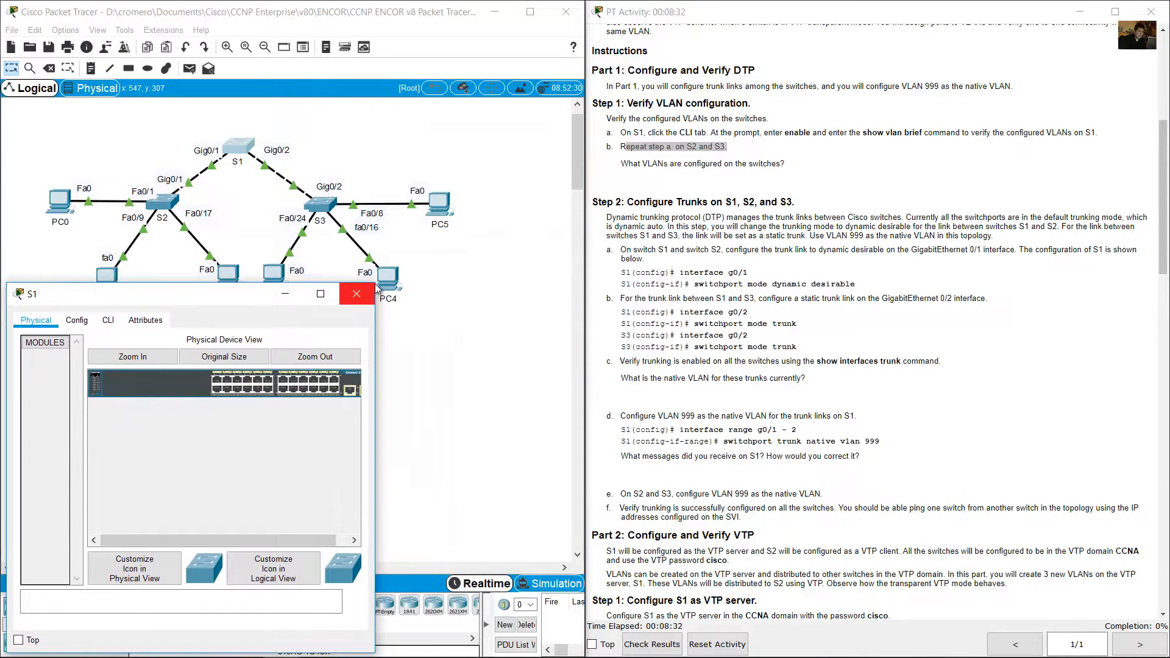
pyautogui.moveTo(374, 284); pyautogui.dragTo(636, 309)
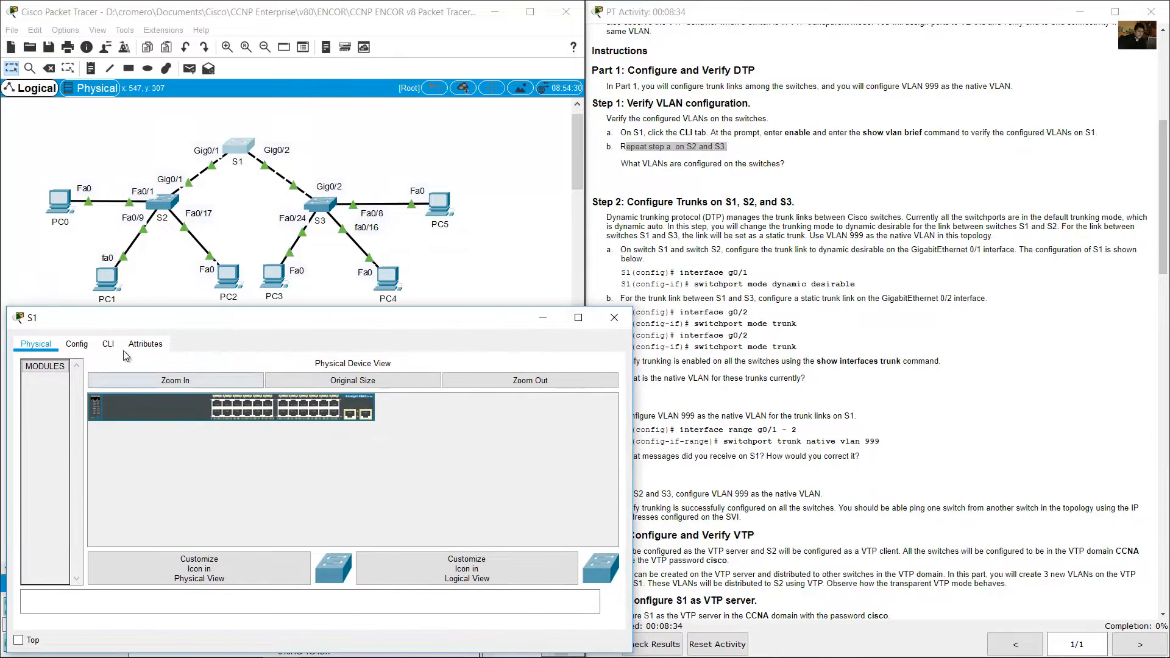
pyautogui.click(107, 344)
pyautogui.press('Return')
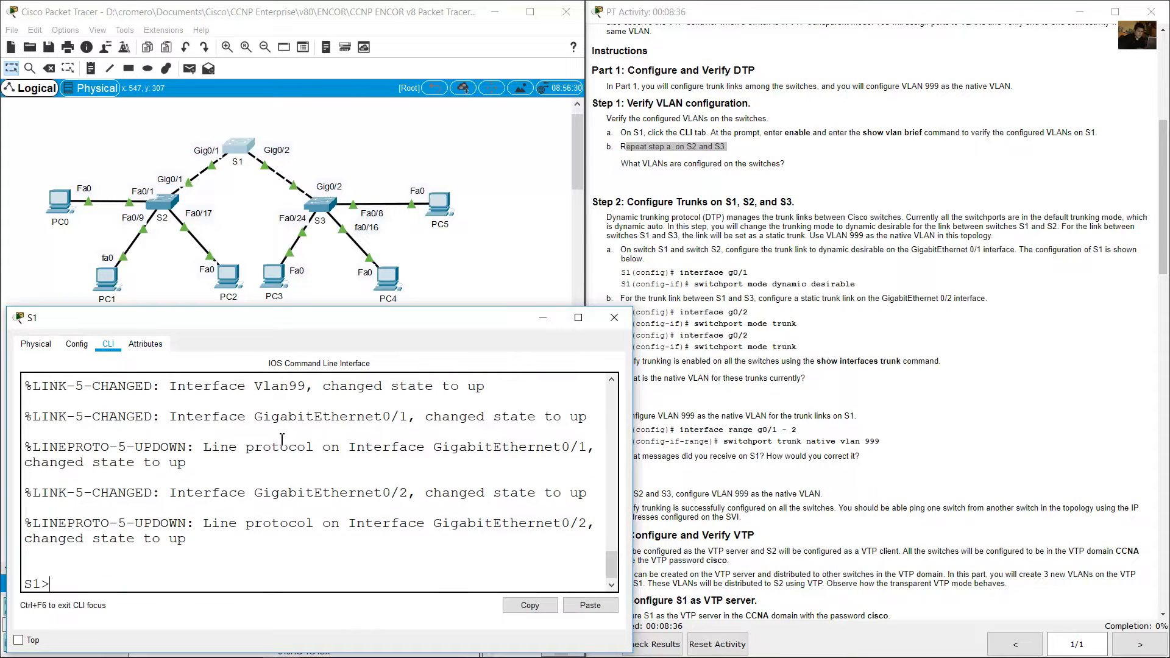
# Enter privileged EXEC mode on S1 and run show vlan brief.
pyautogui.write('en')
pyautogui.press('Return')
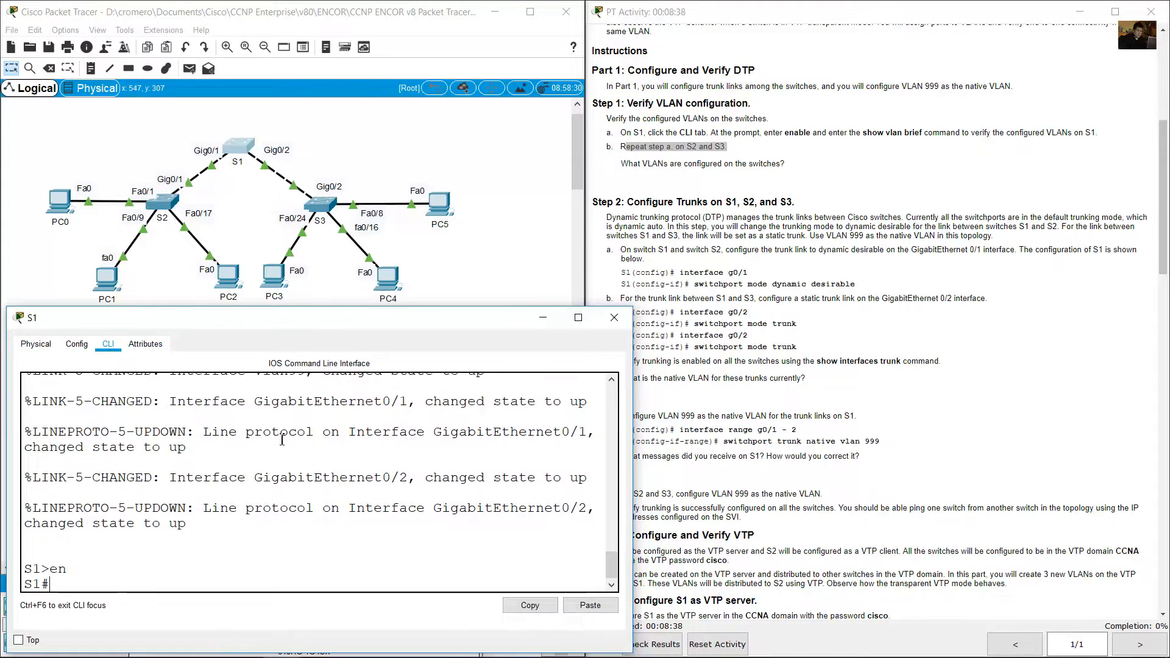
pyautogui.write('show vlan brie')
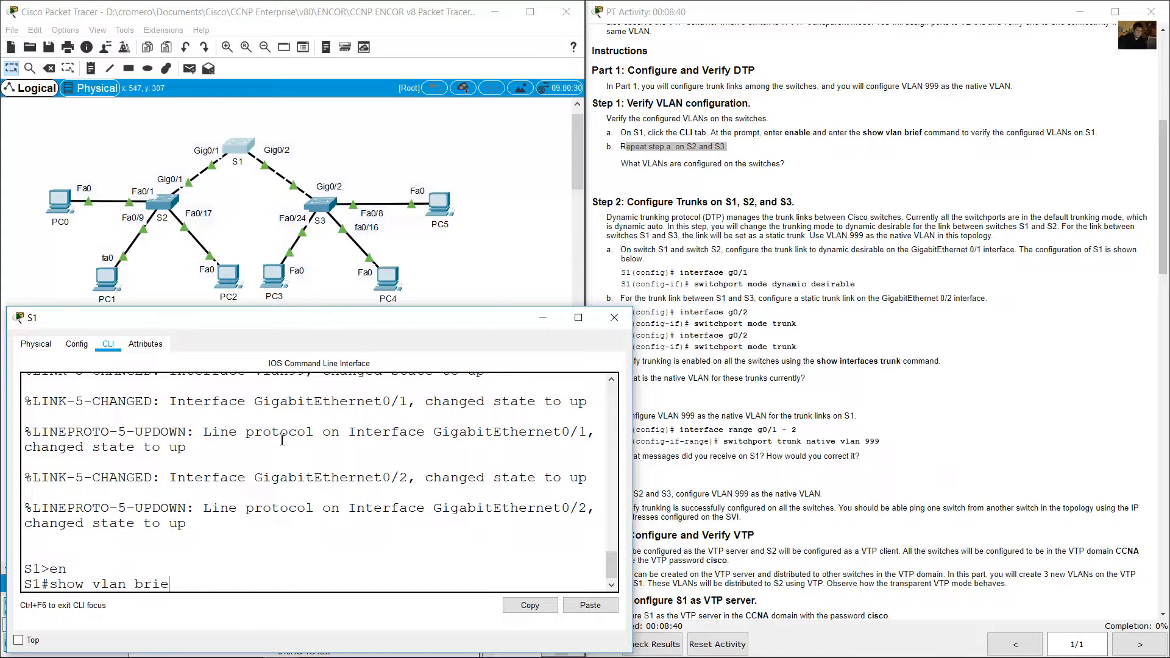
pyautogui.write('f')
pyautogui.press('Return')
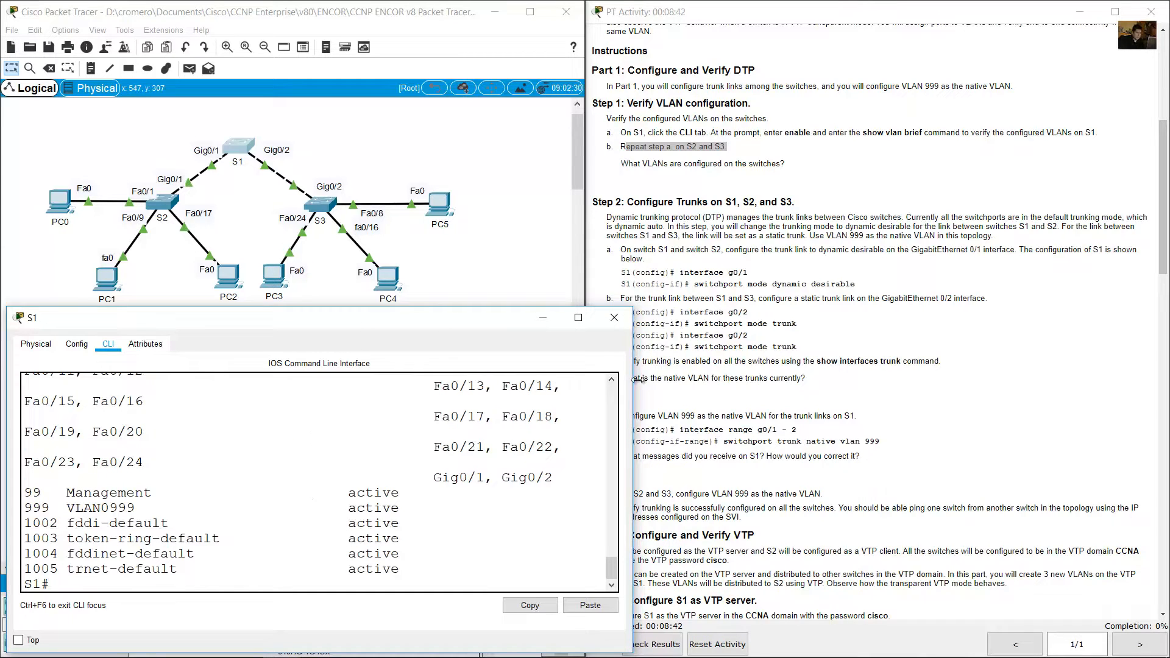
# Enlarge the S1 window so the VLAN table is readable and examine its default, Management and VLAN0999 entries.
pyautogui.moveTo(466, 308); pyautogui.dragTo(466, 265)
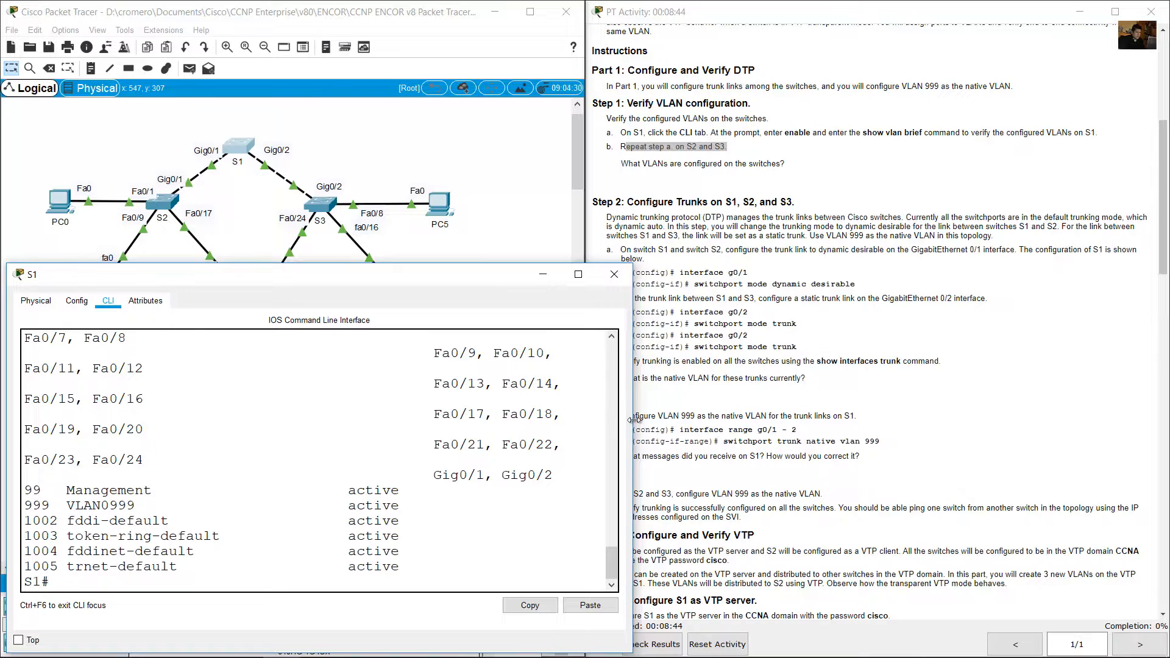
pyautogui.moveTo(634, 420); pyautogui.dragTo(746, 422)
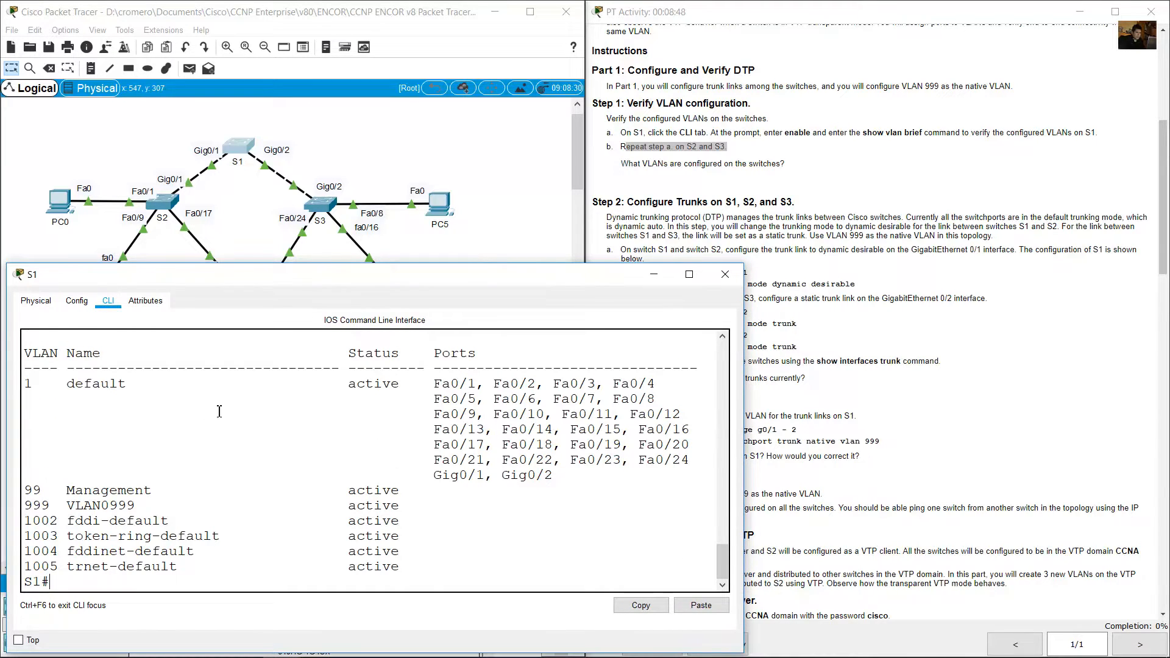
pyautogui.moveTo(24, 385); pyautogui.dragTo(169, 385)
pyautogui.moveTo(39, 495); pyautogui.dragTo(153, 491)
pyautogui.click(28, 509)
pyautogui.moveTo(34, 505); pyautogui.dragTo(147, 506)
pyautogui.click(80, 511)
pyautogui.doubleClick(75, 507)
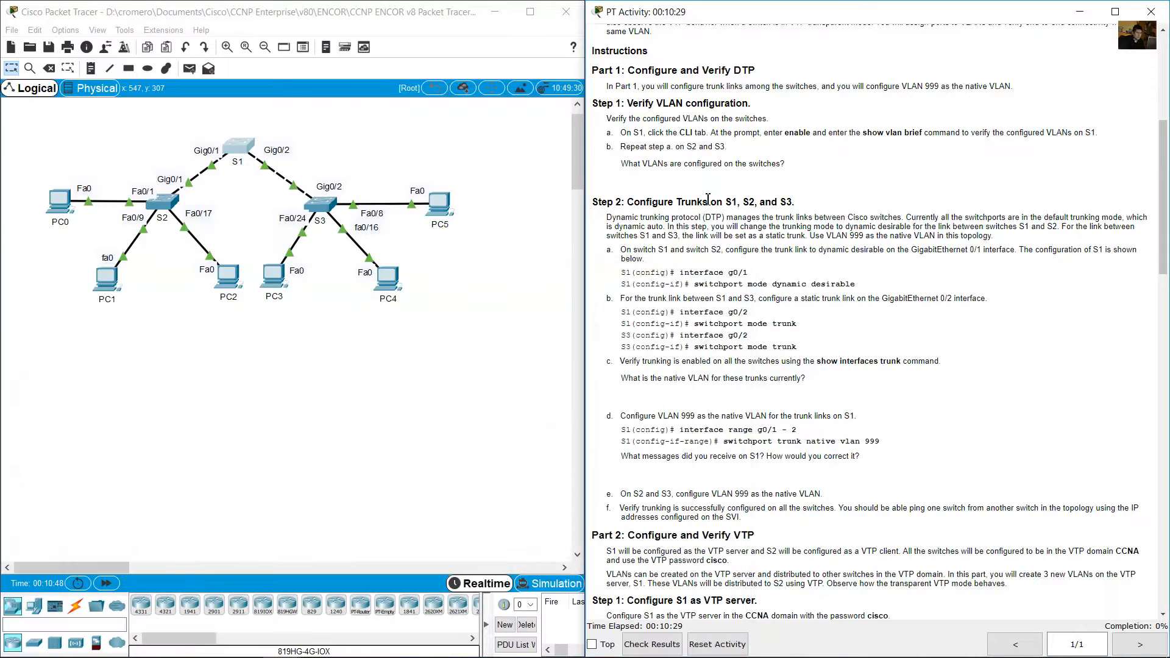
# Open switch S2's command line in an enlarged window below the topology.
pyautogui.click(163, 203)
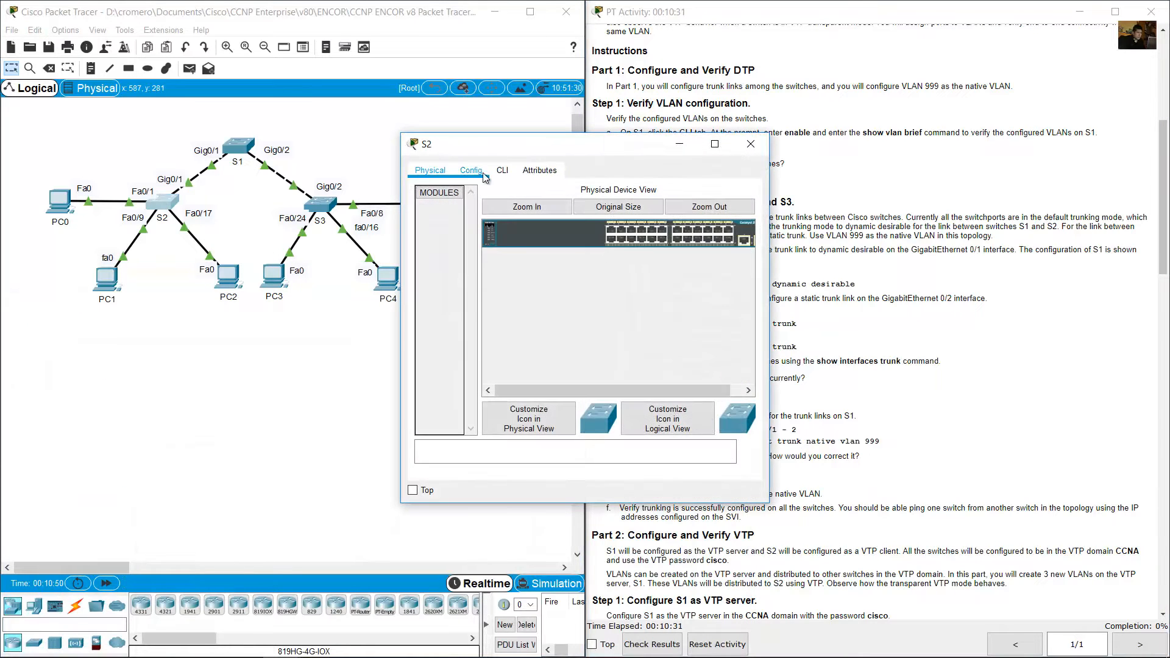
pyautogui.click(503, 170)
pyautogui.moveTo(464, 144); pyautogui.dragTo(64, 292)
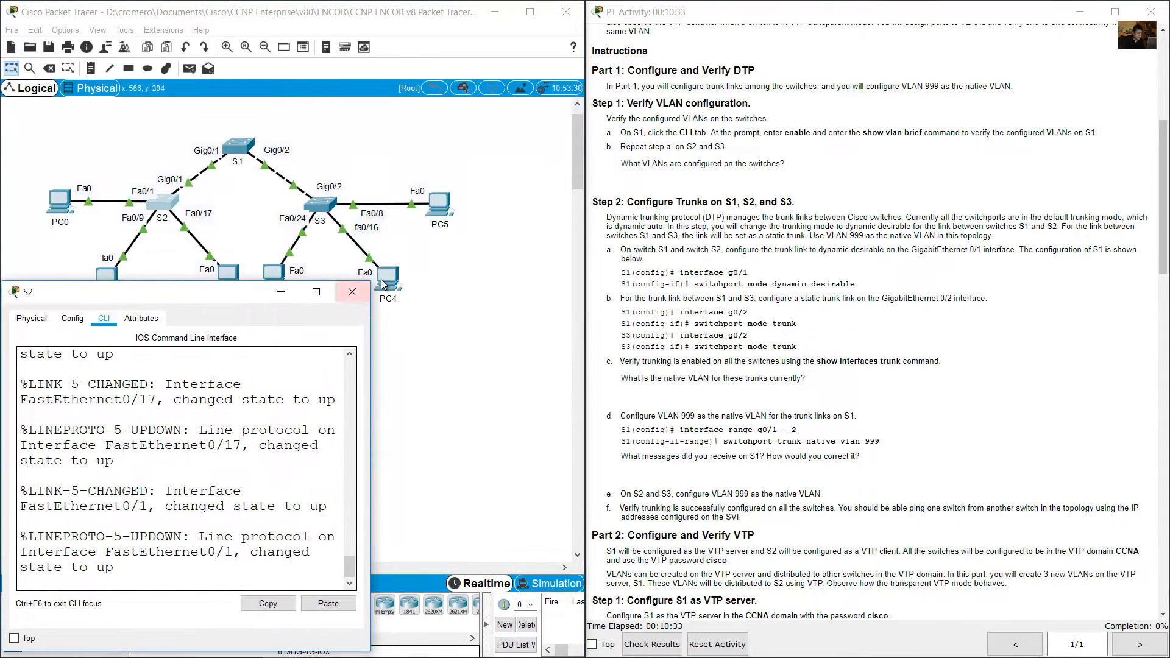
pyautogui.moveTo(374, 282); pyautogui.dragTo(651, 245)
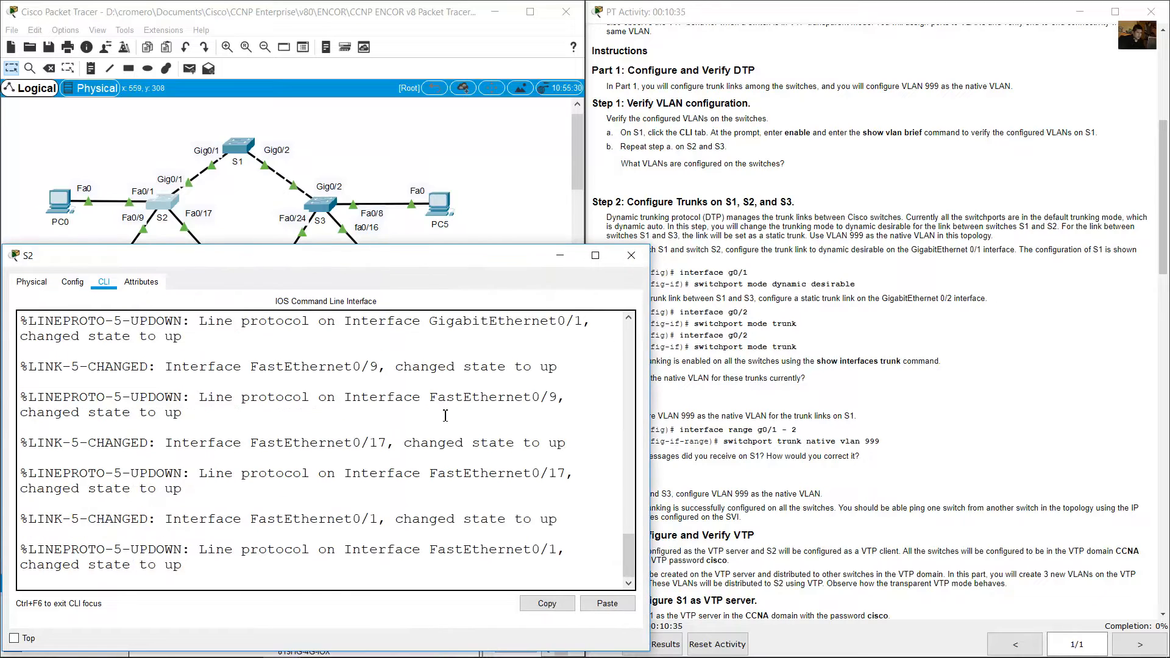
# Enter privileged EXEC mode on S2 and run show vlan brief.
pyautogui.press('Return')
pyautogui.write('en')
pyautogui.press('Return')
pyautogui.write('c')
pyautogui.write('how')
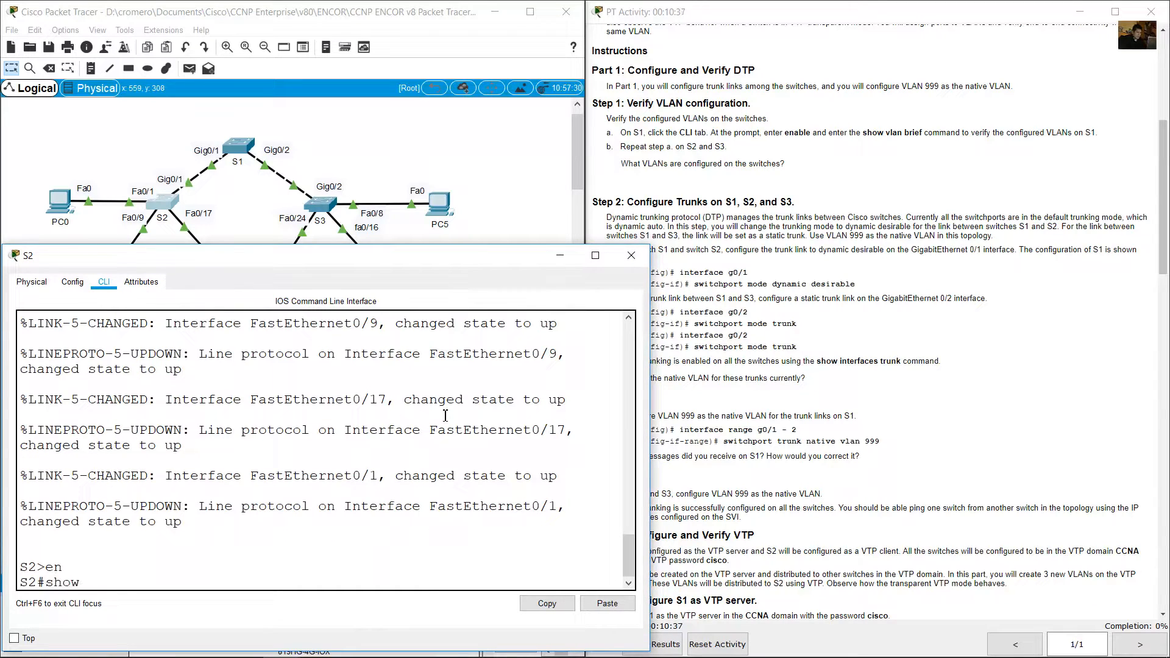
pyautogui.write('br')
pyautogui.press('Return')
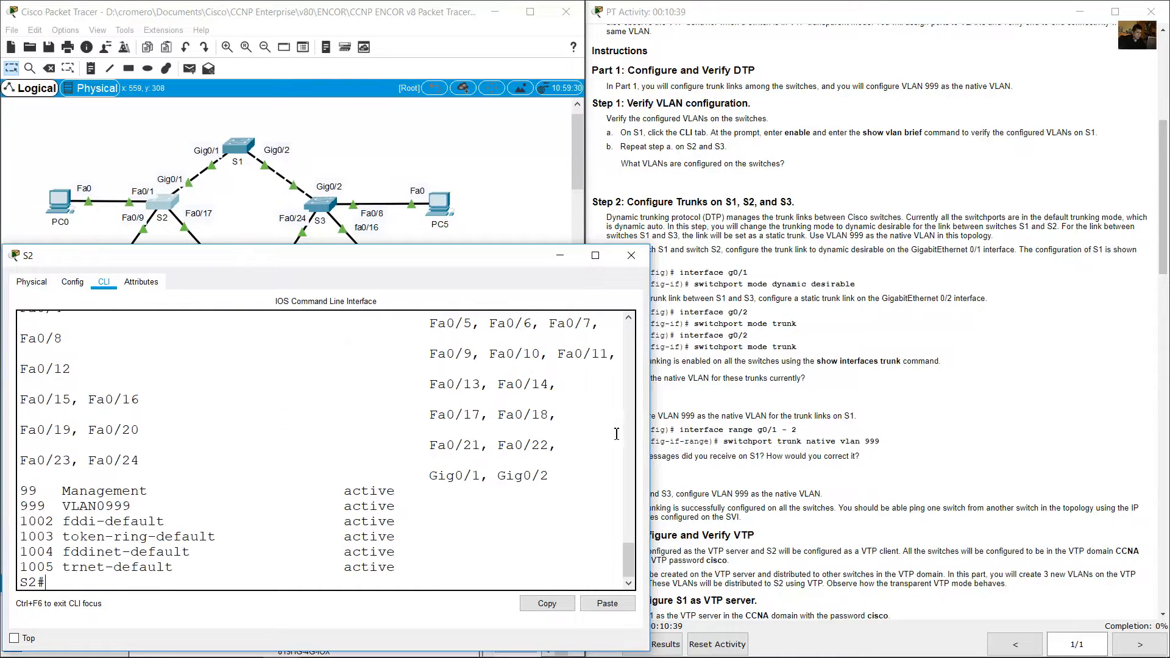
# Widen the S2 window, examine its default, Management and VLAN0999 entries, and minimize it.
pyautogui.moveTo(650, 419); pyautogui.dragTo(730, 421)
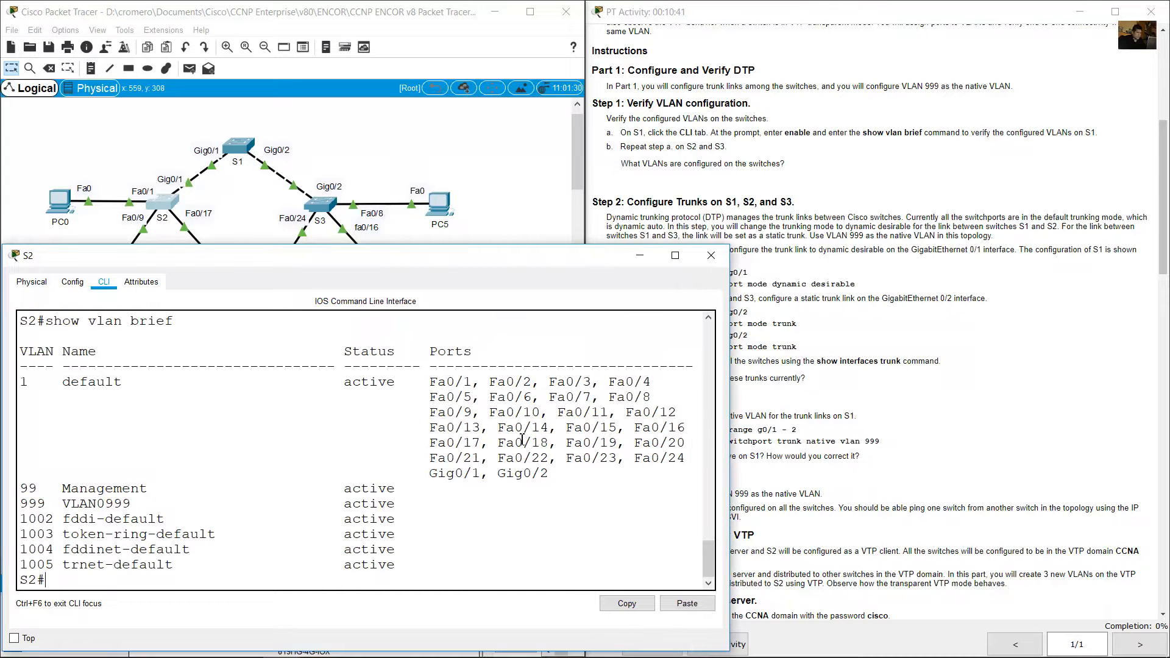
pyautogui.moveTo(28, 387); pyautogui.dragTo(169, 505)
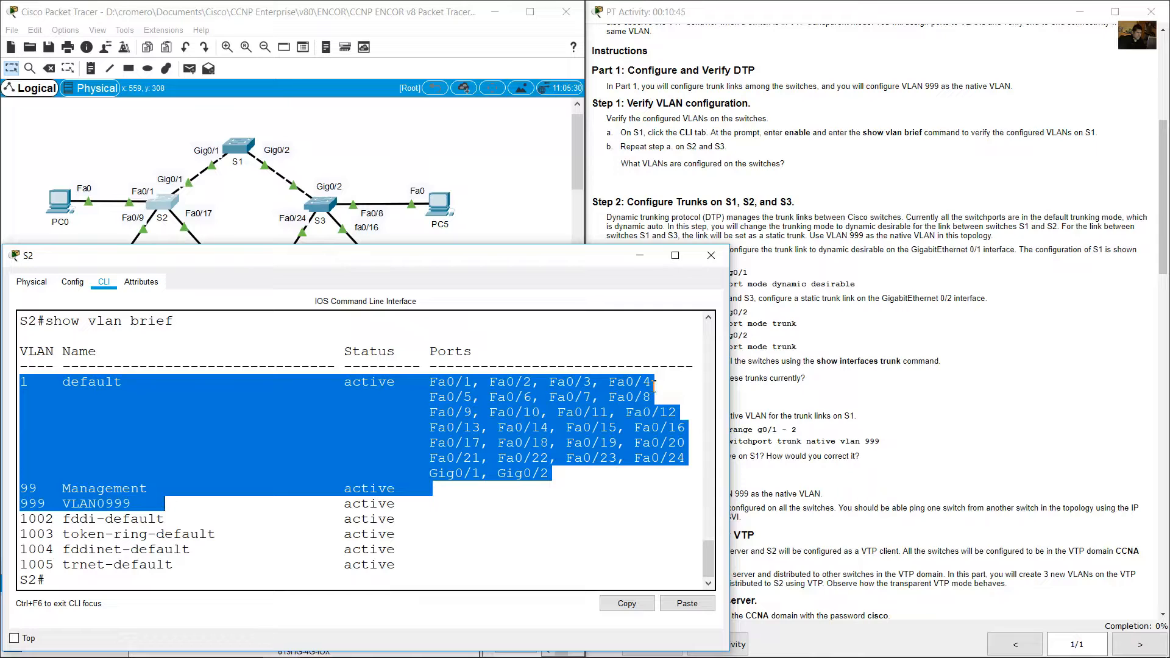
pyautogui.click(641, 257)
# Open switch S3's command line in a widened window below the topology.
pyautogui.click(317, 206)
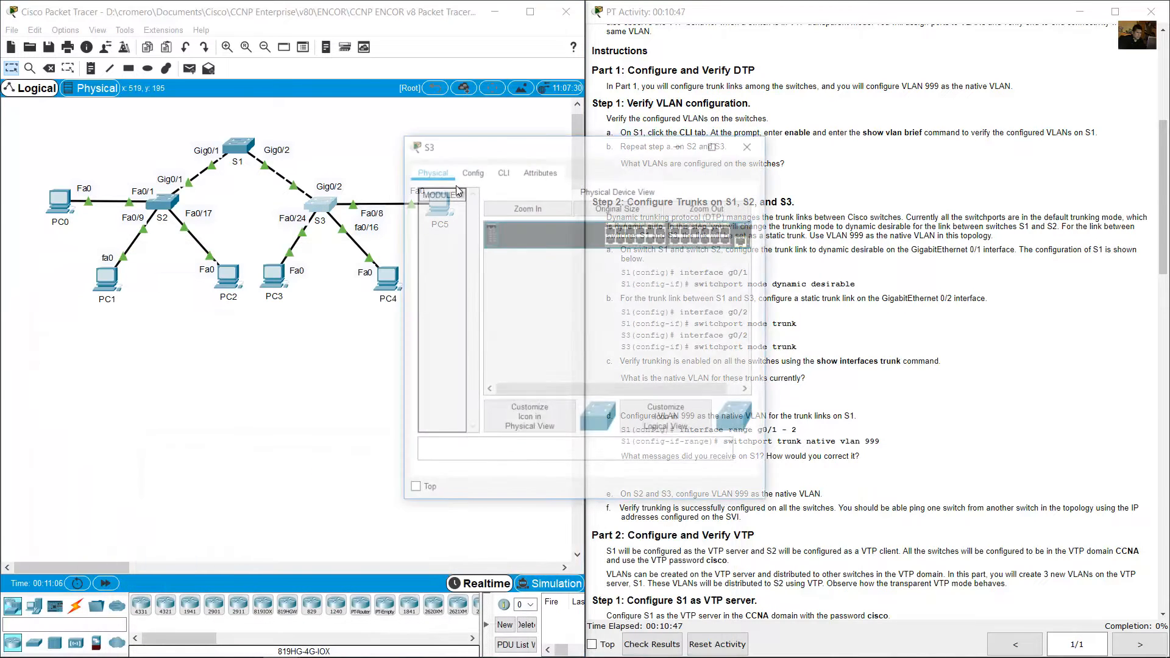
pyautogui.moveTo(421, 144); pyautogui.dragTo(26, 295)
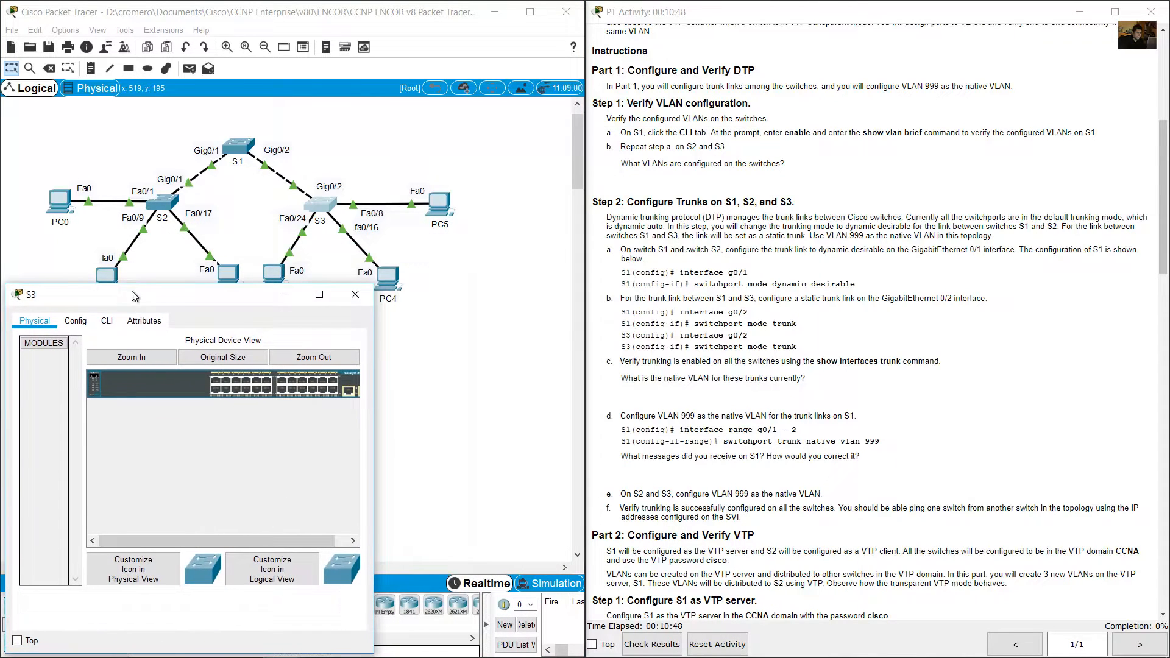
pyautogui.click(107, 320)
pyautogui.moveTo(374, 284); pyautogui.dragTo(698, 298)
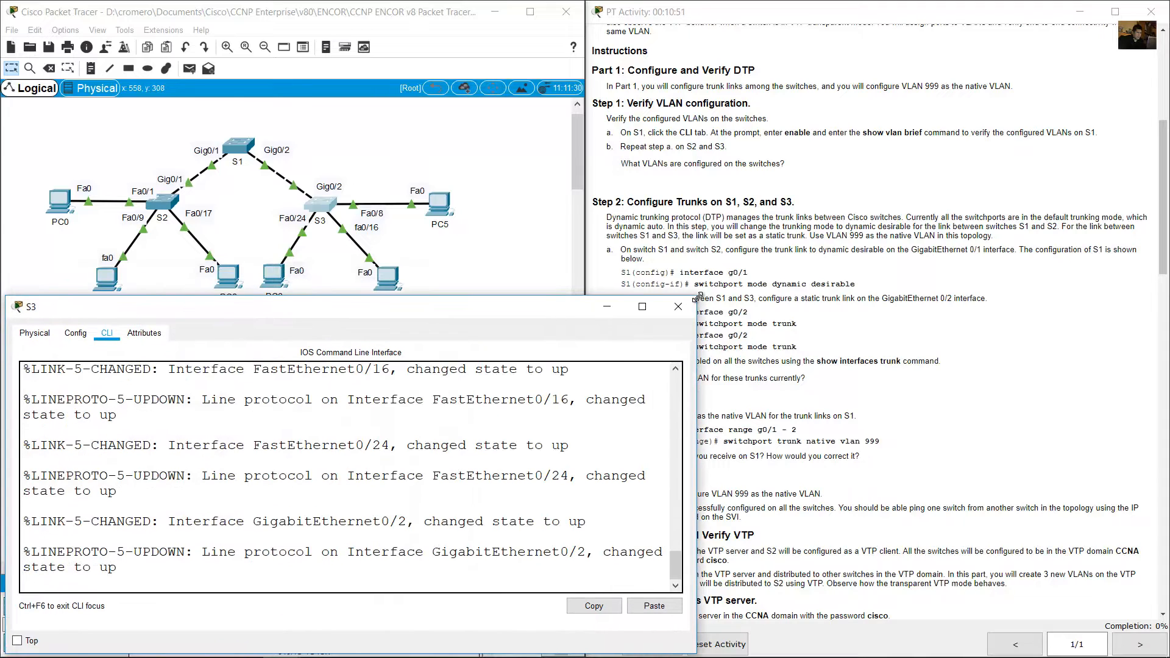
# Enter privileged EXEC mode on S3 and run show vlan brief.
pyautogui.press('Return')
pyautogui.write('en')
pyautogui.press('Return')
pyautogui.write('show')
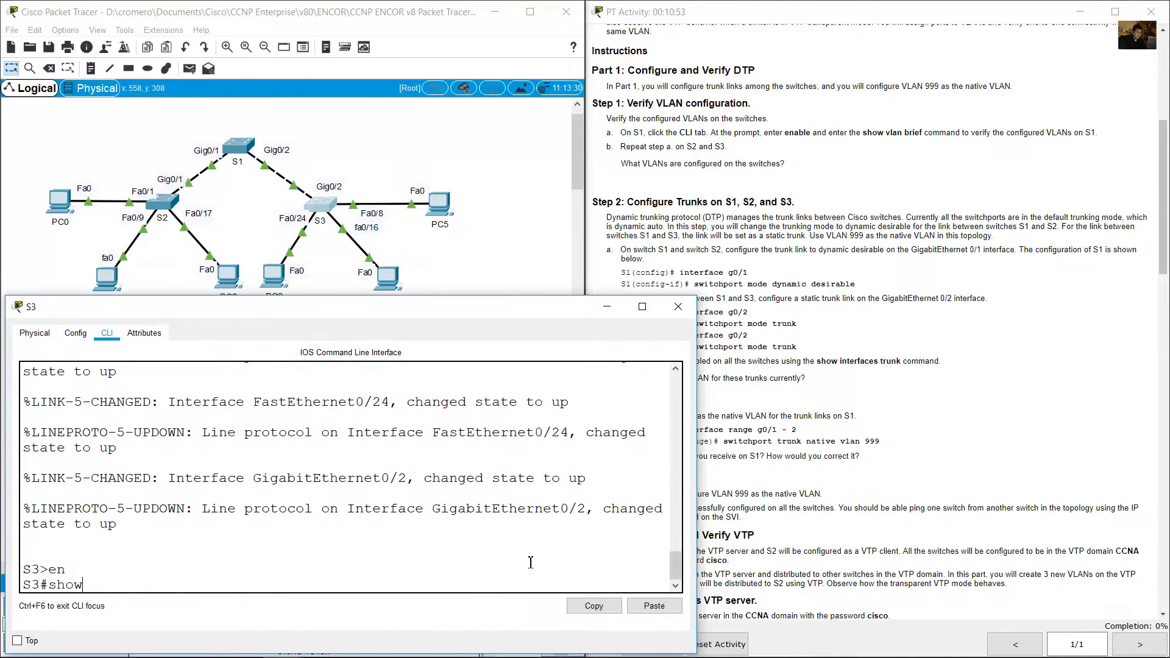
pyautogui.write(' vlan brief')
pyautogui.press('Return')
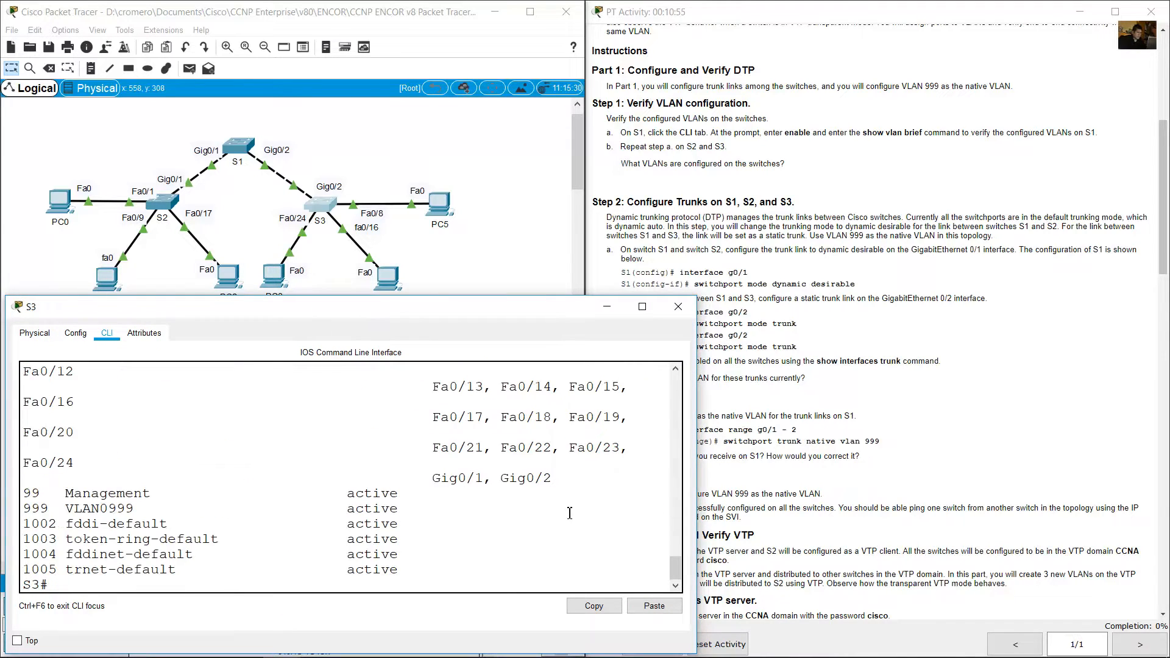
# Widen the S3 window, examine its default, Management and VLAN0999 entries, and return to the activity instructions.
pyautogui.moveTo(697, 452); pyautogui.dragTo(760, 453)
pyautogui.moveTo(28, 389); pyautogui.dragTo(212, 505)
pyautogui.click(826, 250)
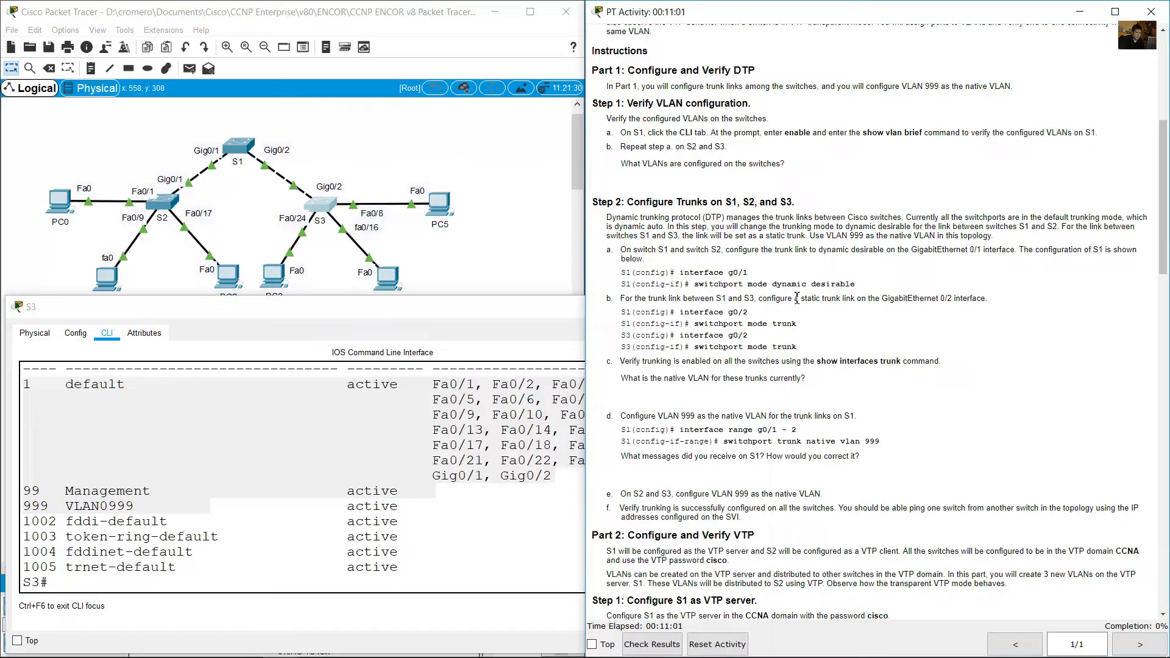
# Examine S3's default, Management and VLAN0999 entries against the question on configured VLANs, and minimize the S3 window.
pyautogui.moveTo(628, 161); pyautogui.dragTo(792, 161)
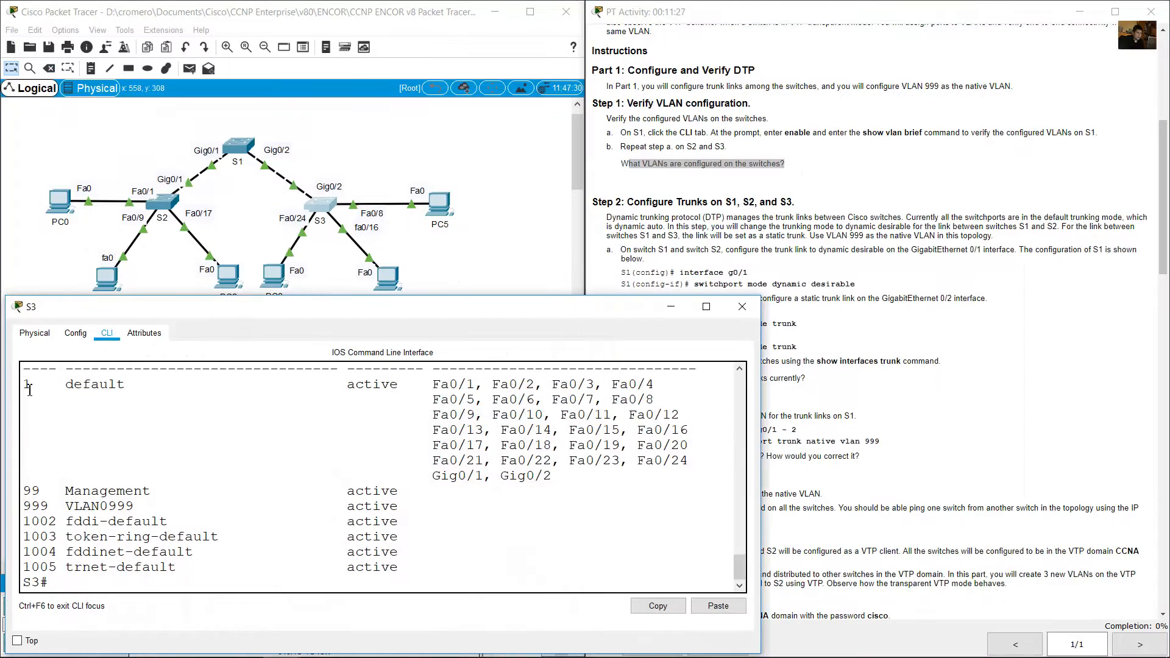
pyautogui.moveTo(29, 390); pyautogui.dragTo(141, 390)
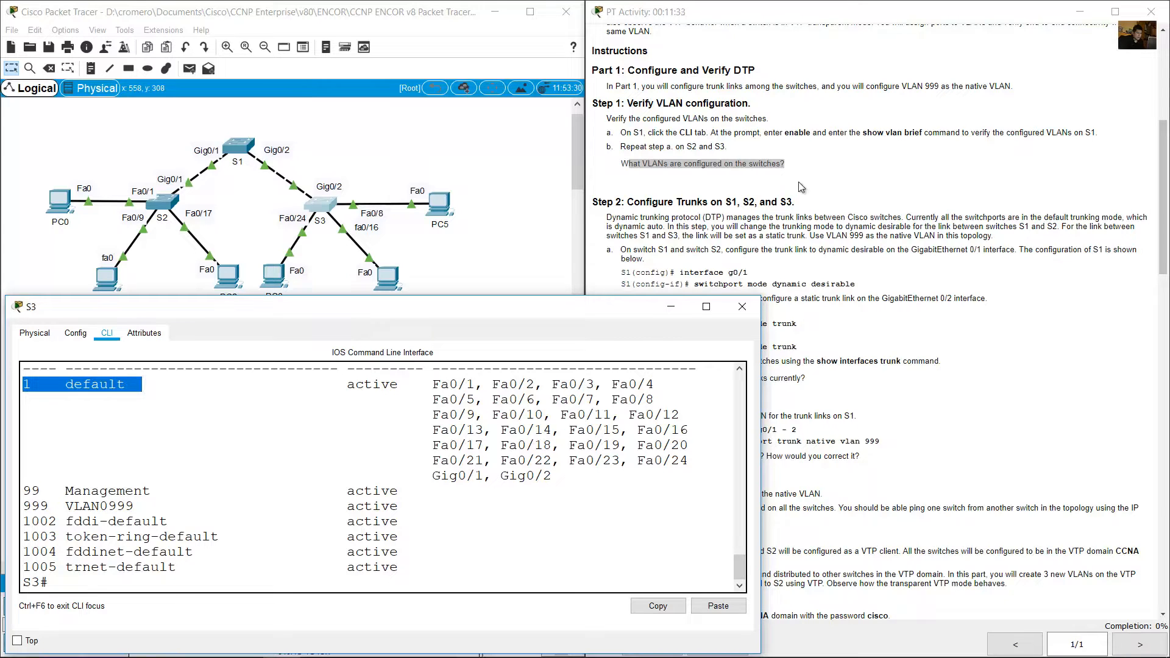
pyautogui.moveTo(622, 163); pyautogui.dragTo(786, 164)
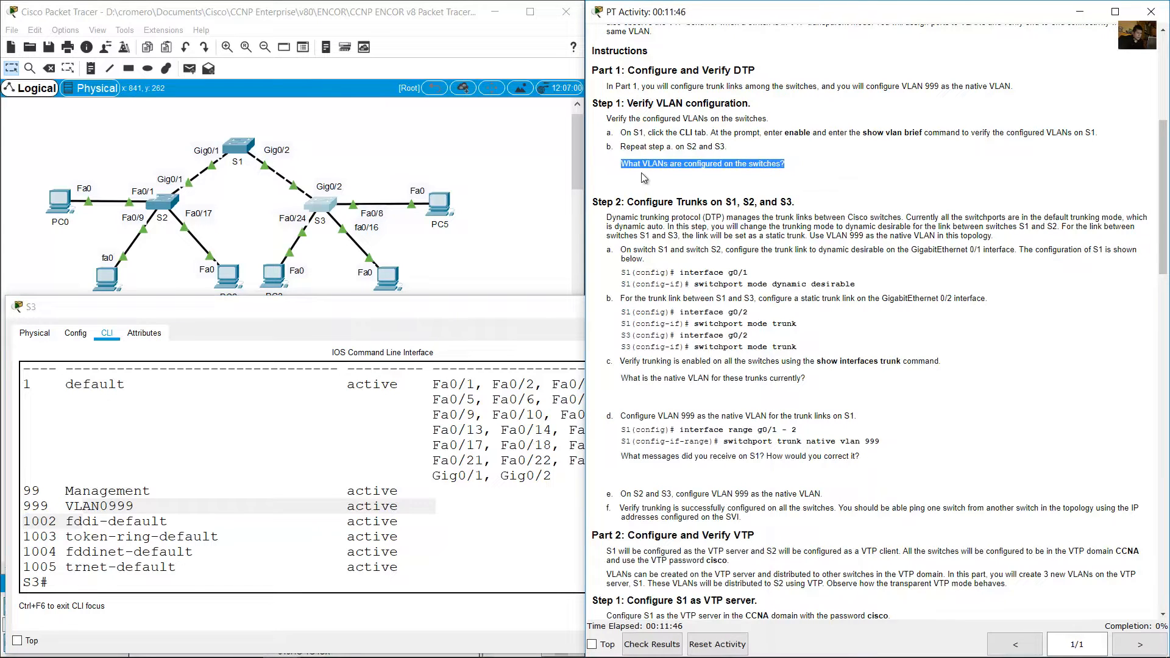
pyautogui.moveTo(32, 492); pyautogui.dragTo(147, 492)
pyautogui.moveTo(26, 507); pyautogui.dragTo(151, 507)
pyautogui.click(670, 307)
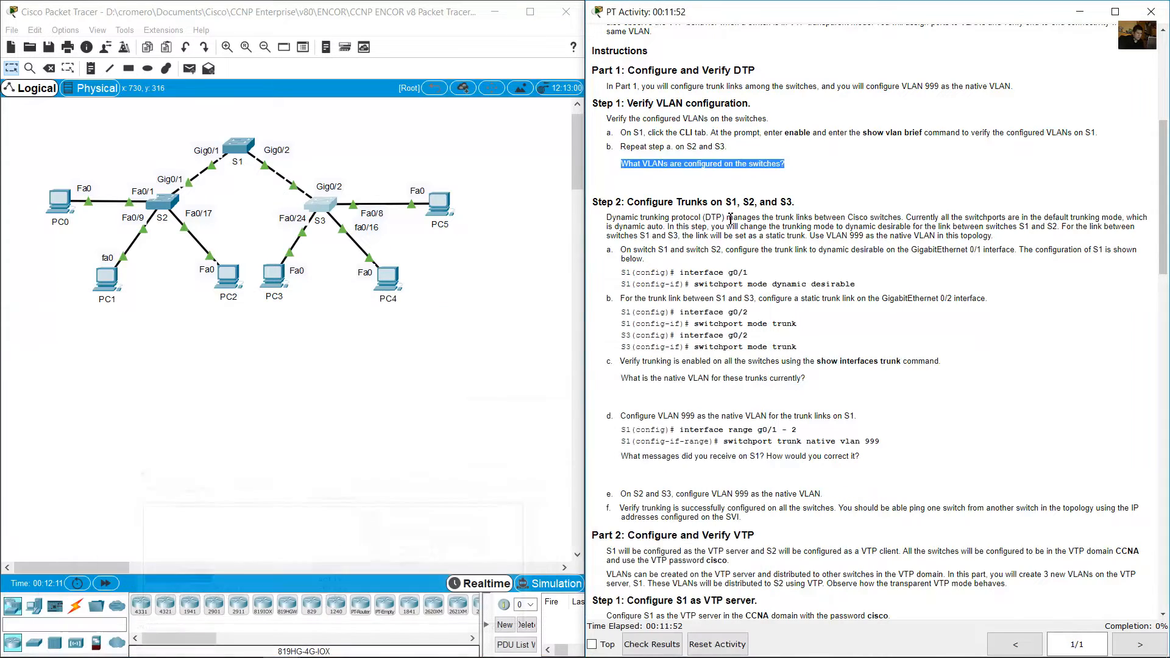
# Read the Step 2 introduction on trunk modes and instruction a for GigabitEthernet 0/1, marking the S1–S2 link in the topology.
pyautogui.click(654, 207)
pyautogui.moveTo(634, 201); pyautogui.dragTo(809, 203)
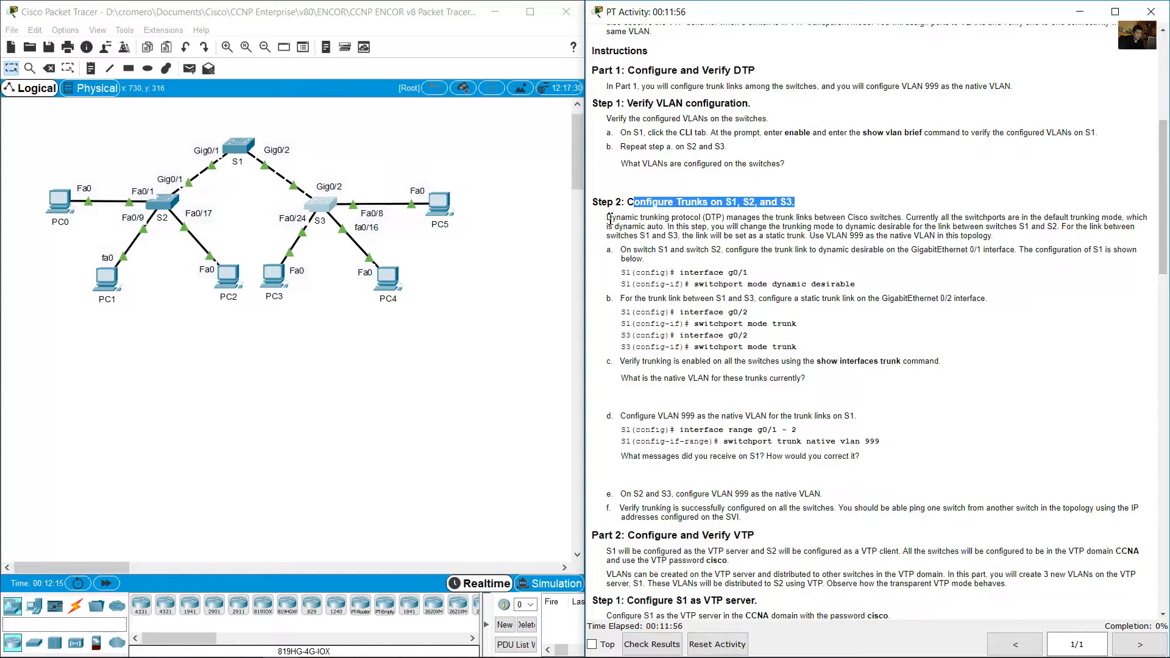
pyautogui.moveTo(608, 218); pyautogui.dragTo(1058, 230)
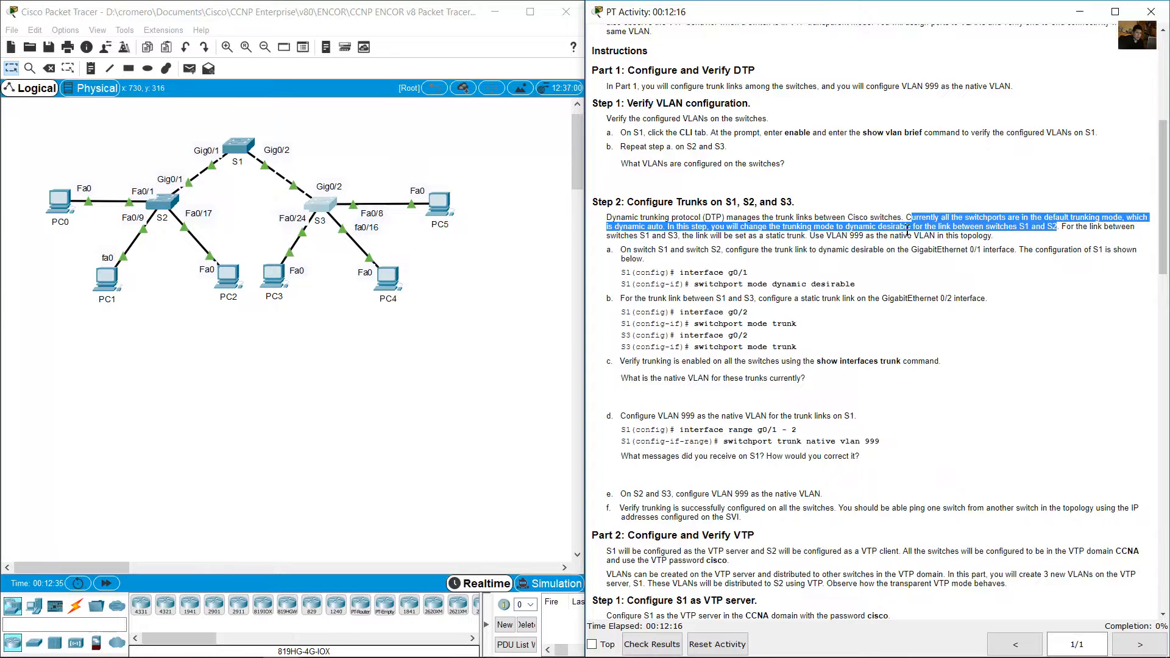
pyautogui.click(295, 118)
pyautogui.moveTo(166, 132); pyautogui.dragTo(237, 208)
pyautogui.moveTo(1063, 227); pyautogui.dragTo(1013, 238)
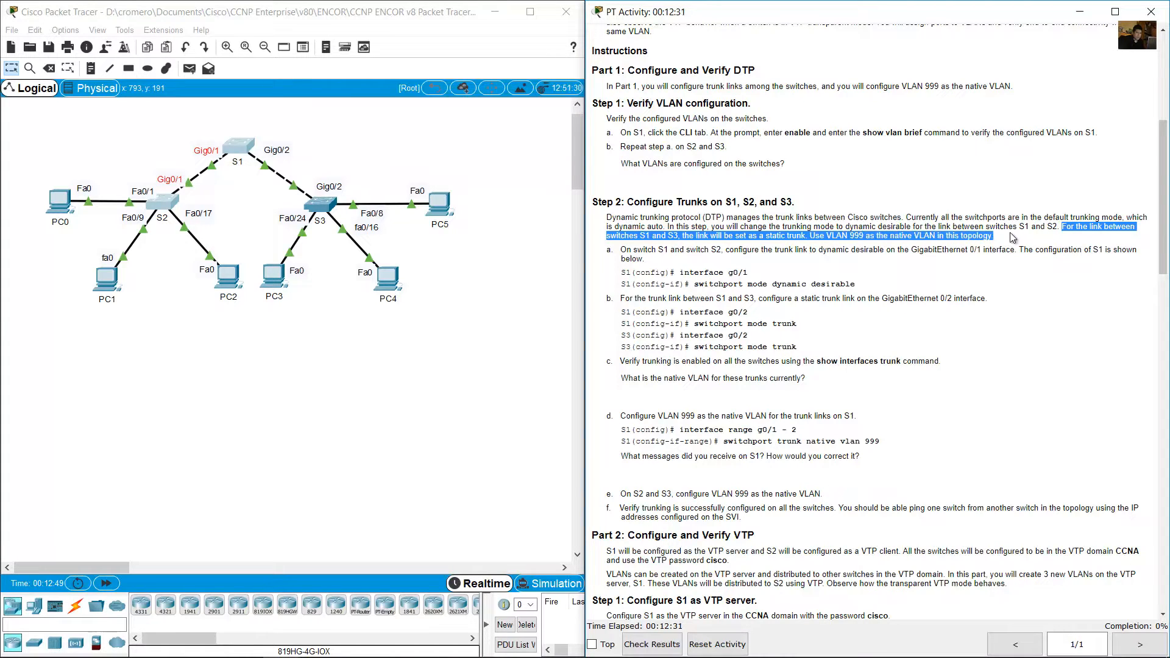
pyautogui.click(891, 272)
pyautogui.scroll(-3, 891, 272)
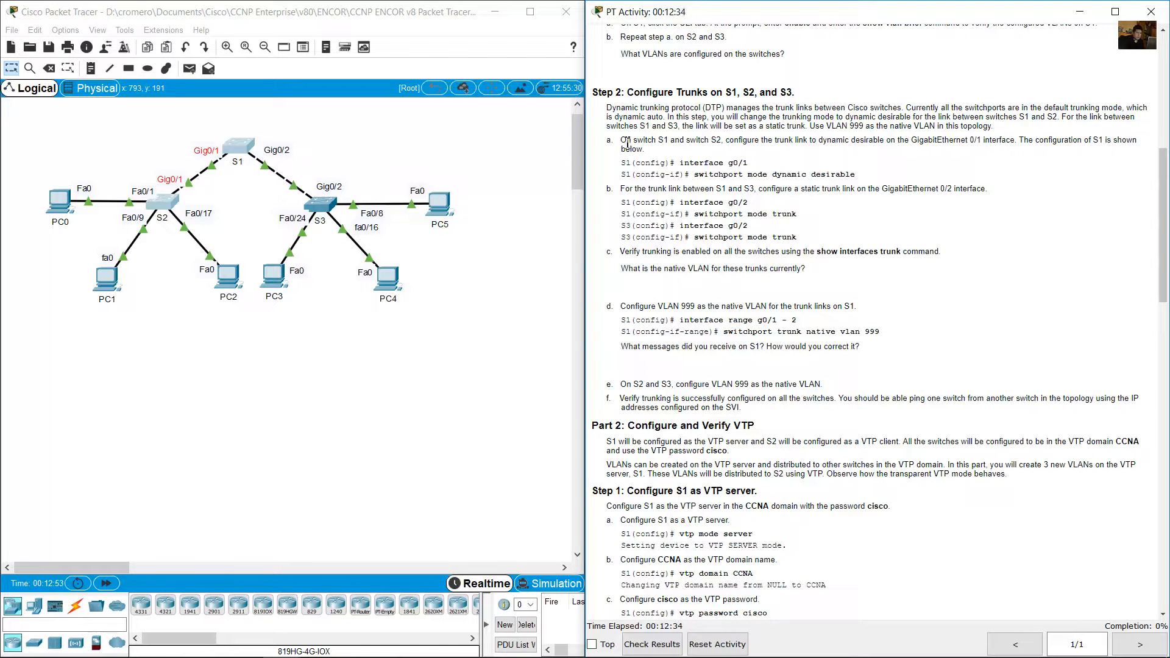
pyautogui.moveTo(628, 143); pyautogui.dragTo(885, 176)
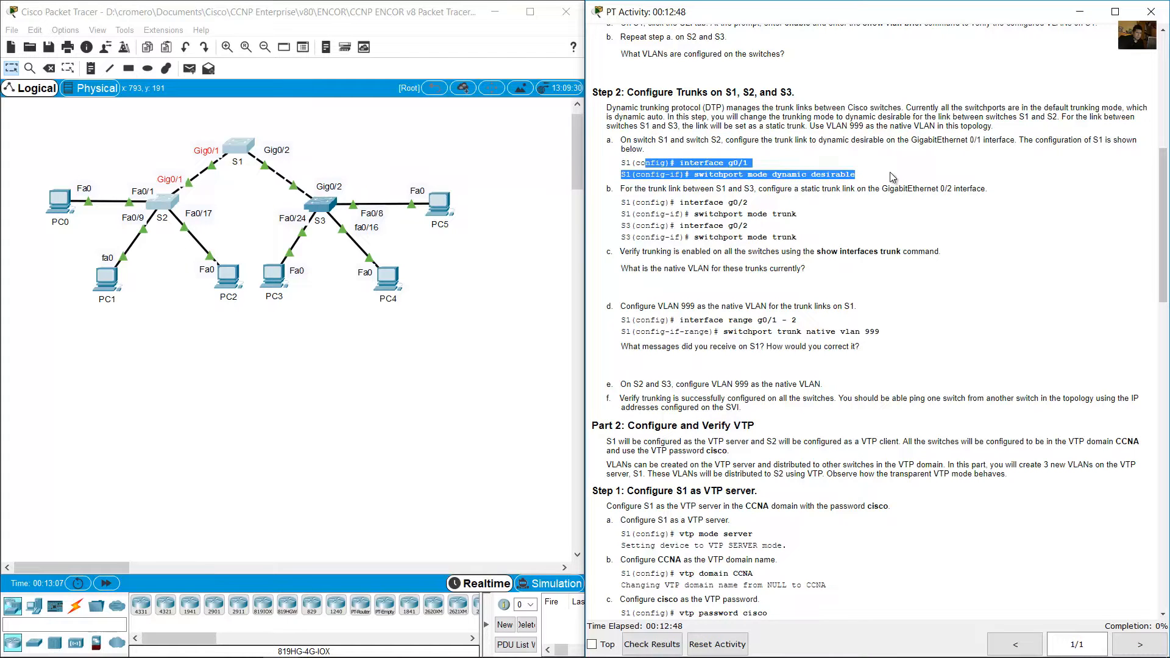
# Open switch S1's command line and enter configuration mode for interface g0/1.
pyautogui.click(242, 157)
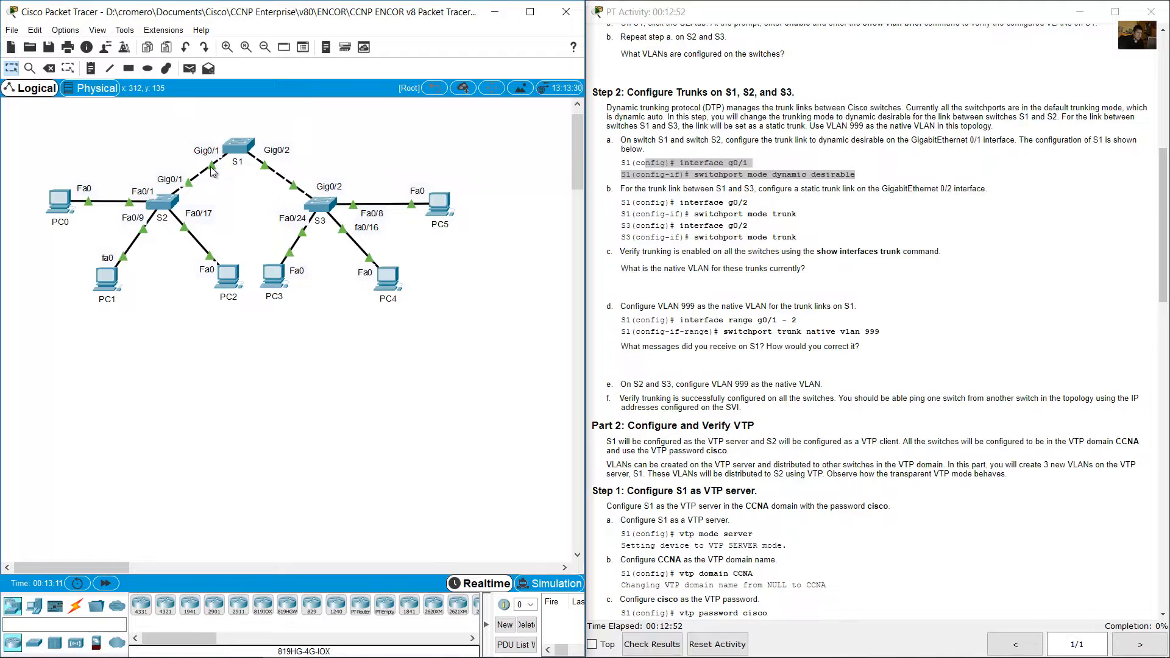
pyautogui.click(237, 145)
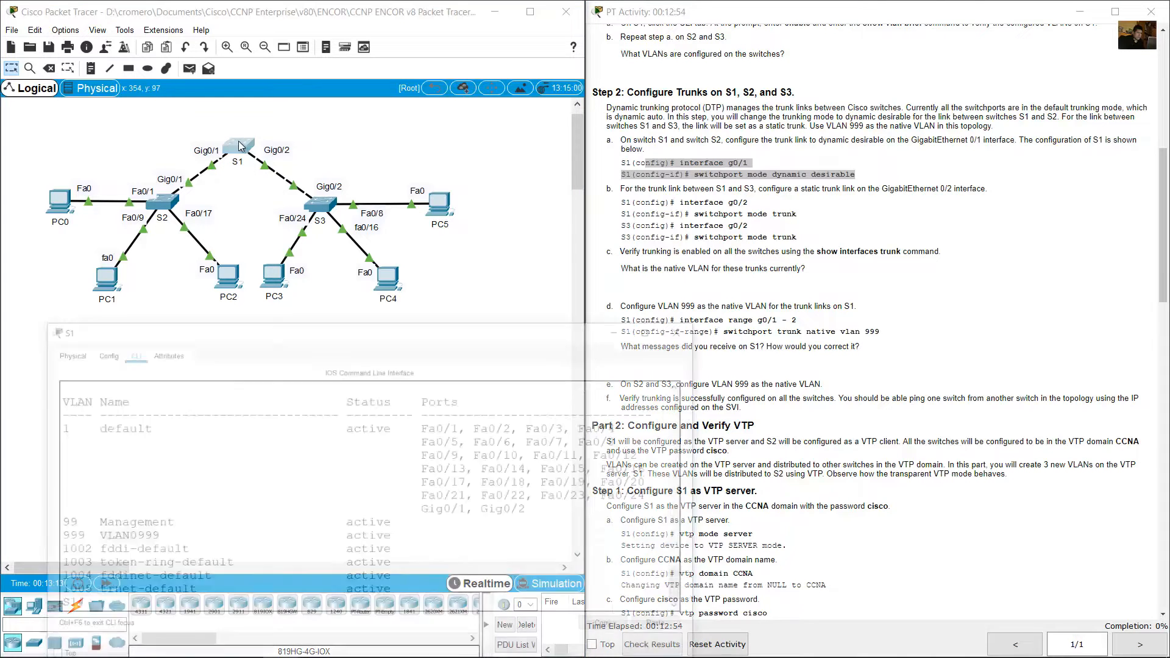
pyautogui.write('conf term')
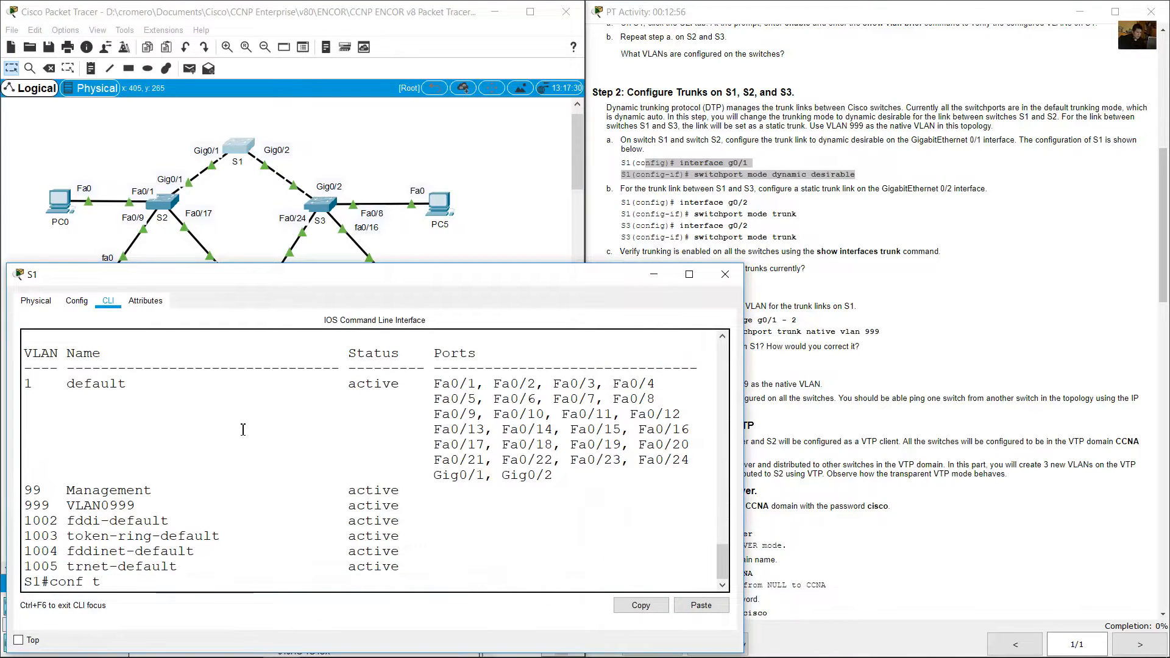
pyautogui.press('Return')
pyautogui.write('int g0/1')
pyautogui.press('Return')
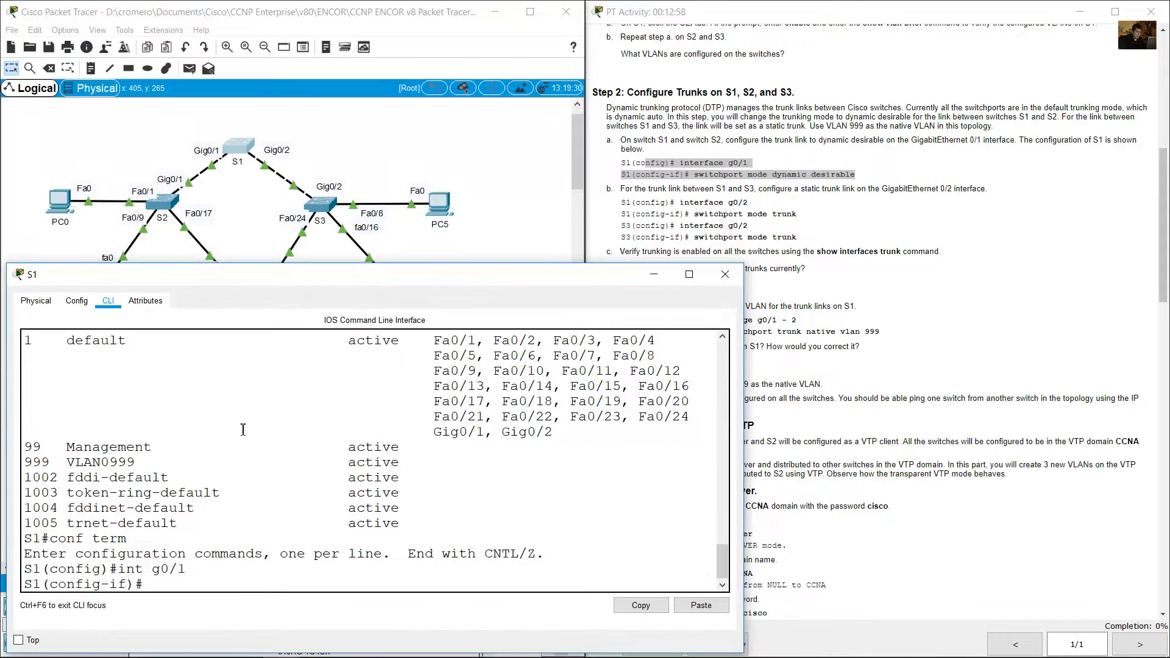
# Set S1's g0/1 interface to switchport mode dynamic desirable, correcting the misspelled mode keyword.
pyautogui.write('switchport mode dynamic diserable')
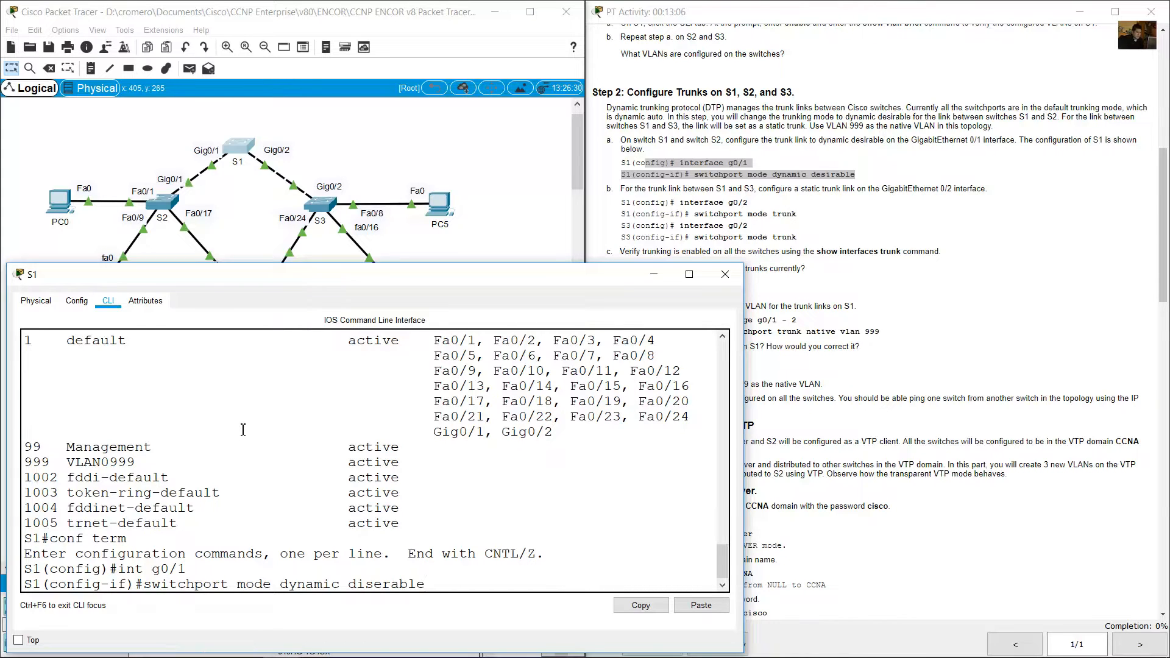
pyautogui.press('Return')
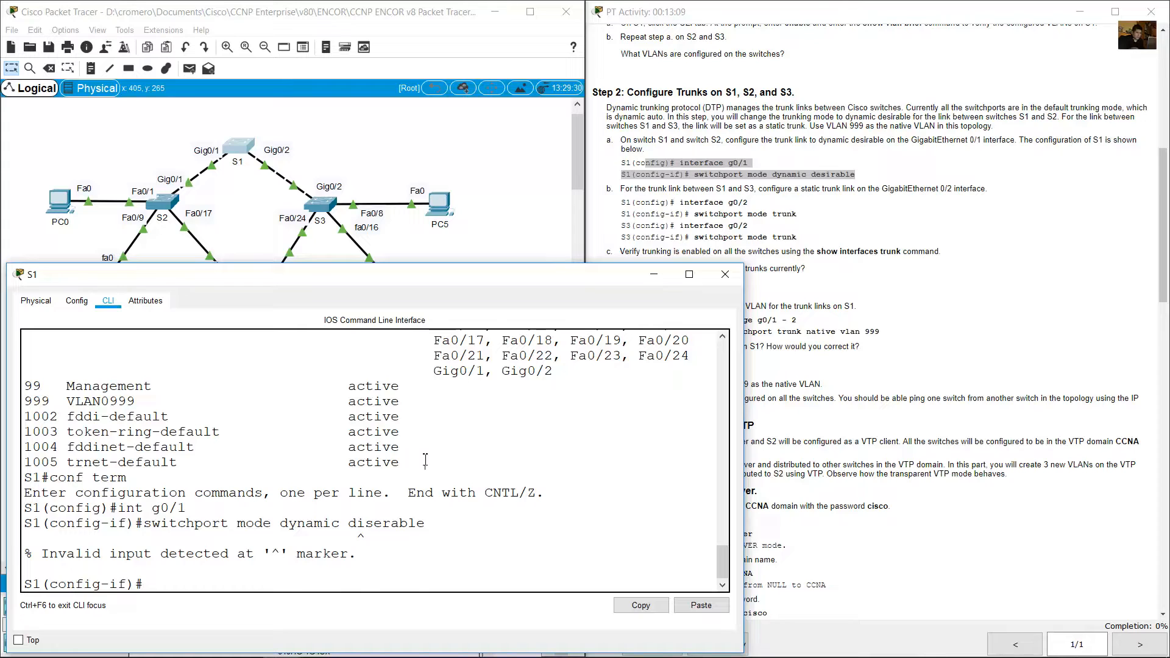
pyautogui.press('Up')
pyautogui.press('Left')
pyautogui.press('BackSpace')
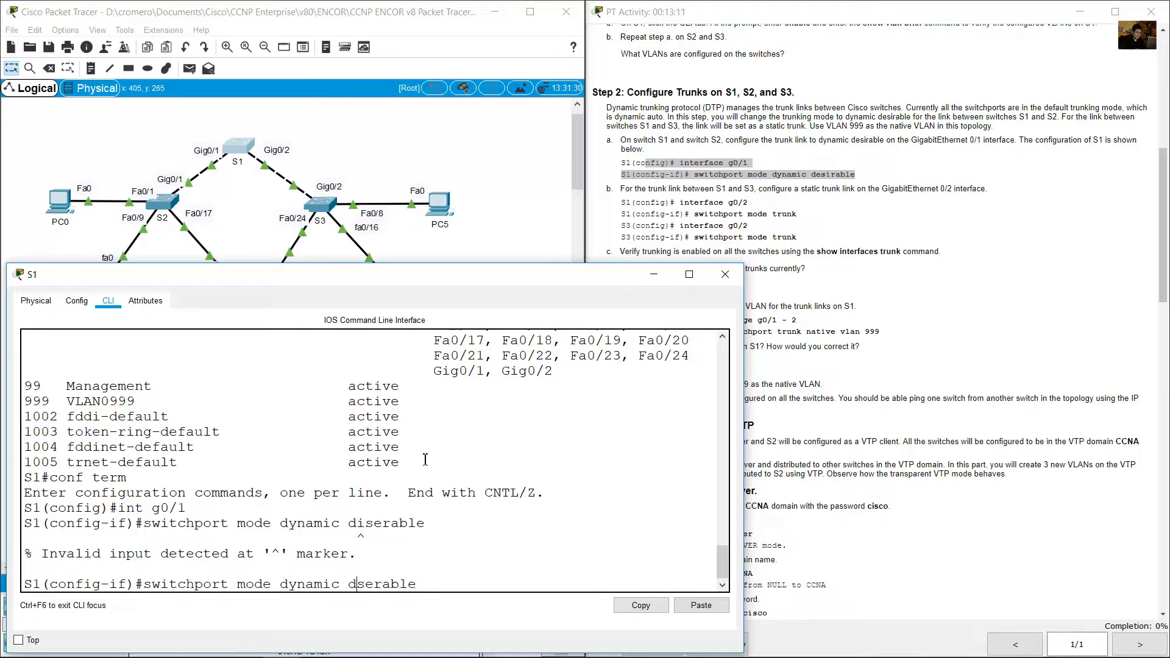
pyautogui.write('e')
pyautogui.press('Right')
pyautogui.press('Right')
pyautogui.press('BackSpace')
pyautogui.write('i')
pyautogui.press('Return')
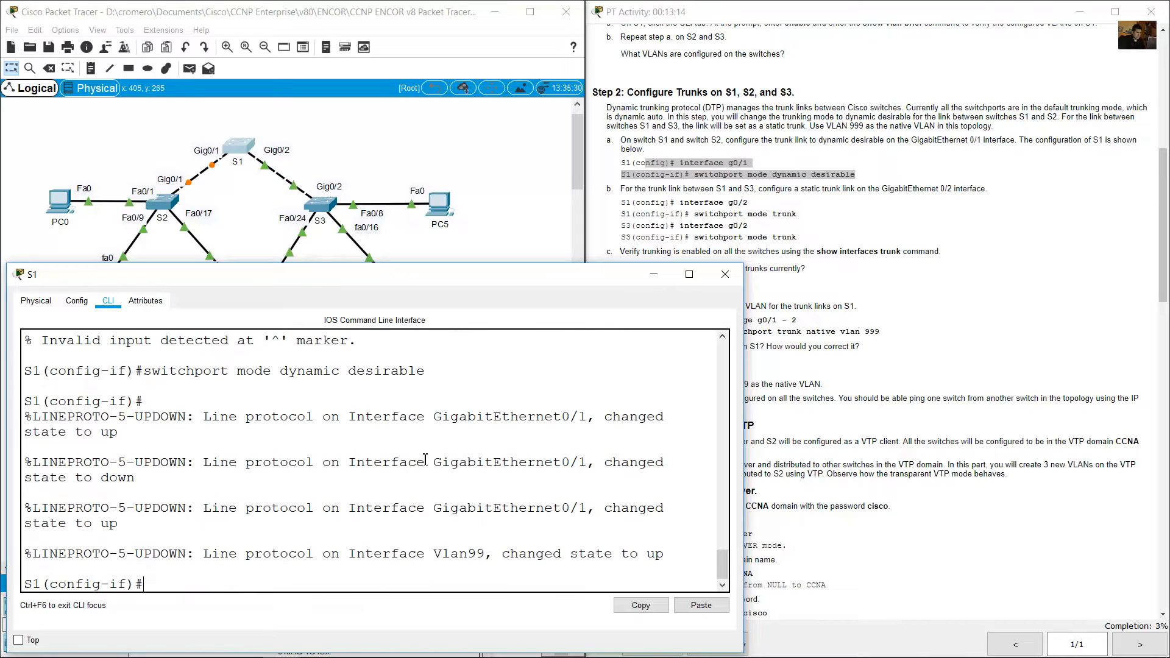
# Review the int g0/1 and switchport mode dynamic desirable commands on S1, and minimize its window.
pyautogui.scroll(2, 160, 453)
pyautogui.moveTo(232, 368); pyautogui.dragTo(117, 368)
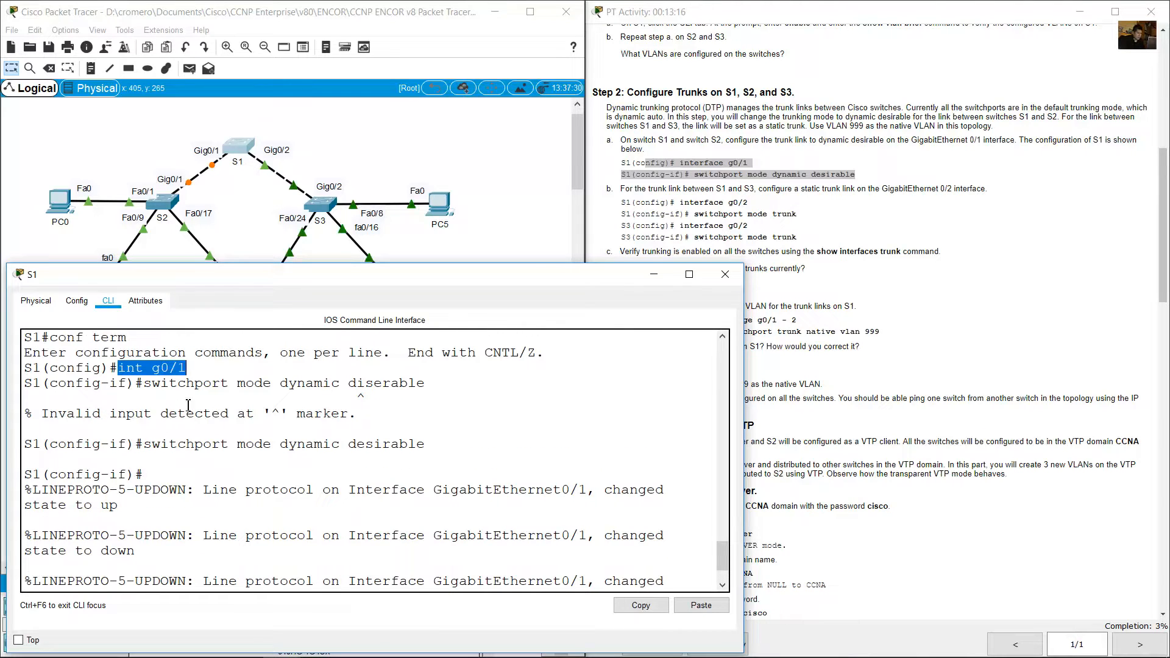
pyautogui.moveTo(143, 444); pyautogui.dragTo(426, 444)
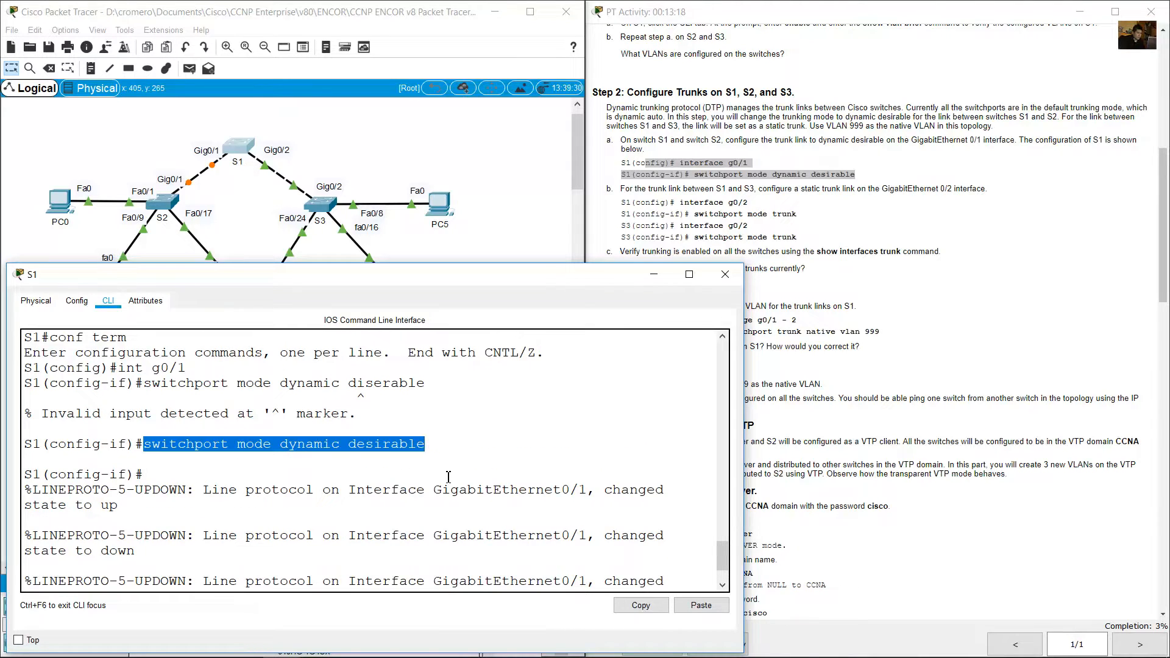
pyautogui.click(452, 489)
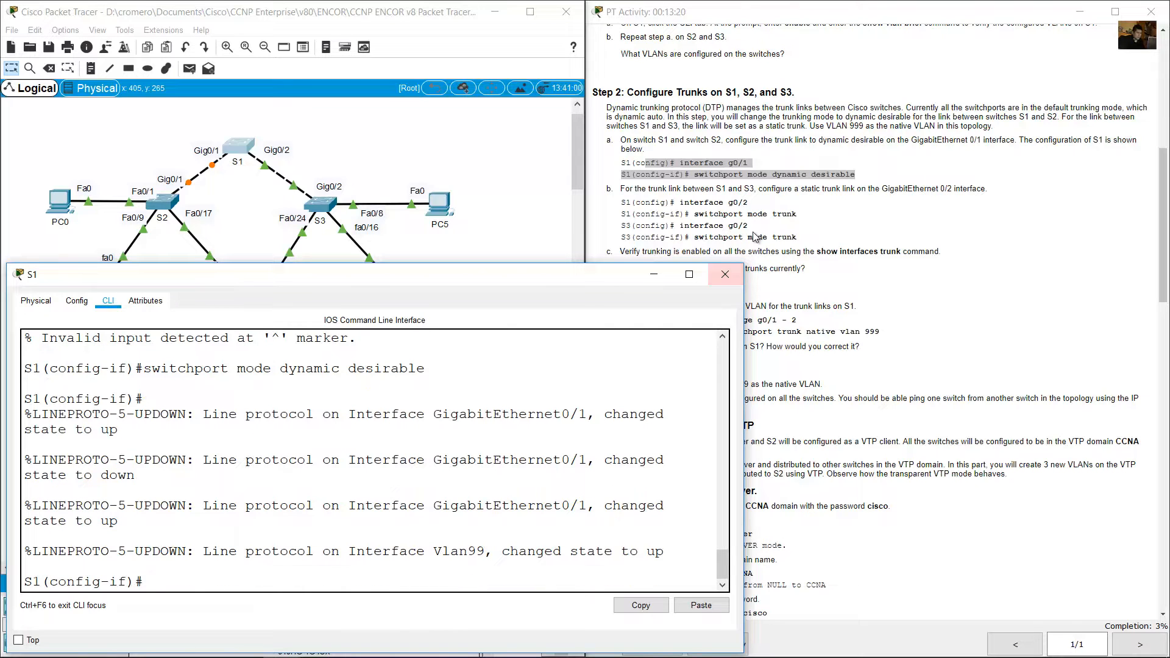
pyautogui.click(664, 278)
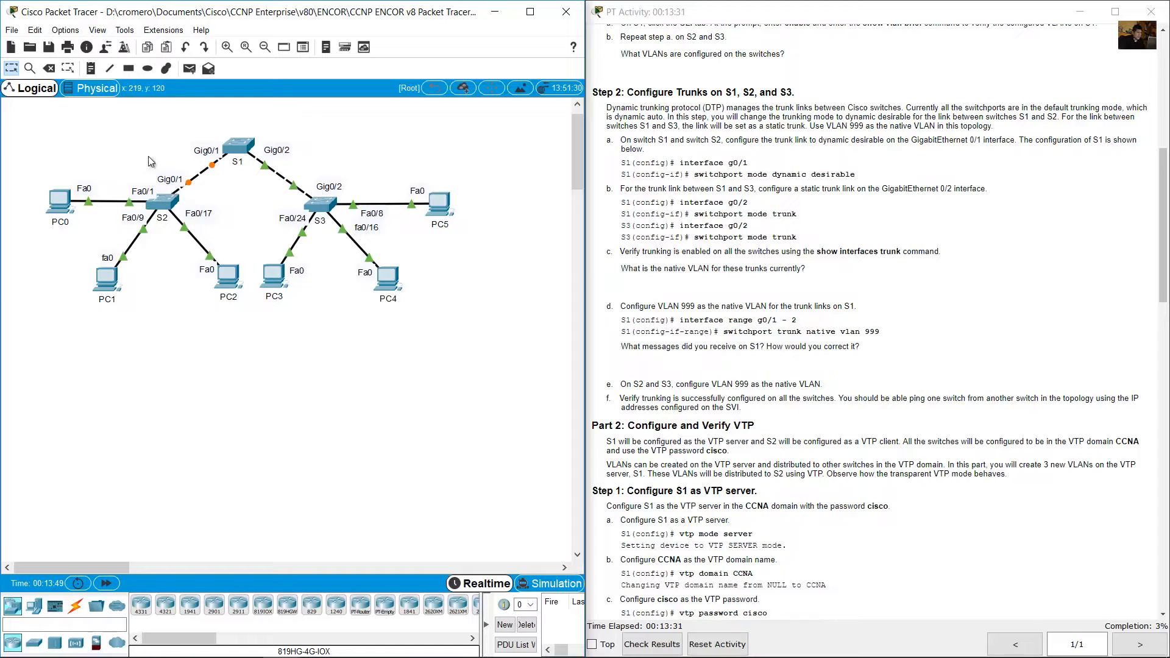
# Open switch S2's command line and enter configuration mode for interface g0/1.
pyautogui.click(179, 204)
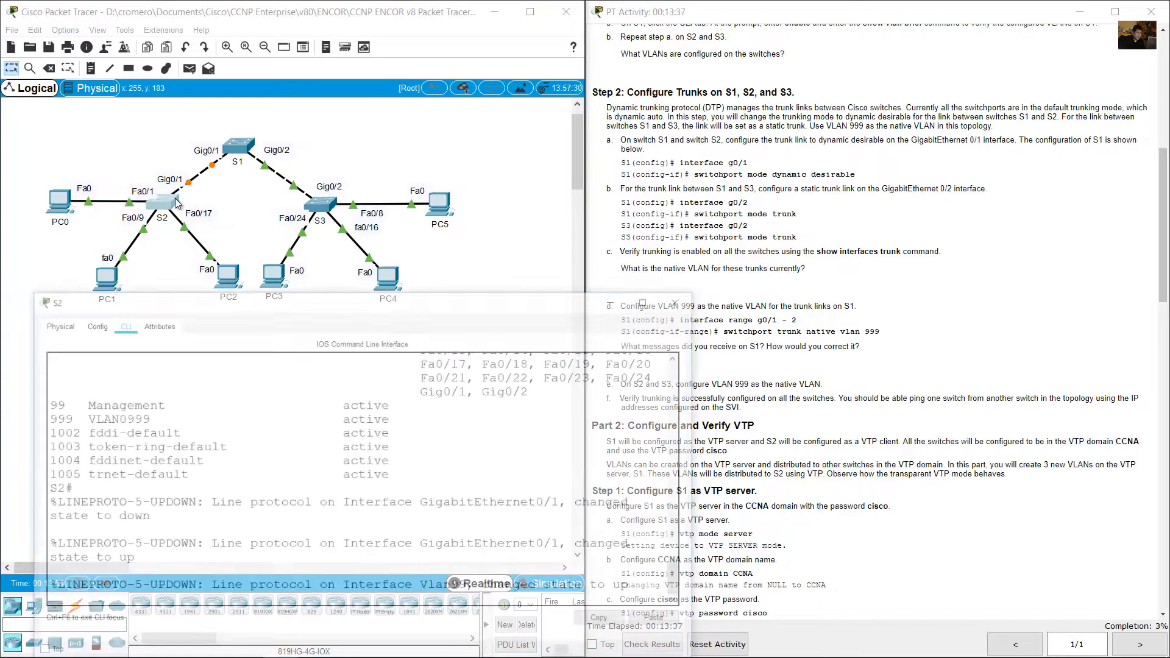
pyautogui.press('Return')
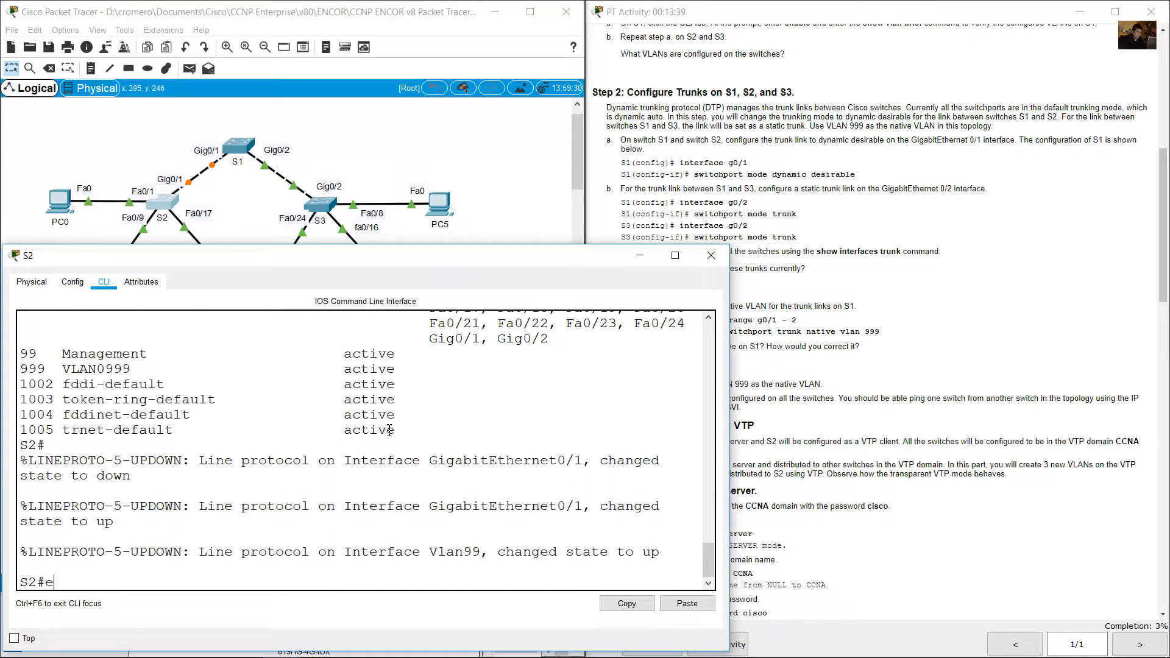
pyautogui.write('conf term')
pyautogui.press('Return')
pyautogui.write('int g0/1')
pyautogui.press('Return')
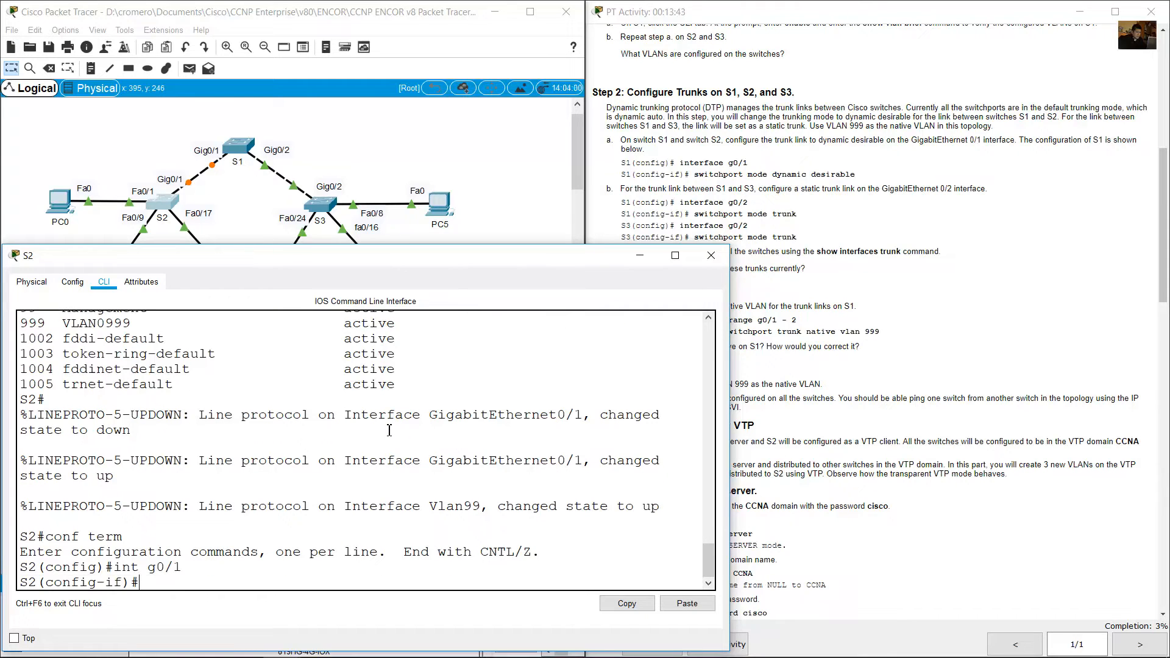
# Set S2's g0/1 interface to switchport mode dynamic desirable, review the command, and minimize the S2 window.
pyautogui.write('switchport mode')
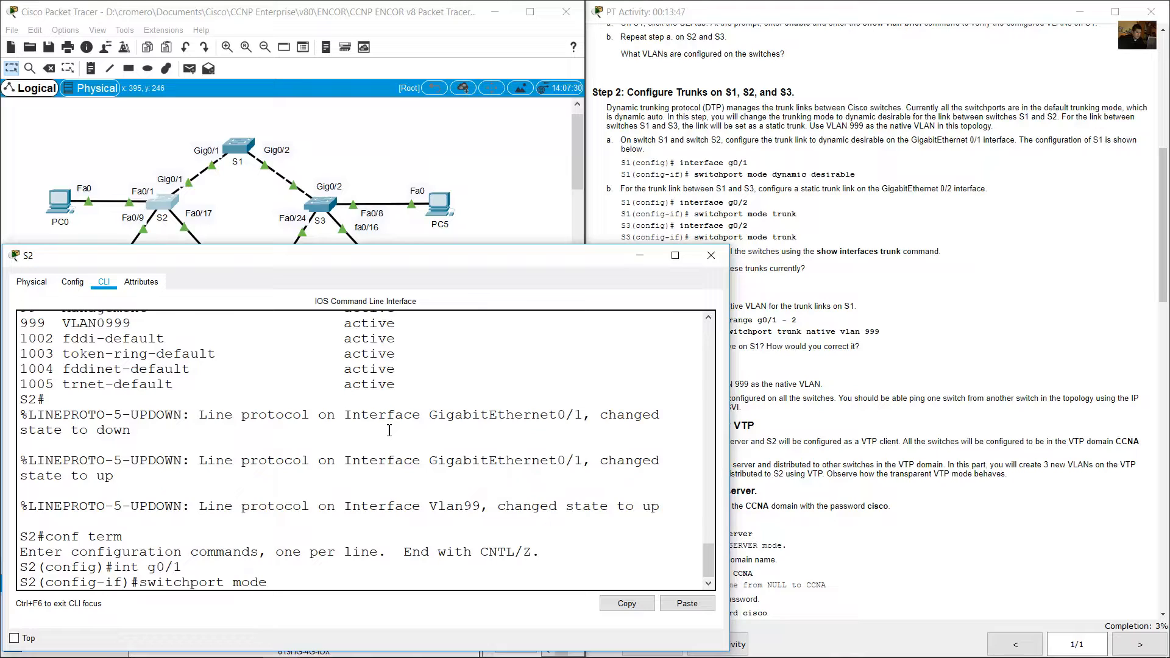
pyautogui.write(' dynamic')
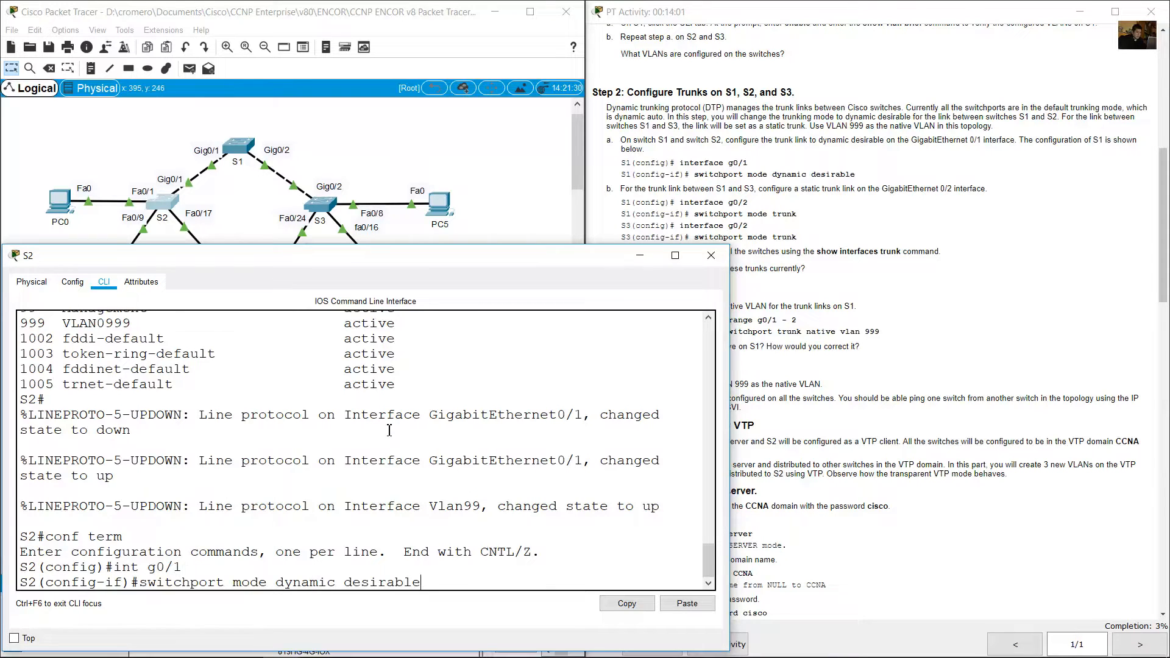
pyautogui.write(' desirable')
pyautogui.press('Return')
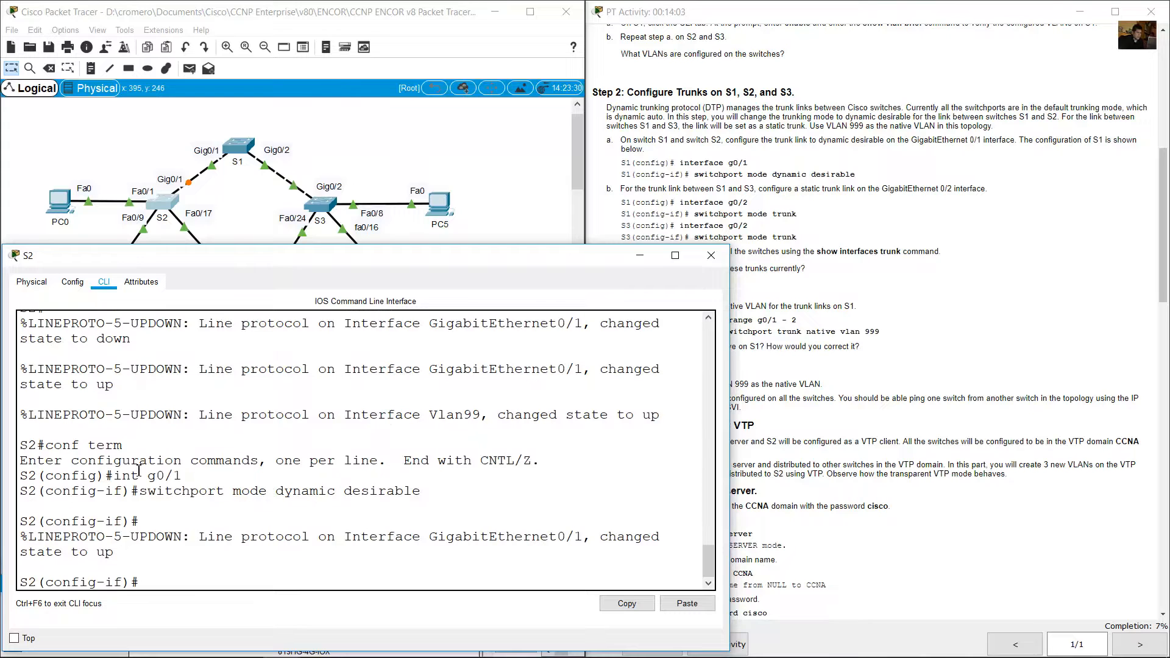
pyautogui.moveTo(148, 499); pyautogui.dragTo(422, 497)
pyautogui.click(430, 520)
pyautogui.click(637, 256)
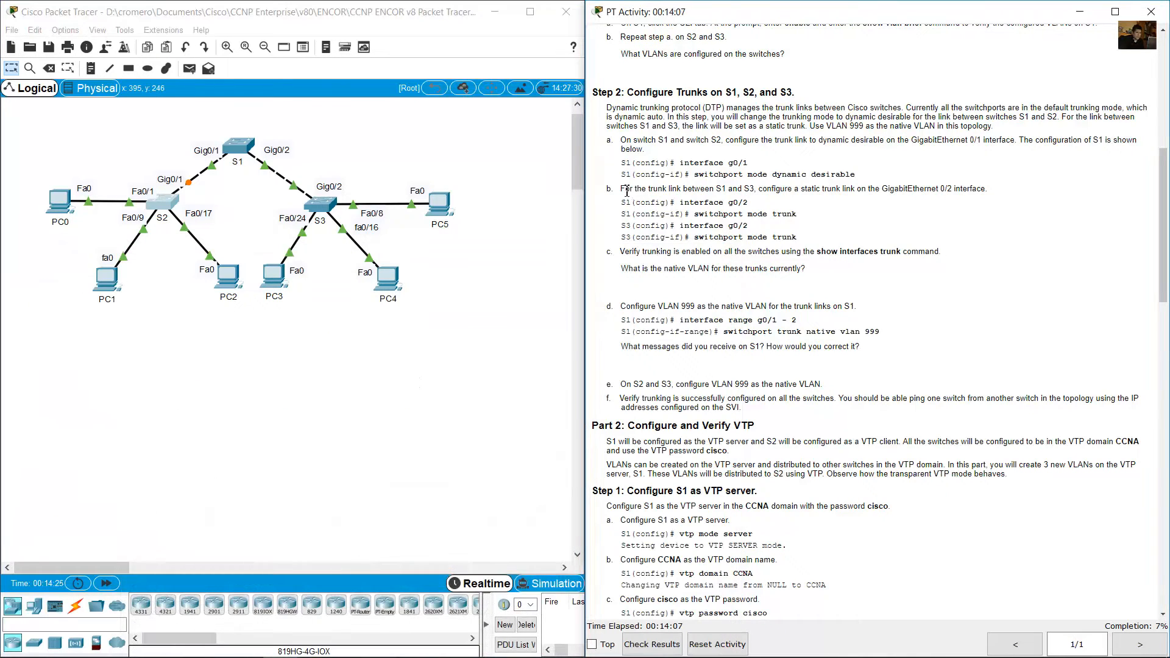
# Read instruction b on the static GigabitEthernet 0/2 trunk between S1 and S3, and mark that link in the topology.
pyautogui.moveTo(626, 189); pyautogui.dragTo(988, 189)
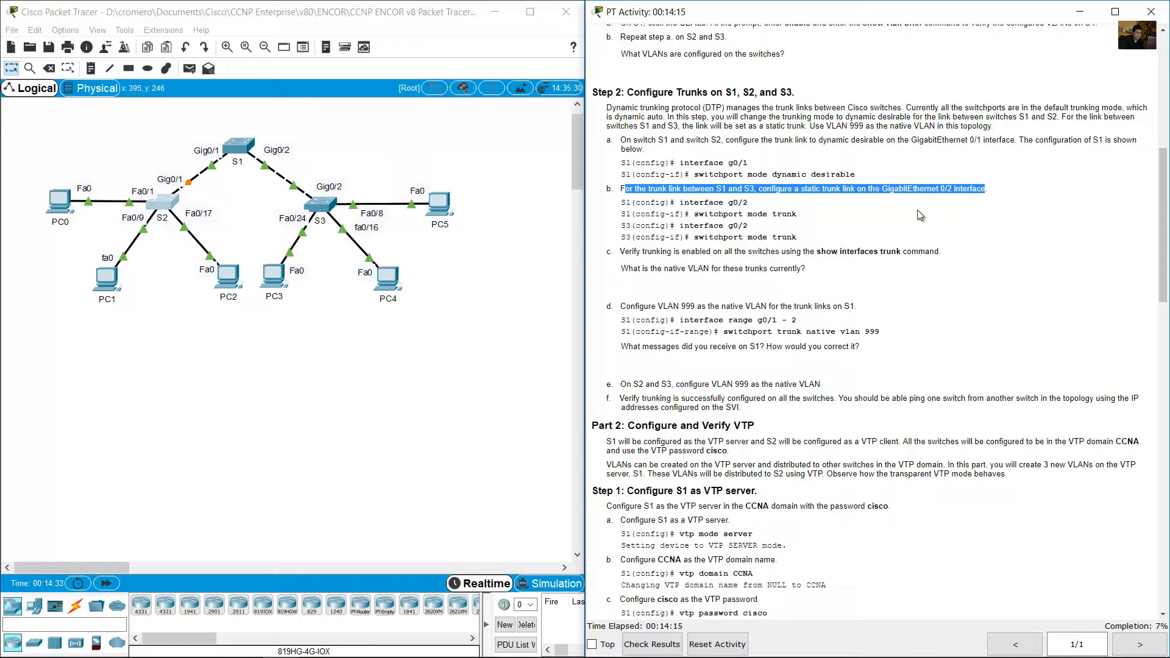
pyautogui.click(848, 214)
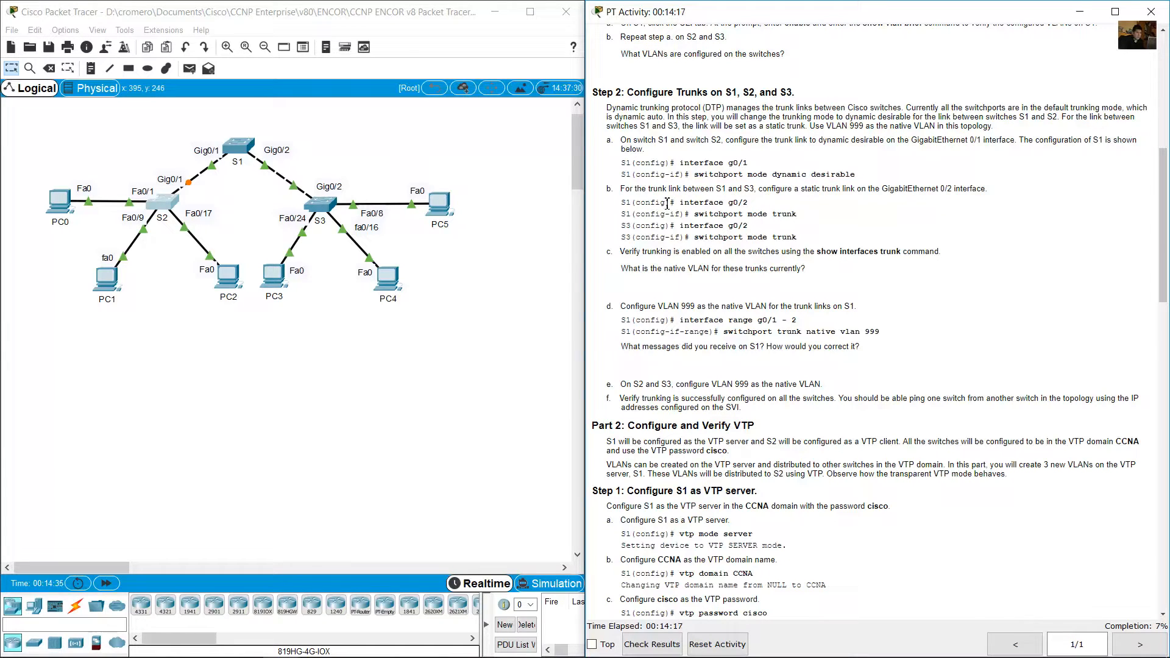
pyautogui.moveTo(632, 203); pyautogui.dragTo(815, 218)
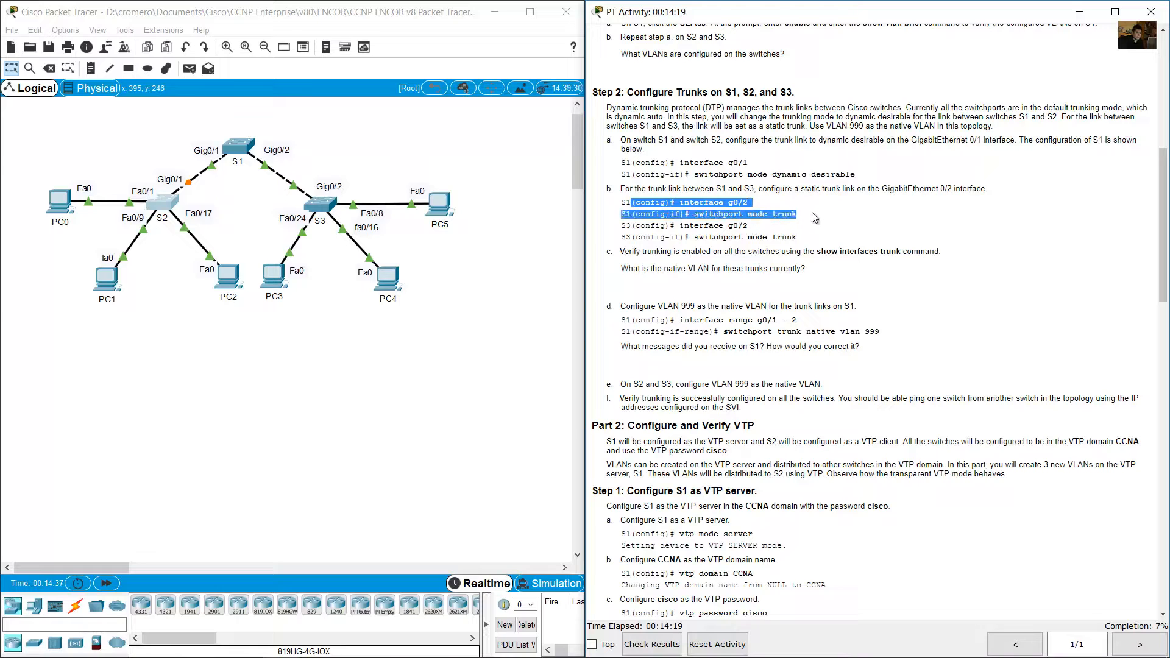
pyautogui.moveTo(622, 226); pyautogui.dragTo(823, 236)
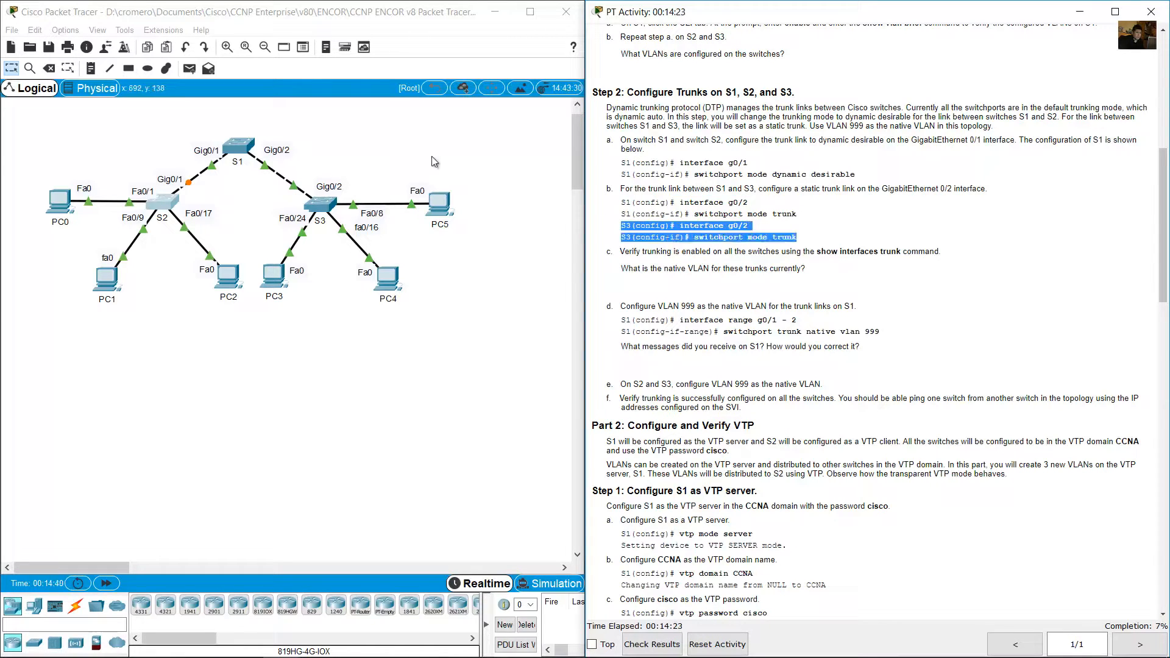
pyautogui.click(286, 141)
pyautogui.moveTo(373, 119); pyautogui.dragTo(253, 198)
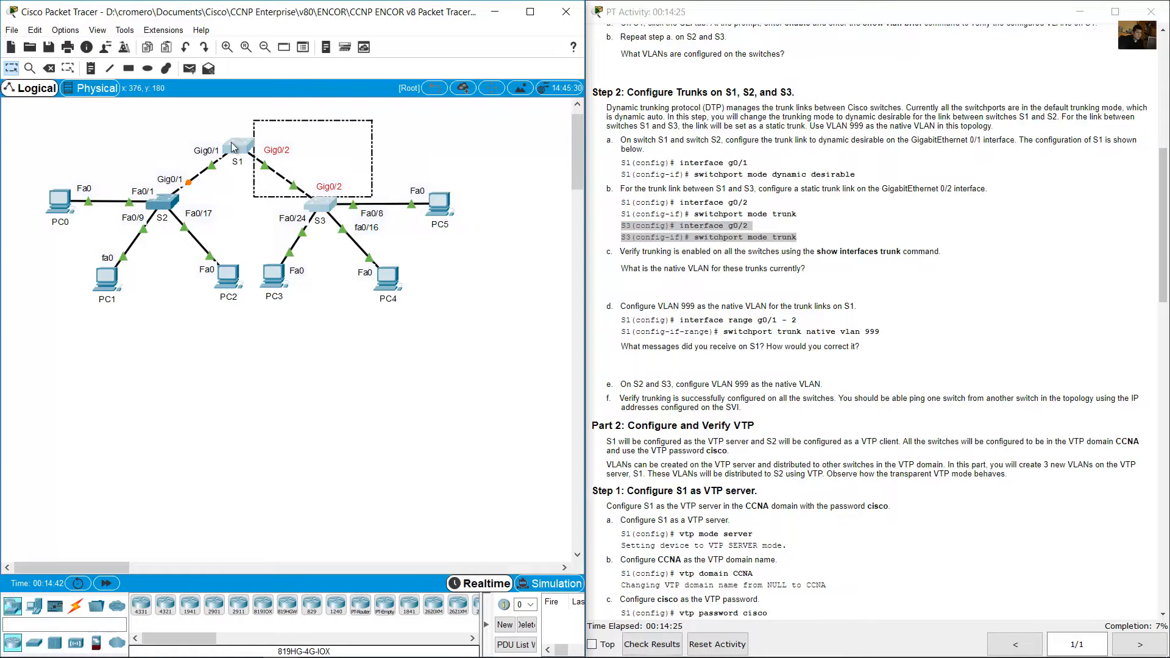
# Reopen switch S1's command line and switch to configuring interface g0/2.
pyautogui.click(244, 147)
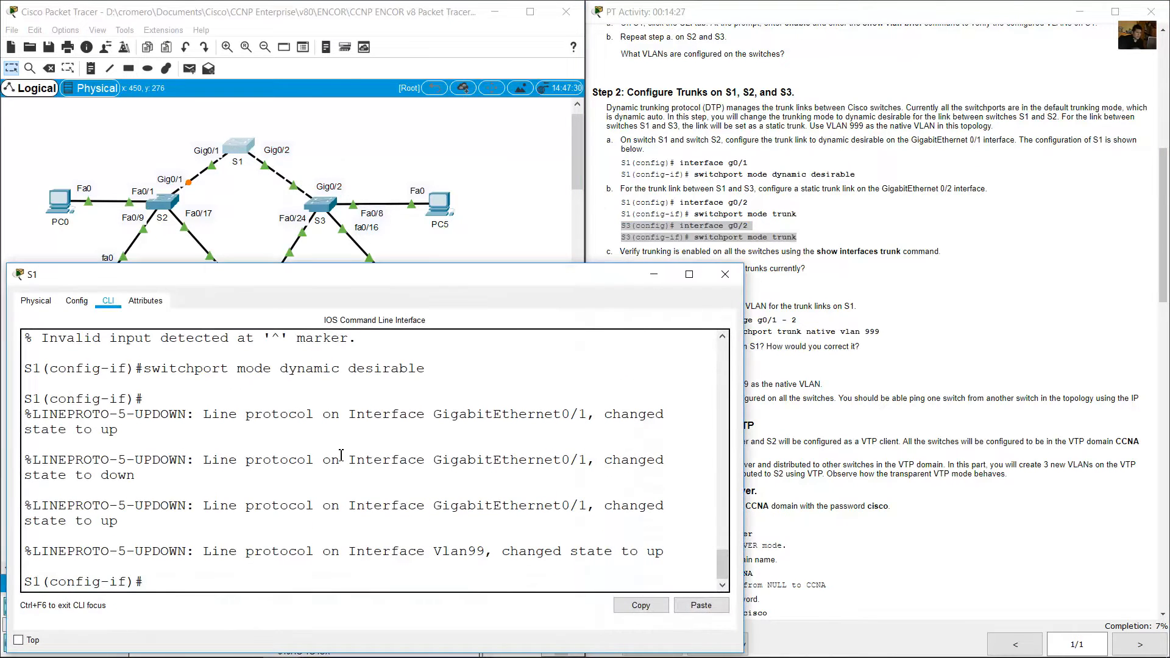
pyautogui.write('int g0/2')
pyautogui.press('Return')
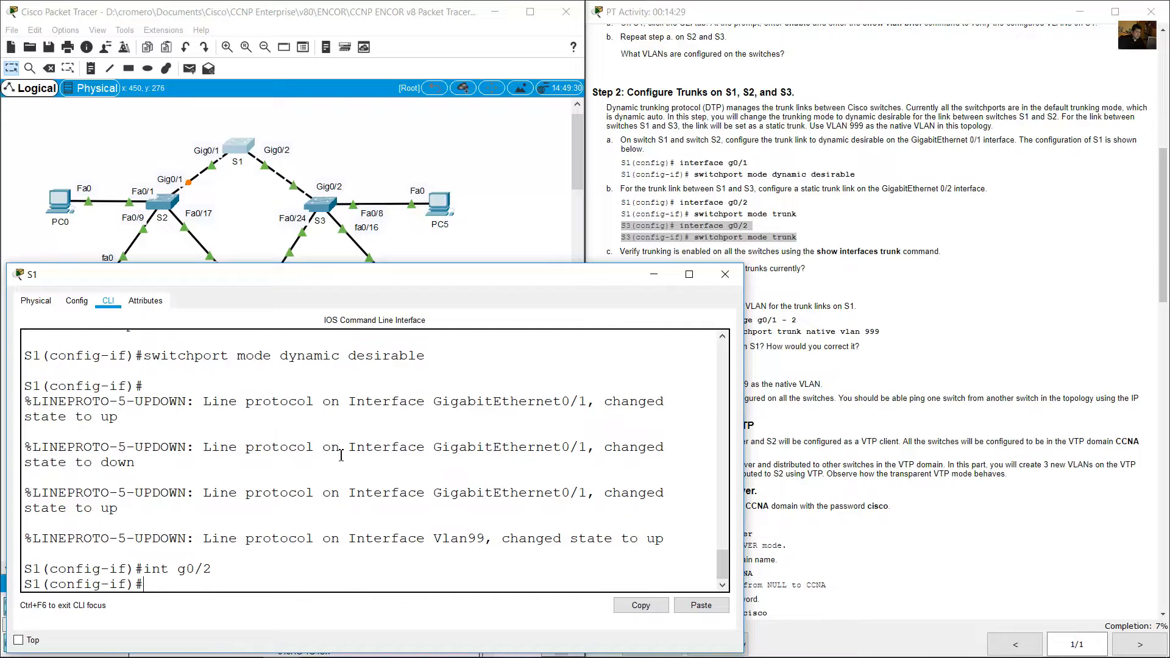
# Set S1's g0/2 interface to switchport mode trunk.
pyautogui.press('Up')
pyautogui.press('Up')
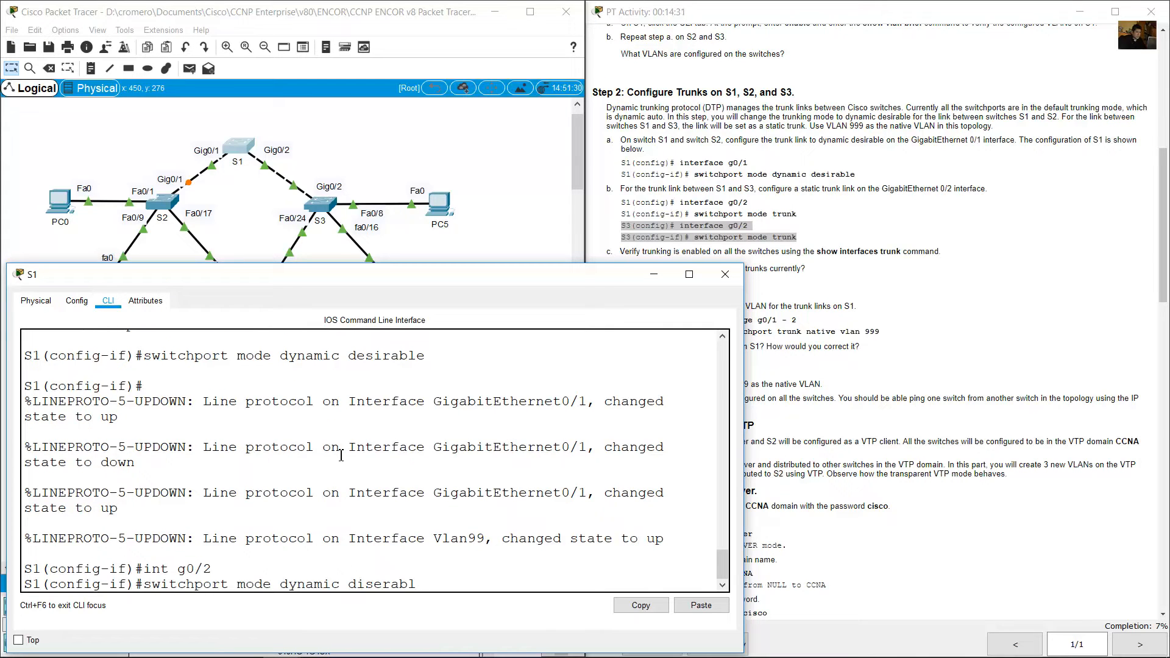
pyautogui.press('BackSpace')
pyautogui.press('BackSpace')
pyautogui.press('BackSpace')
pyautogui.press('BackSpace')
pyautogui.press('BackSpace')
pyautogui.press('BackSpace')
pyautogui.press('BackSpace')
pyautogui.press('BackSpace')
pyautogui.press('BackSpace')
pyautogui.press('BackSpace')
pyautogui.press('BackSpace')
pyautogui.press('BackSpace')
pyautogui.press('BackSpace')
pyautogui.press('BackSpace')
pyautogui.press('BackSpace')
pyautogui.press('BackSpace')
pyautogui.write('tru')
pyautogui.press('Return')
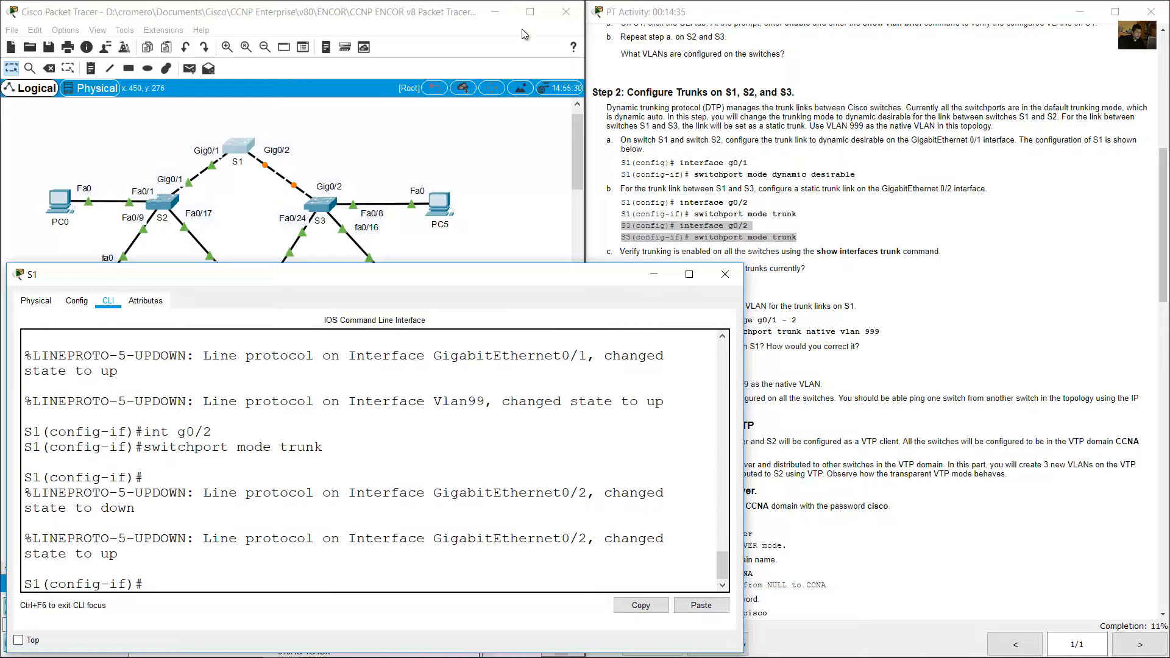
# Open switch S3's command line and enter configuration mode for interface g0/2.
pyautogui.click(423, 152)
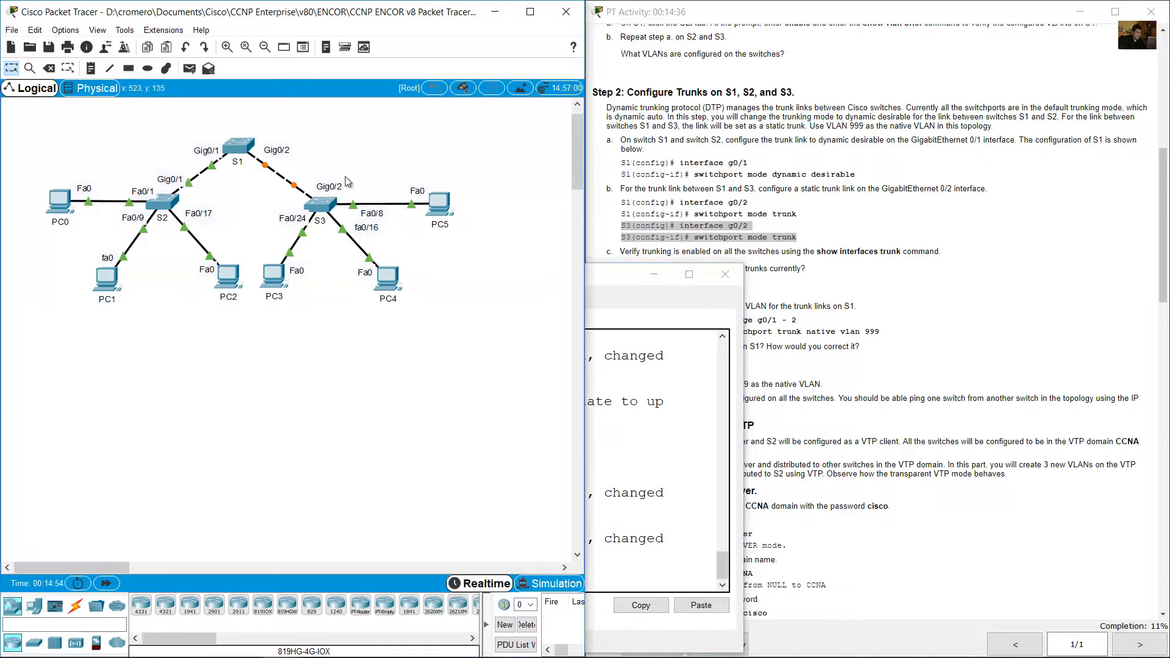
pyautogui.click(323, 212)
pyautogui.press('Return')
pyautogui.write('conf term')
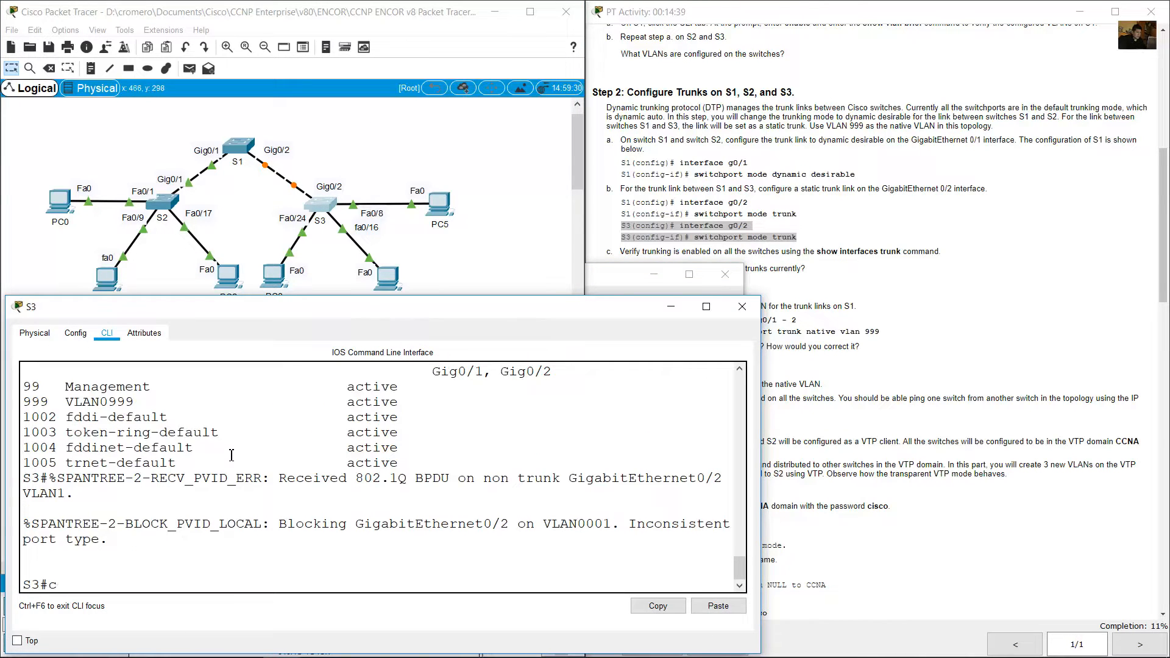
pyautogui.press('Return')
pyautogui.write('int g0,')
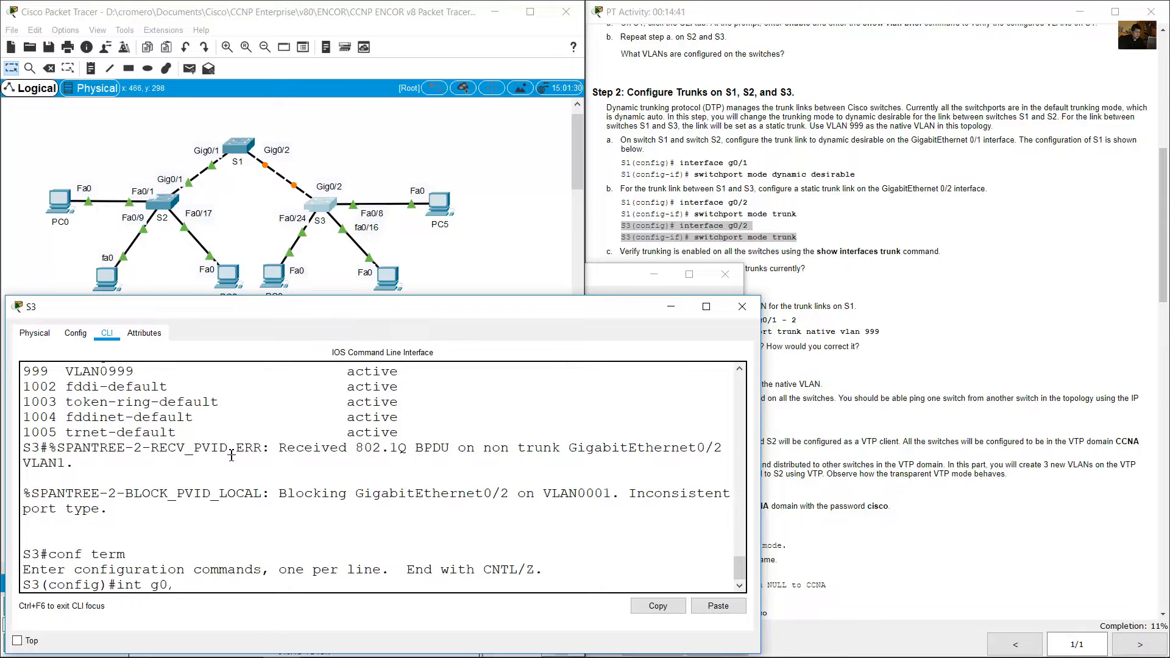
pyautogui.press('BackSpace')
pyautogui.write('/2')
pyautogui.press('Return')
# Set S3's g0/2 interface to switchport mode trunk and review the entered commands.
pyautogui.write('switchp')
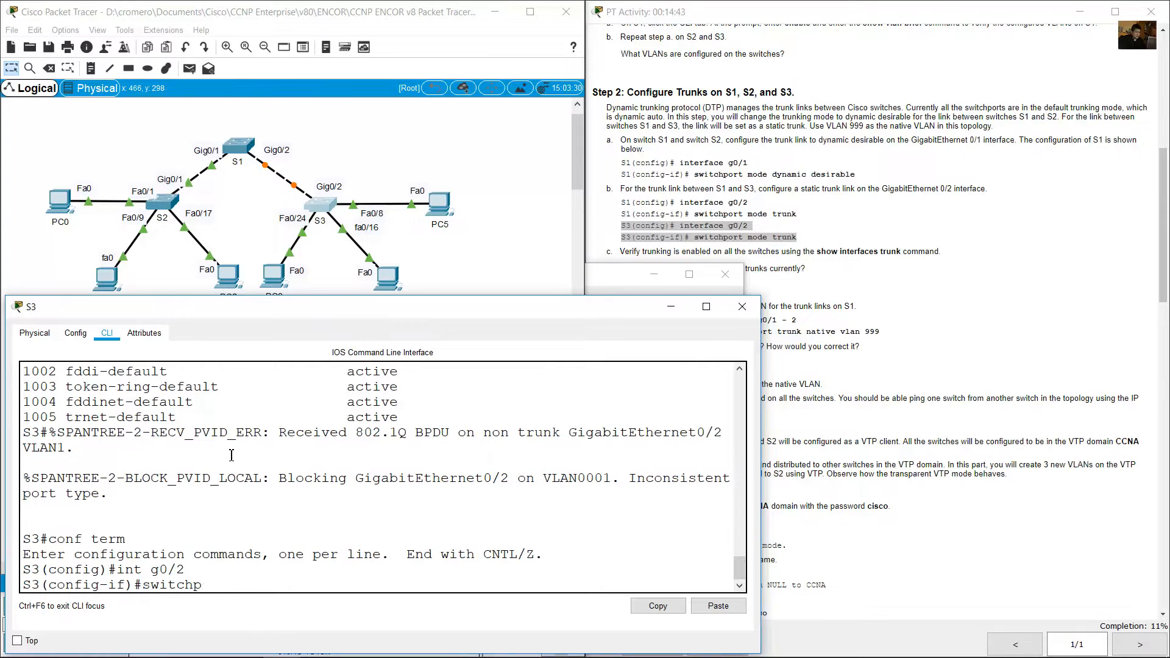
pyautogui.write('ort mode trunk')
pyautogui.press('Return')
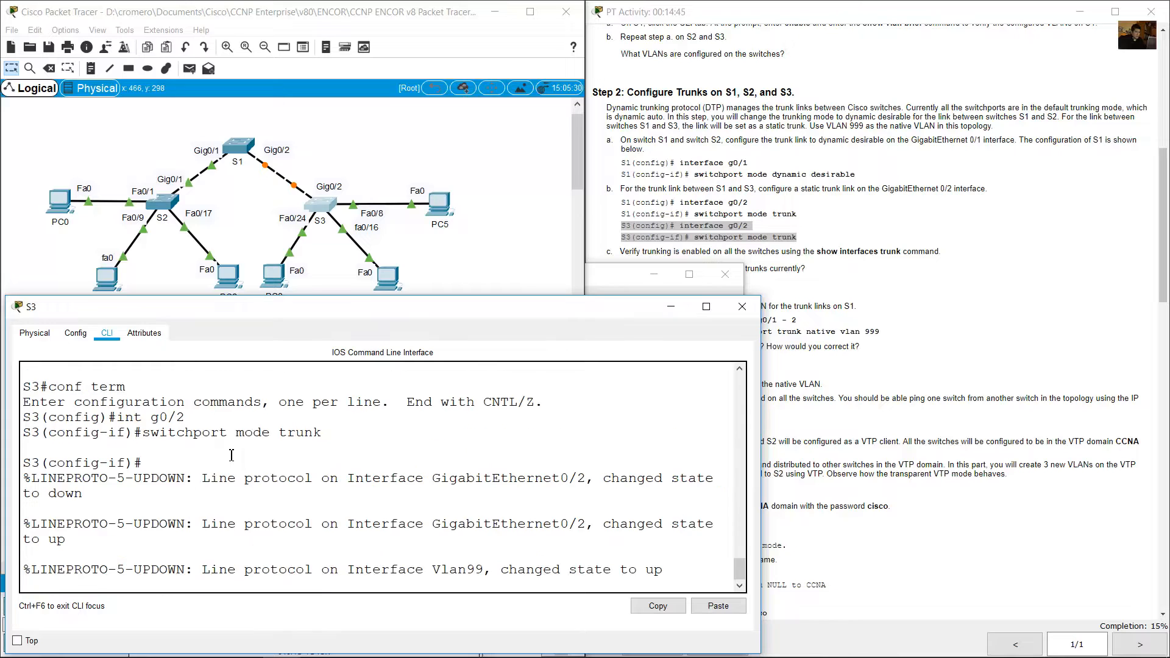
pyautogui.moveTo(125, 402); pyautogui.dragTo(311, 448)
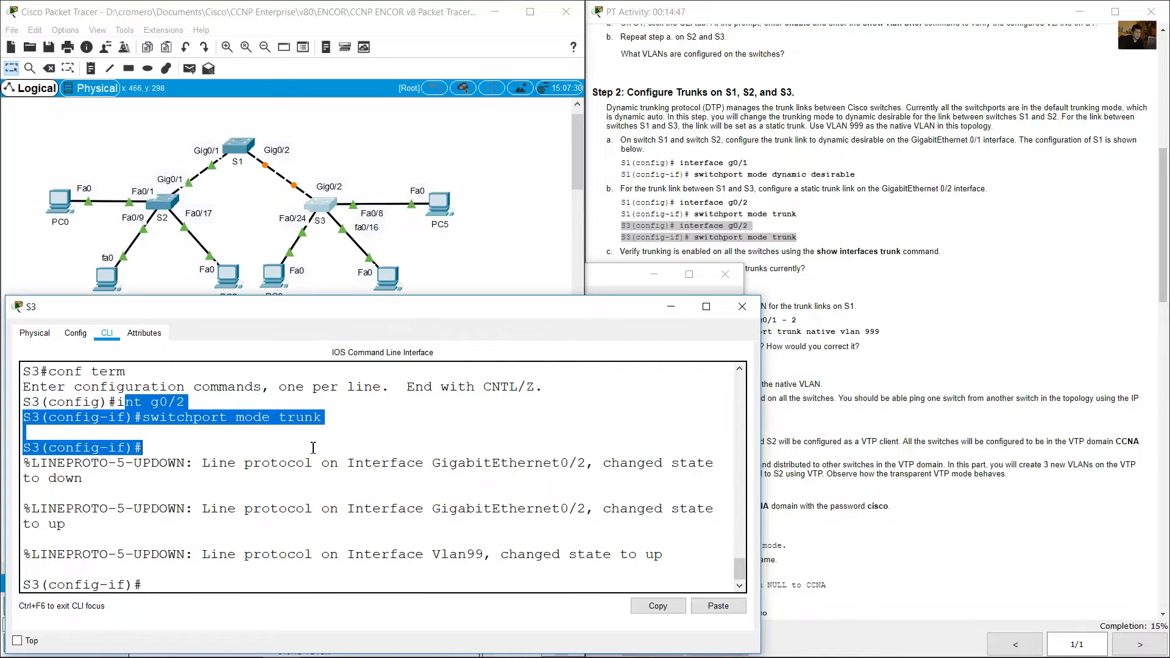
pyautogui.click(314, 448)
# Read instruction c on verifying trunking on all switches with the show interfaces trunk command.
pyautogui.click(821, 253)
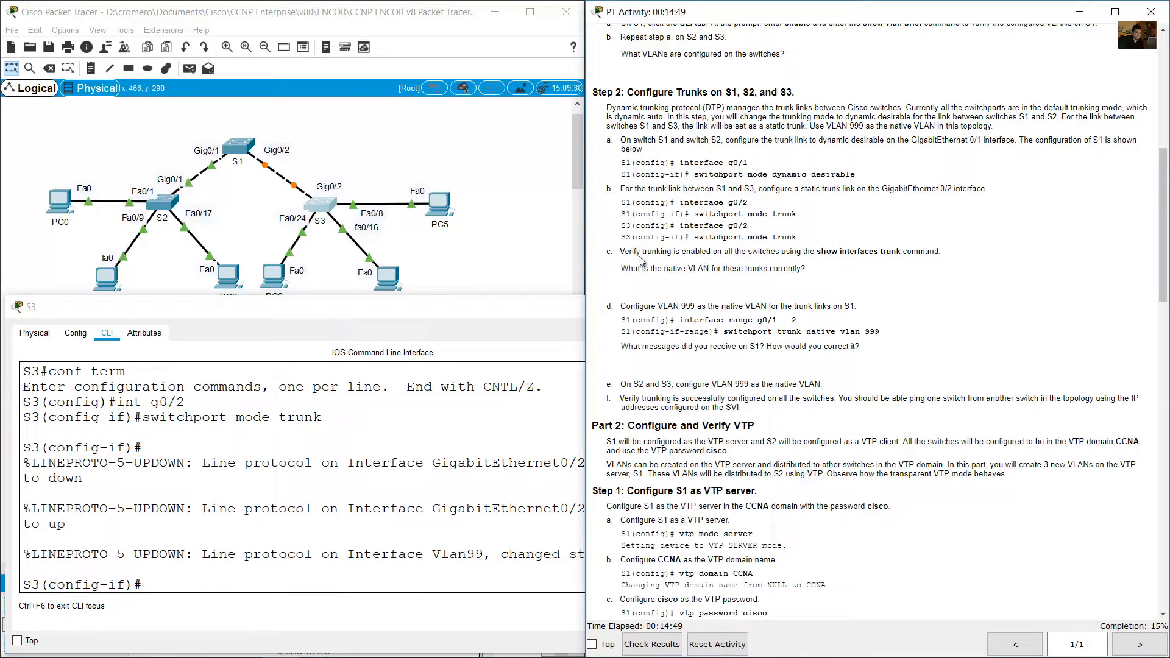
pyautogui.moveTo(624, 251); pyautogui.dragTo(691, 252)
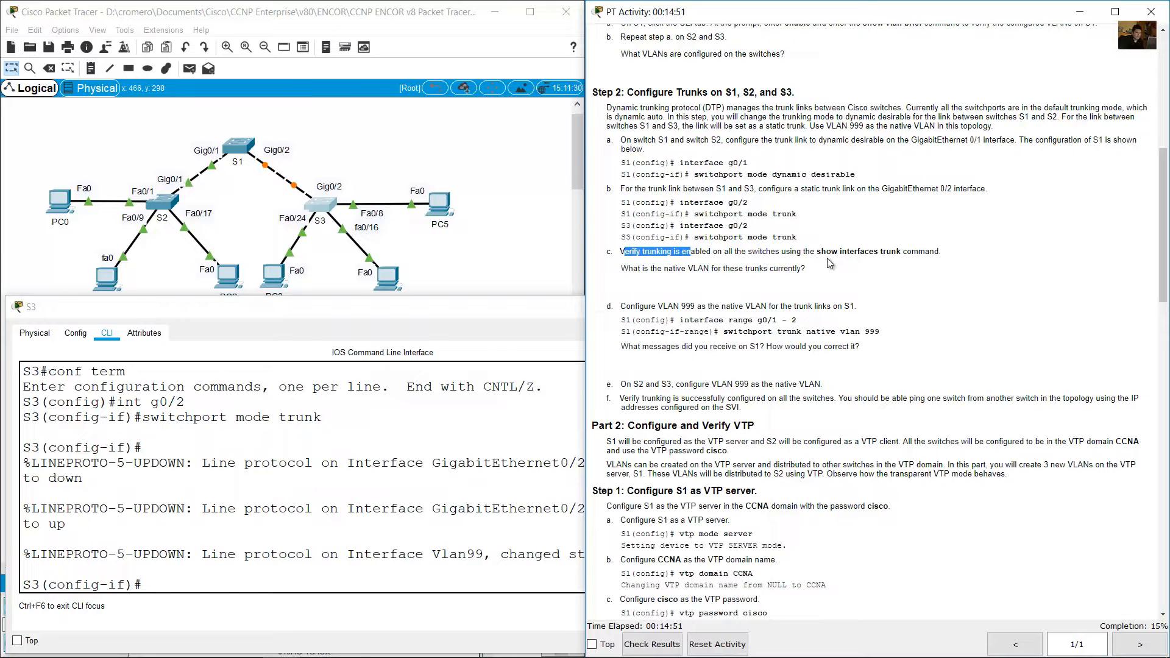
pyautogui.moveTo(827, 252); pyautogui.dragTo(935, 252)
# Reopen S1's command line, leave configuration mode and run show interfaces trunk.
pyautogui.click(234, 198)
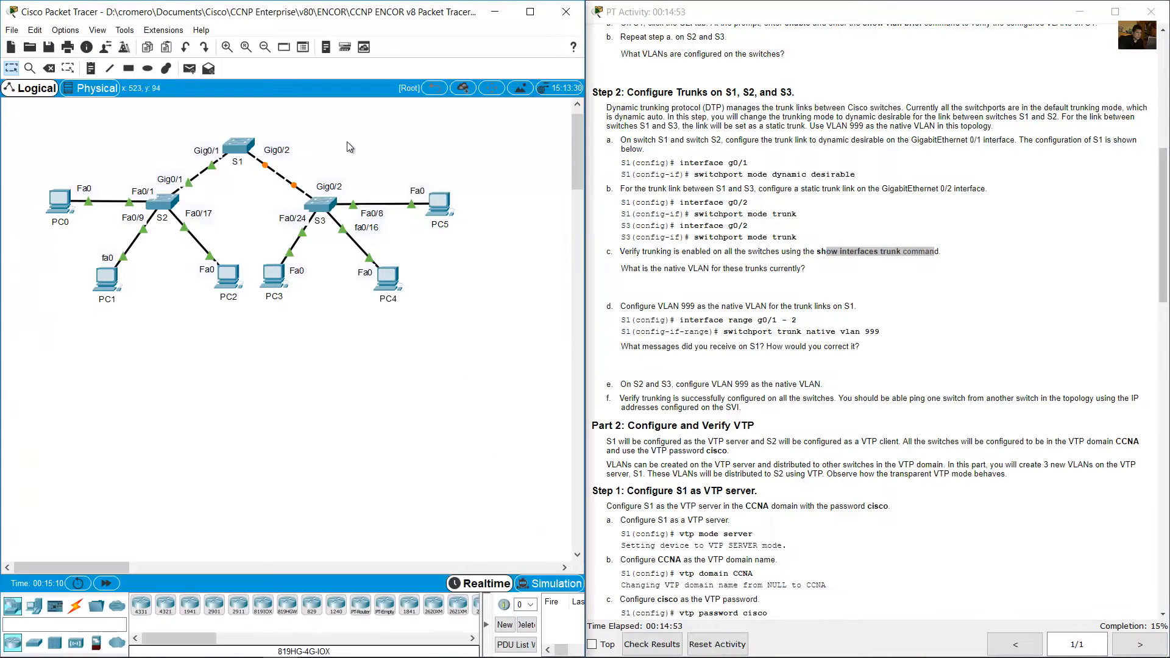
pyautogui.click(242, 152)
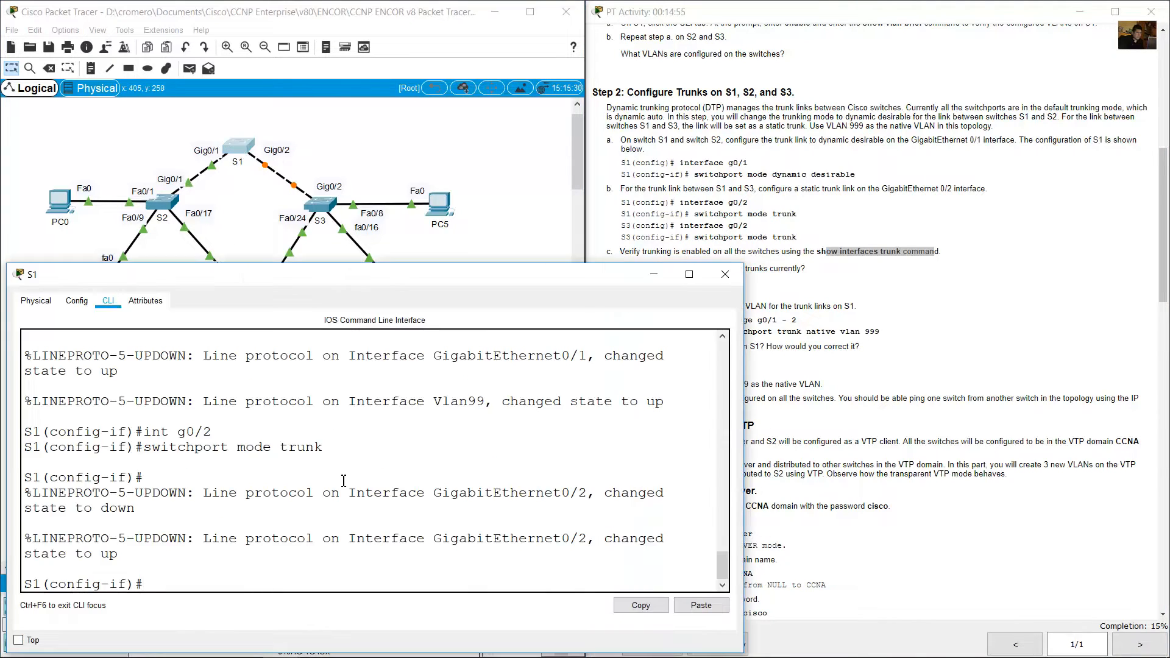
pyautogui.write('end')
pyautogui.press('Return')
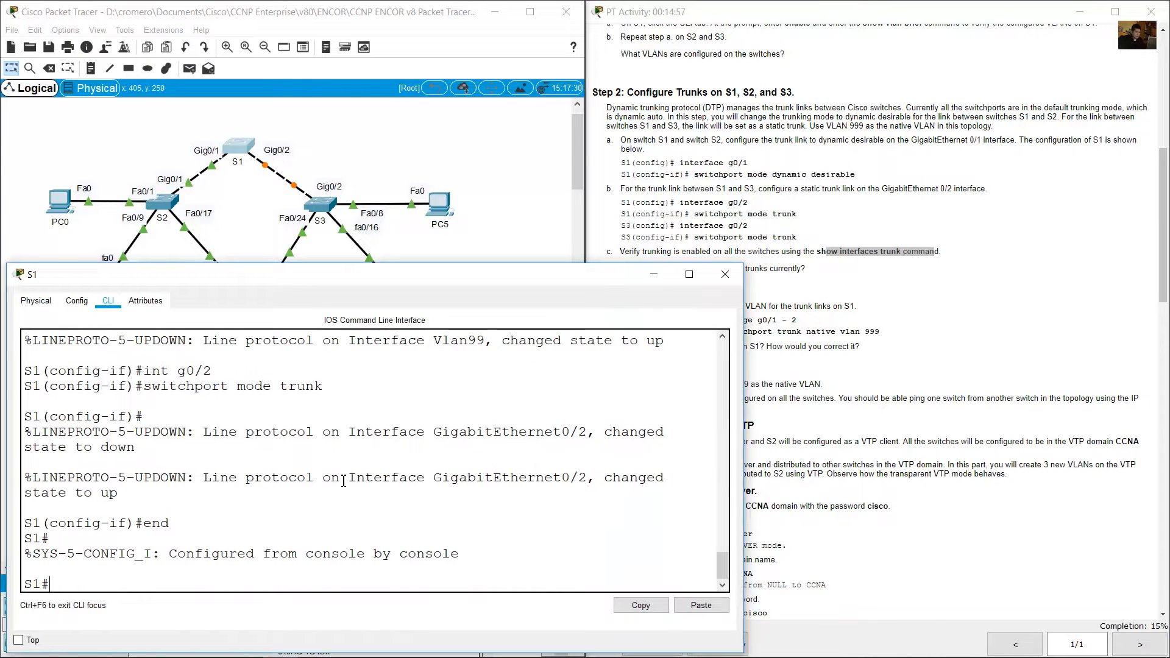
pyautogui.write('show interfaces trunk')
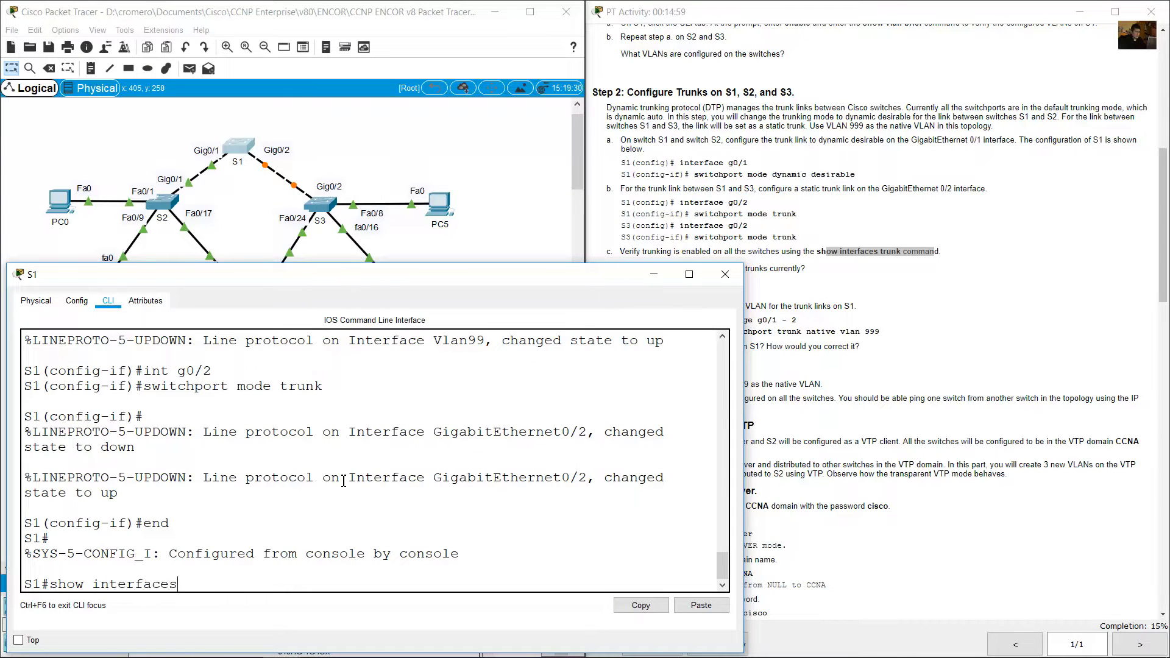
pyautogui.press('Return')
# Examine Gig0/1's mode, encapsulation, status and native VLAN in S1's trunk output.
pyautogui.scroll(2, 183, 463)
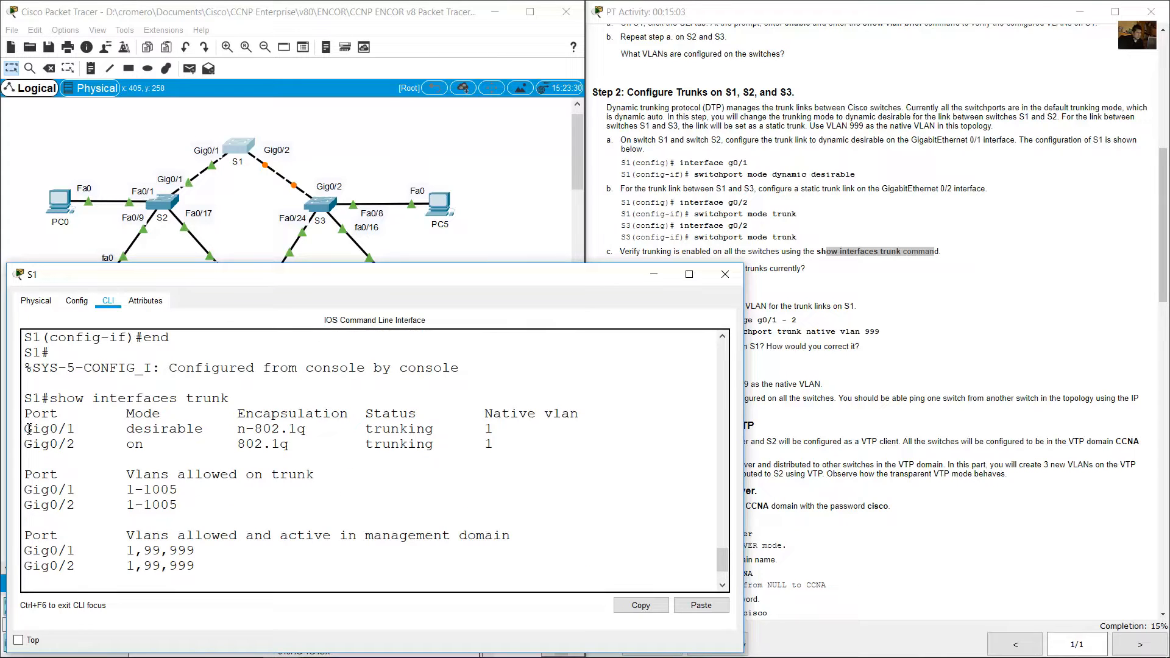
pyautogui.moveTo(28, 428); pyautogui.dragTo(315, 429)
pyautogui.click(156, 429)
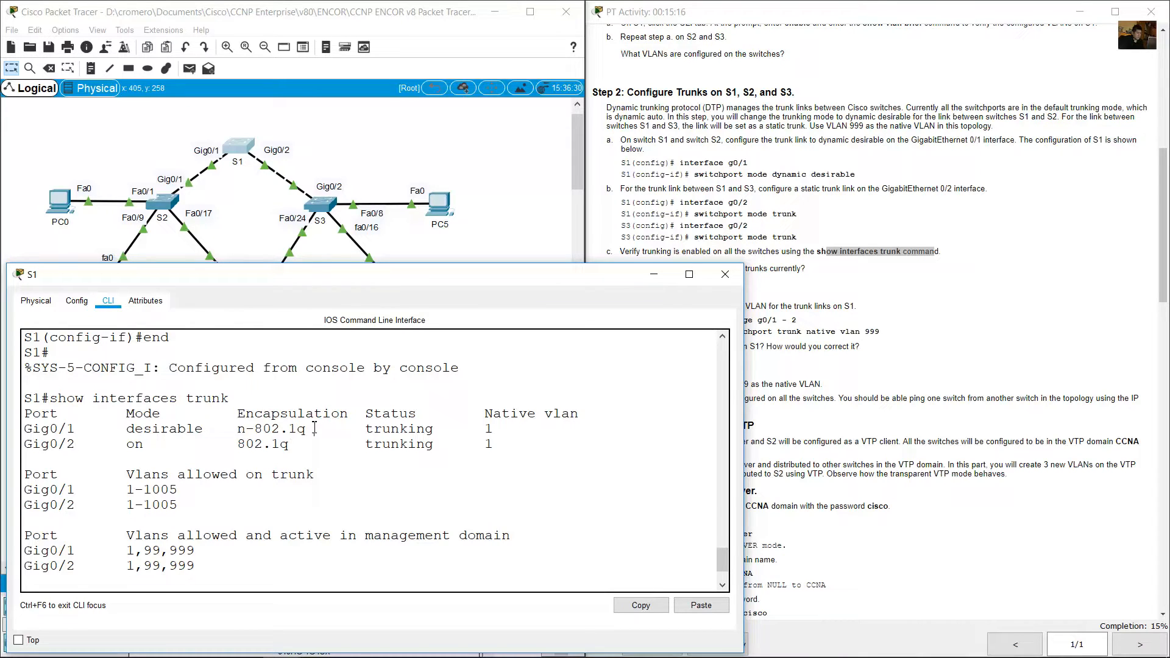
pyautogui.moveTo(233, 429)
pyautogui.mouseDown()
pyautogui.moveTo(263, 430)
pyautogui.moveTo(247, 429)
pyautogui.mouseUp()
pyautogui.click(249, 427)
pyautogui.moveTo(368, 430); pyautogui.dragTo(434, 430)
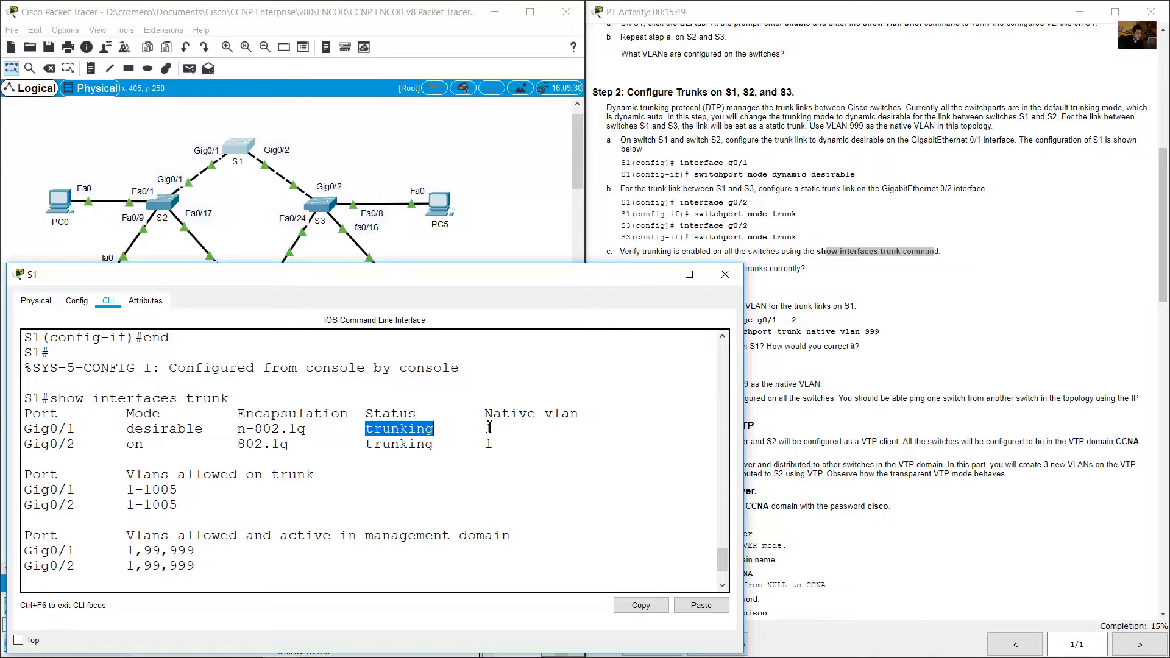
pyautogui.moveTo(488, 427); pyautogui.dragTo(506, 428)
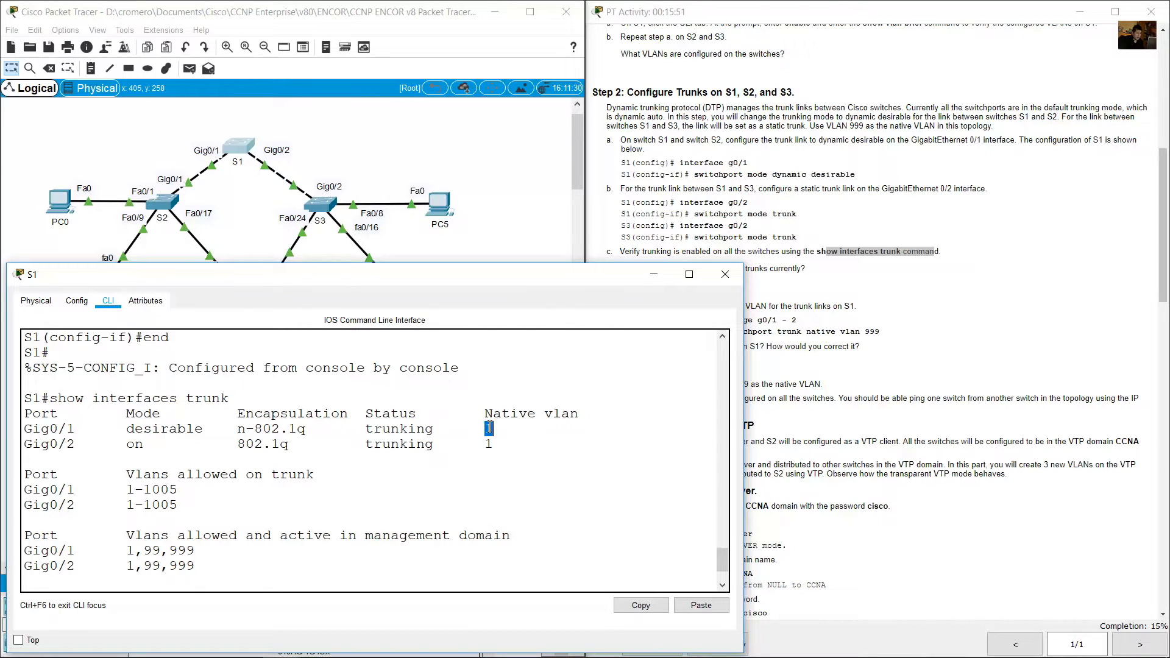
pyautogui.click(476, 404)
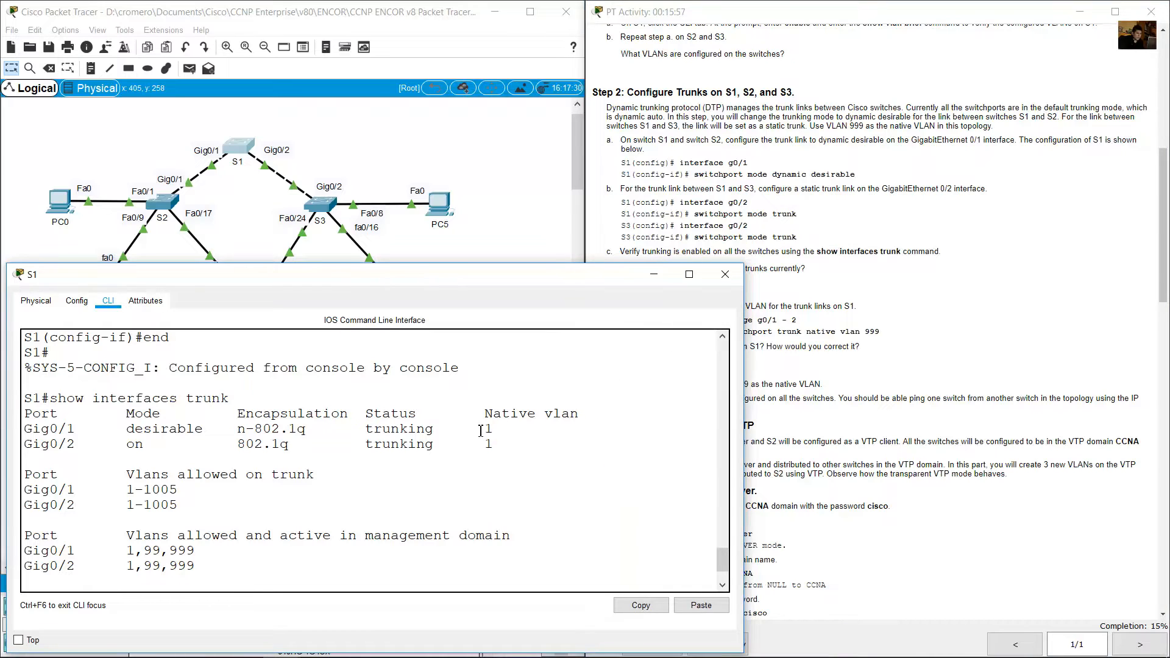
pyautogui.moveTo(480, 431); pyautogui.dragTo(514, 431)
# Examine Gig0/2's mode, encapsulation, status and native VLAN in S1's trunk output, and minimize the S1 window.
pyautogui.click(245, 447)
pyautogui.doubleClick(83, 444)
pyautogui.moveTo(126, 446); pyautogui.dragTo(139, 446)
pyautogui.moveTo(237, 444); pyautogui.dragTo(455, 445)
pyautogui.click(497, 445)
pyautogui.click(654, 274)
# Read the question on the trunks' current native VLAN and check the native VLAN column in S1's trunk output.
pyautogui.click(816, 280)
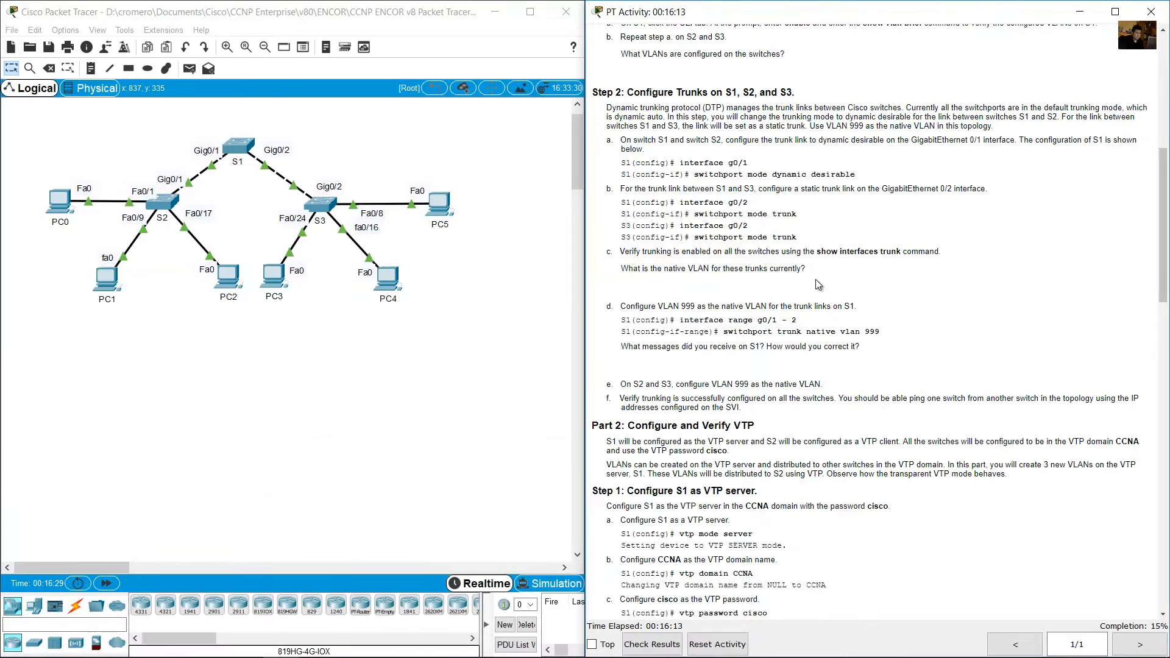
pyautogui.moveTo(621, 268); pyautogui.dragTo(814, 273)
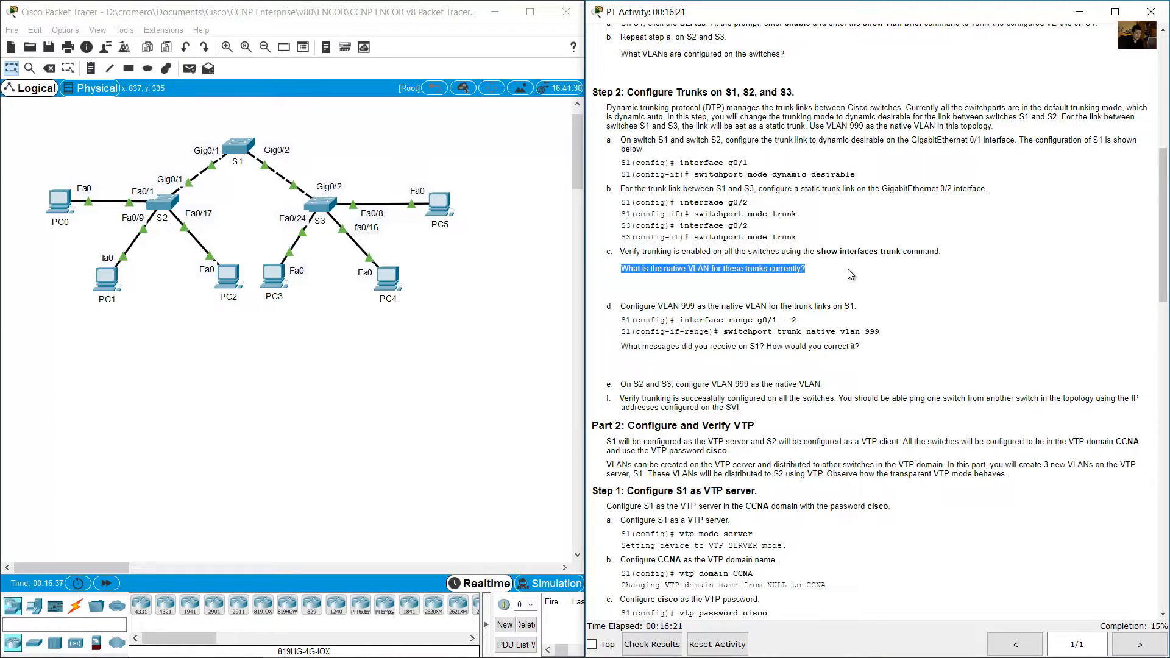
pyautogui.click(240, 151)
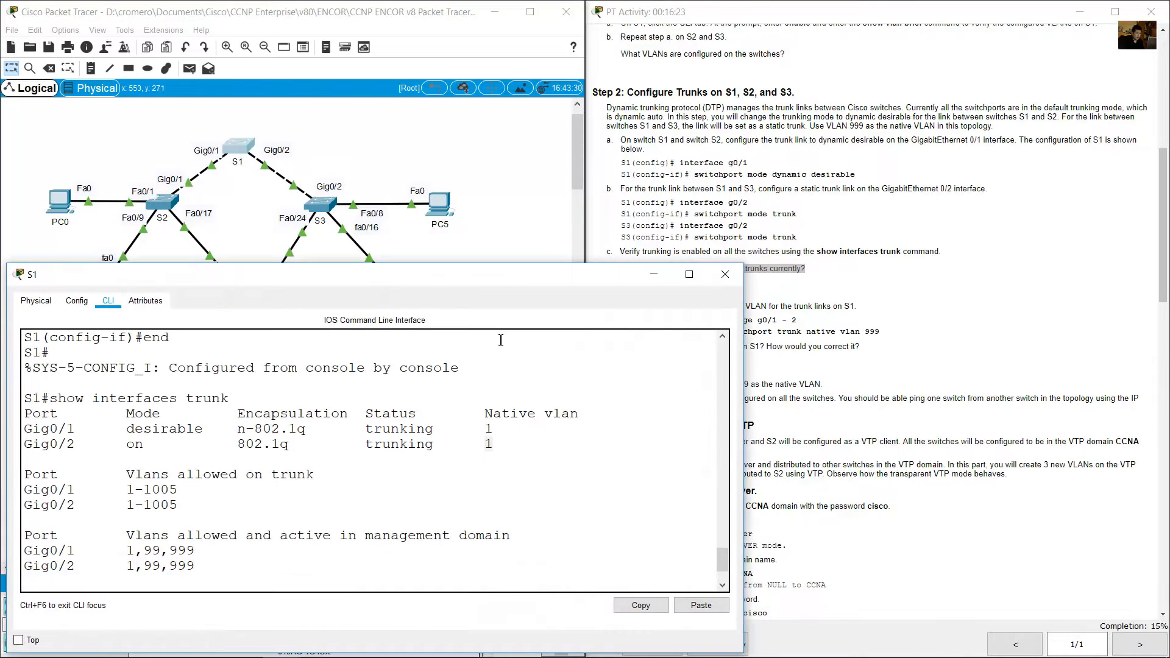
pyautogui.moveTo(486, 431); pyautogui.dragTo(501, 432)
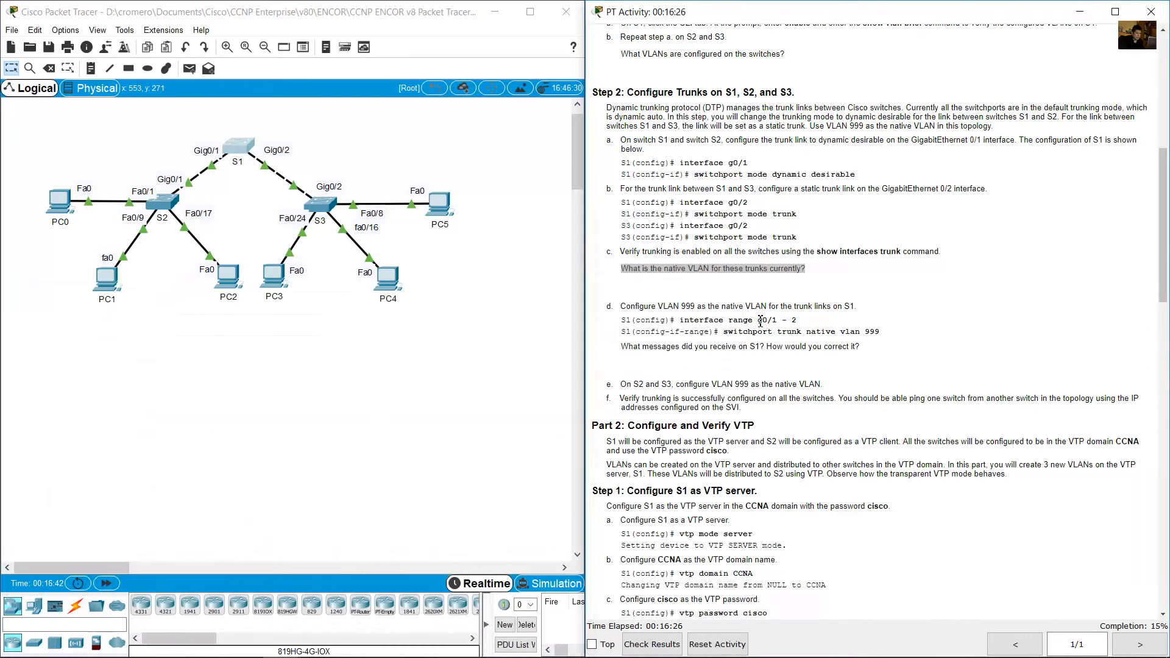
# Read instruction d on configuring VLAN 999 as the native VLAN for S1's trunk links, including its two commands.
pyautogui.scroll(-3, 691, 237)
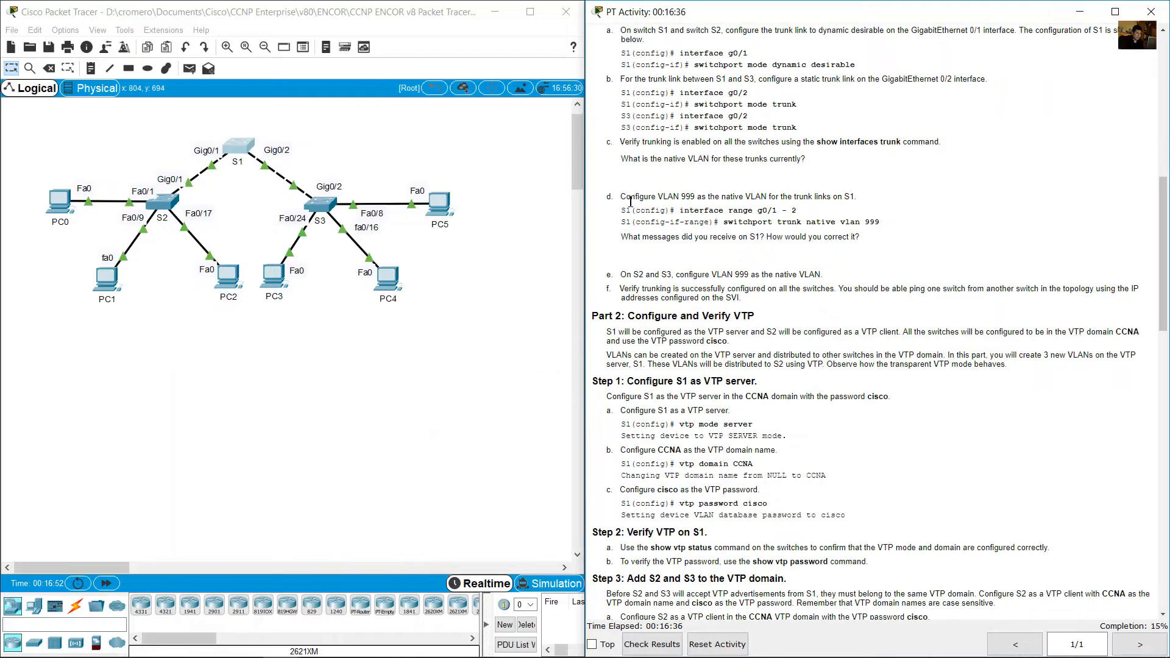
pyautogui.moveTo(629, 201); pyautogui.dragTo(858, 196)
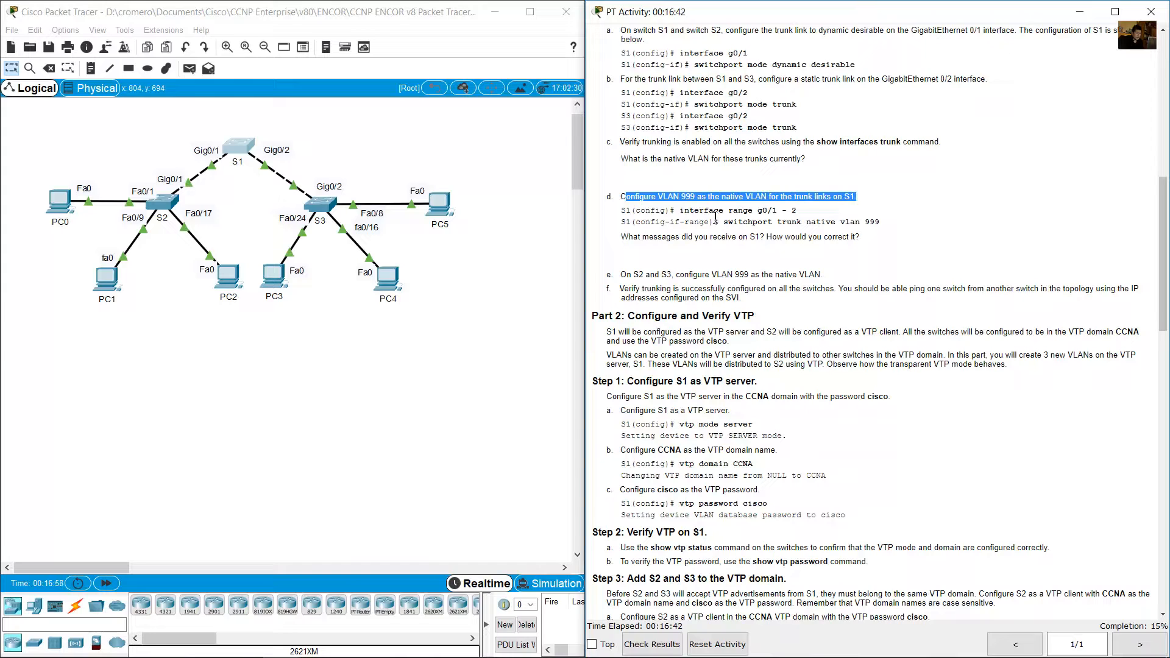
pyautogui.moveTo(623, 210); pyautogui.dragTo(882, 222)
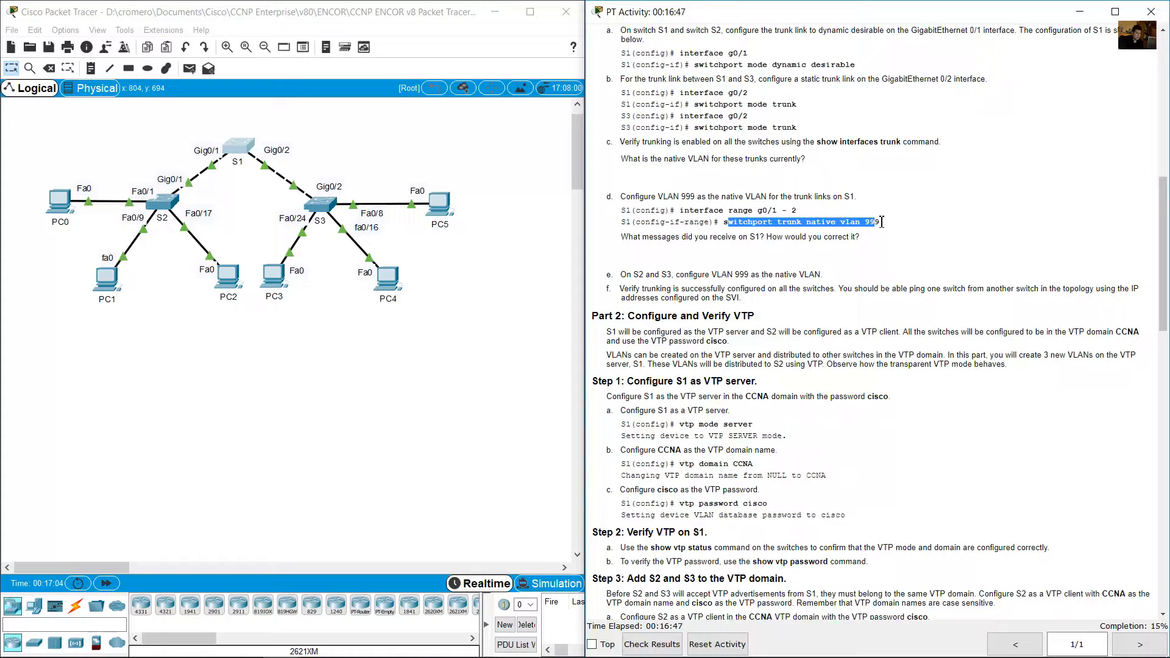
pyautogui.click(852, 236)
pyautogui.moveTo(726, 221); pyautogui.dragTo(882, 222)
# Reopen S1's command line and enter configuration mode for the interface range g0/1-2.
pyautogui.click(234, 151)
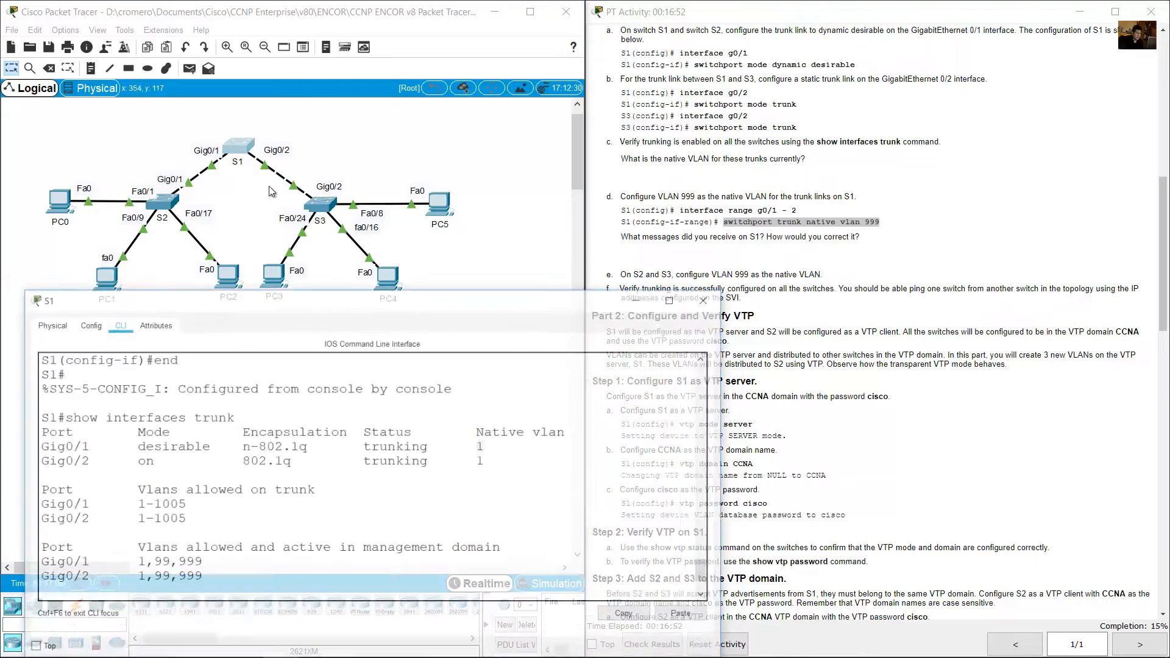
pyautogui.press('Return')
pyautogui.write('conf term')
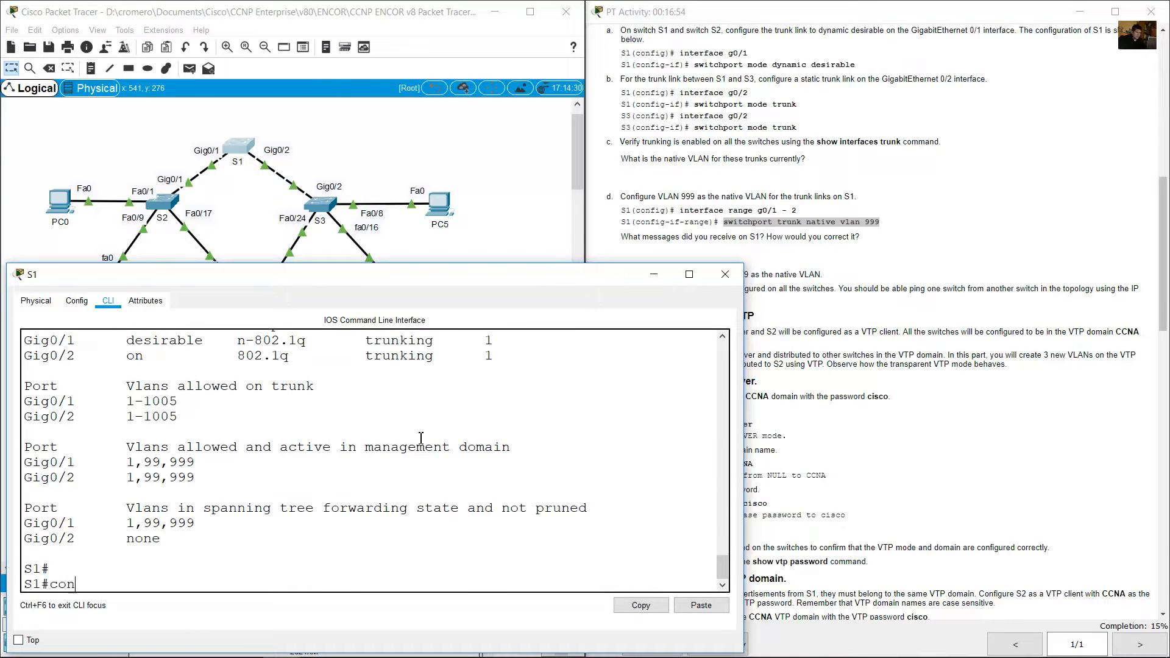
pyautogui.press('Return')
pyautogui.write('int range ')
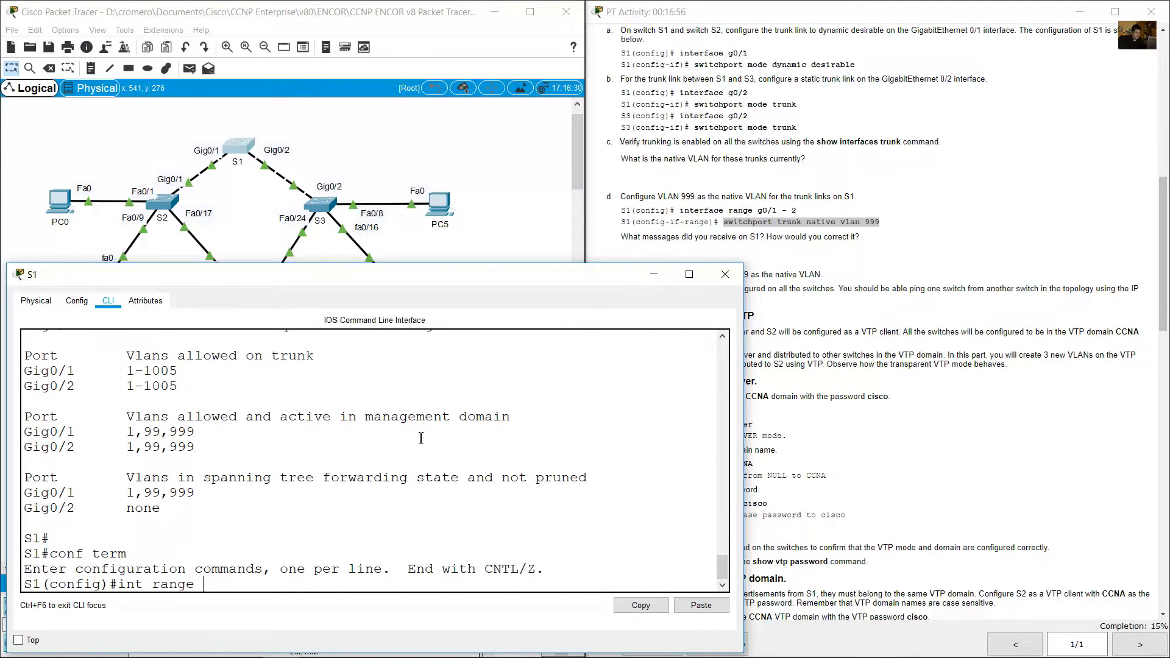
pyautogui.write('g0/1-2')
pyautogui.press('Return')
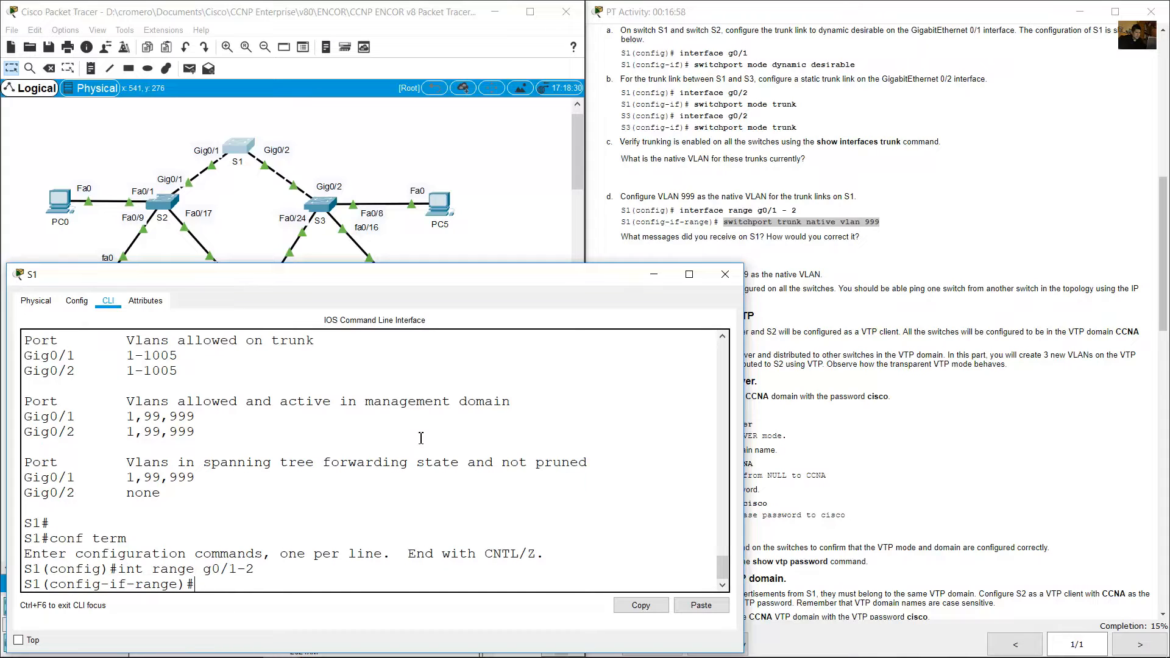
# Set VLAN 999 as the native VLAN on S1's selected interface range with switchport trunk native vlan 999.
pyautogui.write('switchport mo')
pyautogui.write('ubn')
pyautogui.write('ive vlan 999')
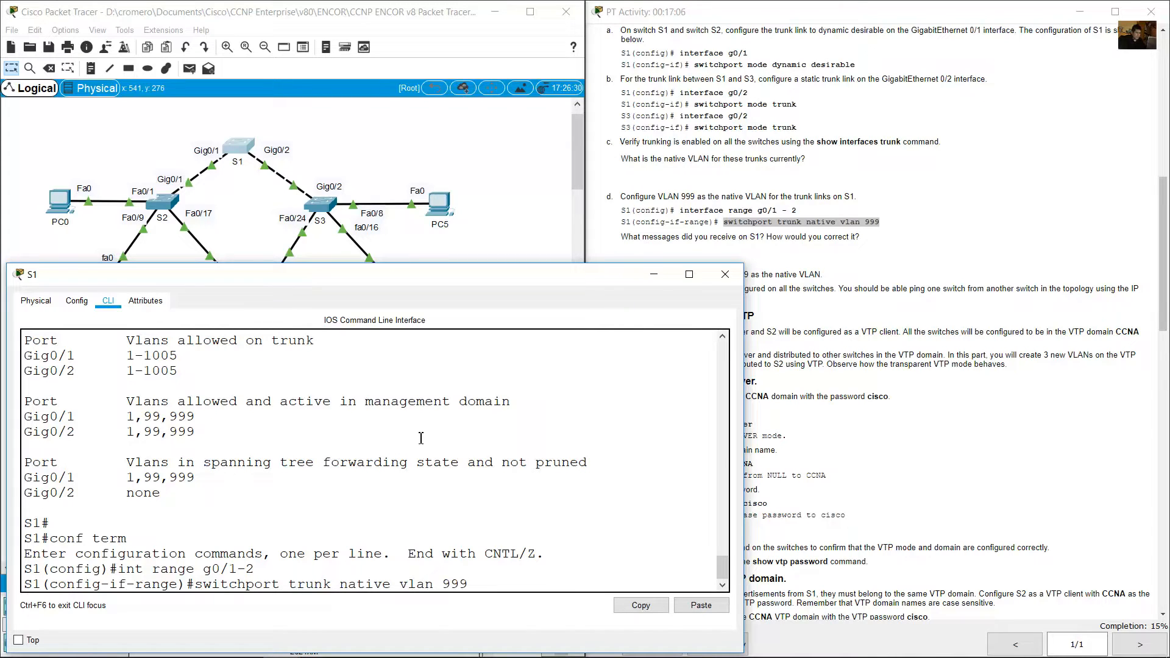
pyautogui.press('Return')
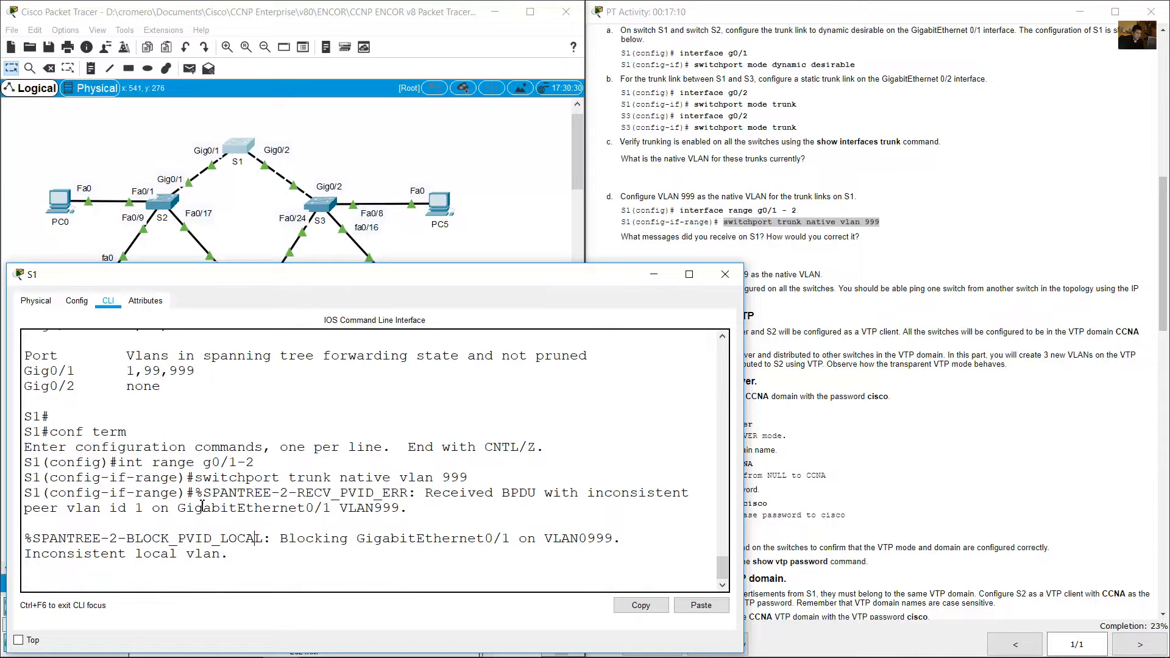
# Examine the spanning-tree messages on S1 and return to the instructions' question about the received messages.
pyautogui.moveTo(202, 495); pyautogui.dragTo(233, 566)
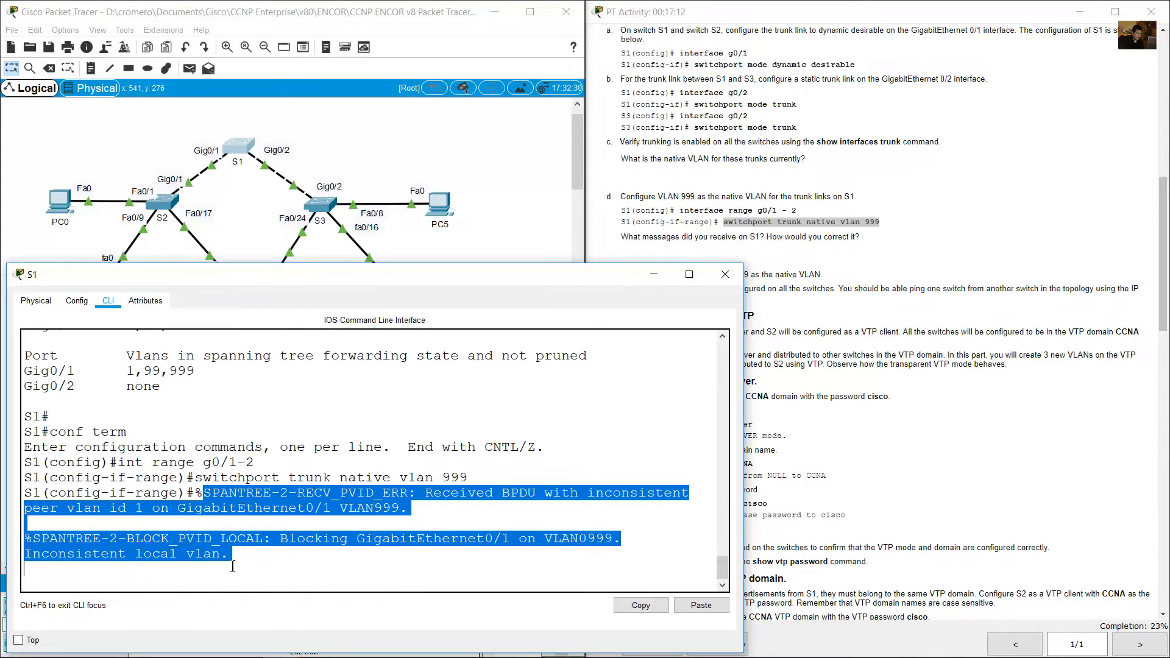
pyautogui.click(247, 494)
pyautogui.moveTo(422, 494); pyautogui.dragTo(153, 513)
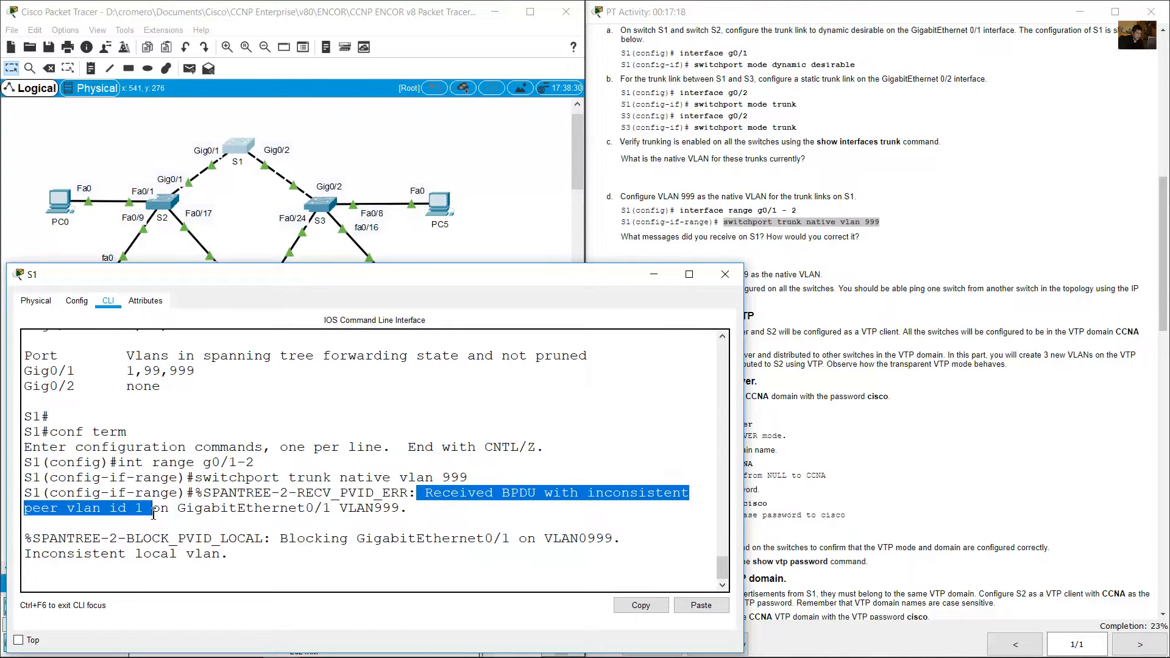
pyautogui.moveTo(281, 541); pyautogui.dragTo(242, 564)
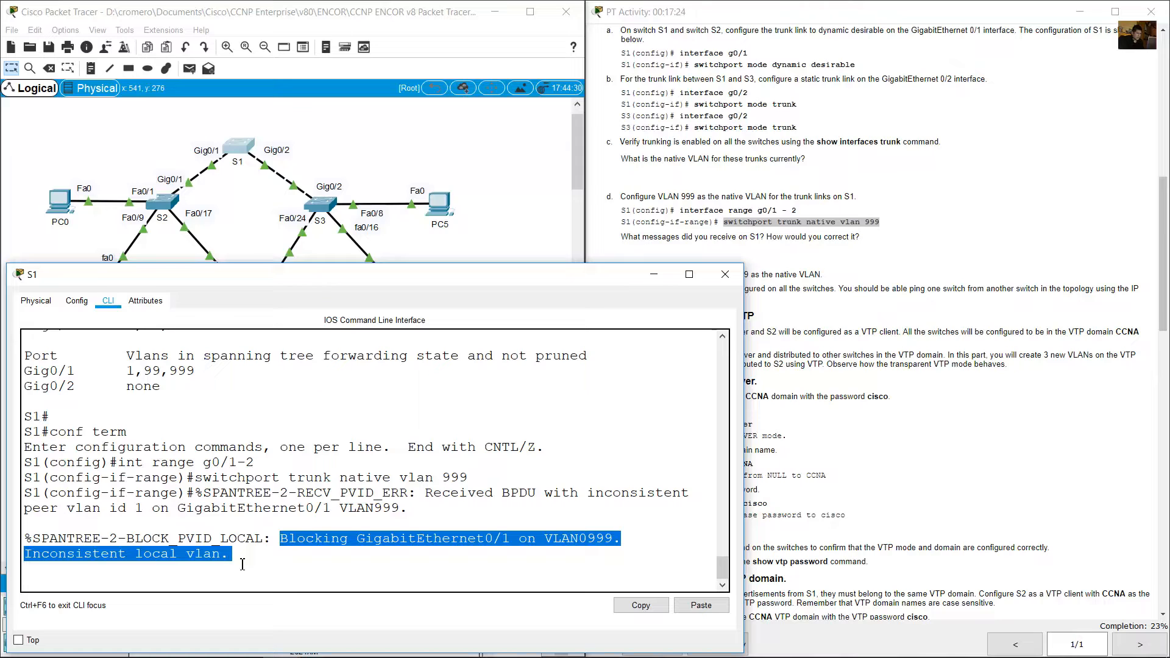
pyautogui.click(782, 309)
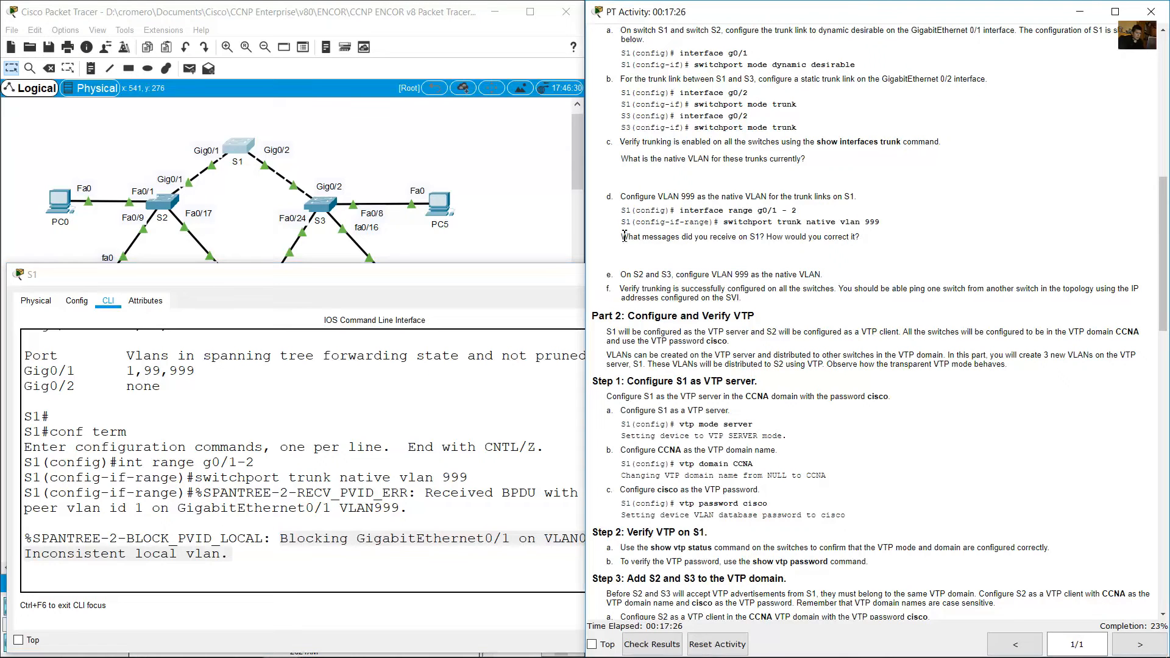
# Examine the spanning-tree and native VLAN mismatch messages on S1 against the instructions' question about the messages and their correction.
pyautogui.moveTo(621, 238); pyautogui.dragTo(765, 237)
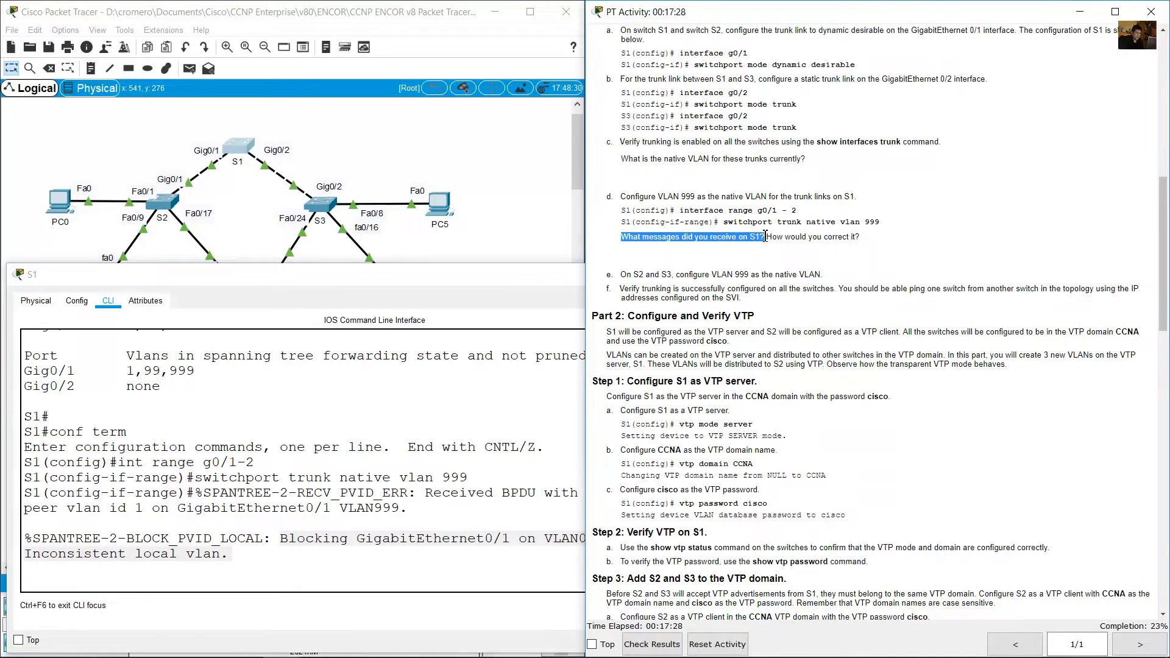
pyautogui.click(323, 513)
pyautogui.moveTo(206, 488); pyautogui.dragTo(292, 547)
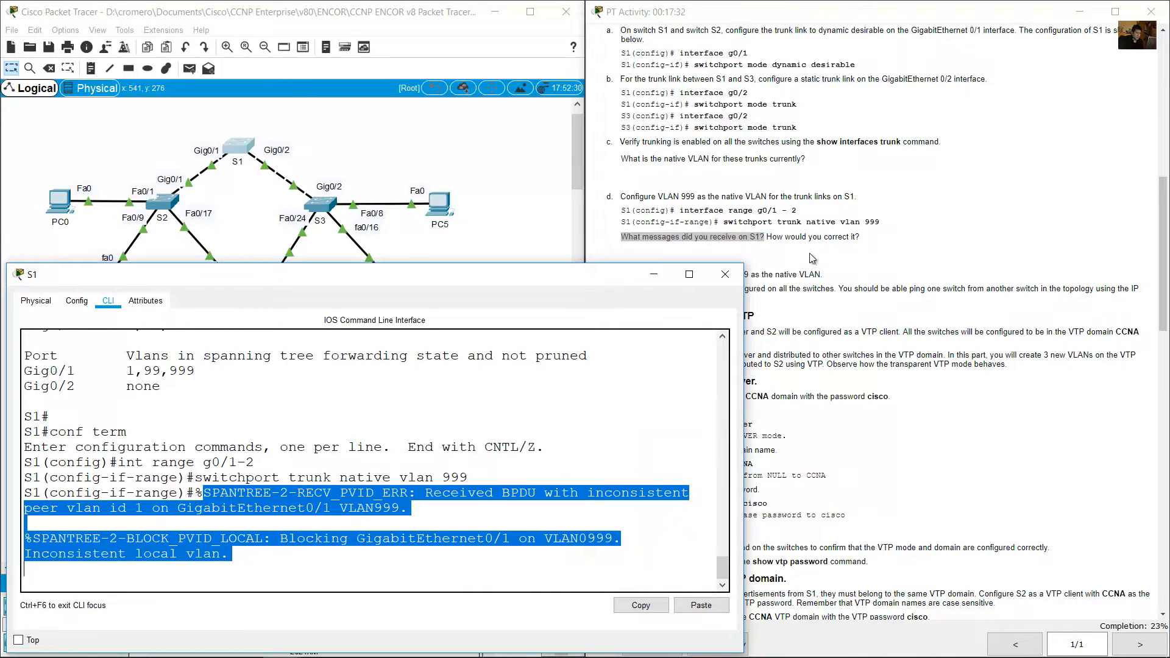
pyautogui.click(781, 241)
pyautogui.moveTo(773, 237); pyautogui.dragTo(861, 237)
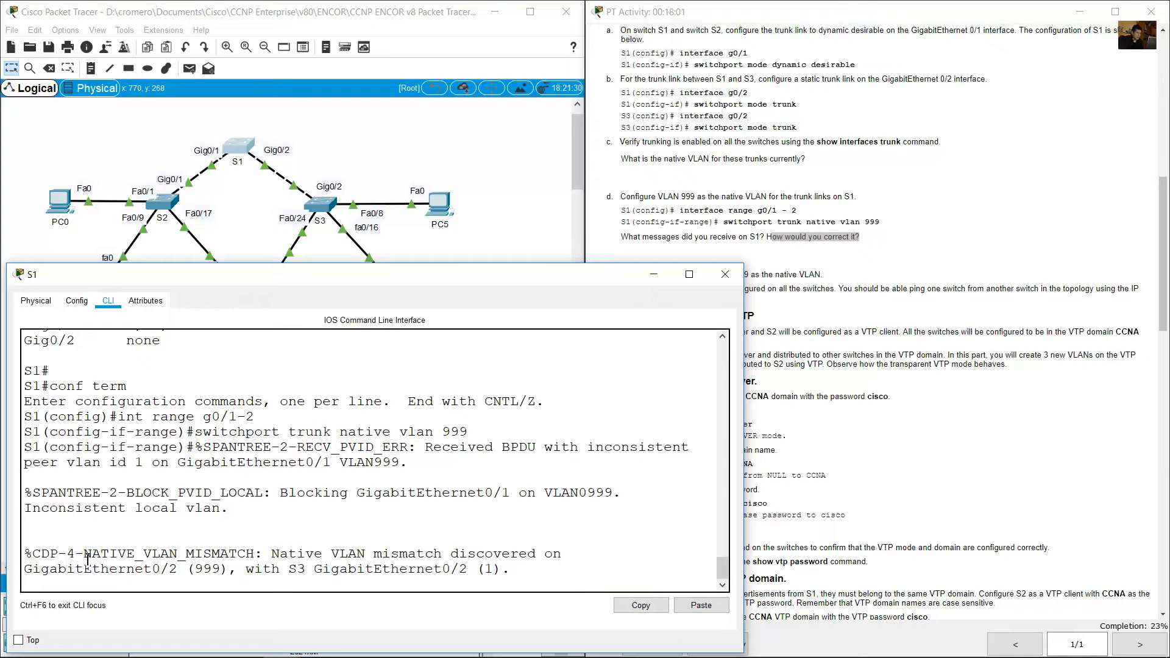
pyautogui.moveTo(84, 555); pyautogui.dragTo(255, 554)
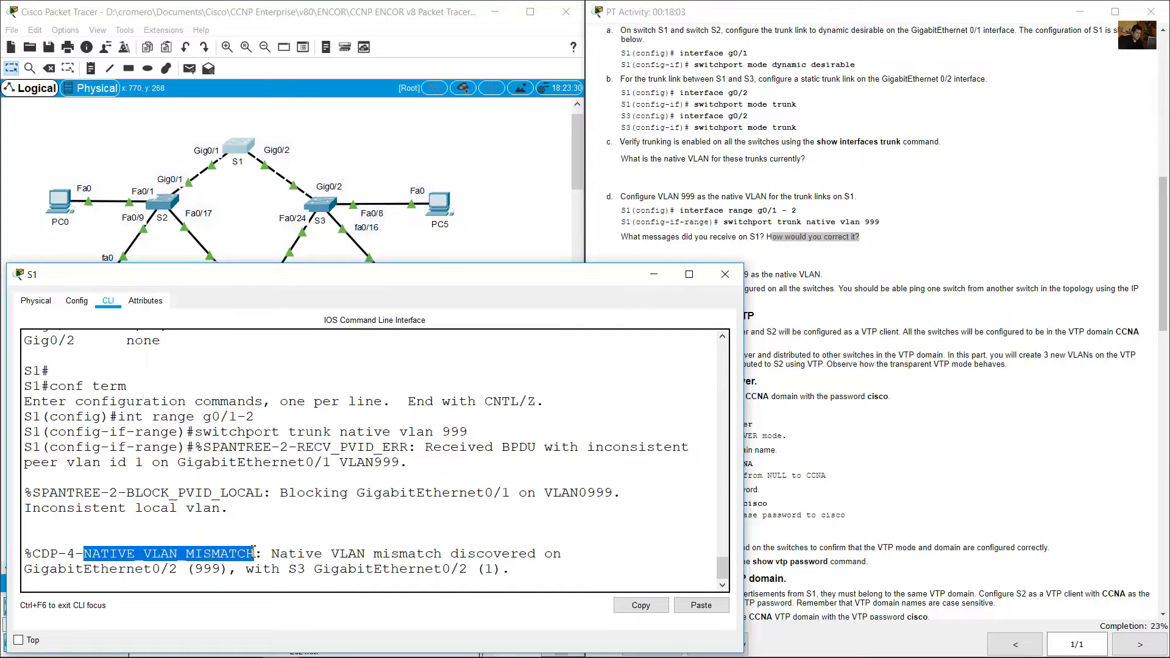
pyautogui.moveTo(26, 538); pyautogui.dragTo(511, 555)
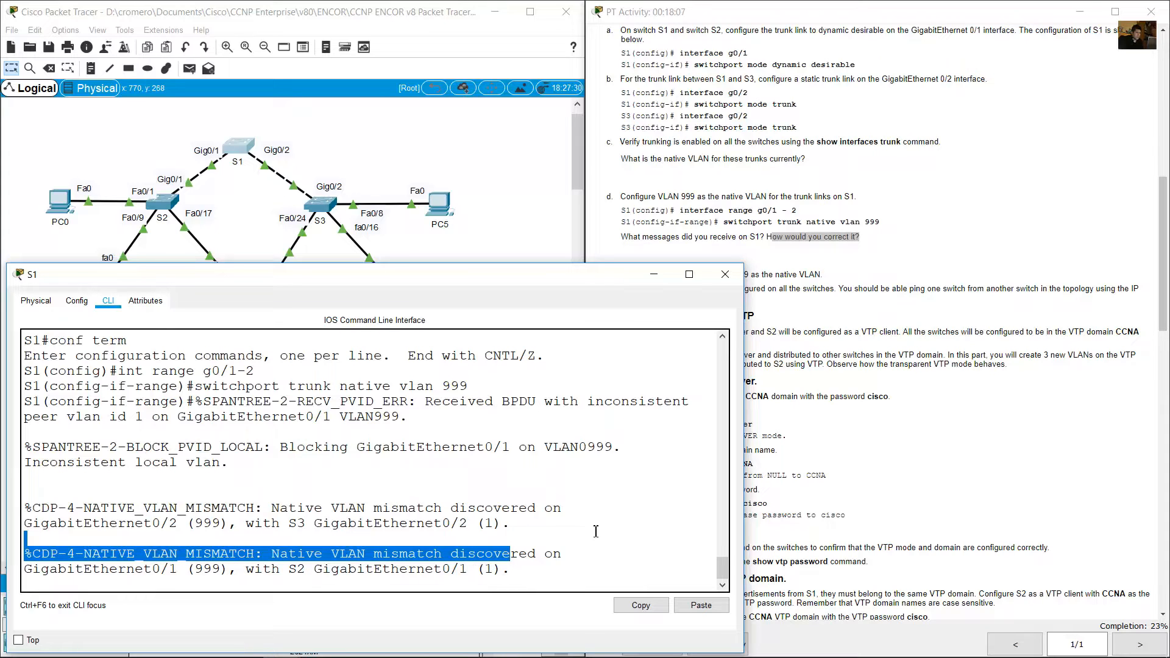
# Locate S2 and S3 in the topology and read instruction e on configuring VLAN 999 as their native VLAN.
pyautogui.click(236, 189)
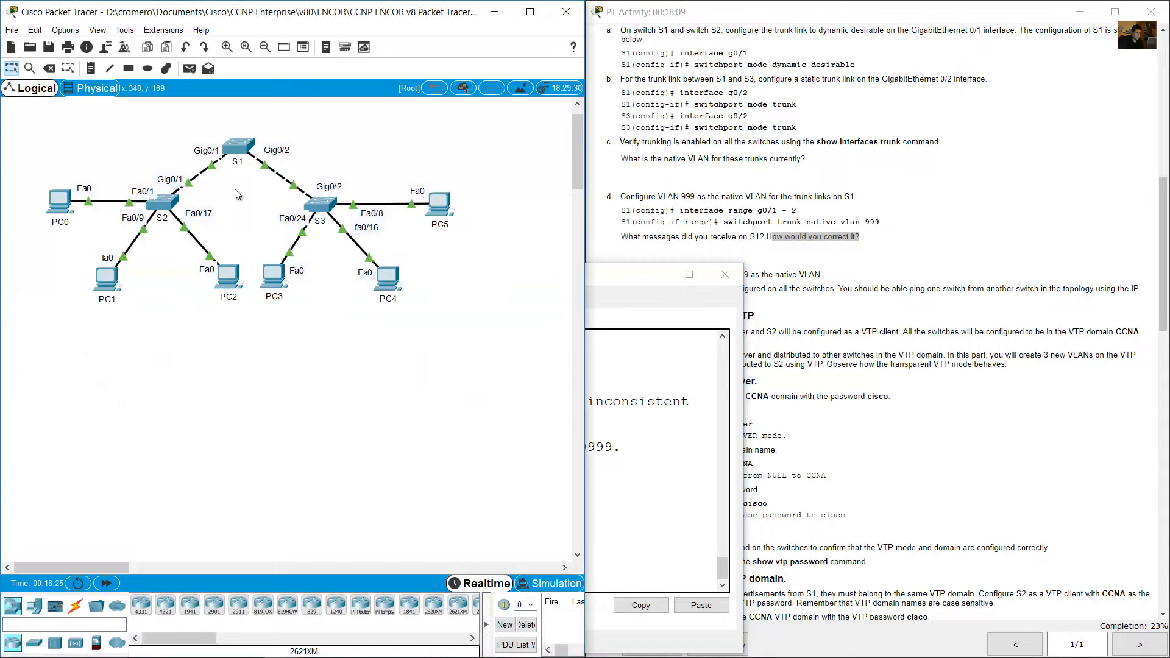
pyautogui.moveTo(221, 189); pyautogui.dragTo(153, 206)
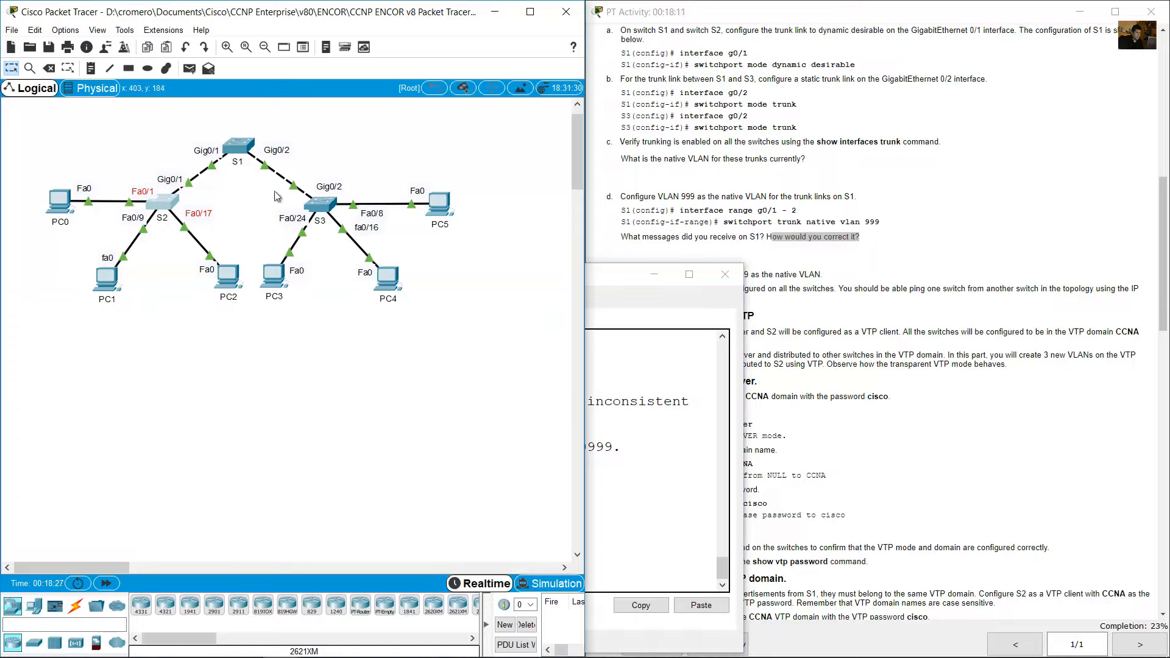
pyautogui.moveTo(277, 195); pyautogui.dragTo(385, 231)
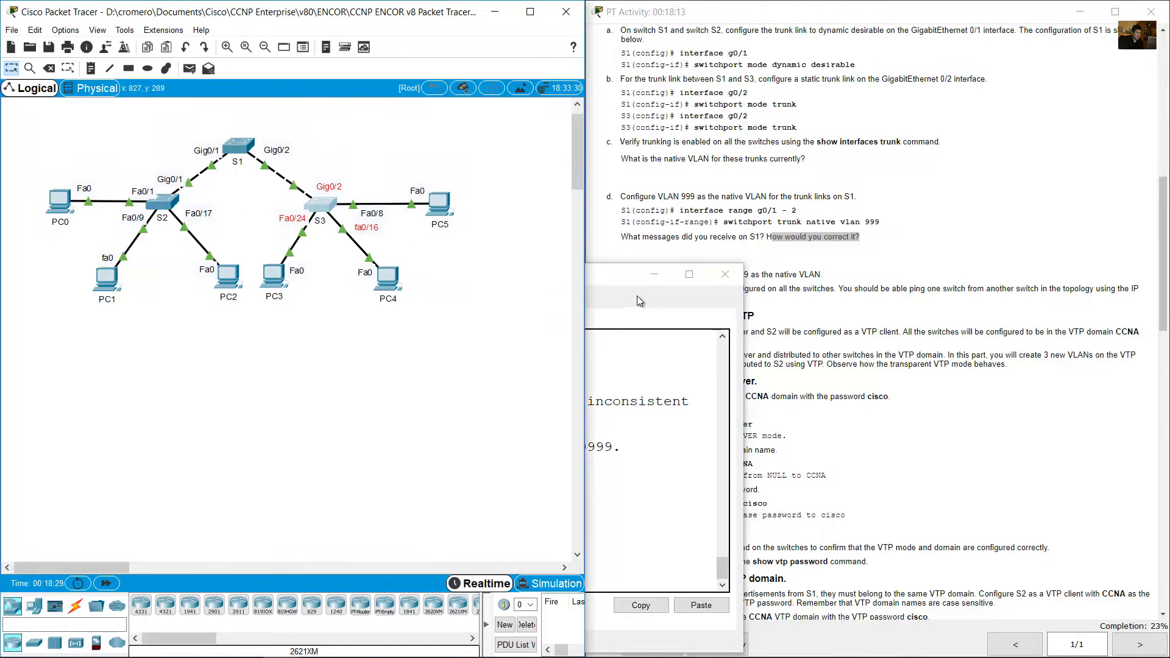
pyautogui.click(808, 232)
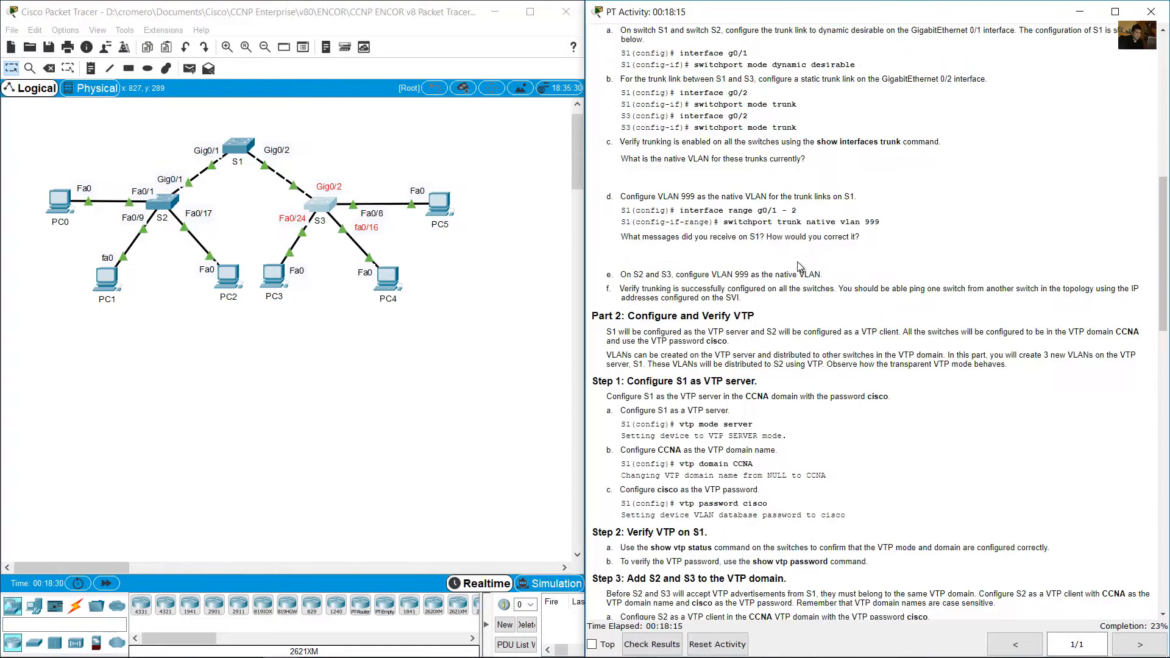
pyautogui.moveTo(626, 274); pyautogui.dragTo(832, 282)
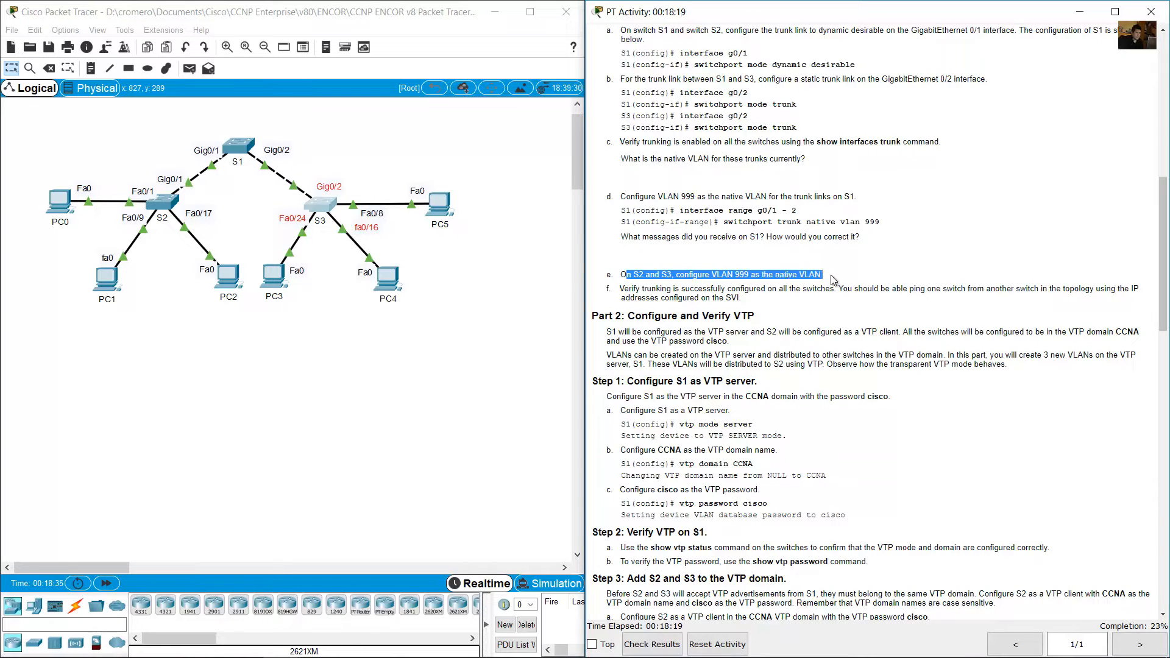
# Open S2's command line and enter interface configuration mode for g0/1.
pyautogui.click(162, 207)
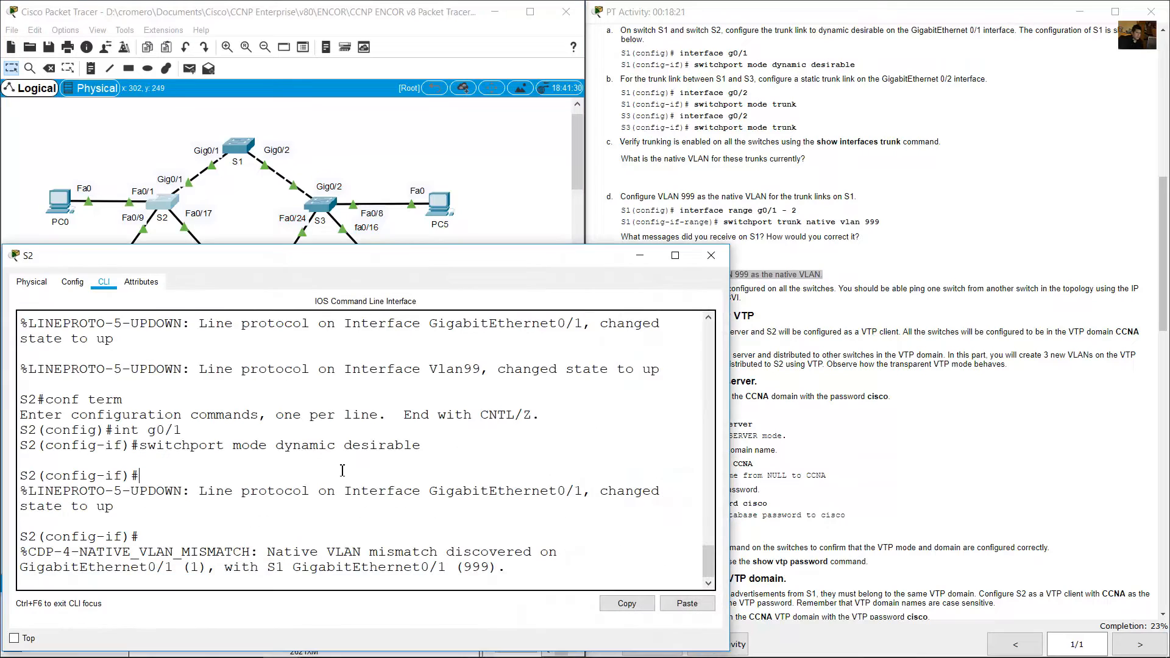
pyautogui.press('Return')
pyautogui.press('Up')
pyautogui.press('Down')
pyautogui.press('Up')
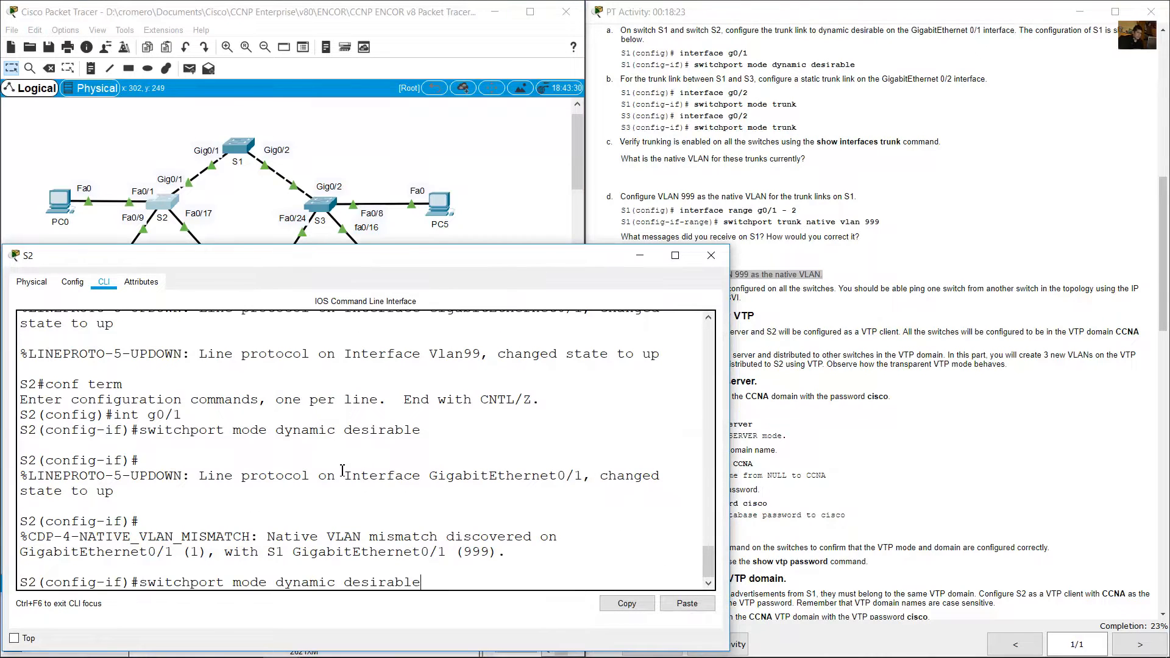
pyautogui.press('Up')
pyautogui.press('Return')
# Set VLAN 999 as the native VLAN on S2's g0/1 with switchport trunk native vlan 999.
pyautogui.press('Up')
pyautogui.press('Up')
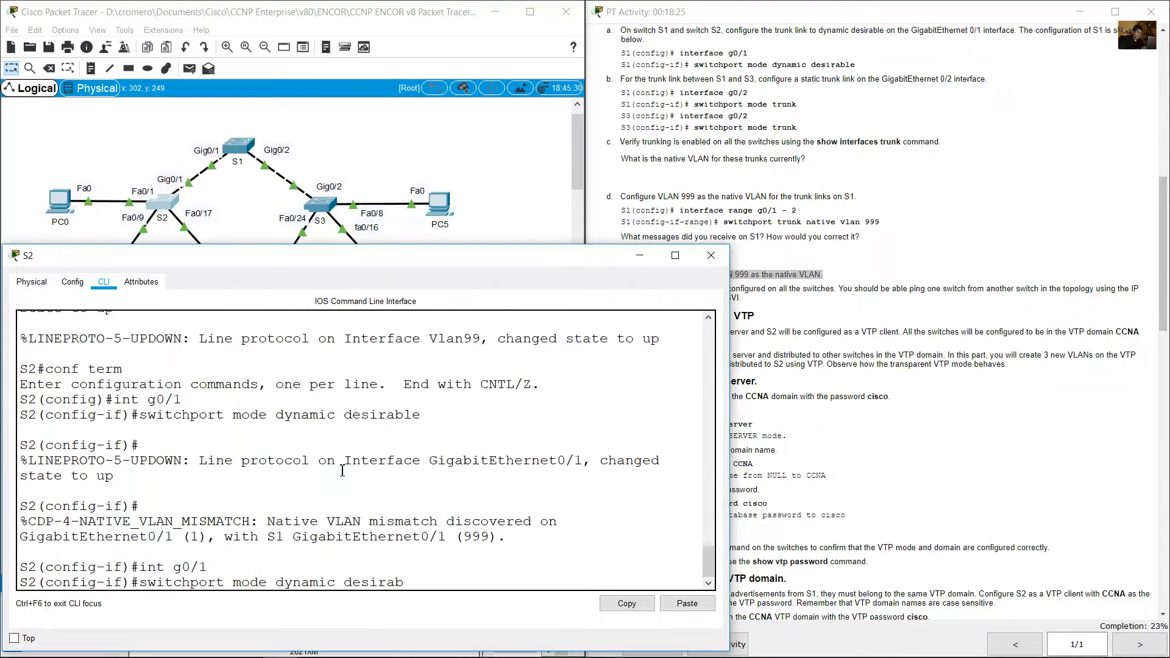
pyautogui.press('BackSpace')
pyautogui.press('BackSpace')
pyautogui.press('BackSpace')
pyautogui.press('BackSpace')
pyautogui.press('BackSpace')
pyautogui.press('BackSpace')
pyautogui.press('BackSpace')
pyautogui.press('BackSpace')
pyautogui.press('BackSpace')
pyautogui.press('BackSpace')
pyautogui.press('BackSpace')
pyautogui.press('BackSpace')
pyautogui.press('BackSpace')
pyautogui.press('BackSpace')
pyautogui.press('BackSpace')
pyautogui.press('BackSpace')
pyautogui.press('BackSpace')
pyautogui.press('BackSpace')
pyautogui.press('BackSpace')
pyautogui.press('BackSpace')
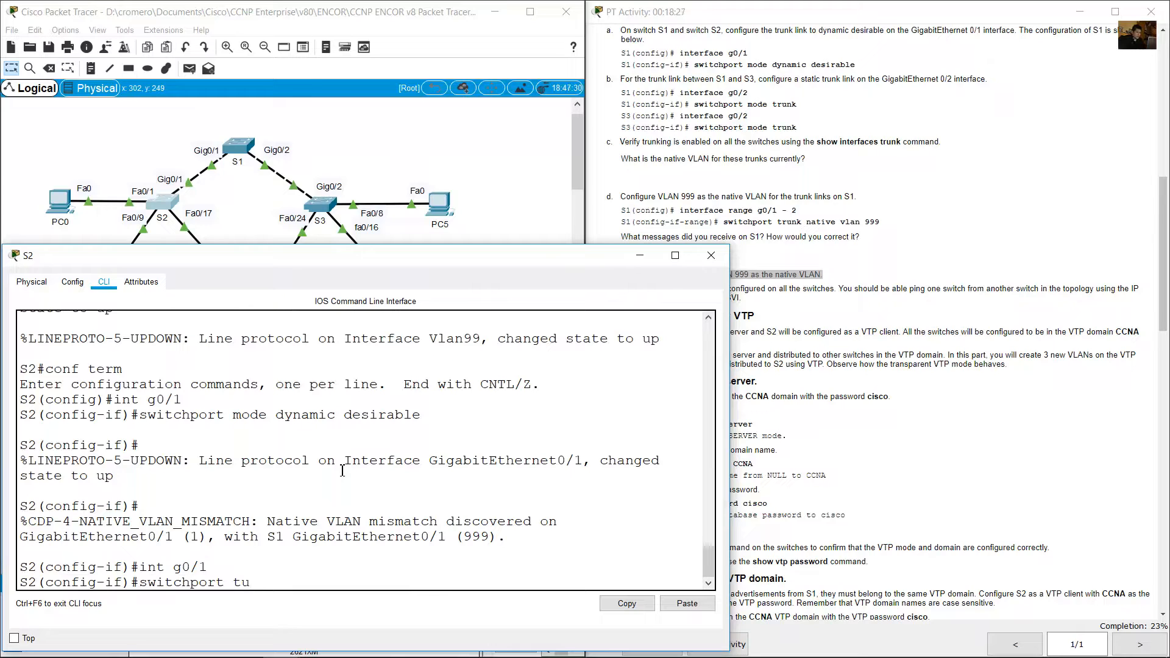
pyautogui.write('trunk native vlan 999')
pyautogui.press('Return')
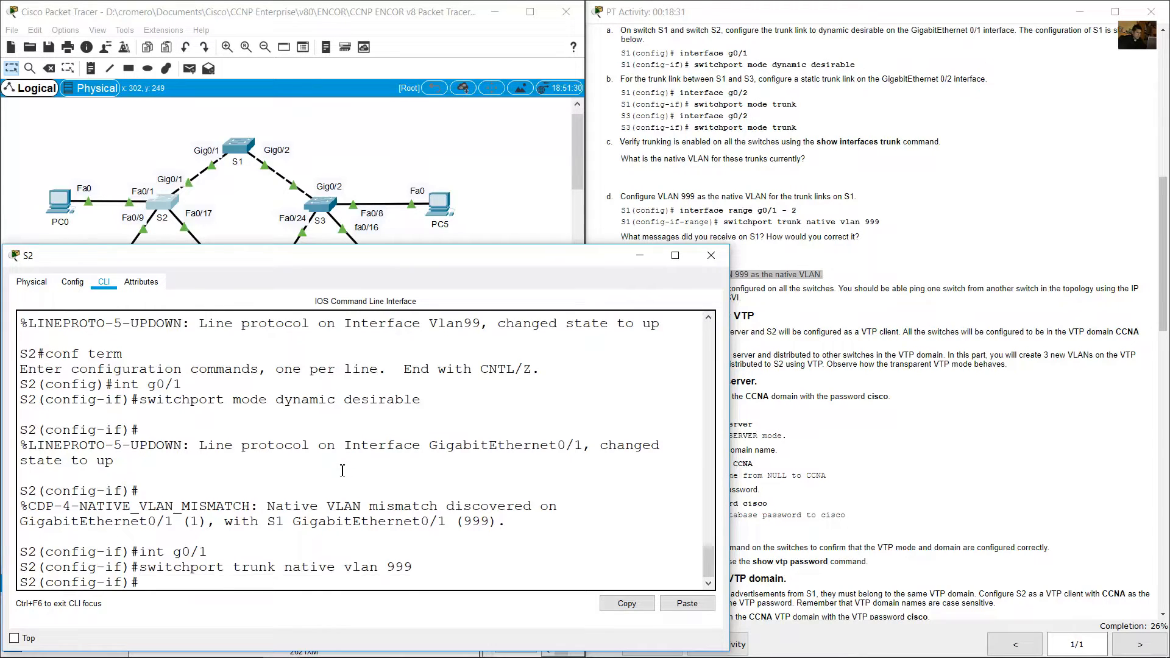
# Open S3's command line and enter interface configuration mode for g0/2.
pyautogui.click(369, 162)
pyautogui.click(330, 206)
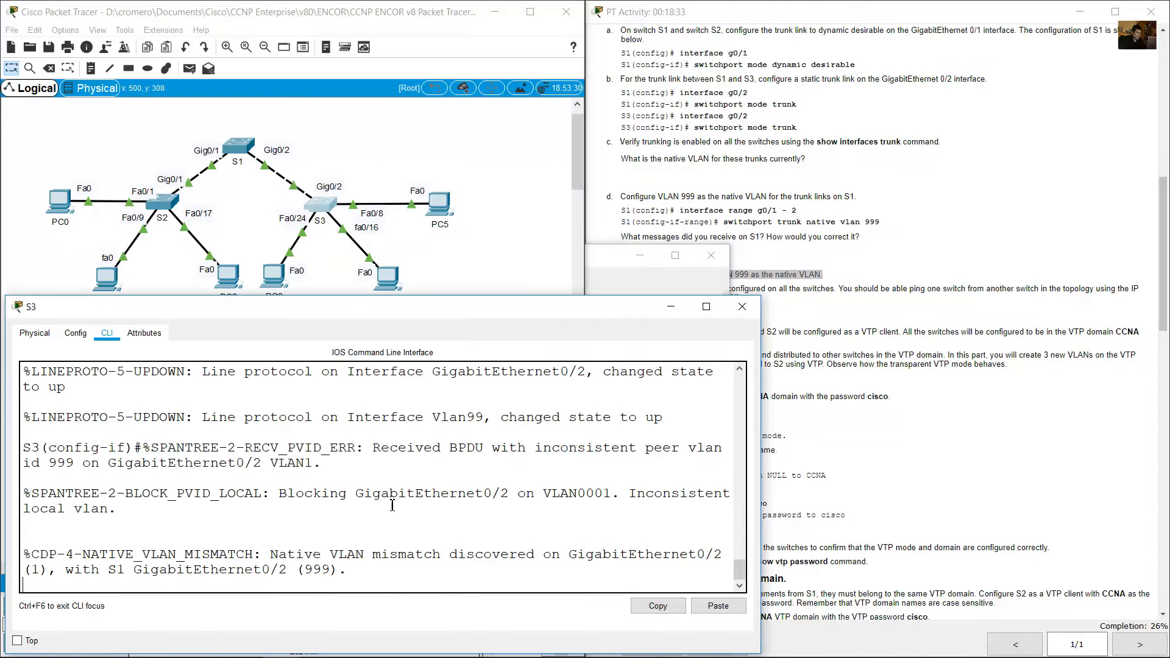
pyautogui.press('Up')
pyautogui.press('Up')
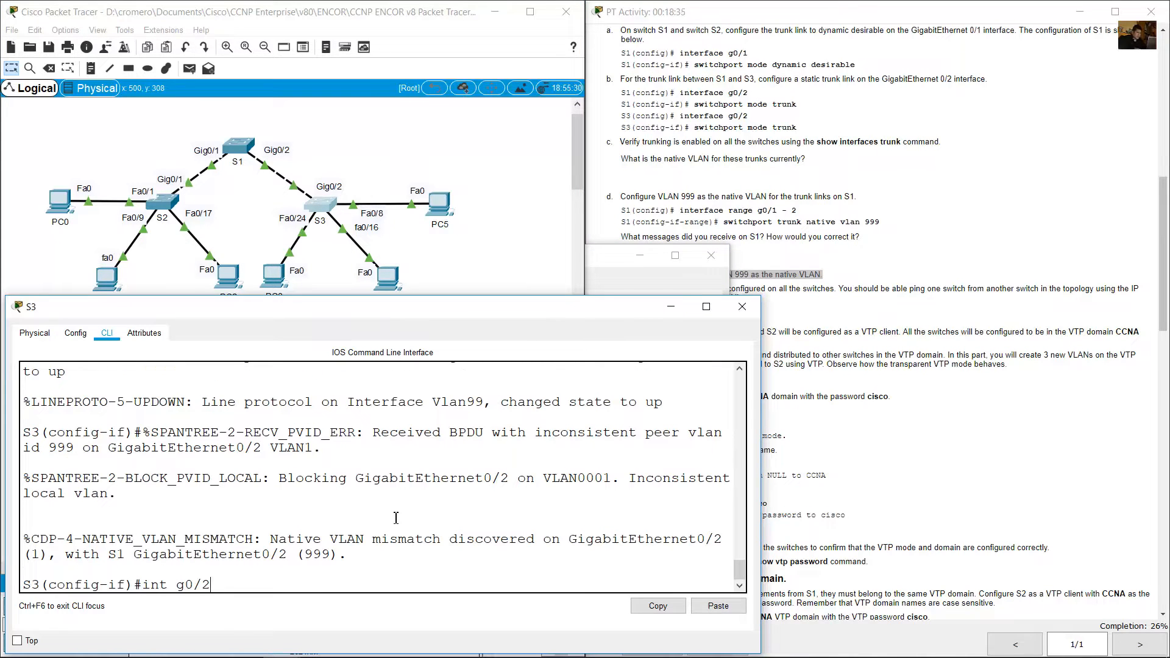
pyautogui.press('Return')
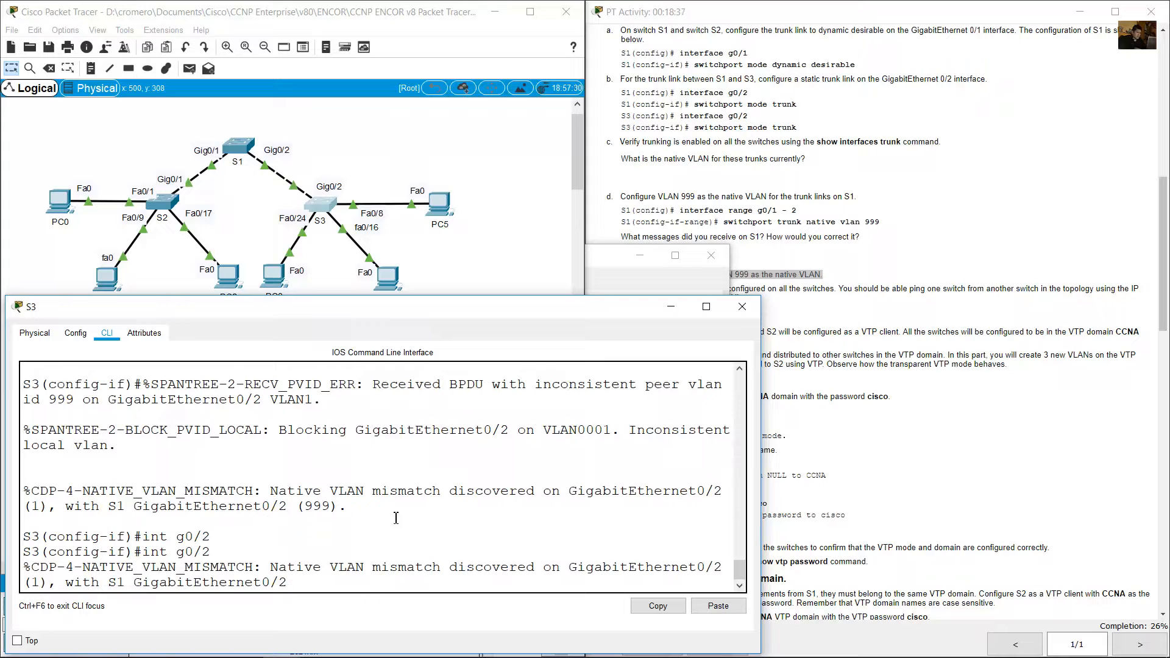
pyautogui.press('Return')
# Set VLAN 999 as the native VLAN on S3's g0/2 with switchport trunk native vlan 999.
pyautogui.press('Up')
pyautogui.press('Up')
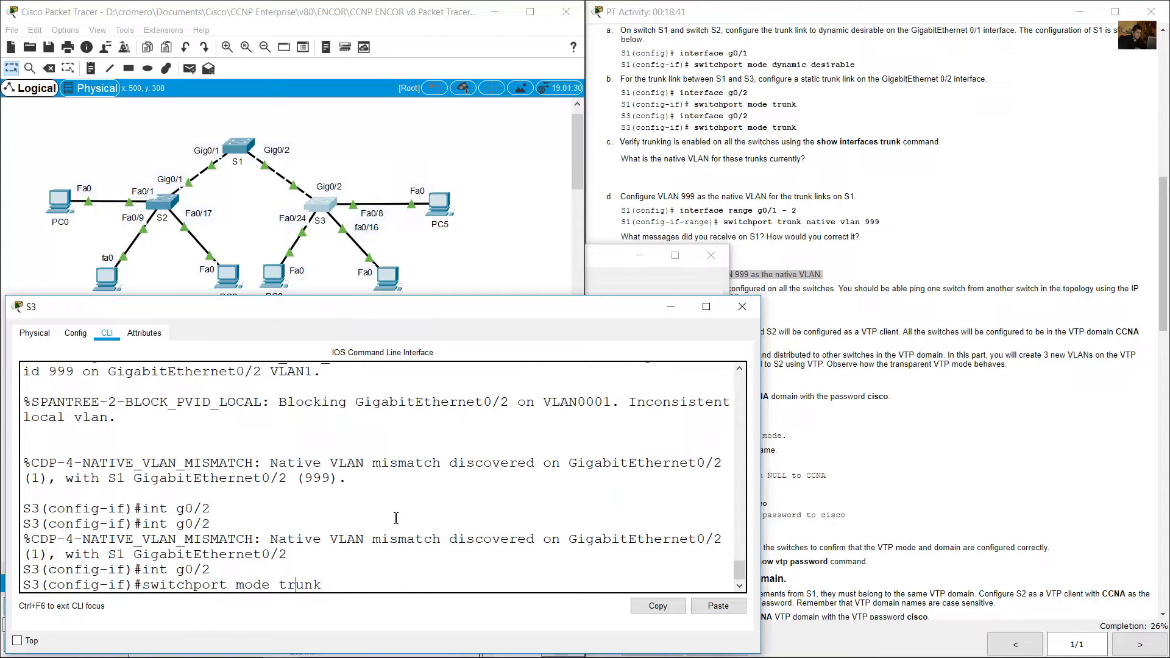
pyautogui.press('BackSpace')
pyautogui.press('BackSpace')
pyautogui.press('BackSpace')
pyautogui.press('BackSpace')
pyautogui.press('BackSpace')
pyautogui.write('native vla')
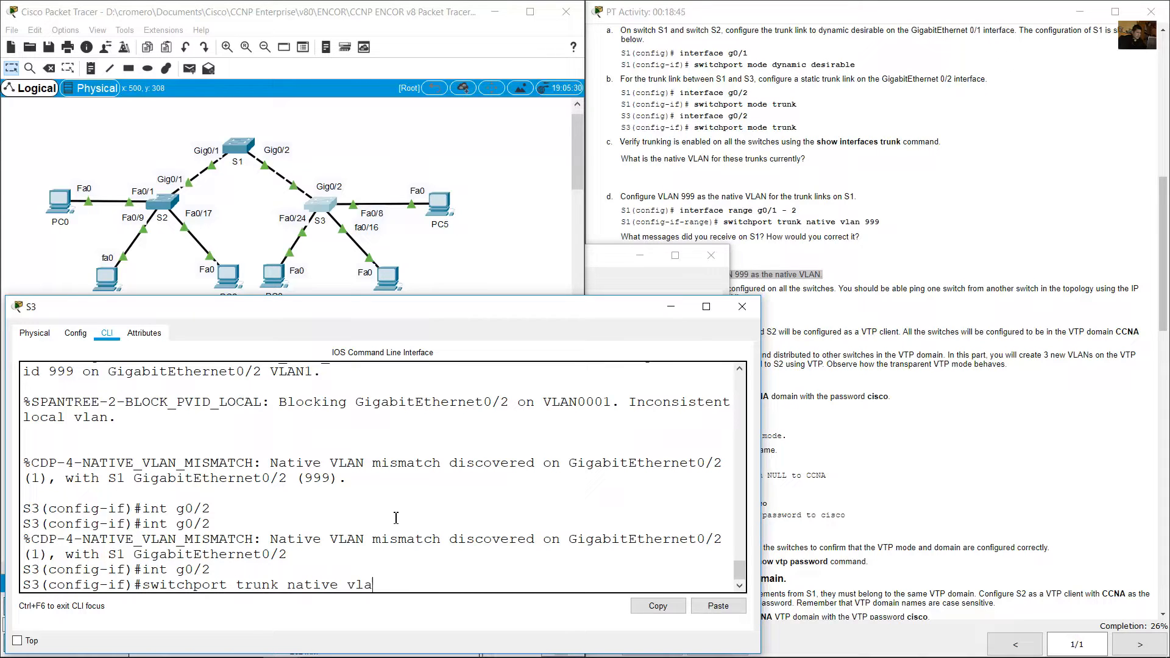
pyautogui.write('n 999')
pyautogui.press('Return')
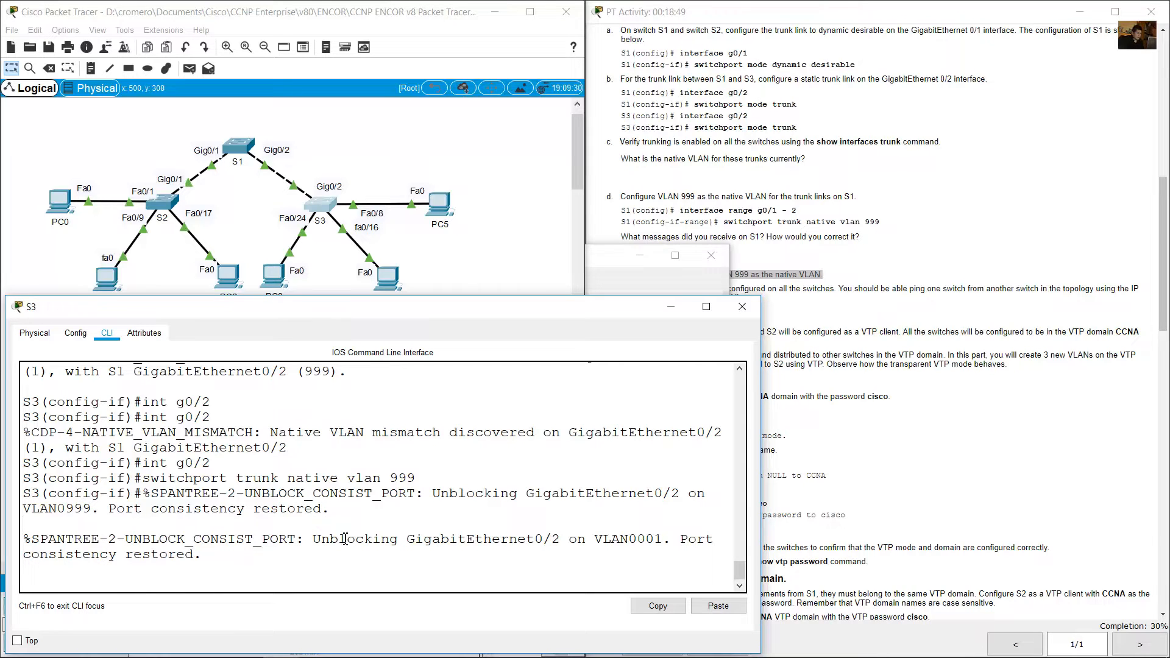
# Check the command lines of S3, S2 and S1 for port consistency messages, and read instruction f on verifying trunking.
pyautogui.moveTo(394, 540); pyautogui.dragTo(580, 546)
pyautogui.moveTo(679, 542); pyautogui.dragTo(207, 560)
pyautogui.click(175, 201)
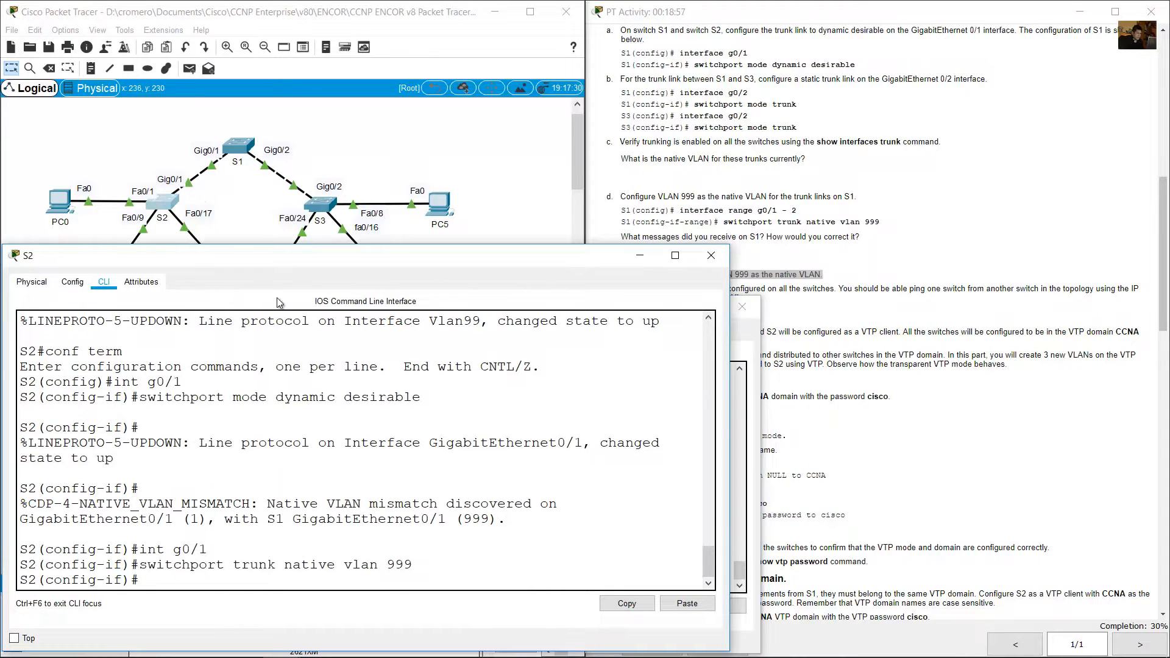
pyautogui.click(244, 147)
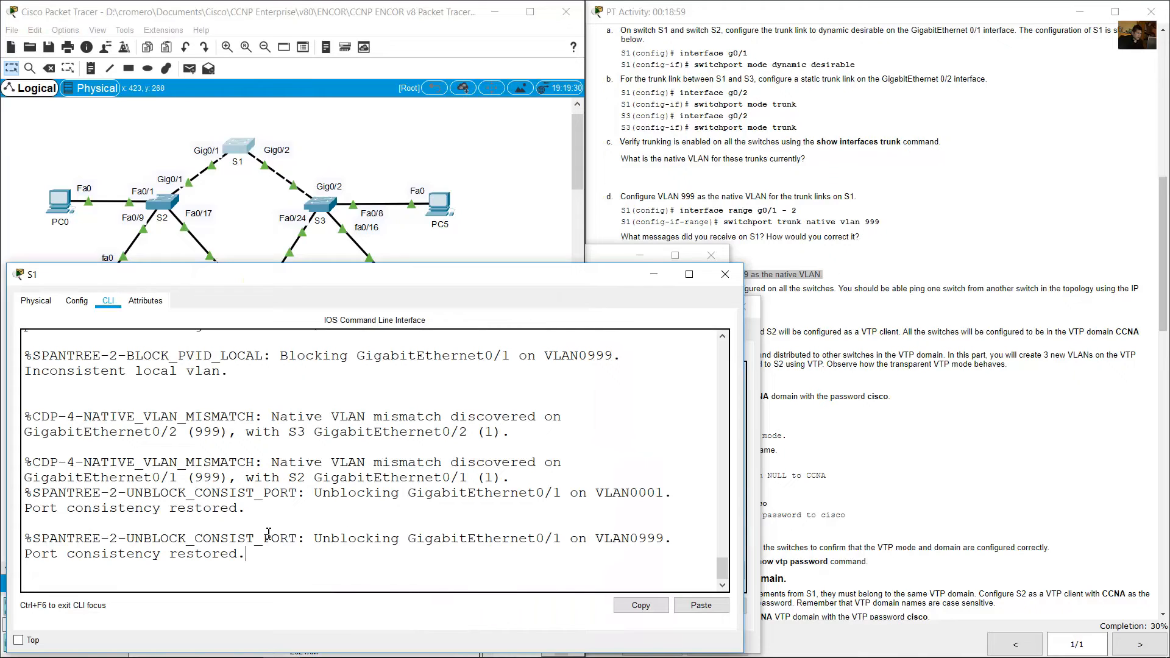
pyautogui.moveTo(29, 557); pyautogui.dragTo(264, 557)
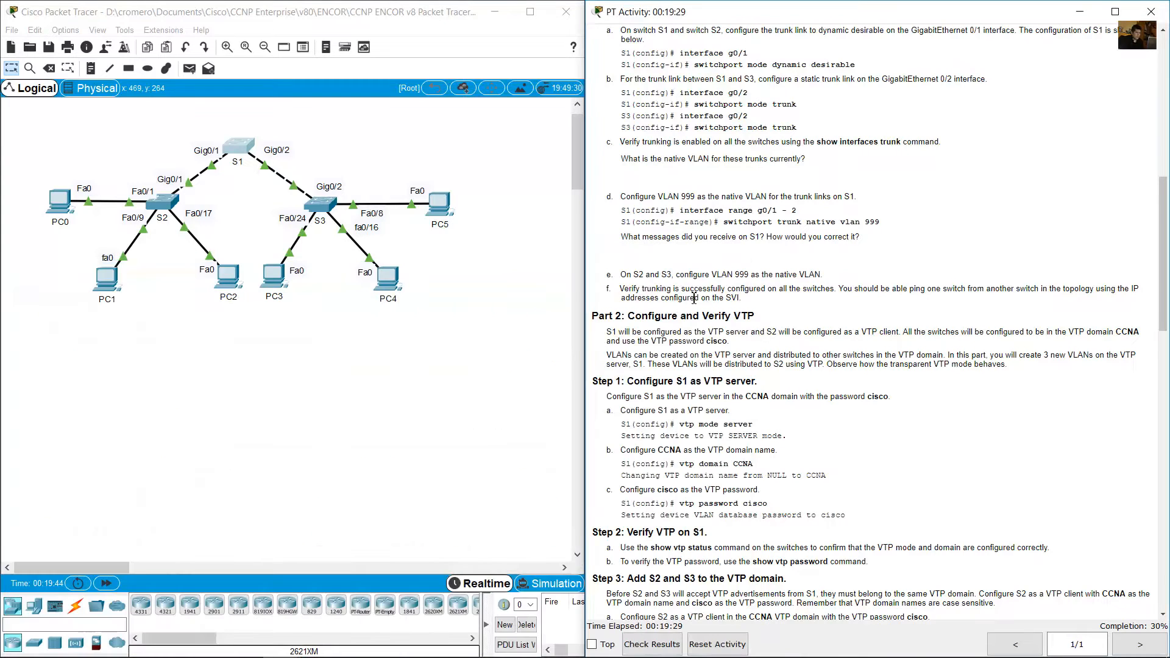
pyautogui.moveTo(620, 289); pyautogui.dragTo(758, 302)
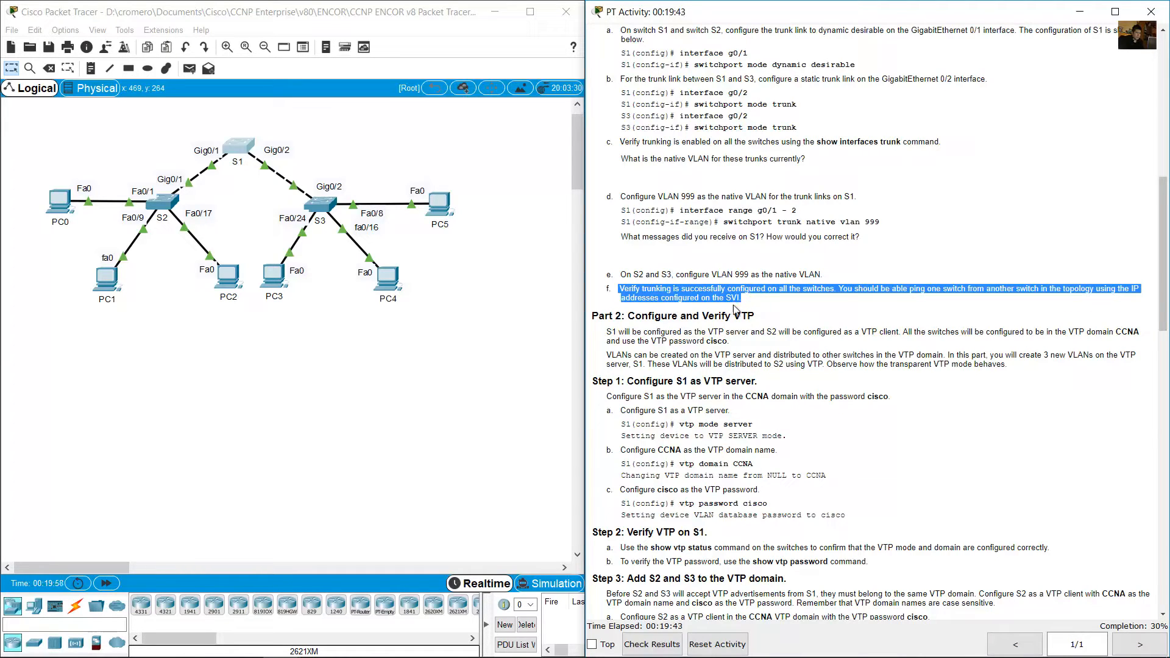
# Exit configuration mode on S1 and run show interfaces trunk to check the native VLAN of its trunk ports.
pyautogui.click(458, 334)
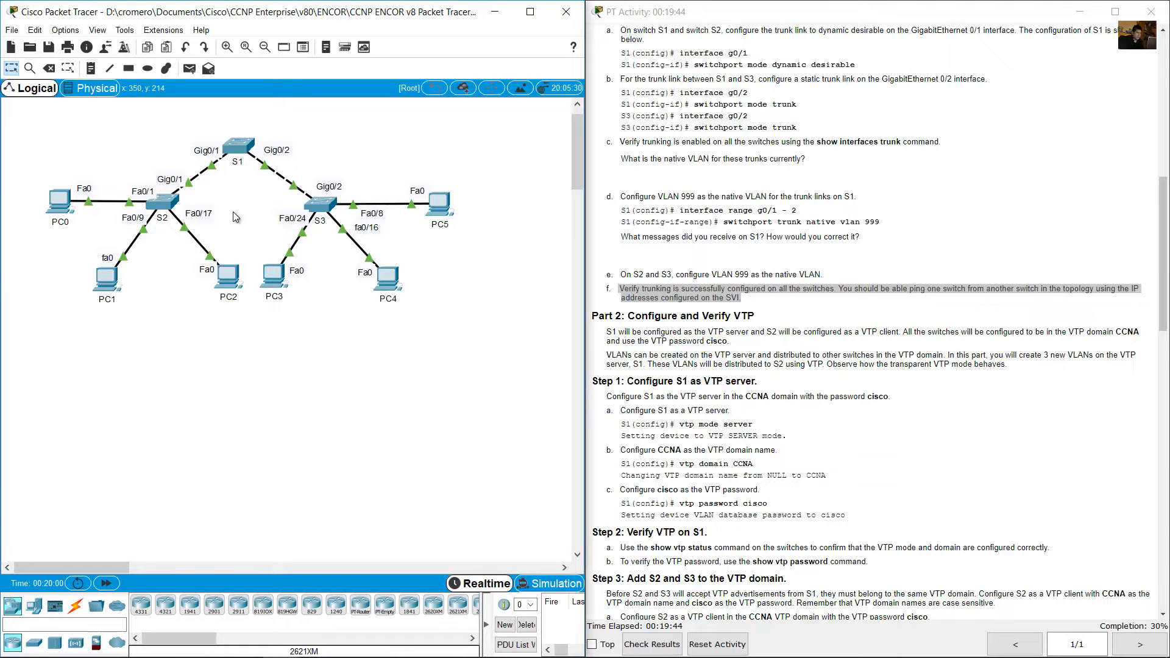
pyautogui.click(251, 148)
pyautogui.write('e)#e')
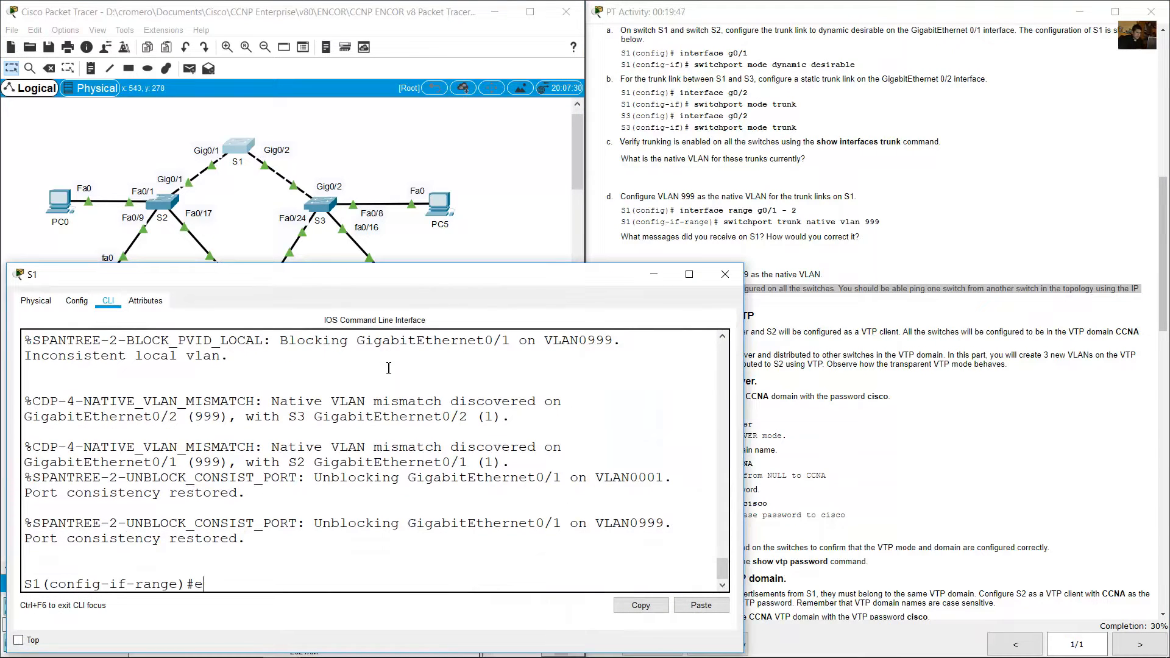
pyautogui.write('nd')
pyautogui.press('Return')
pyautogui.write('show interfaces trunk')
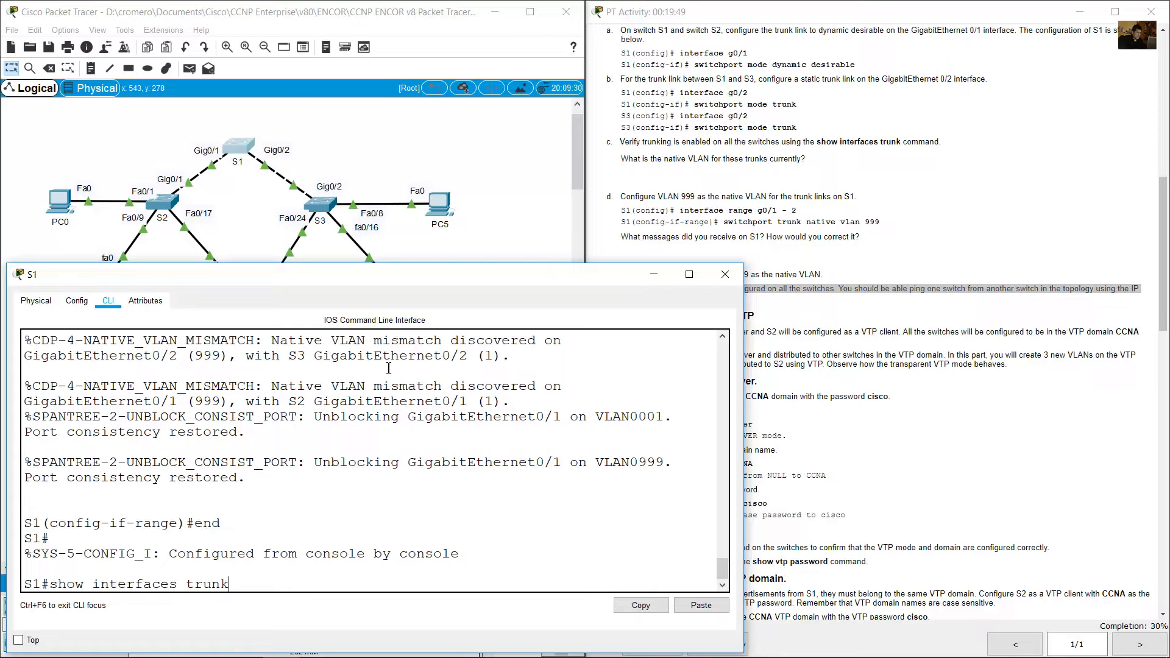
pyautogui.press('Return')
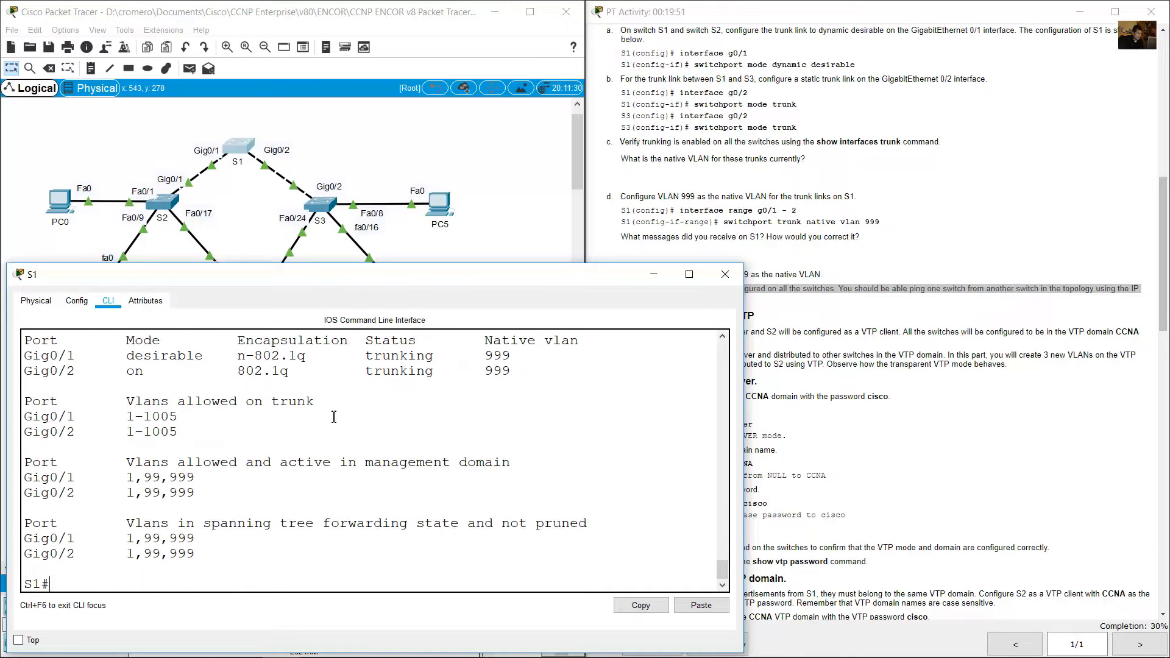
pyautogui.scroll(1, 346, 442)
pyautogui.doubleClick(490, 390)
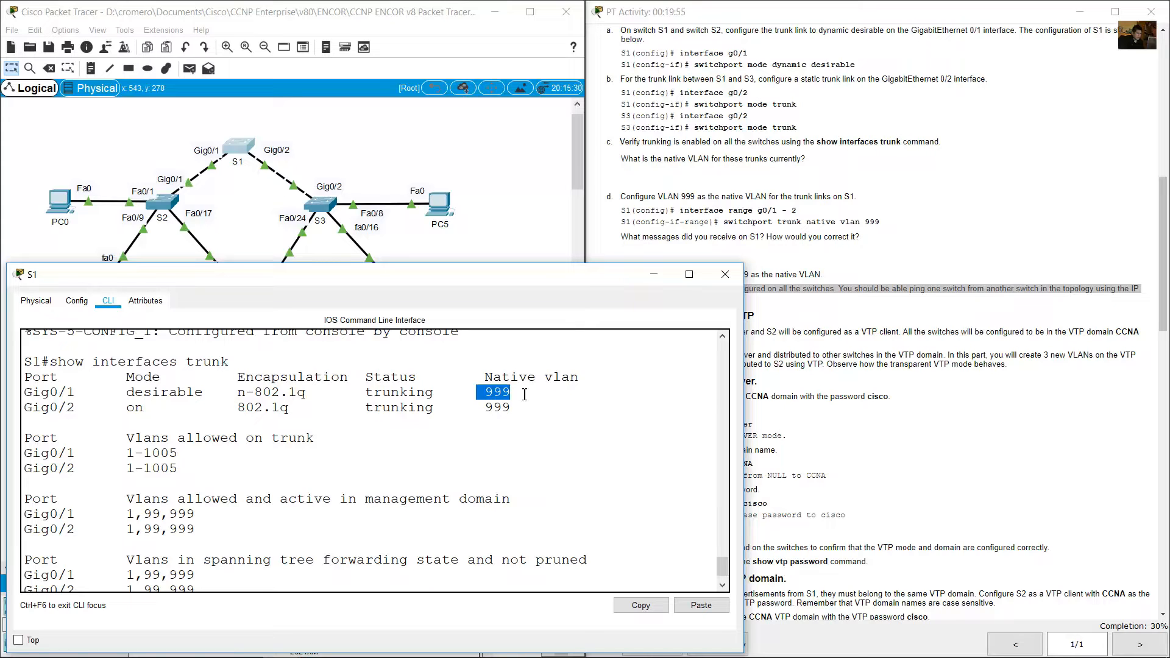
# Exit configuration mode on S2 and run show interfaces trunk to check Gig0/1's mode, encapsulation, status and native VLAN.
pyautogui.click(503, 177)
pyautogui.doubleClick(163, 203)
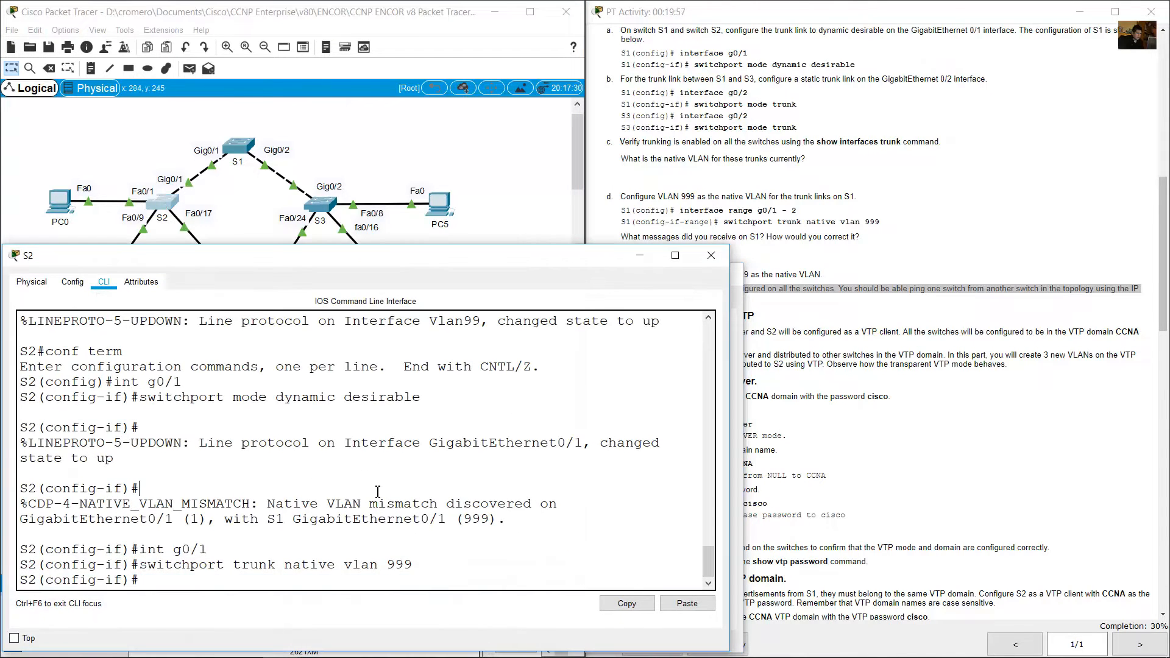
pyautogui.write('end')
pyautogui.press('Return')
pyautogui.write('show')
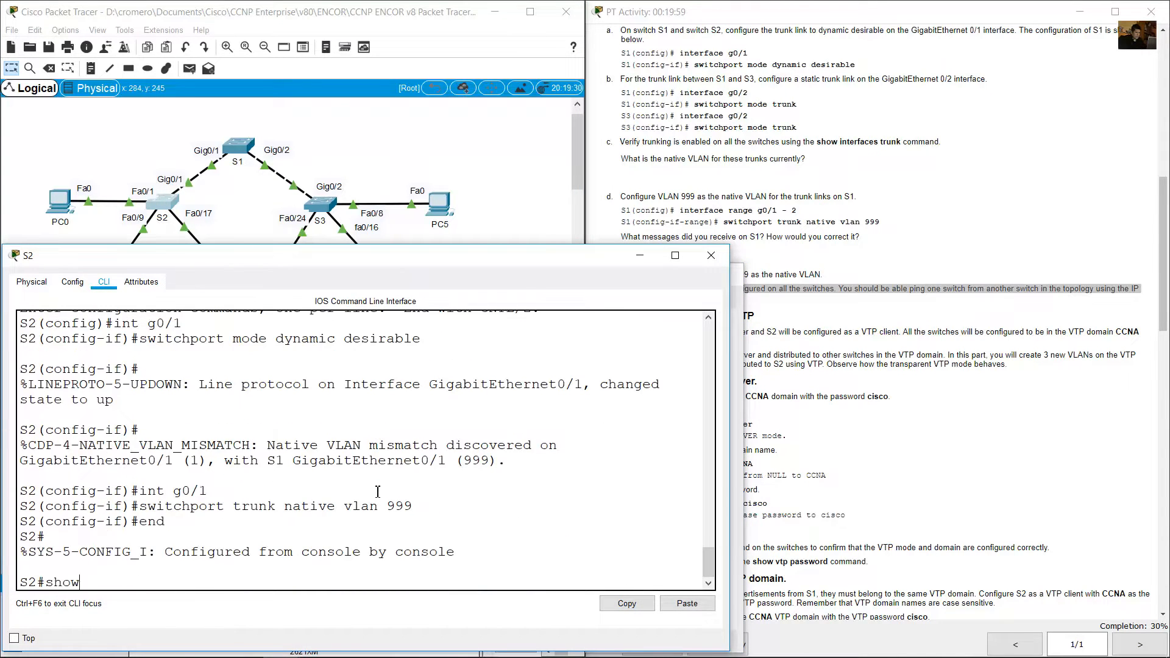
pyautogui.write(' interfaces trunk')
pyautogui.press('Return')
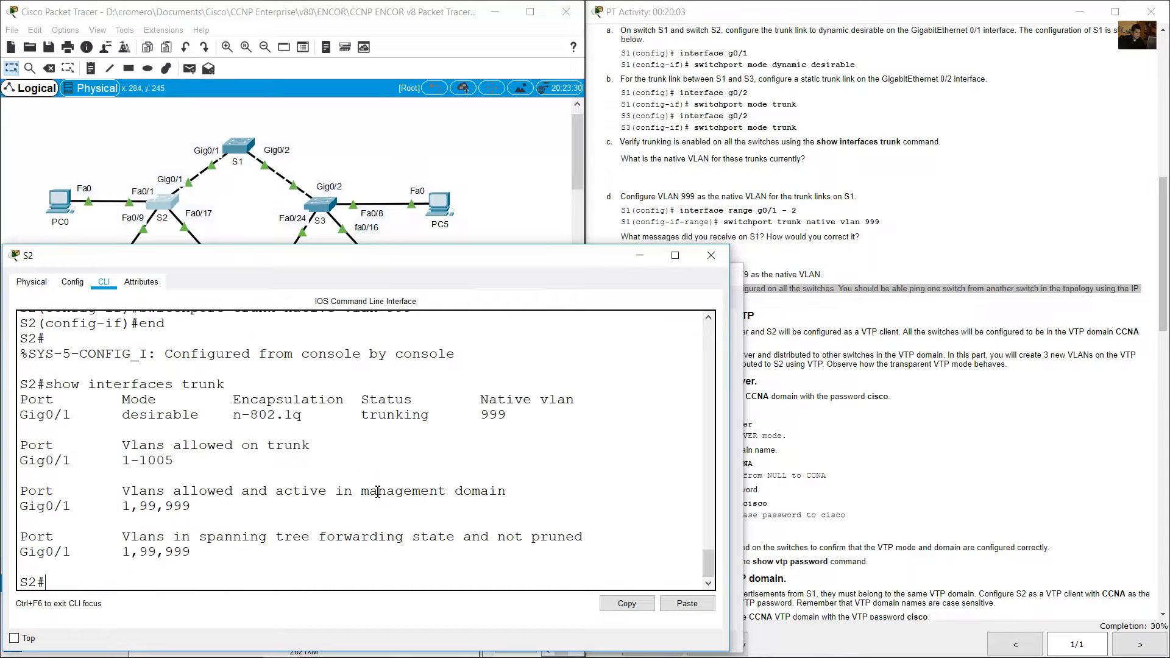
pyautogui.moveTo(479, 415); pyautogui.dragTo(517, 414)
pyautogui.moveTo(122, 416); pyautogui.dragTo(444, 418)
pyautogui.click(262, 414)
# Exit configuration mode on S3 and run show interfaces trunk to check Gig0/2's mode, encapsulation, status and native VLAN.
pyautogui.click(419, 148)
pyautogui.click(319, 206)
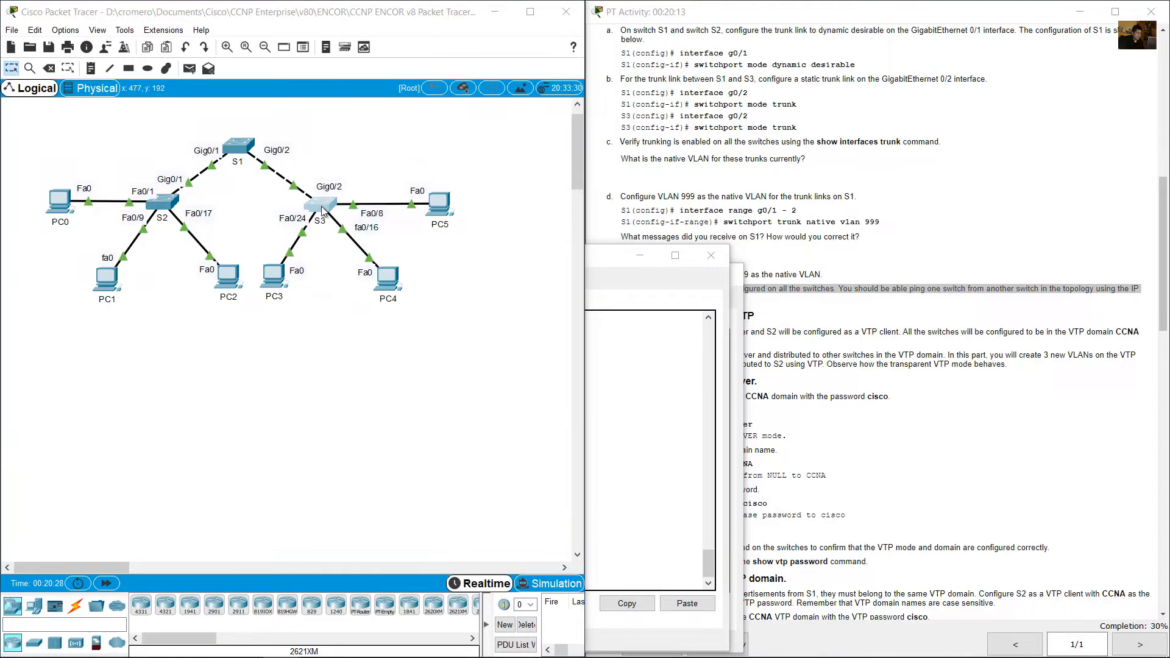
pyautogui.press('Return')
pyautogui.write('end')
pyautogui.press('Return')
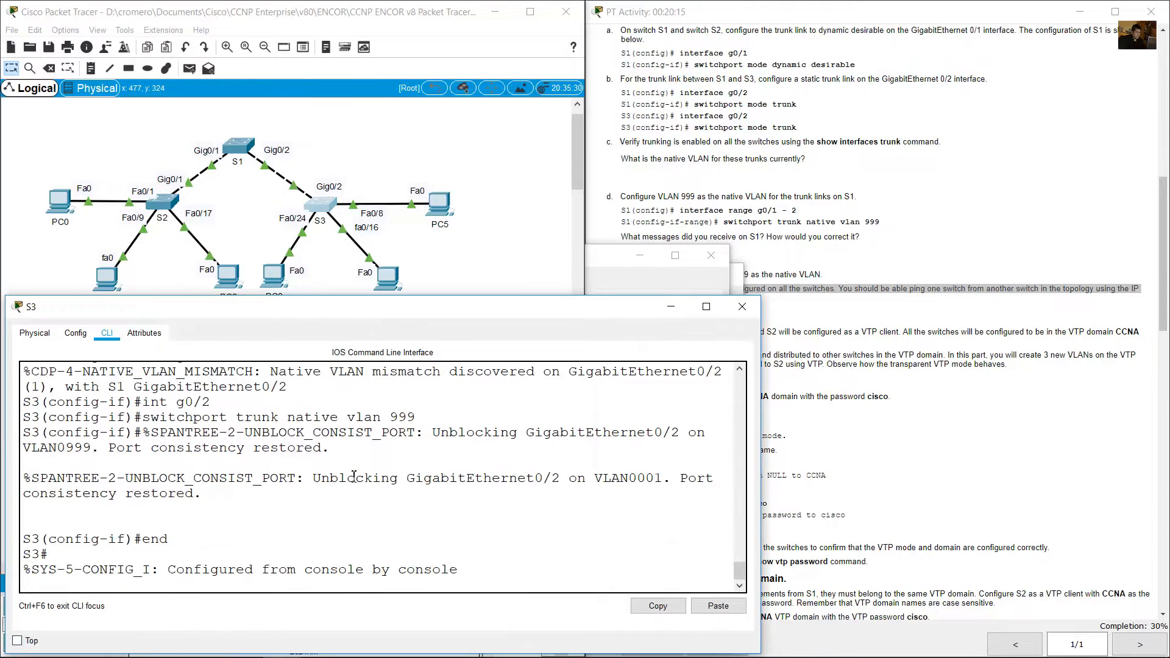
pyautogui.write('show interfaces trunk')
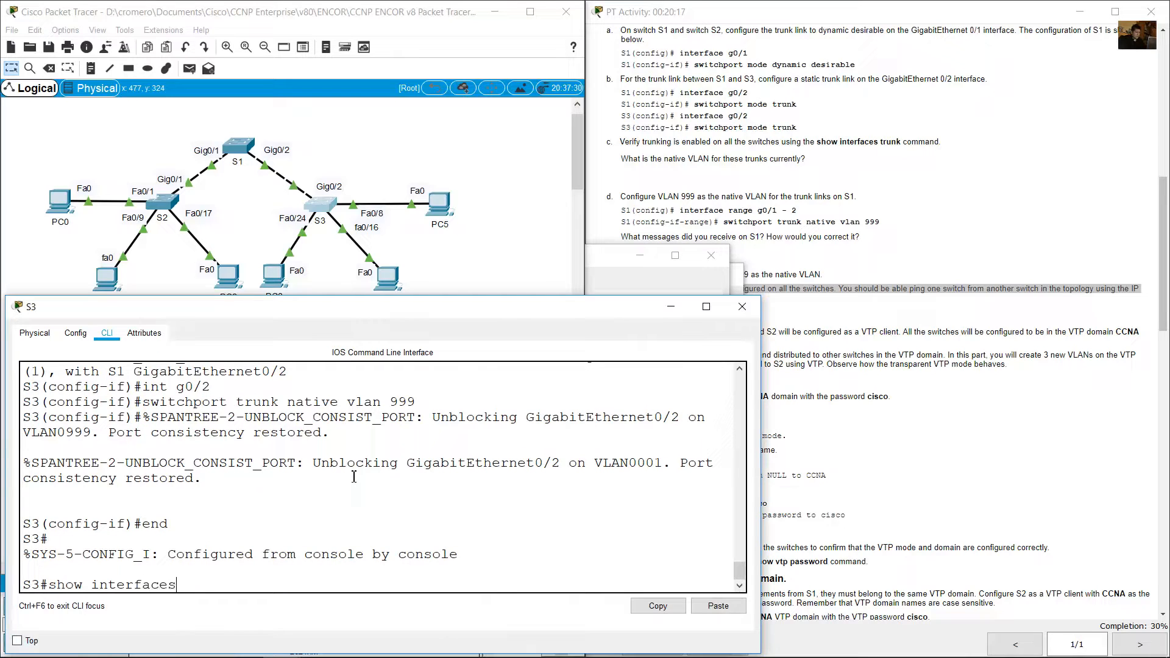
pyautogui.press('Return')
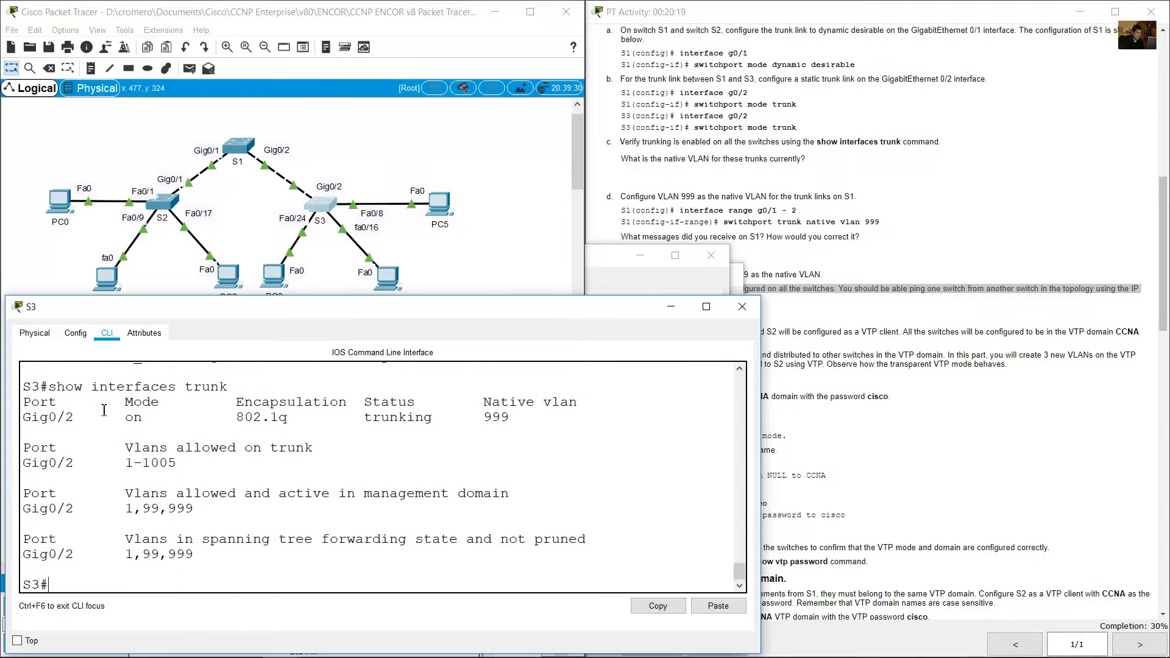
pyautogui.moveTo(114, 421); pyautogui.dragTo(163, 421)
pyautogui.moveTo(237, 418); pyautogui.dragTo(559, 418)
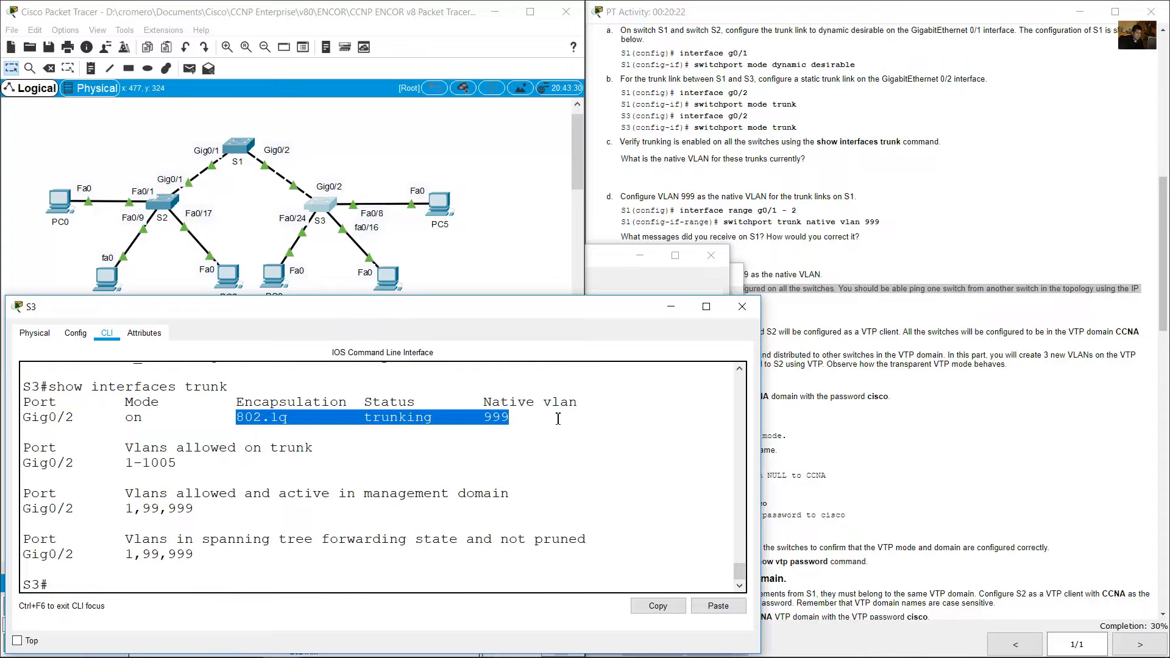
# Look up the VLAN 99 IP addresses of S1, S2 and S3 in the activity's Addressing Table.
pyautogui.click(532, 265)
pyautogui.click(868, 254)
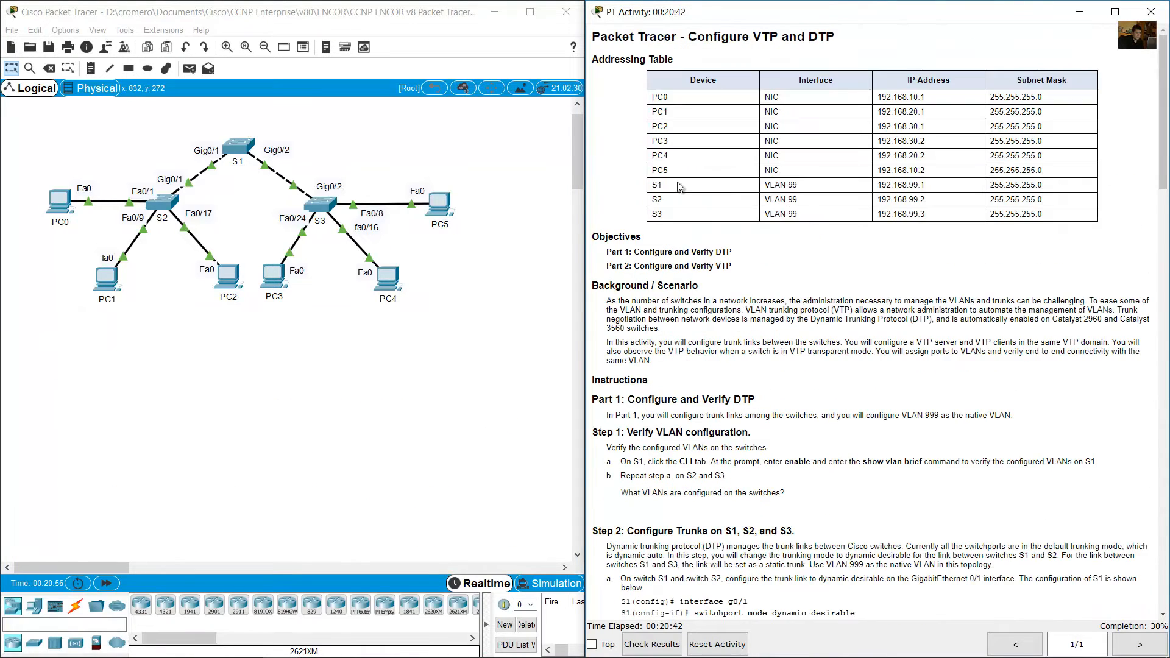
pyautogui.doubleClick(663, 185)
pyautogui.doubleClick(658, 201)
pyautogui.tripleClick(773, 203)
pyautogui.moveTo(882, 201); pyautogui.dragTo(923, 203)
pyautogui.moveTo(660, 214); pyautogui.dragTo(670, 218)
pyautogui.moveTo(927, 215); pyautogui.dragTo(920, 214)
# Ping S1's own VLAN 99 address, 192.168.99.1, from the S1 command line and check the replies.
pyautogui.click(235, 148)
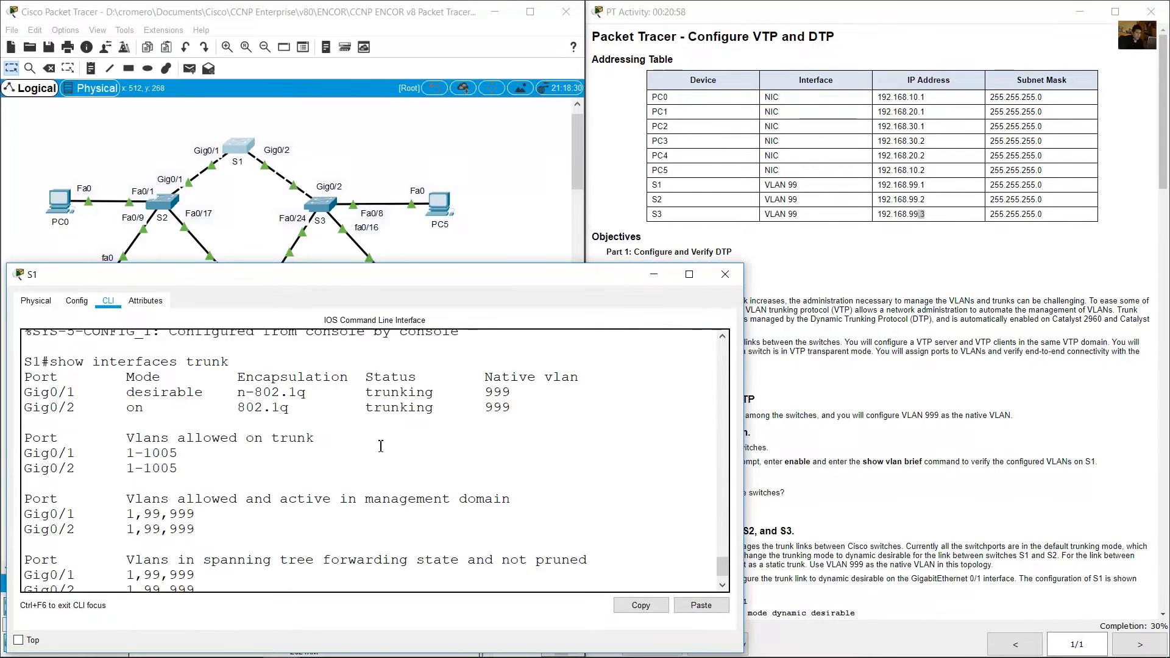
pyautogui.press('Return')
pyautogui.write('ping')
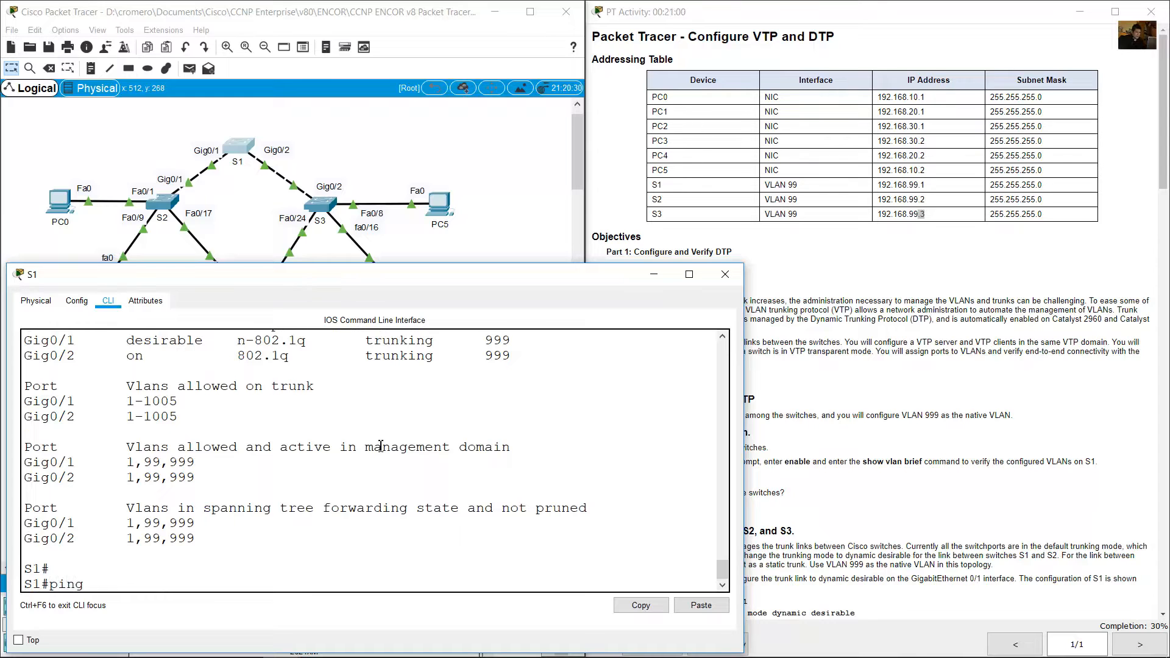
pyautogui.write(' 192.168.99.1')
pyautogui.press('Return')
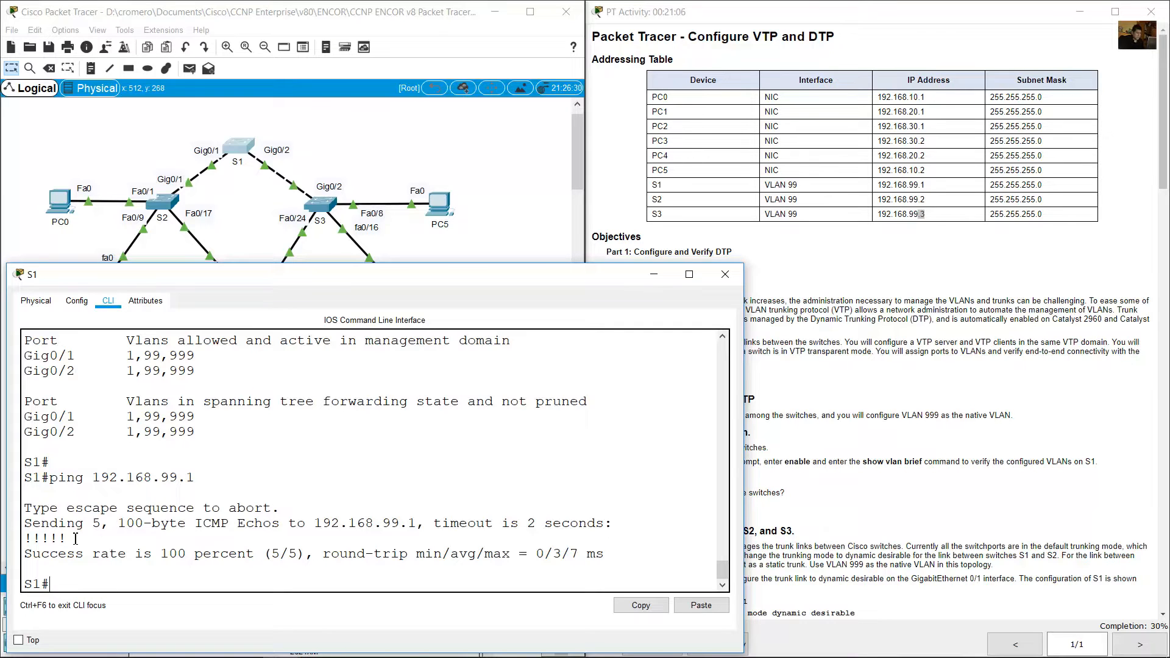
pyautogui.moveTo(75, 538); pyautogui.dragTo(22, 497)
pyautogui.click(197, 560)
# Ping S2 at 192.168.99.2 from S1, running the ping twice to verify connectivity over the trunk.
pyautogui.press('Up')
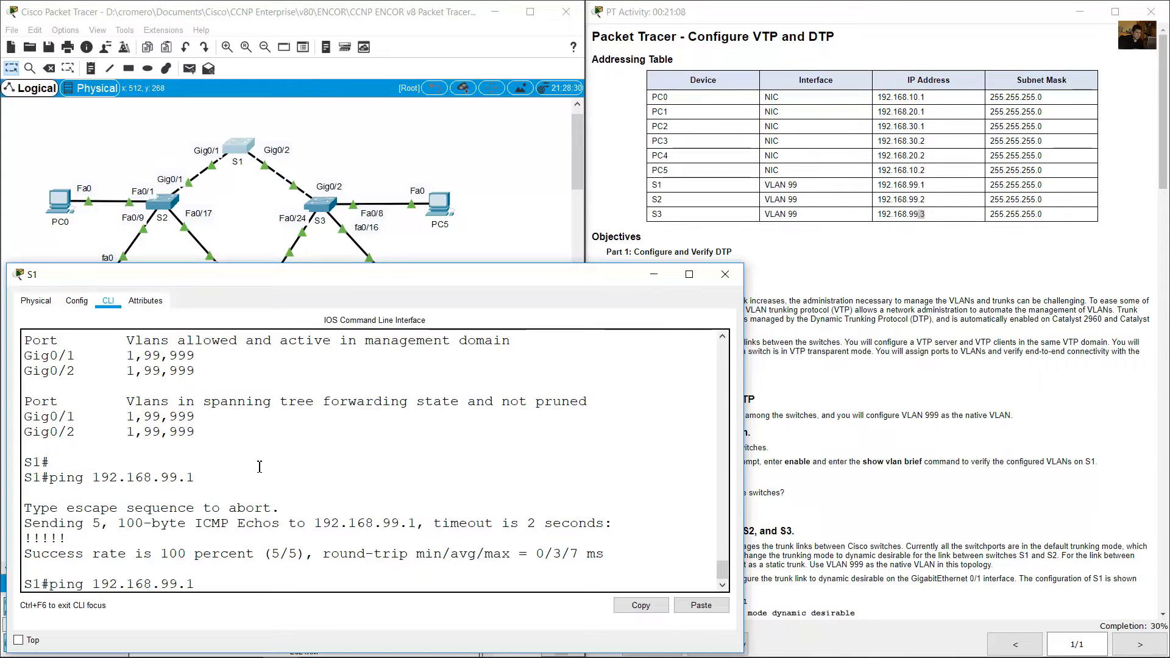
pyautogui.press('BackSpace')
pyautogui.write('2')
pyautogui.press('Return')
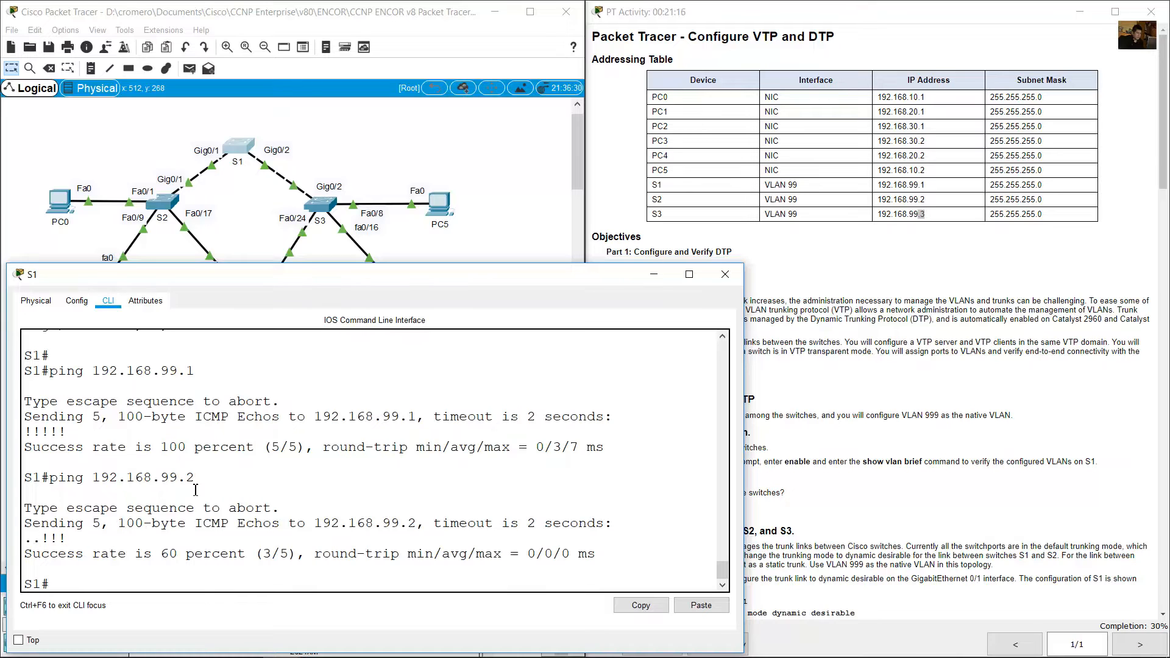
pyautogui.press('Up')
pyautogui.press('Return')
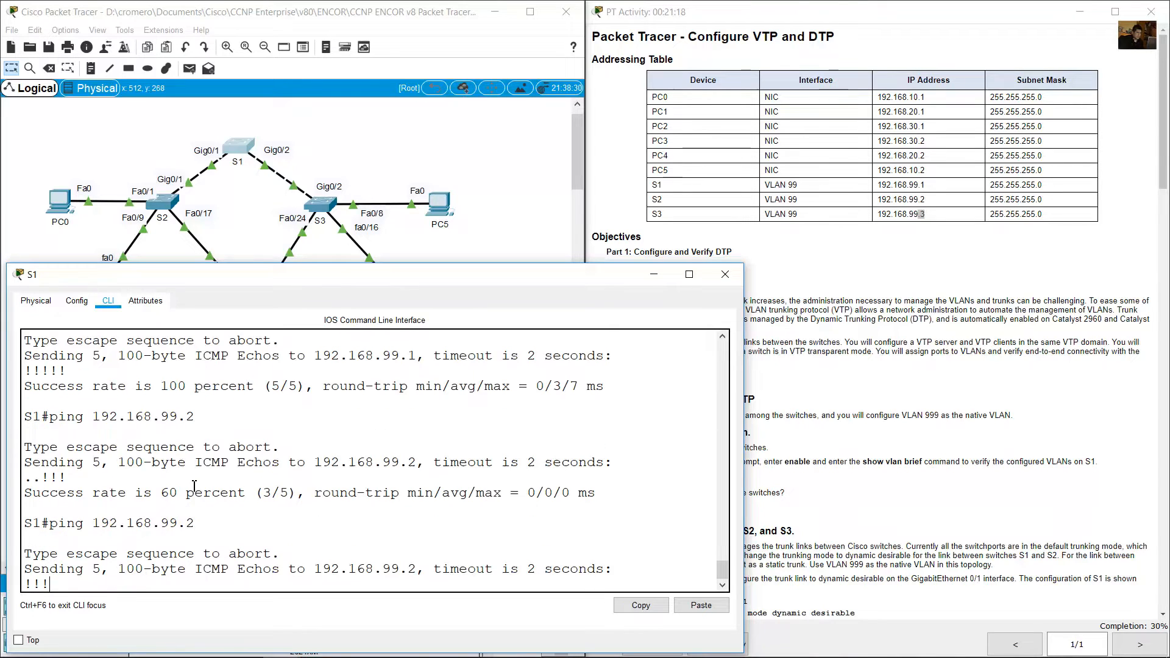
# Ping S3 at 192.168.99.3 from S1 twice, and minimize the S1 window.
pyautogui.press('Up')
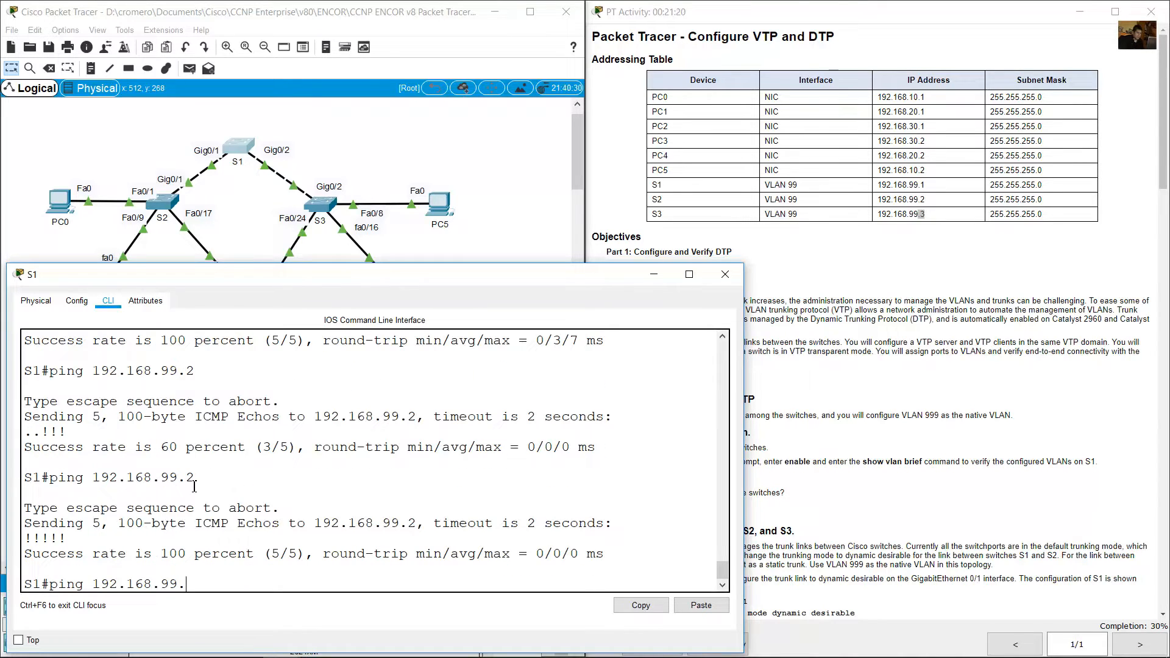
pyautogui.write('3')
pyautogui.press('Return')
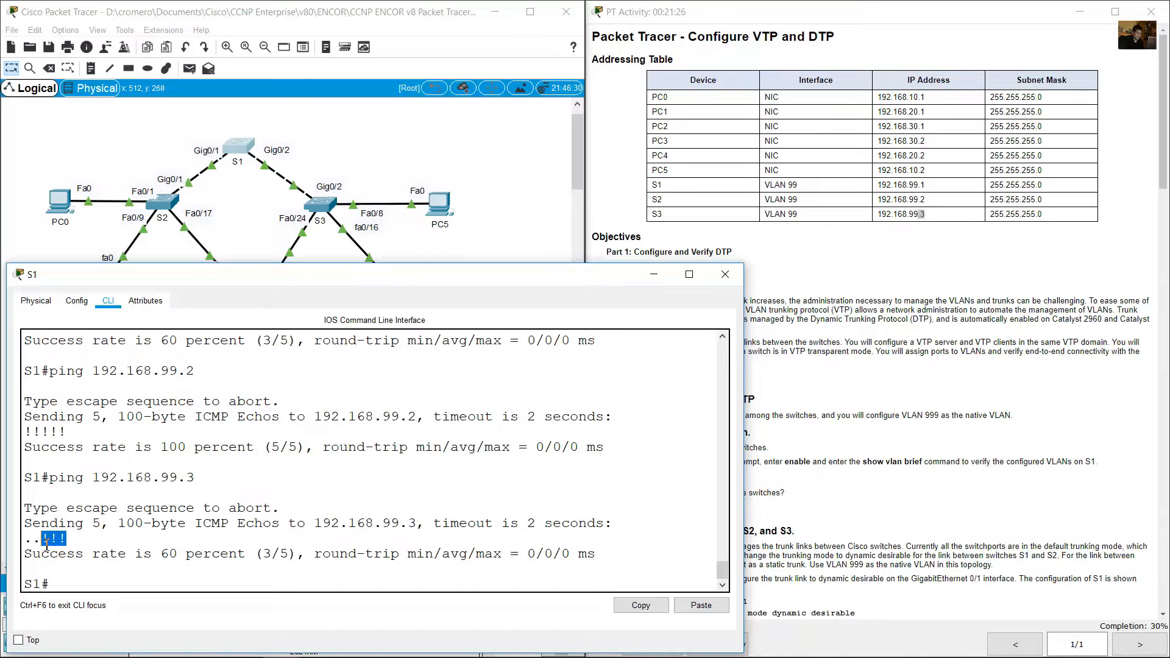
pyautogui.press('Up')
pyautogui.press('Return')
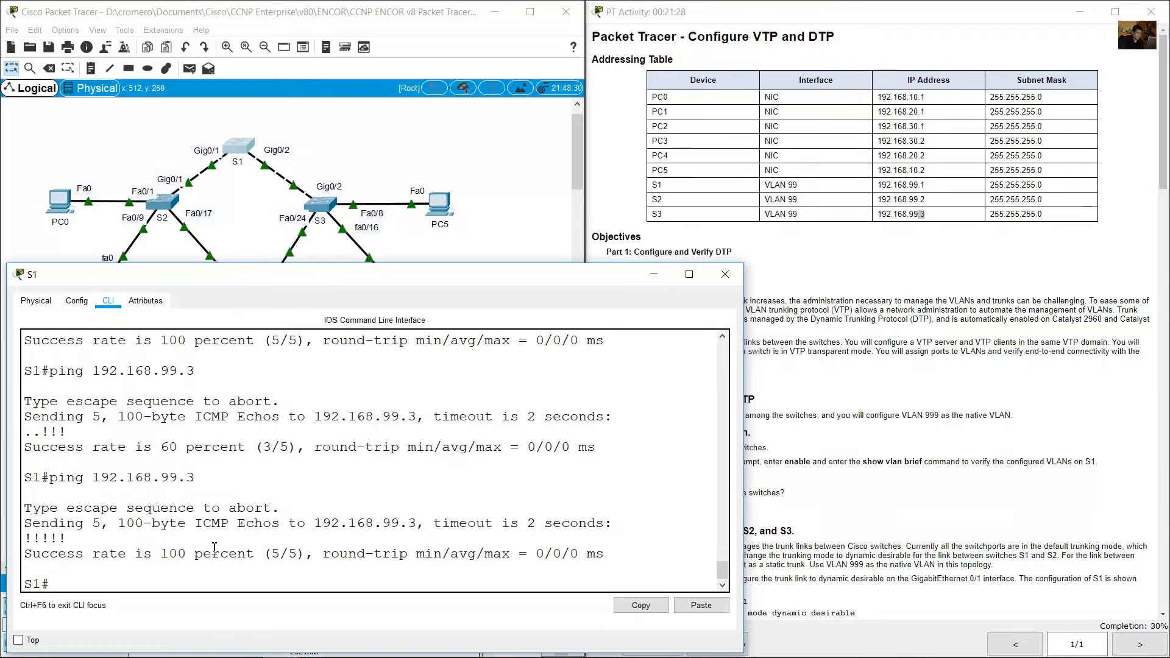
pyautogui.click(655, 275)
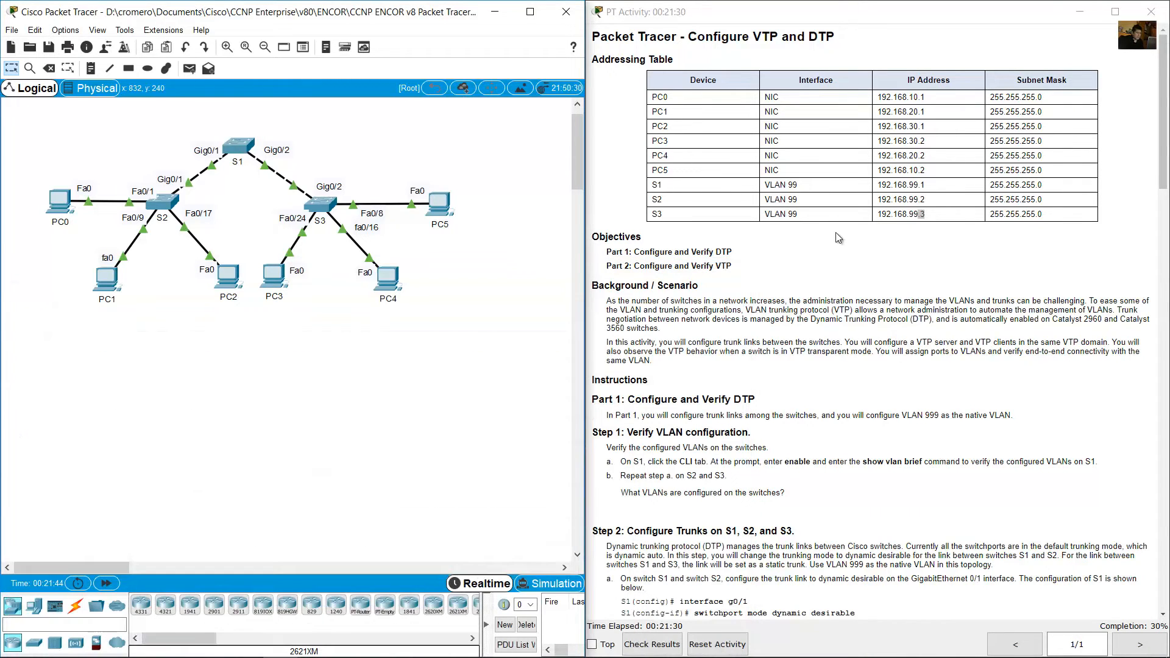
# Read the Part 2 introduction on VTP roles, domain and VLAN distribution, and the Step 1 heading on configuring the VTP server.
pyautogui.scroll(-8, 946, 400)
pyautogui.scroll(-3, 945, 400)
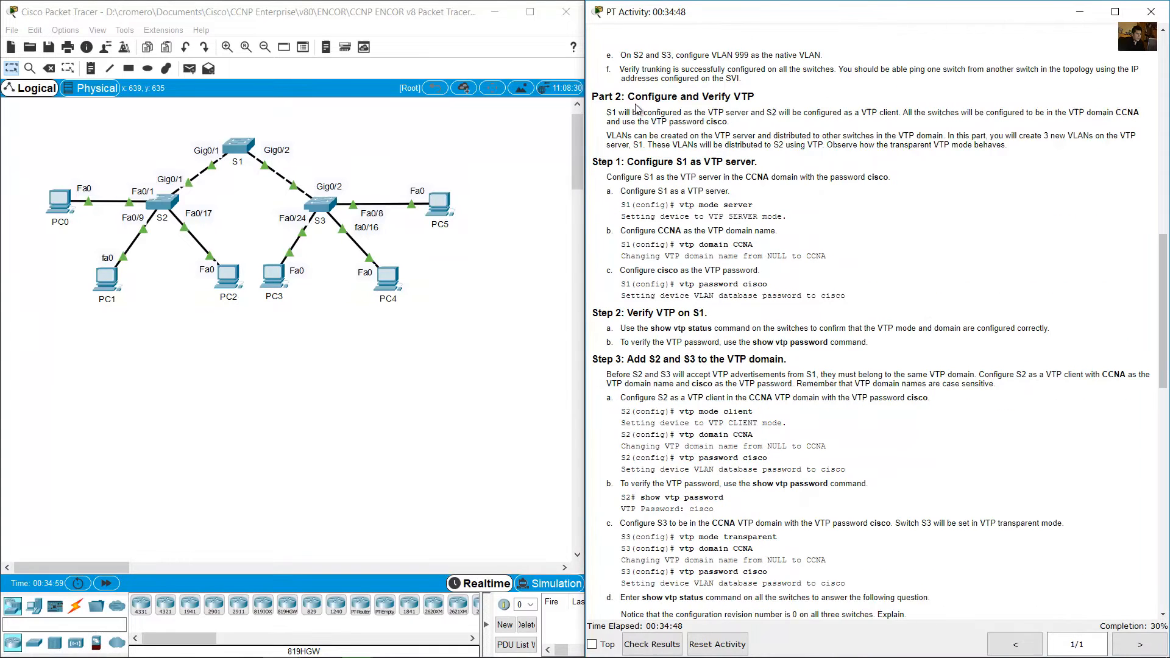
pyautogui.moveTo(628, 96); pyautogui.dragTo(766, 98)
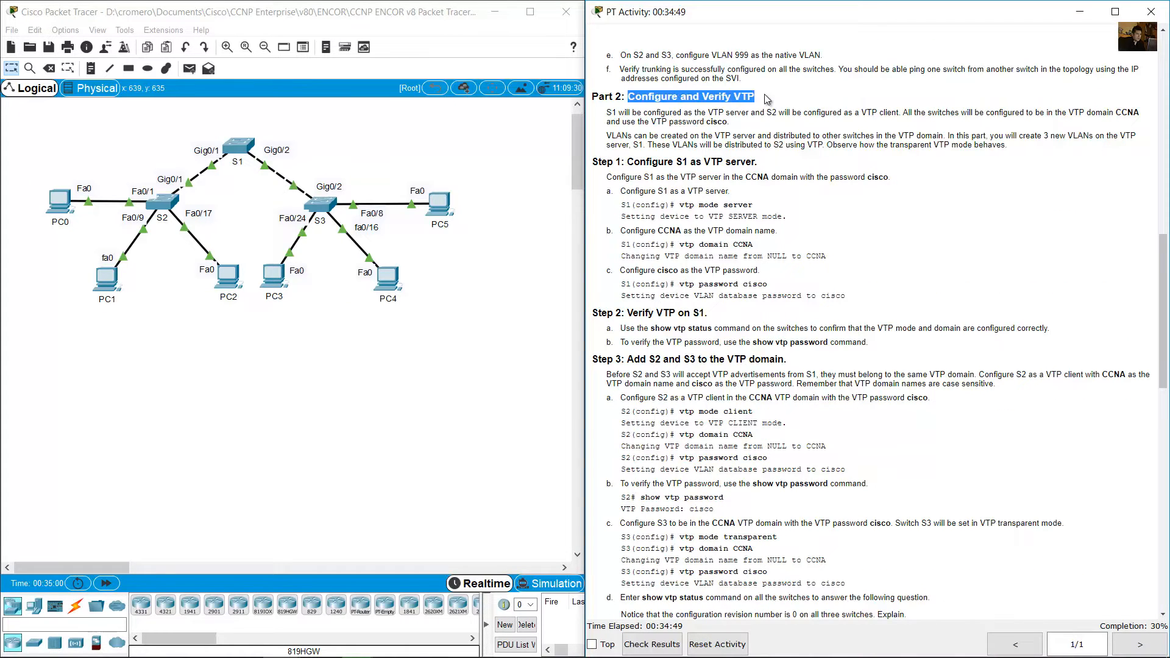
pyautogui.click(610, 112)
pyautogui.moveTo(610, 112); pyautogui.dragTo(725, 122)
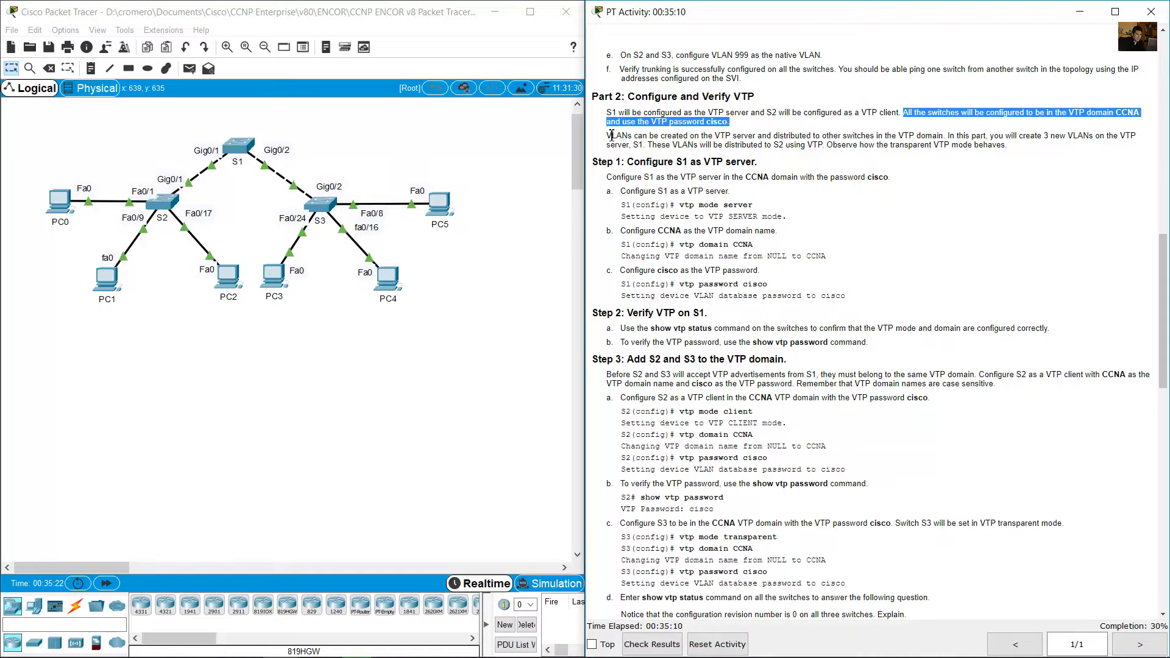
pyautogui.moveTo(610, 136); pyautogui.dragTo(820, 149)
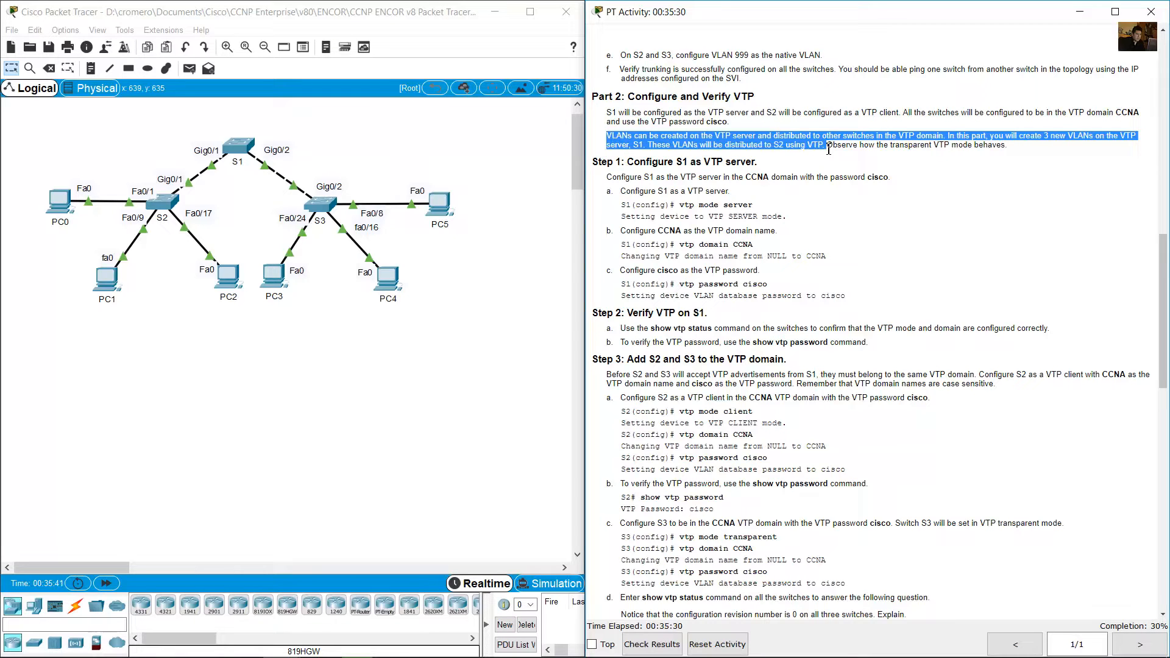
pyautogui.moveTo(844, 150); pyautogui.dragTo(1015, 149)
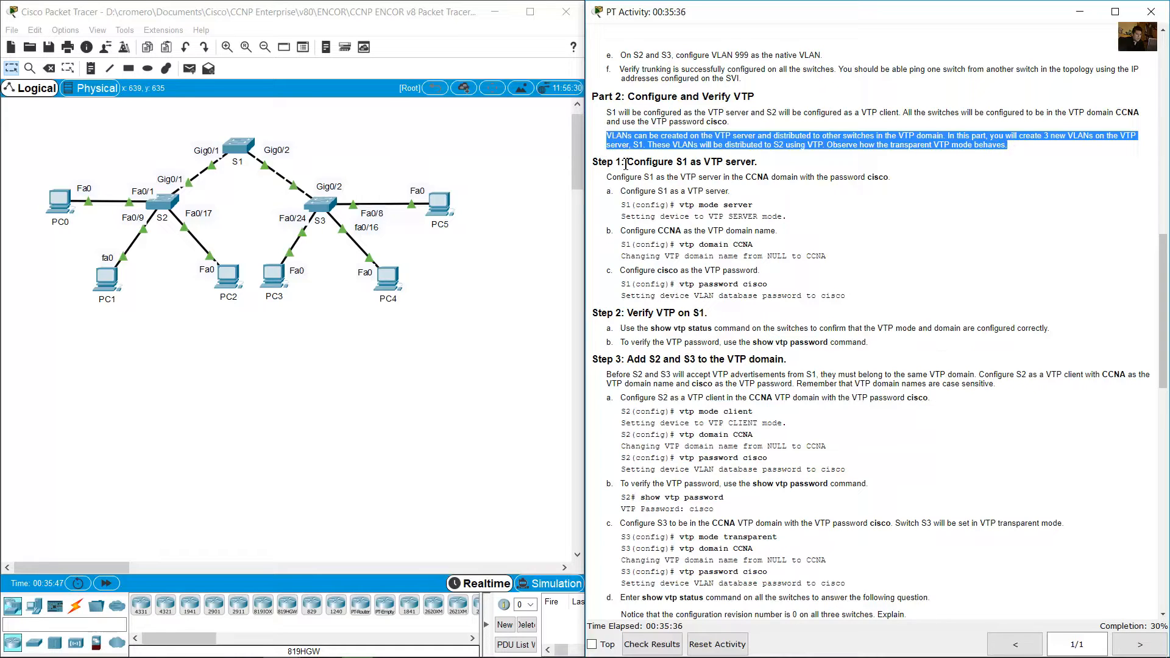
pyautogui.moveTo(626, 164); pyautogui.dragTo(767, 165)
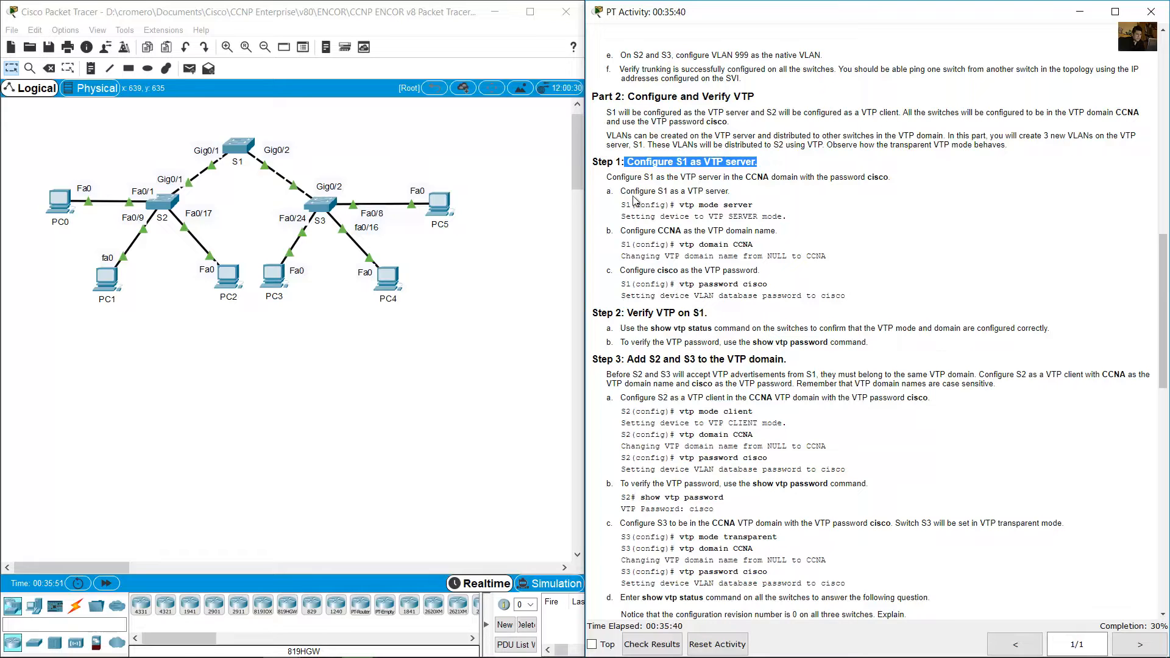
# Open S1's command line and enter global configuration mode with en and conf term.
pyautogui.click(241, 148)
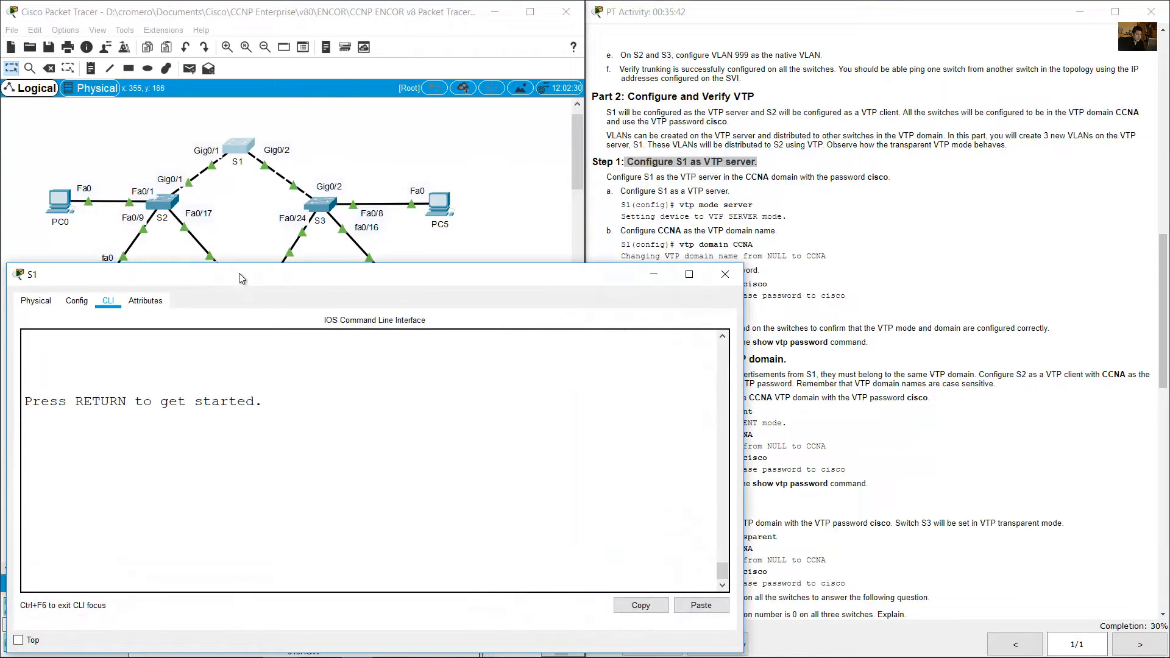
pyautogui.press('Return')
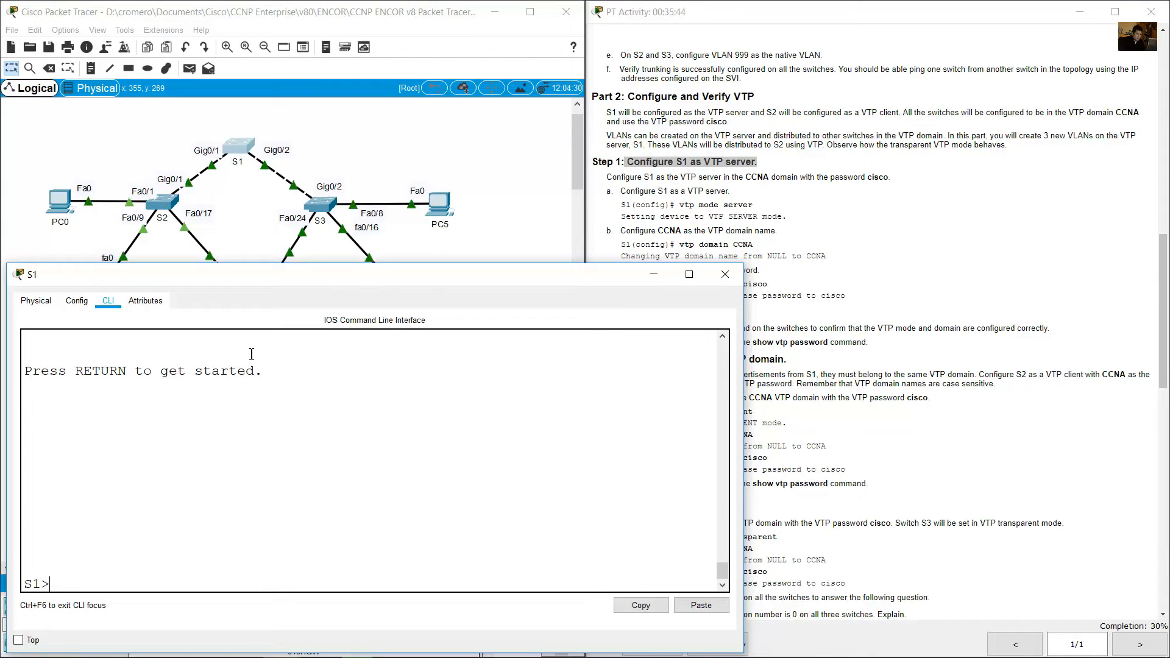
pyautogui.write('en')
pyautogui.press('Return')
pyautogui.write('conf ')
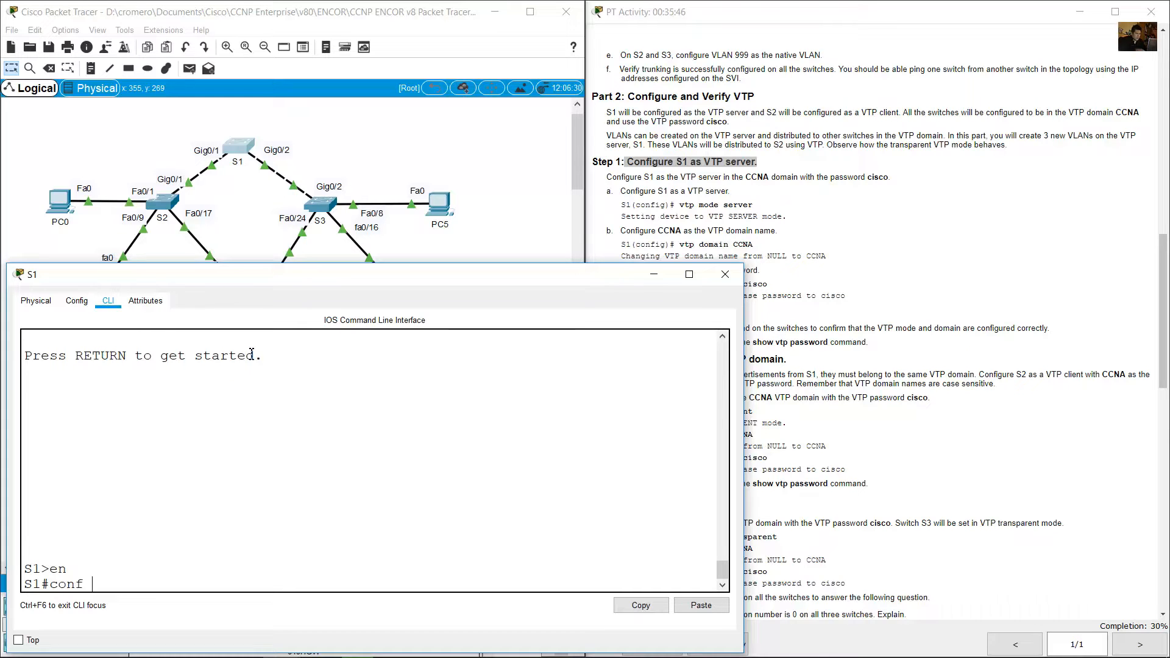
pyautogui.write('term')
pyautogui.press('Return')
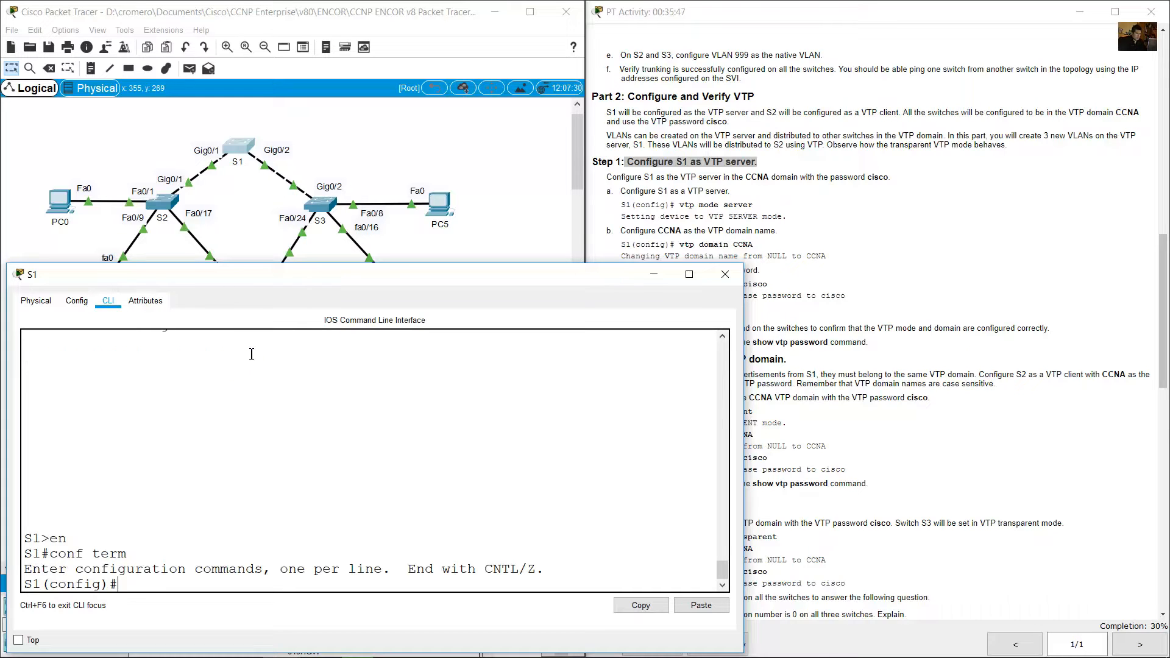
# Configure S1 as a VTP server with vtp mode server, following instruction a.
pyautogui.click(725, 218)
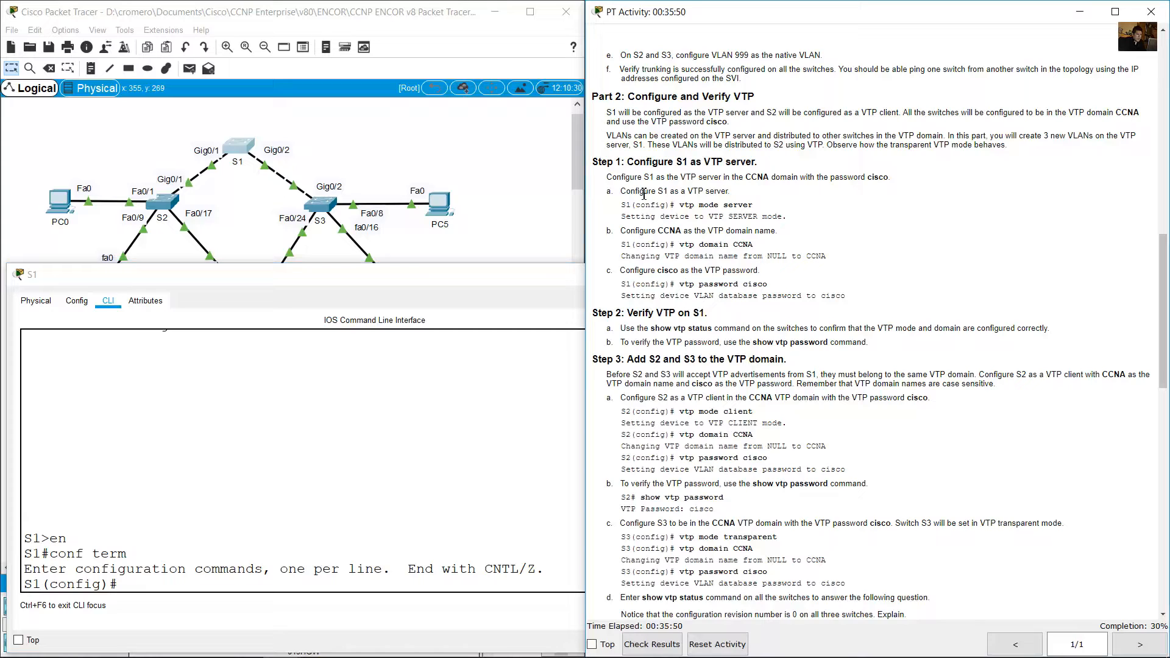
pyautogui.moveTo(645, 194); pyautogui.dragTo(767, 209)
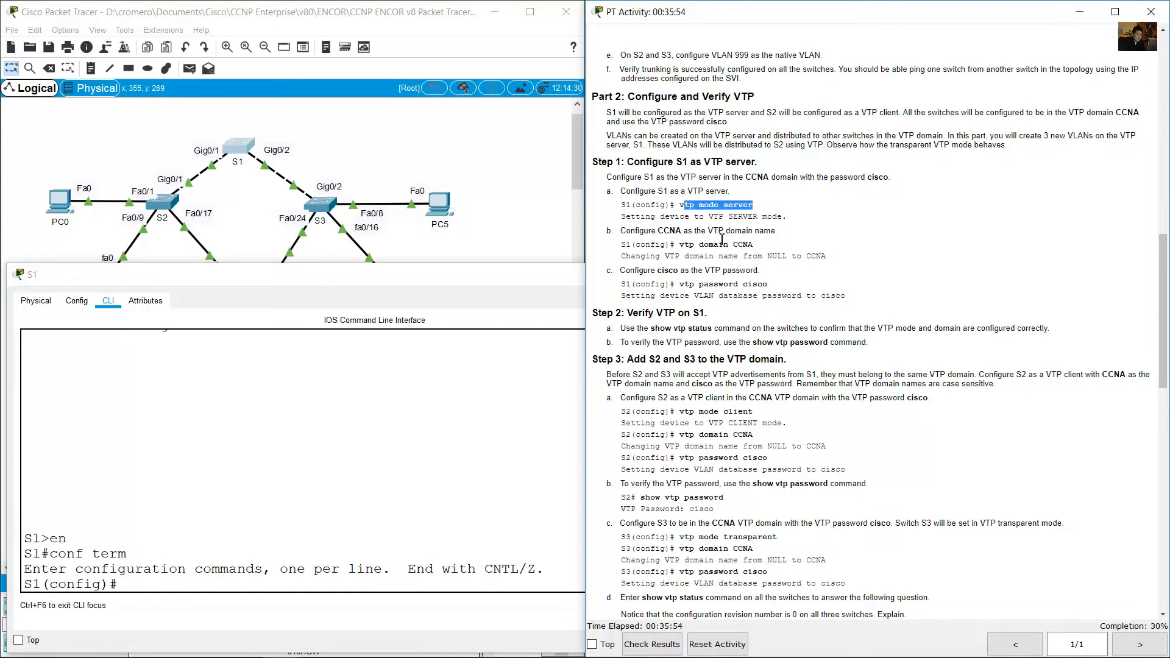
pyautogui.click(467, 425)
pyautogui.write('vt')
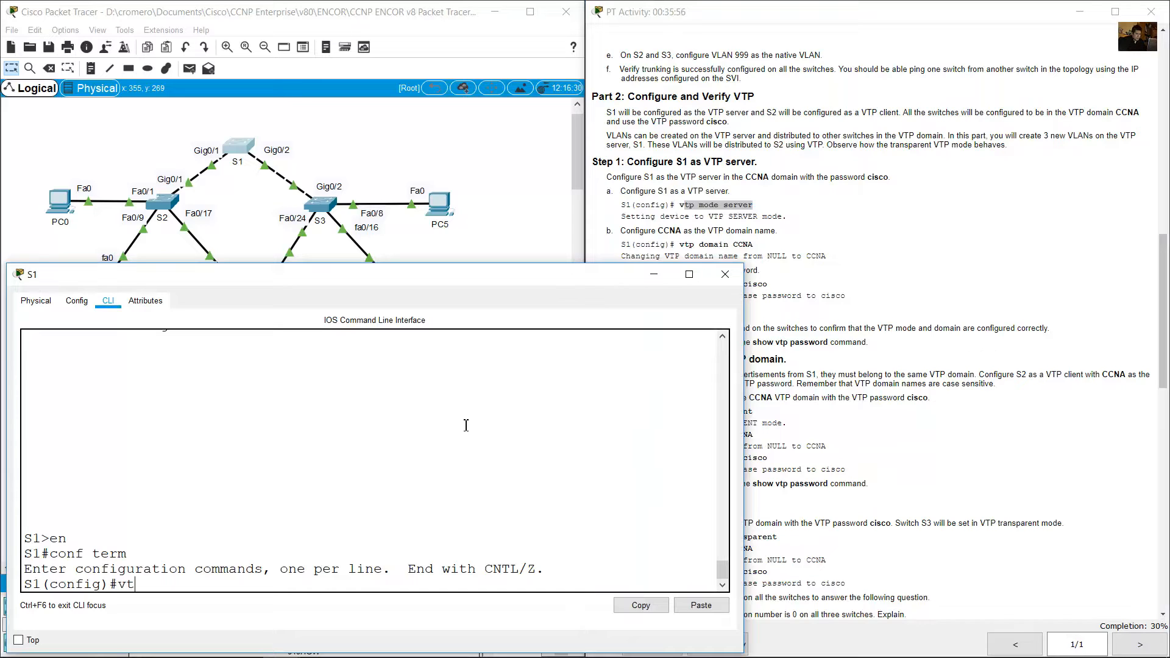
pyautogui.write('p mode server')
pyautogui.press('Return')
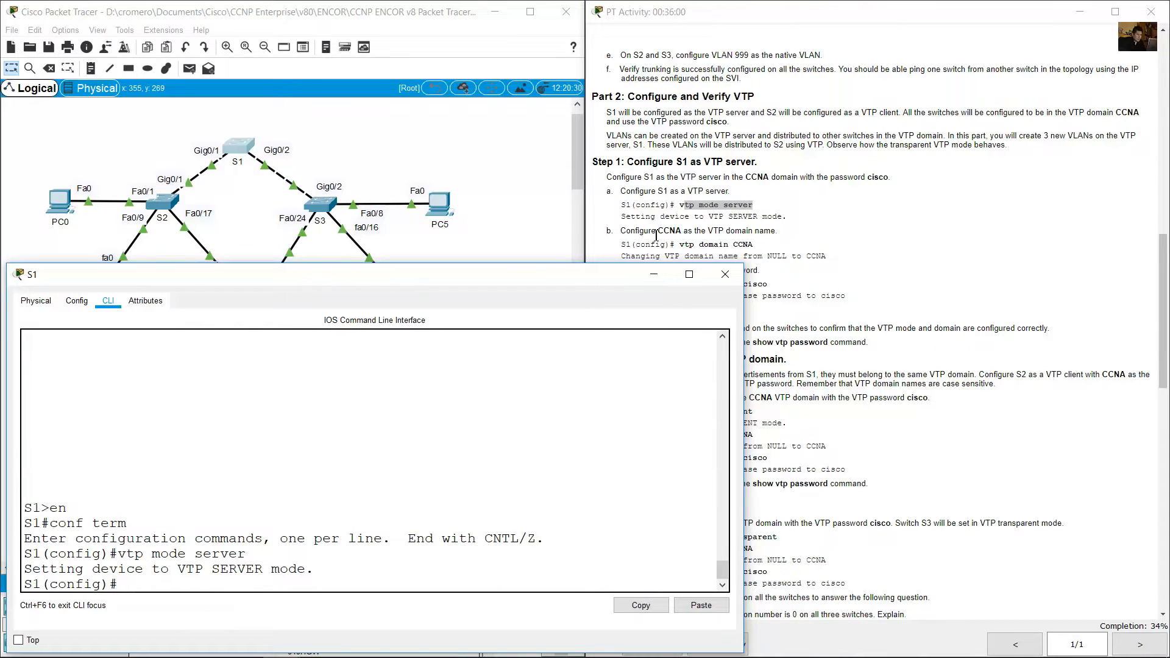
# Set CCNA as S1's VTP domain name with vtp domain CCNA, and return to the activity instructions.
pyautogui.click(666, 202)
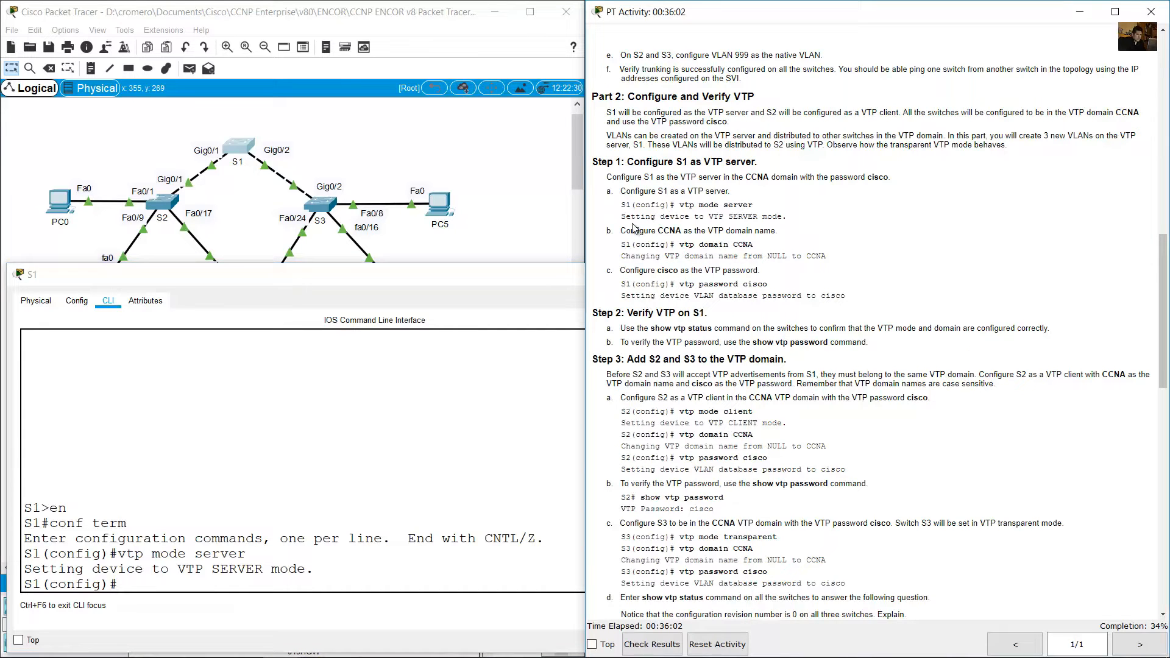
pyautogui.moveTo(626, 232); pyautogui.dragTo(779, 233)
pyautogui.click(436, 480)
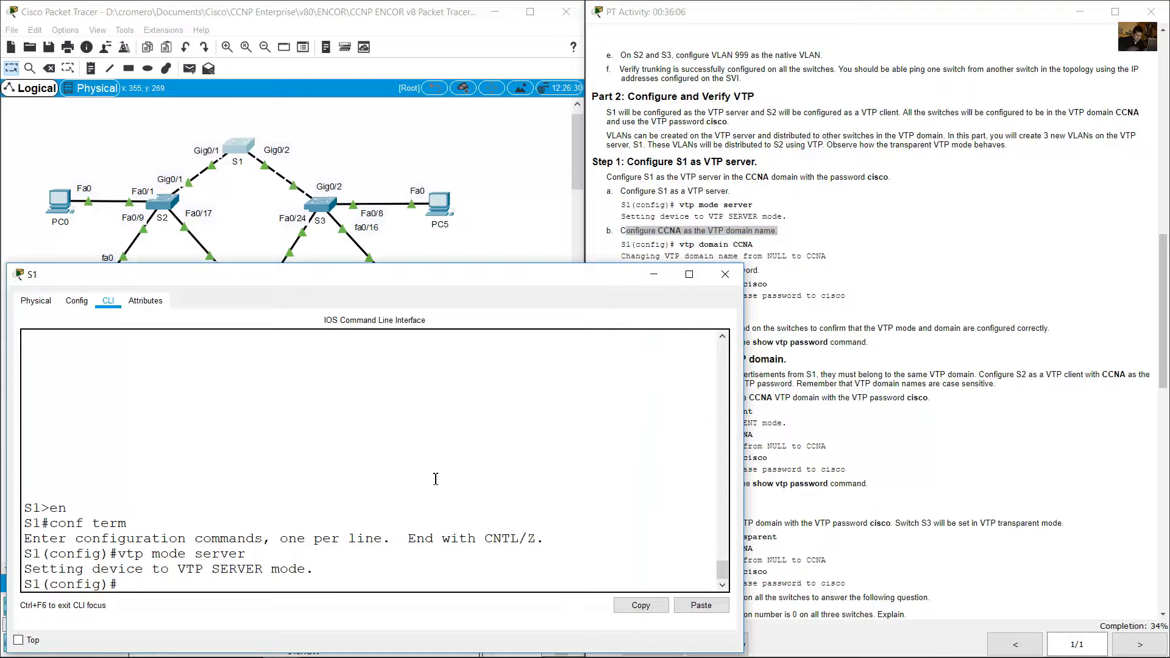
pyautogui.write('vtp domain CCN')
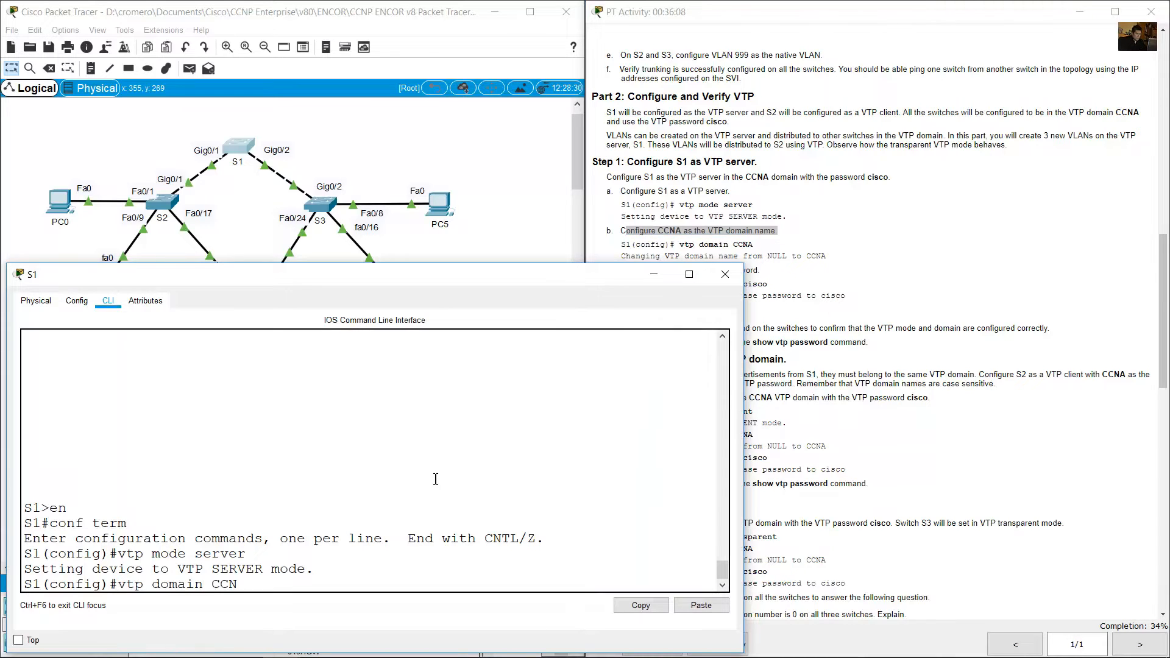
pyautogui.write('A')
pyautogui.press('Return')
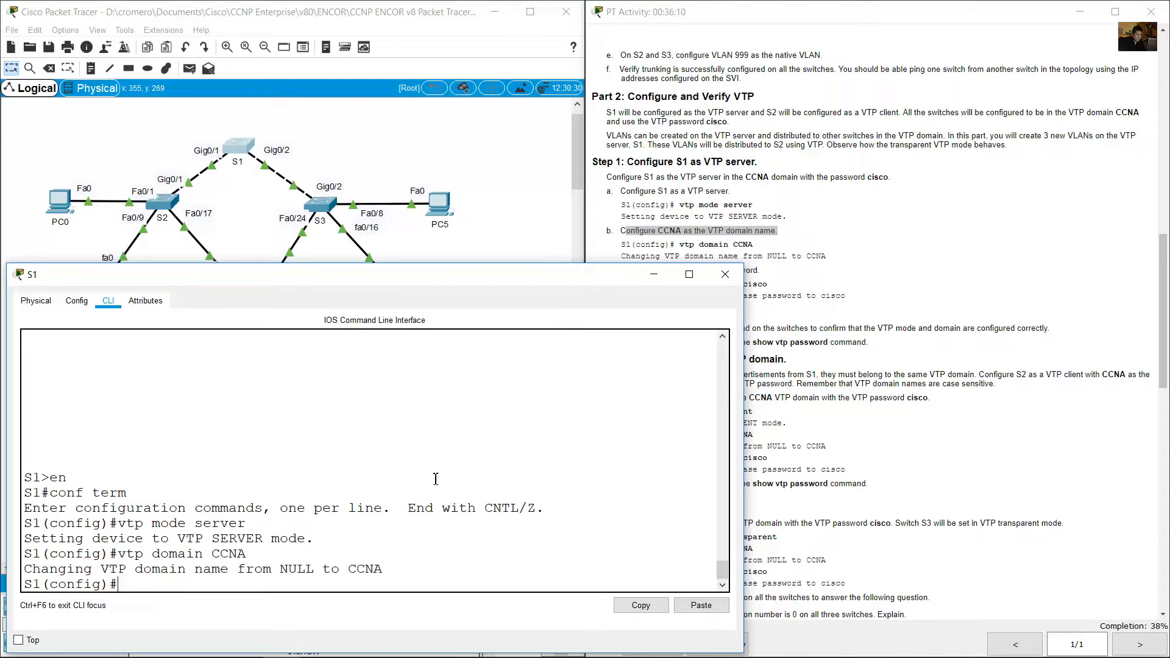
pyautogui.click(698, 256)
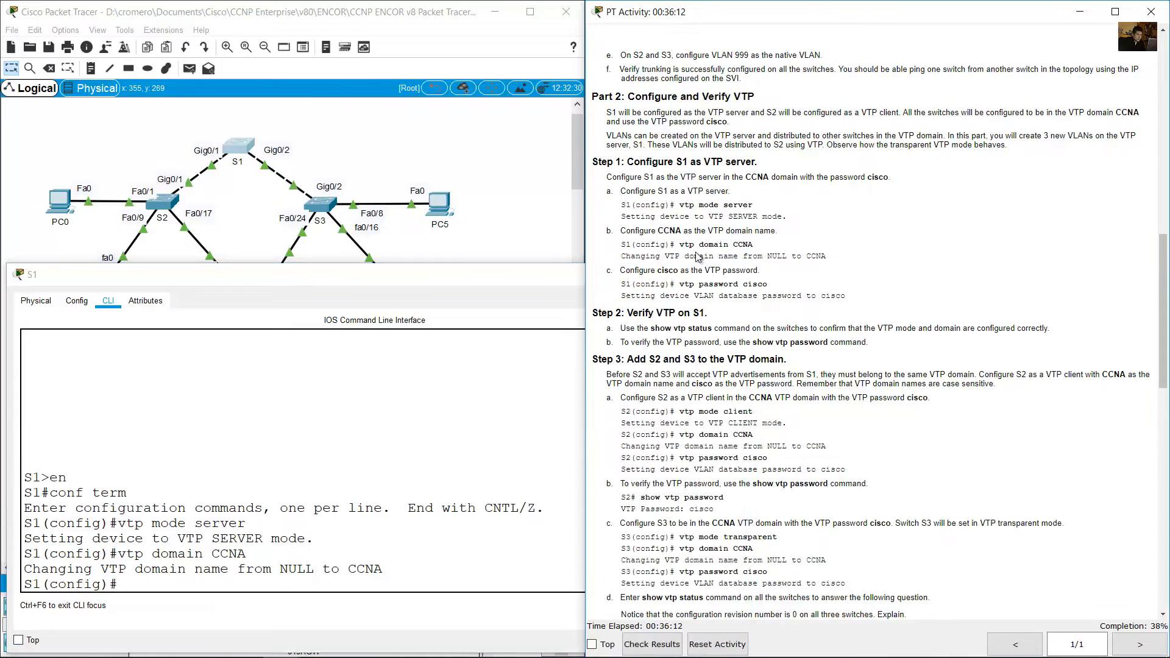
# Set S1's VTP password with the vtp password command, using the password given in instruction c.
pyautogui.moveTo(626, 270); pyautogui.dragTo(761, 278)
pyautogui.click(459, 485)
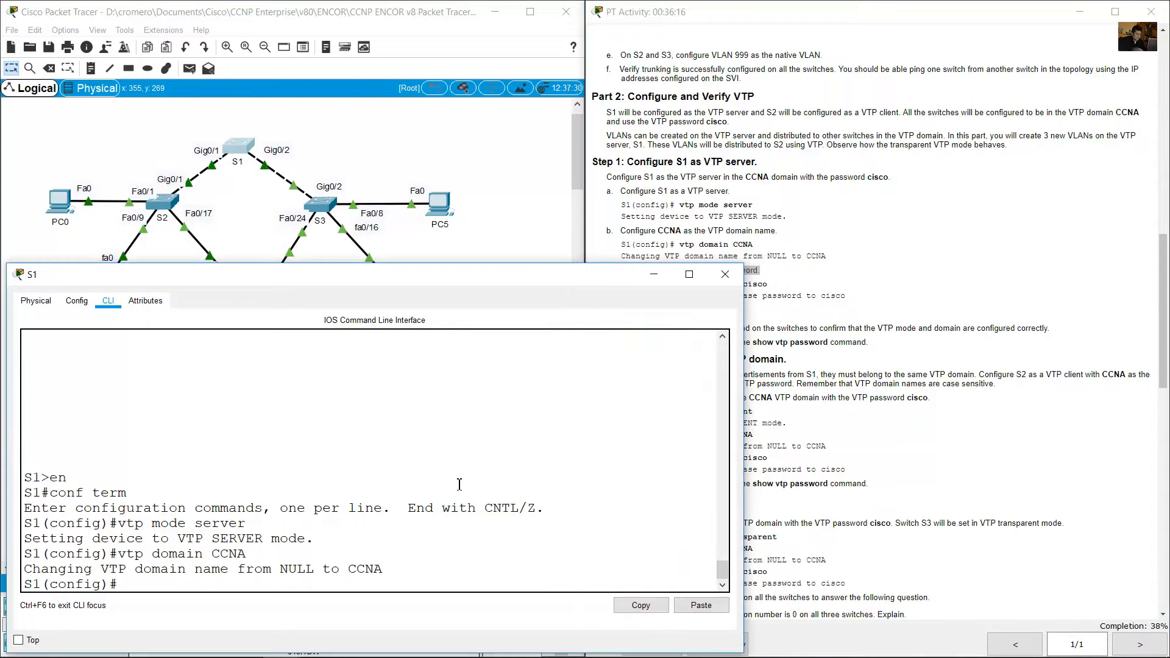
pyautogui.write('vtp password cisco')
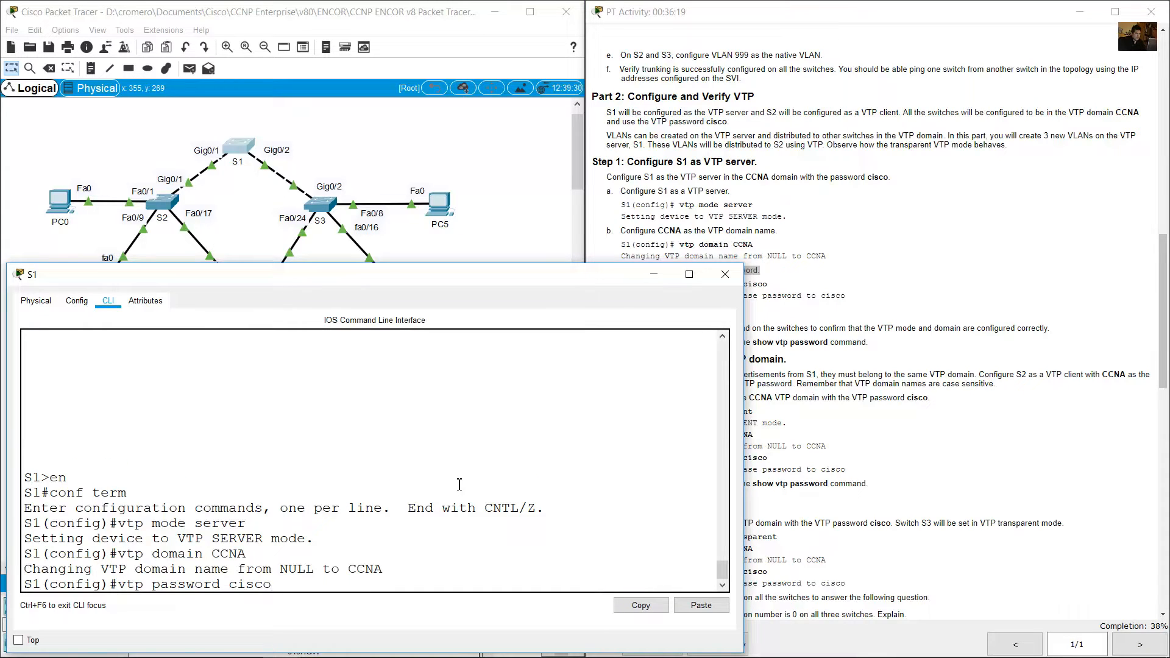
pyautogui.press('Return')
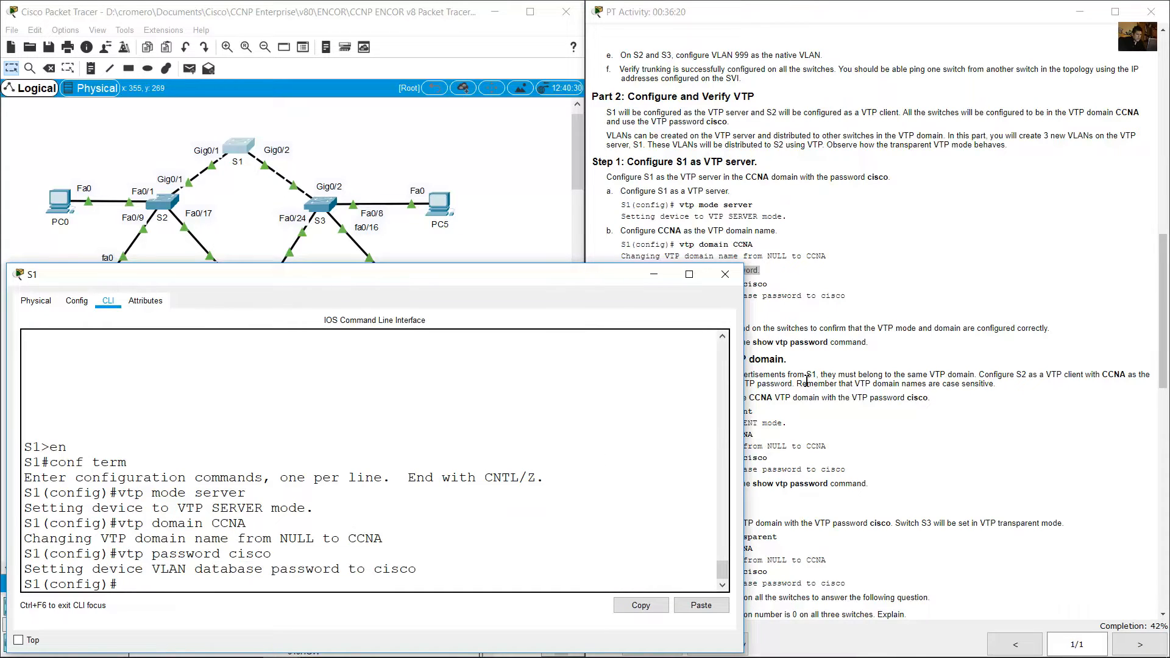
# Leave configuration mode on S1 and check its VTP version, existing VLANs, operating mode and domain name with show vtp status.
pyautogui.click(879, 258)
pyautogui.scroll(-5, 881, 267)
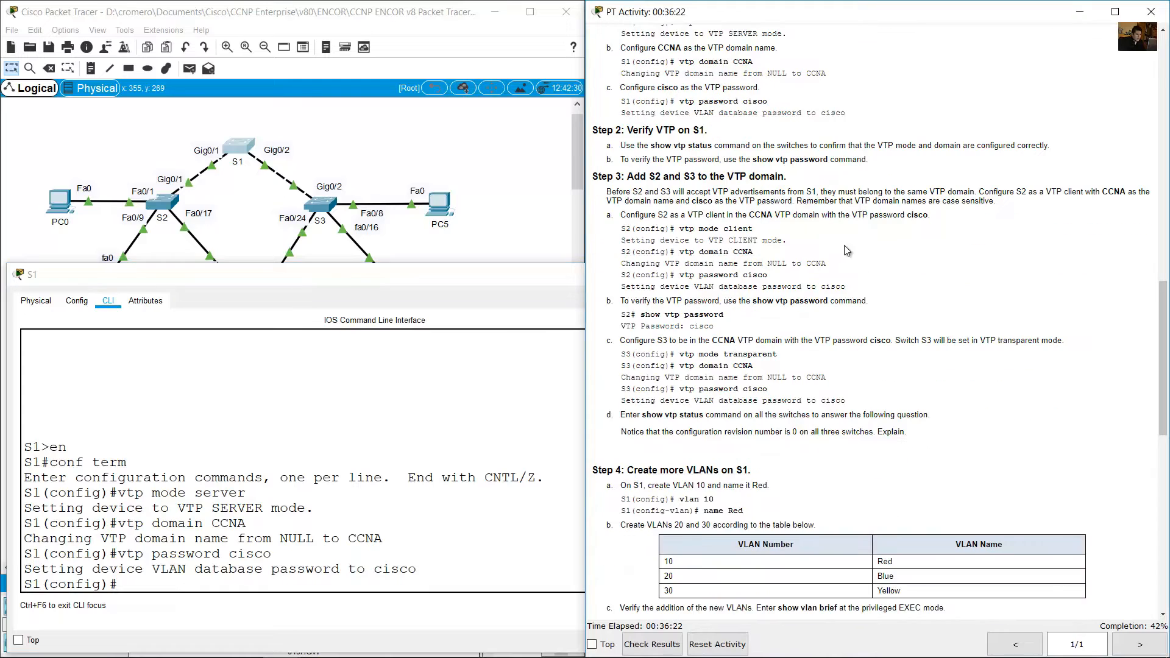
pyautogui.moveTo(630, 129); pyautogui.dragTo(720, 145)
pyautogui.click(670, 146)
pyautogui.click(436, 572)
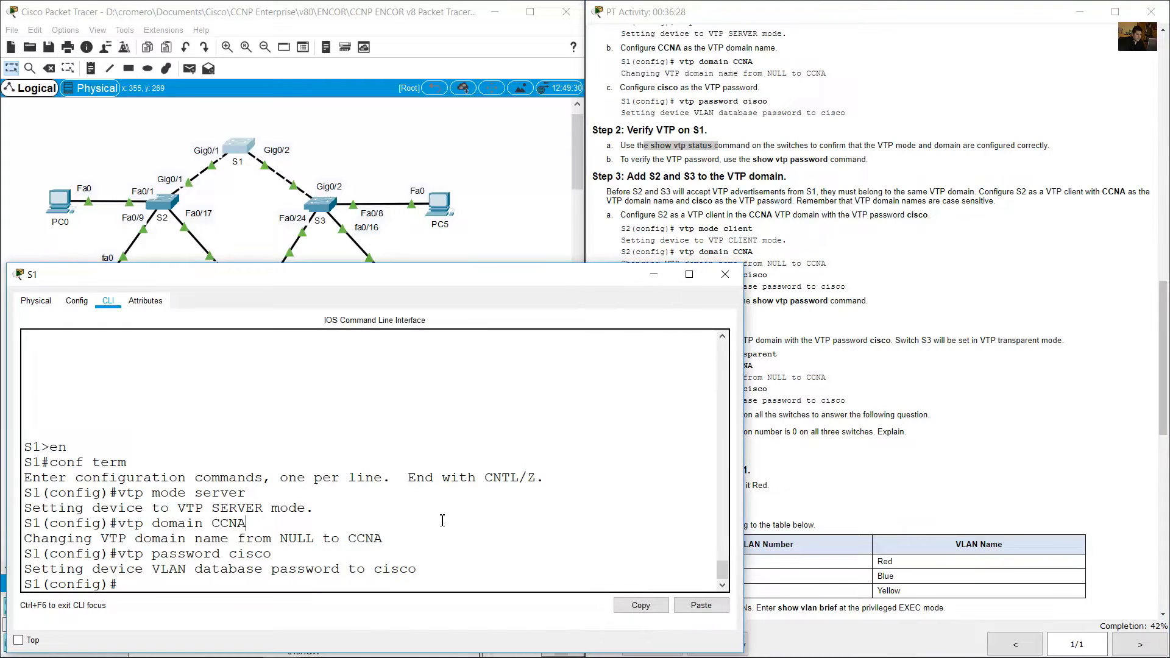
pyautogui.write('end')
pyautogui.press('Return')
pyautogui.write('show v')
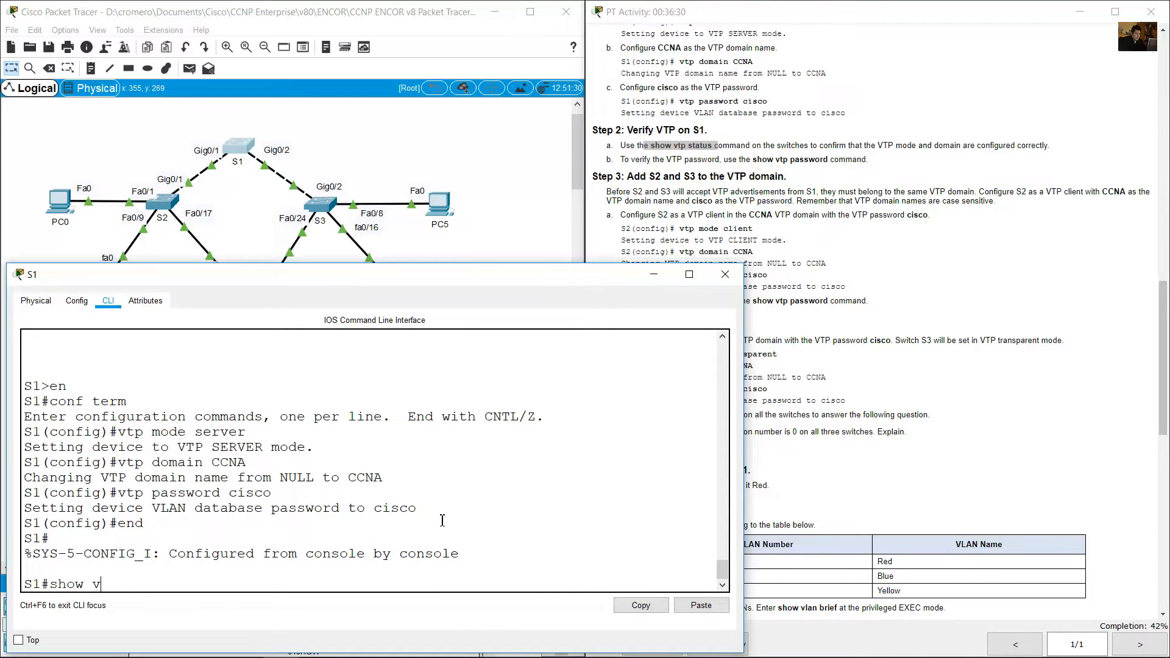
pyautogui.write('tp status')
pyautogui.press('Return')
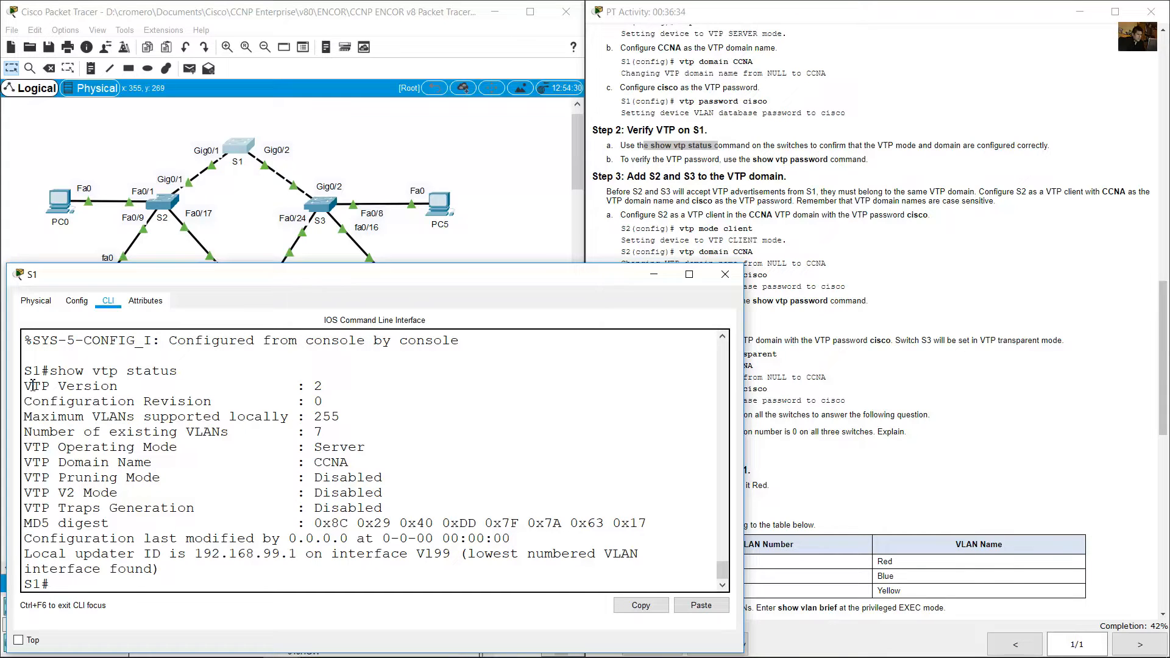
pyautogui.moveTo(32, 385); pyautogui.dragTo(340, 382)
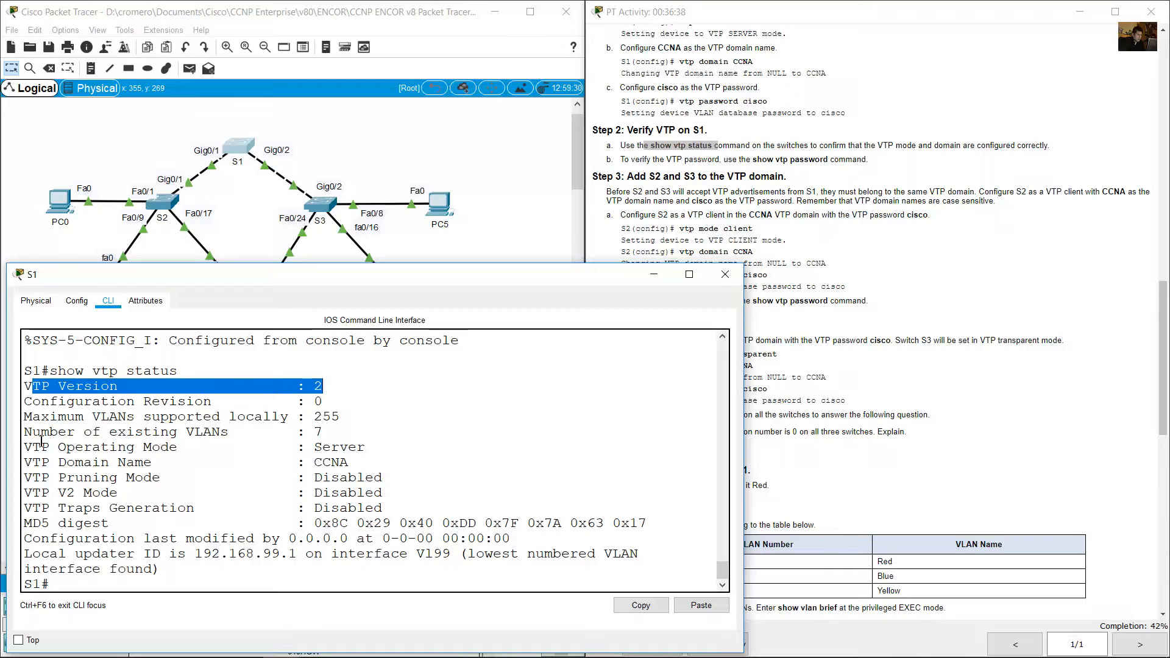
pyautogui.moveTo(40, 432); pyautogui.dragTo(342, 434)
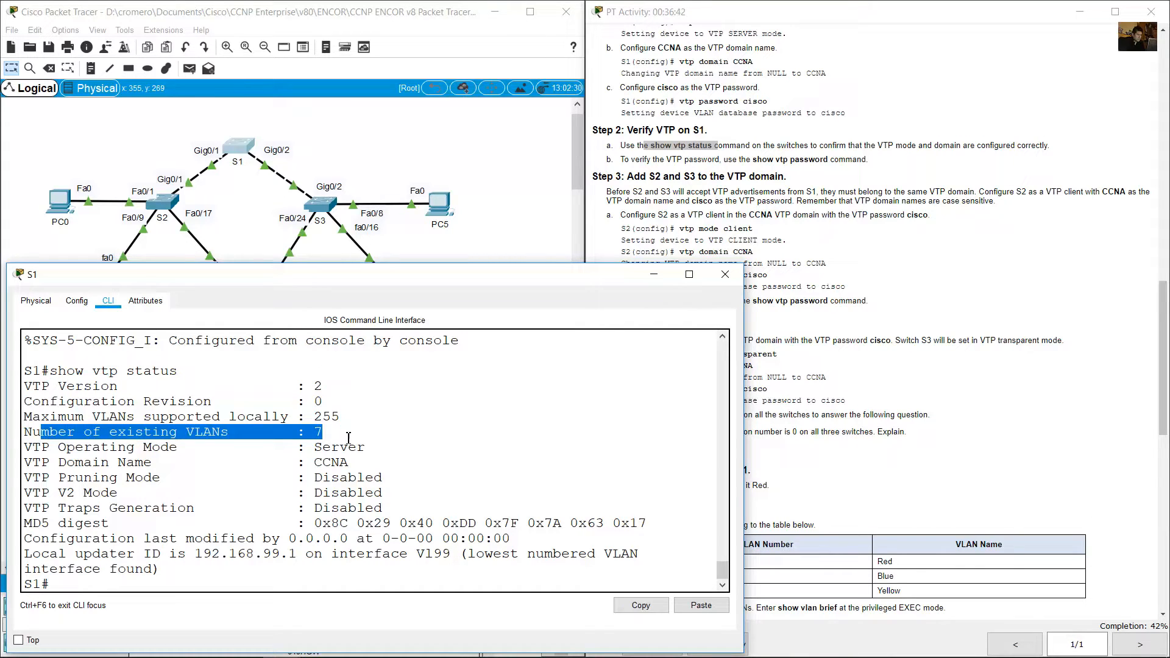
pyautogui.moveTo(34, 462); pyautogui.dragTo(365, 459)
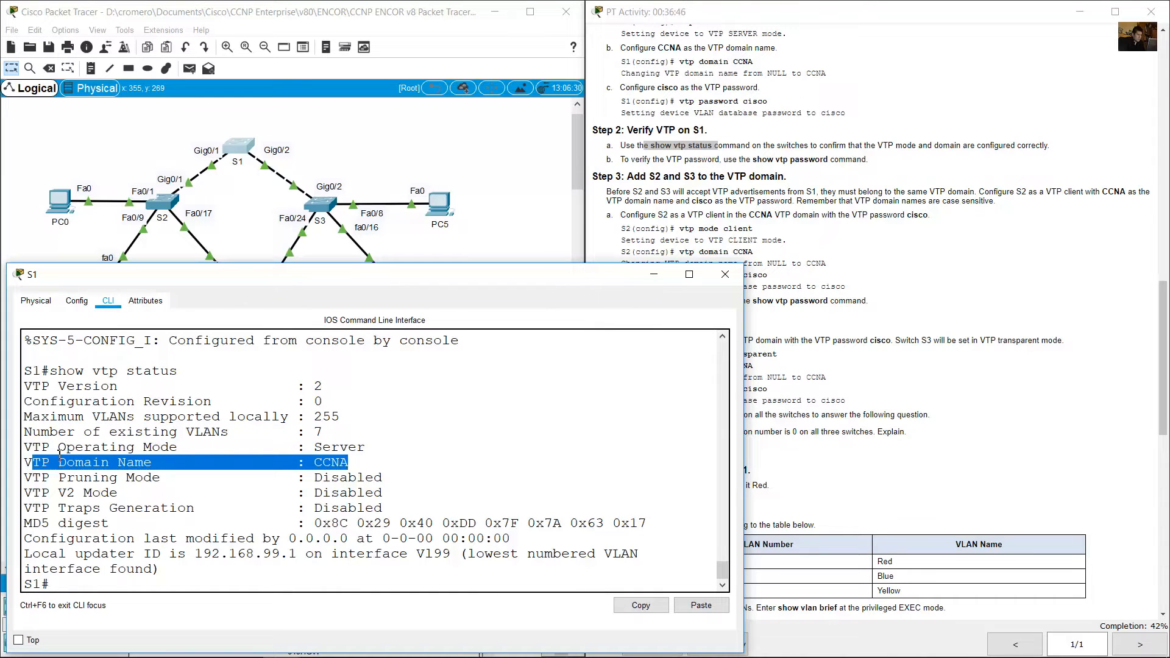
pyautogui.moveTo(59, 449); pyautogui.dragTo(372, 458)
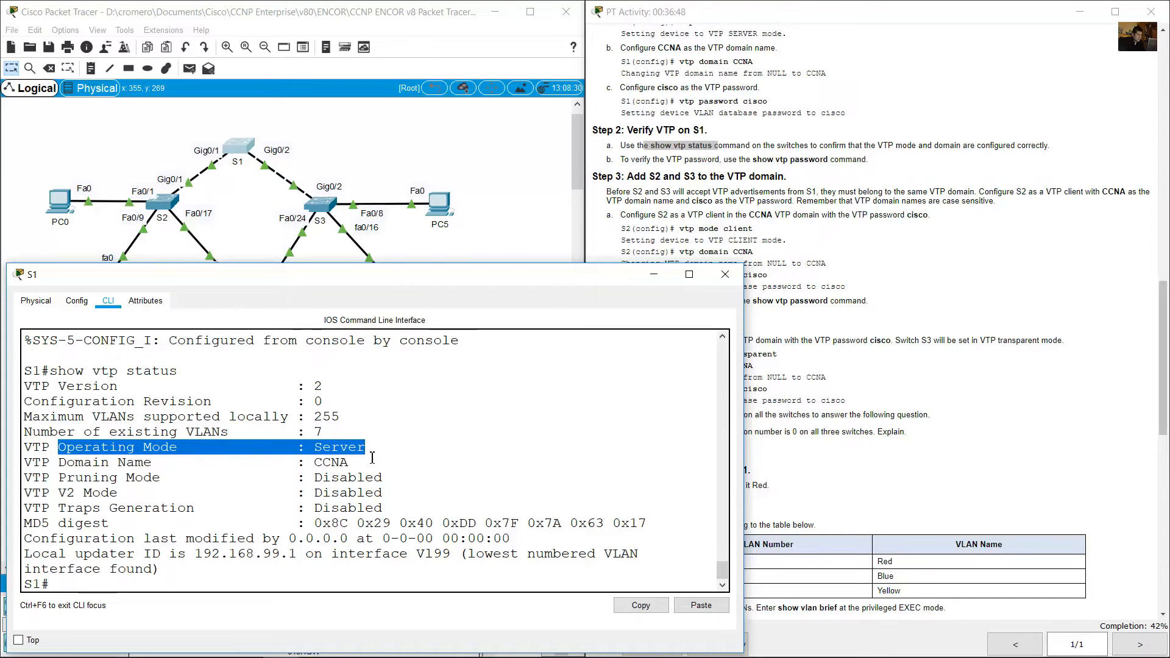
# Verify S1's VTP password with show vtp password, following Step 2 instruction b.
pyautogui.click(634, 176)
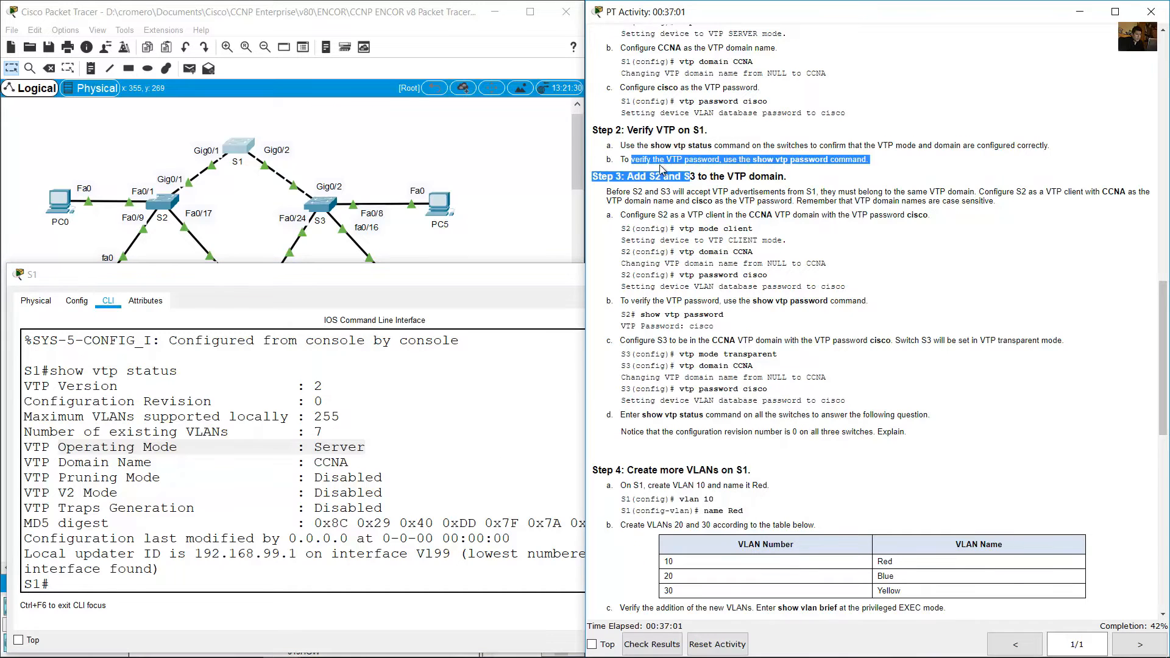
pyautogui.moveTo(632, 159); pyautogui.dragTo(869, 160)
pyautogui.click(449, 402)
pyautogui.write('show vtp status')
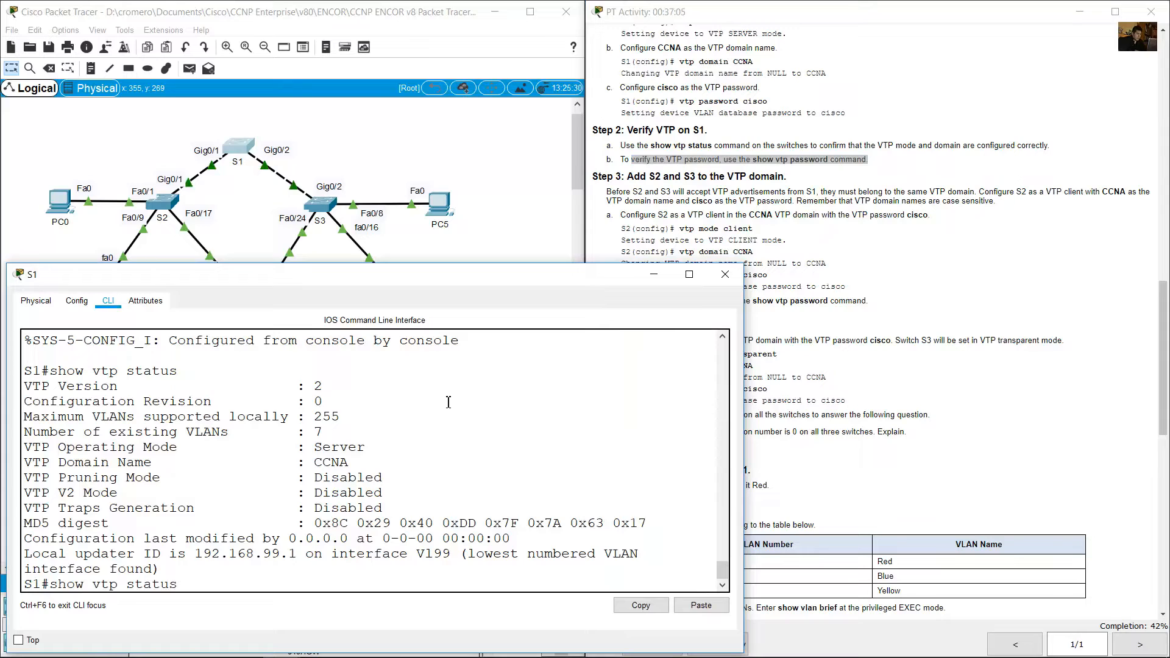
pyautogui.write('sword')
pyautogui.press('Return')
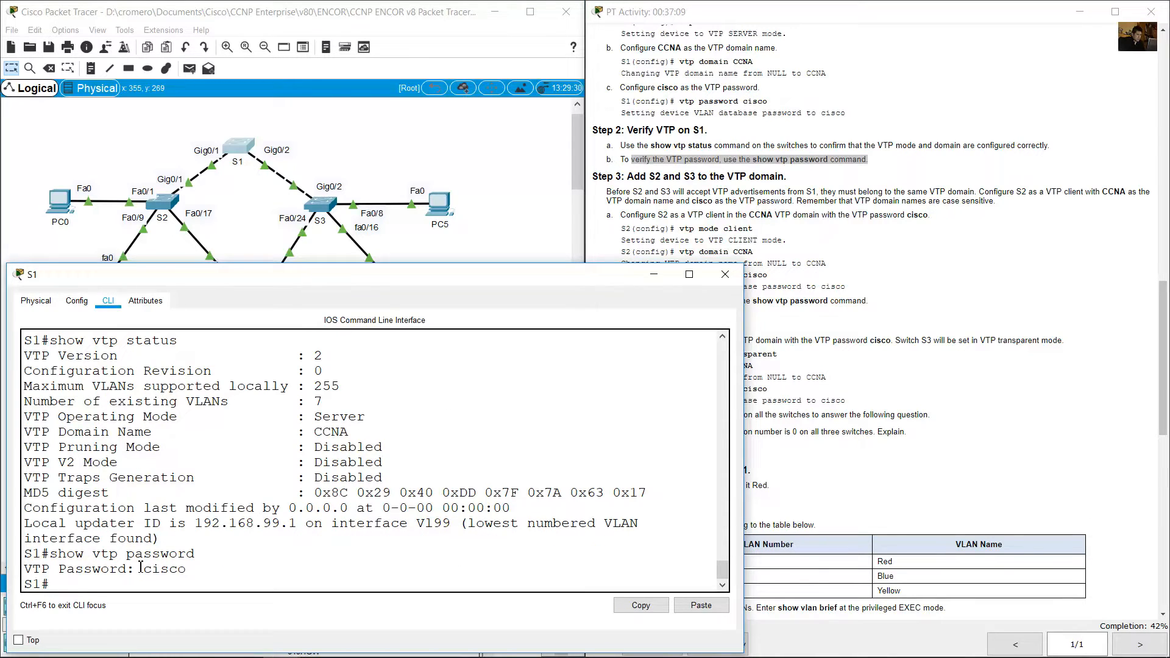
pyautogui.moveTo(137, 568); pyautogui.dragTo(181, 568)
# Read the Step 3 introduction on adding S2 and S3 to the VTP domain and instruction a for the S2 client.
pyautogui.click(816, 281)
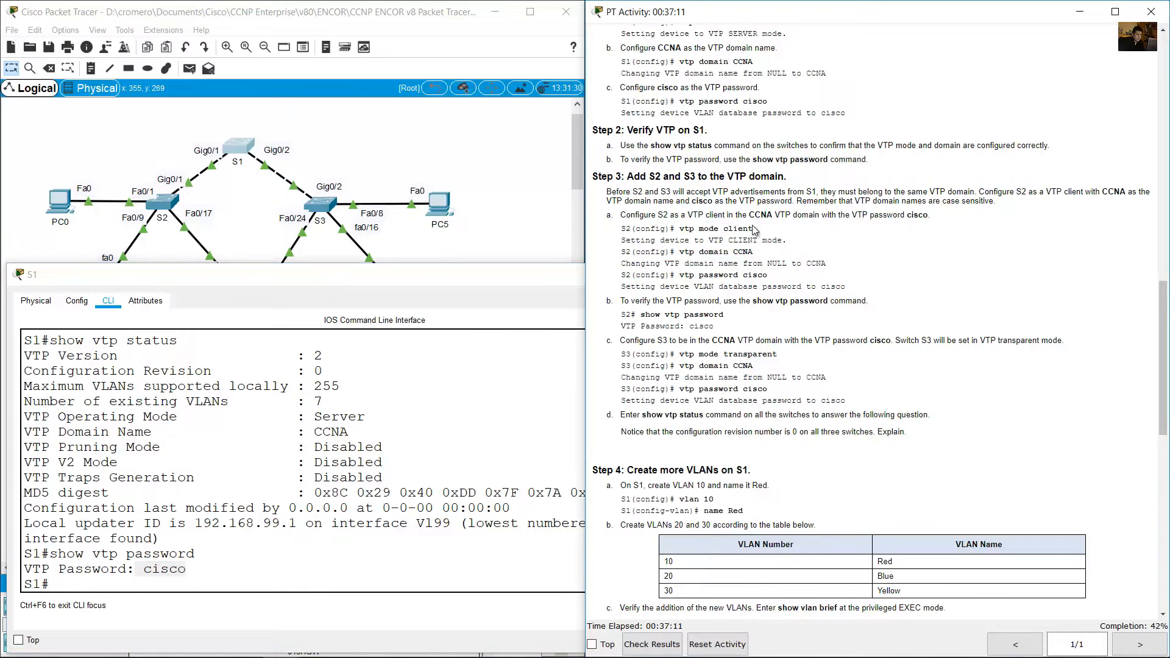
pyautogui.moveTo(639, 177); pyautogui.dragTo(789, 175)
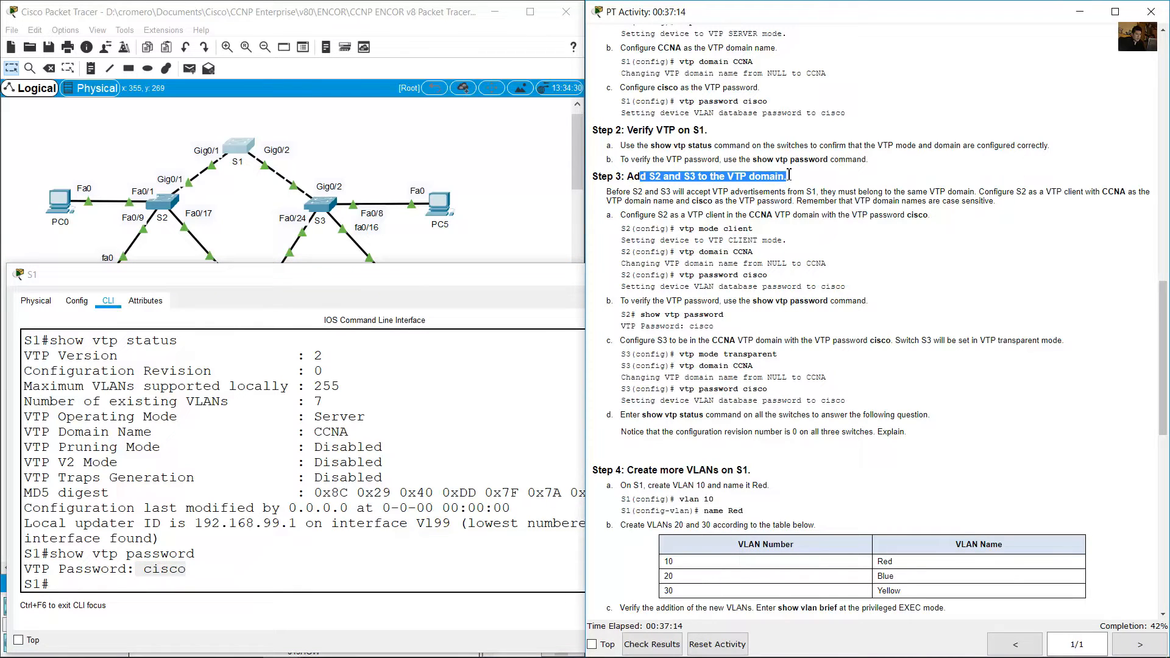
pyautogui.click(786, 215)
pyautogui.moveTo(610, 194); pyautogui.dragTo(988, 203)
pyautogui.click(972, 200)
pyautogui.click(990, 213)
pyautogui.scroll(-3, 969, 206)
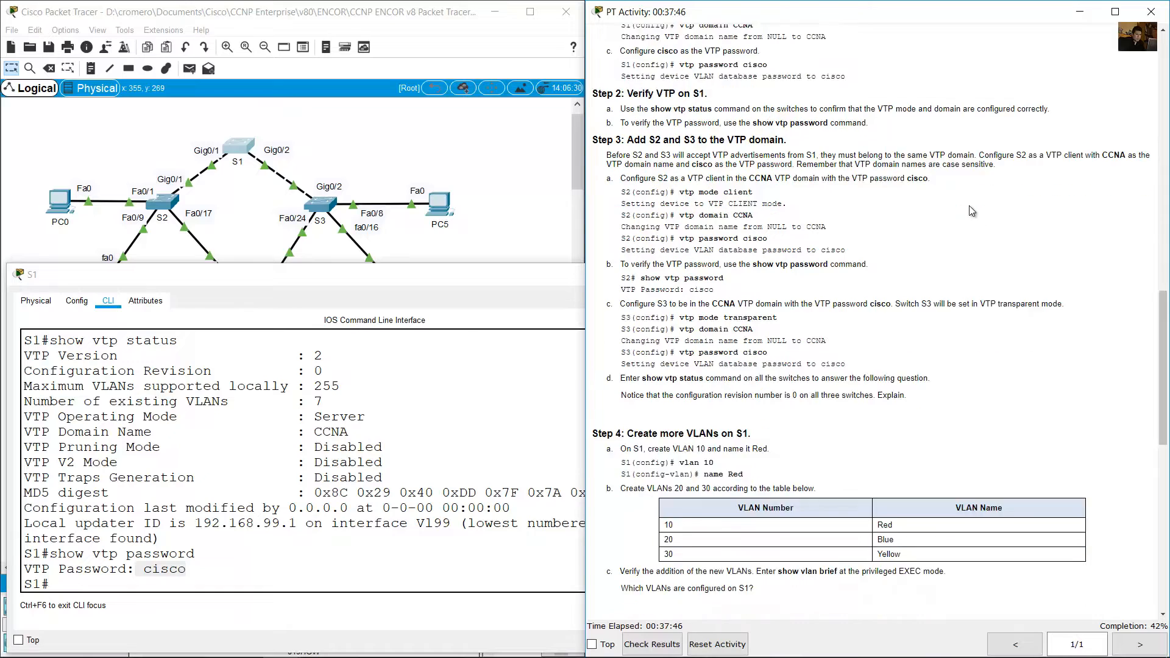
pyautogui.moveTo(627, 110); pyautogui.dragTo(931, 108)
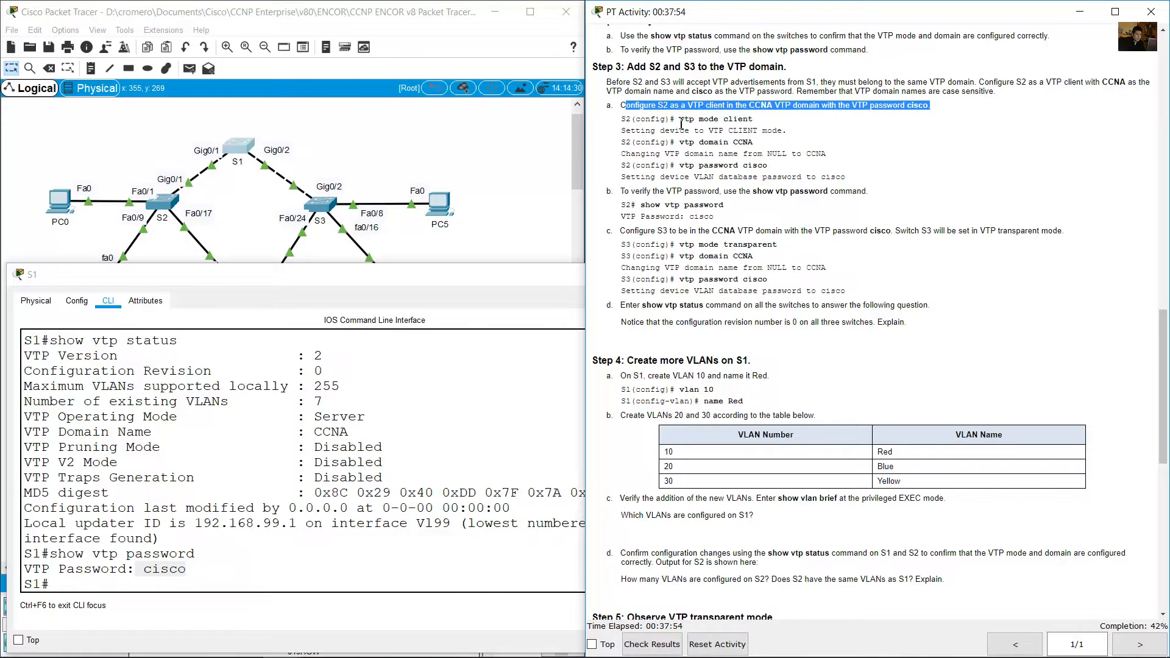
# Open S2's command line and enter global configuration mode with en and conf term.
pyautogui.click(353, 166)
pyautogui.click(165, 204)
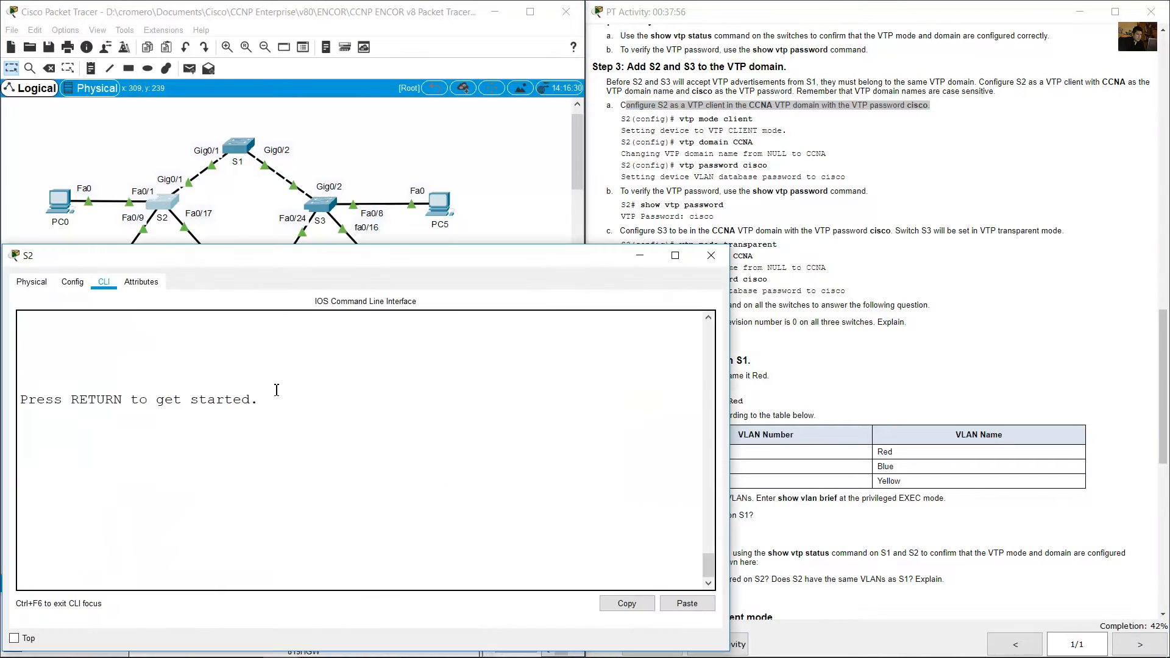
pyautogui.press('Return')
pyautogui.write('en')
pyautogui.press('Return')
pyautogui.write('conf')
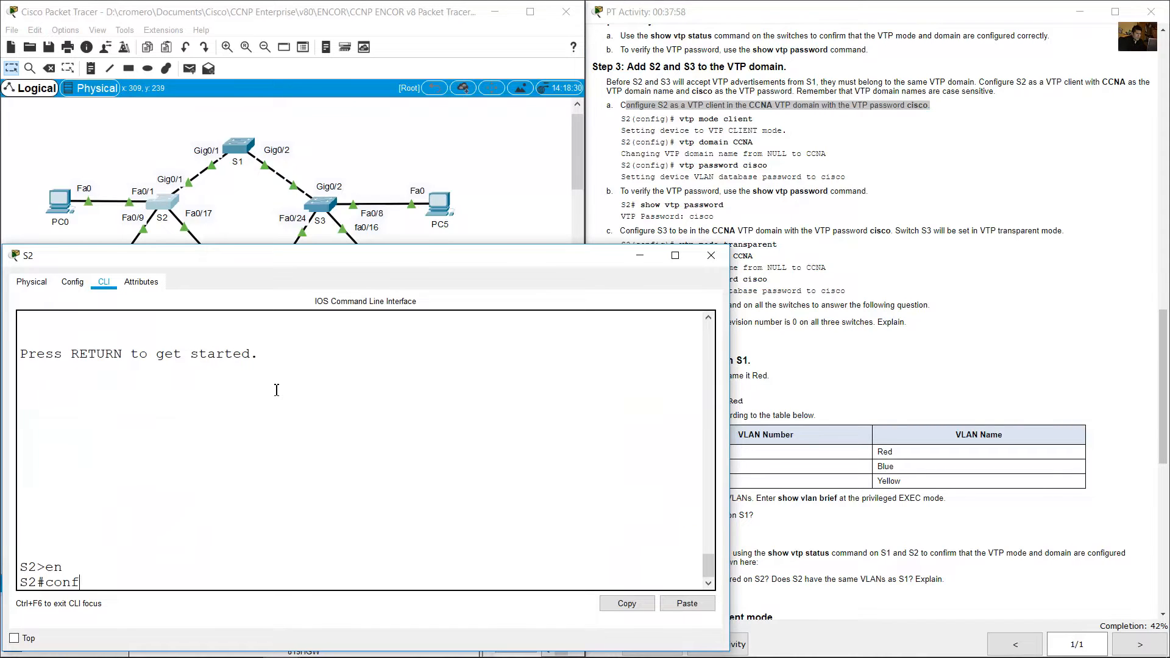
pyautogui.write(' term')
pyautogui.press('Return')
# Review the listed S2 VTP commands and configure S2 as a VTP client with vtp mode client.
pyautogui.click(791, 135)
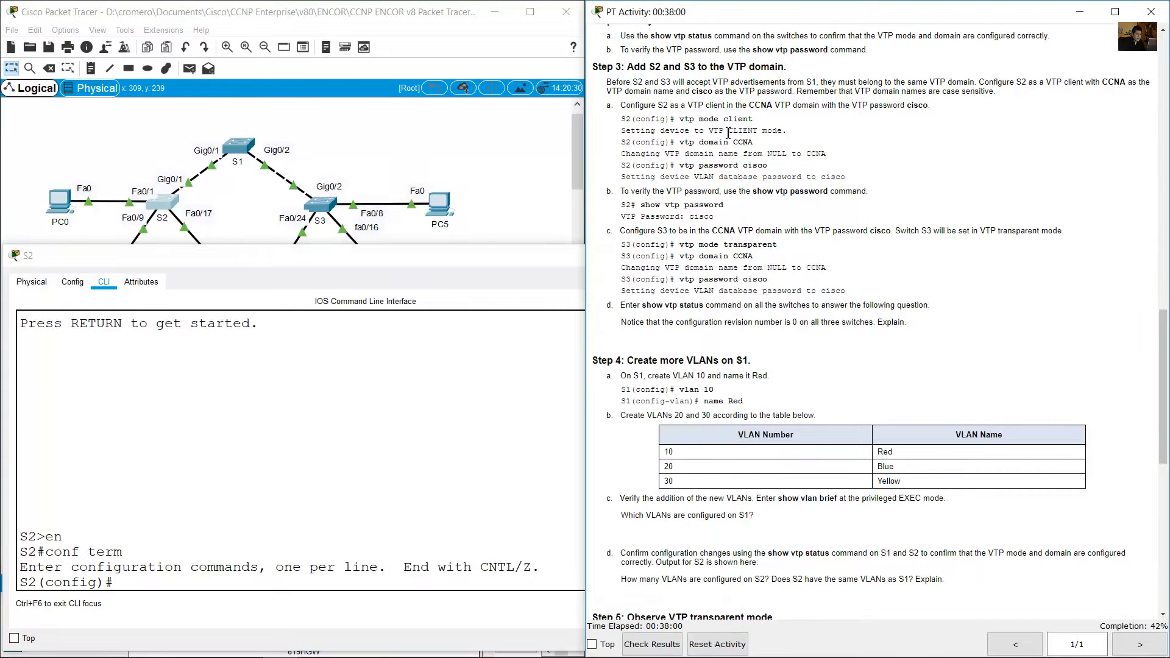
pyautogui.moveTo(676, 119); pyautogui.dragTo(753, 119)
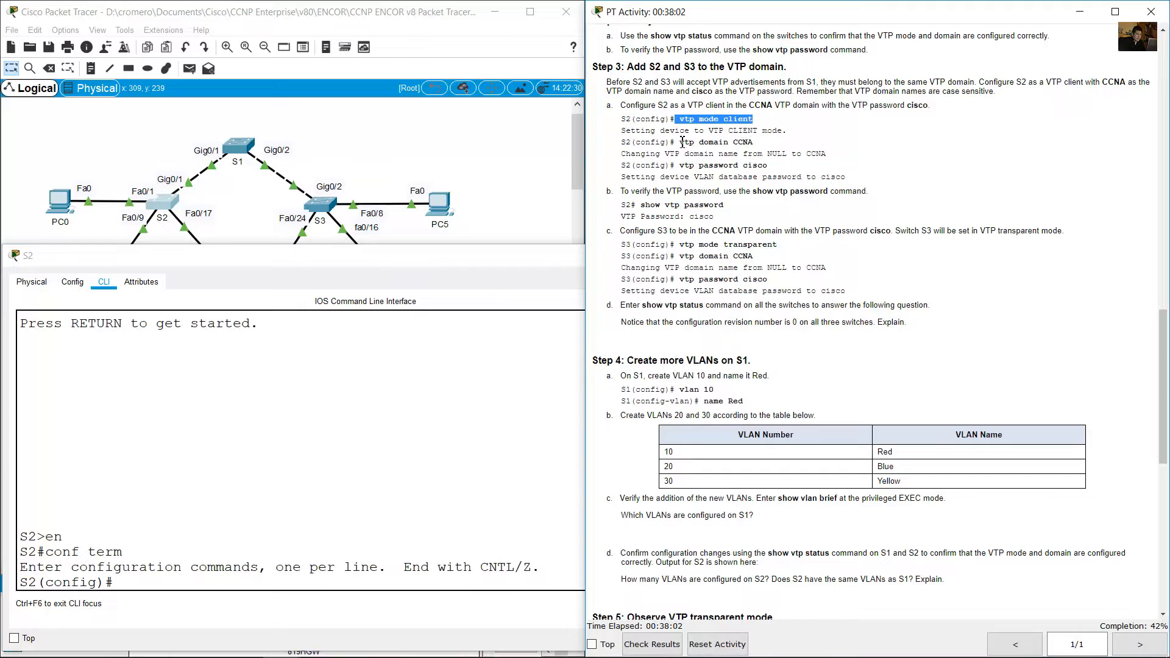
pyautogui.moveTo(676, 142); pyautogui.dragTo(755, 142)
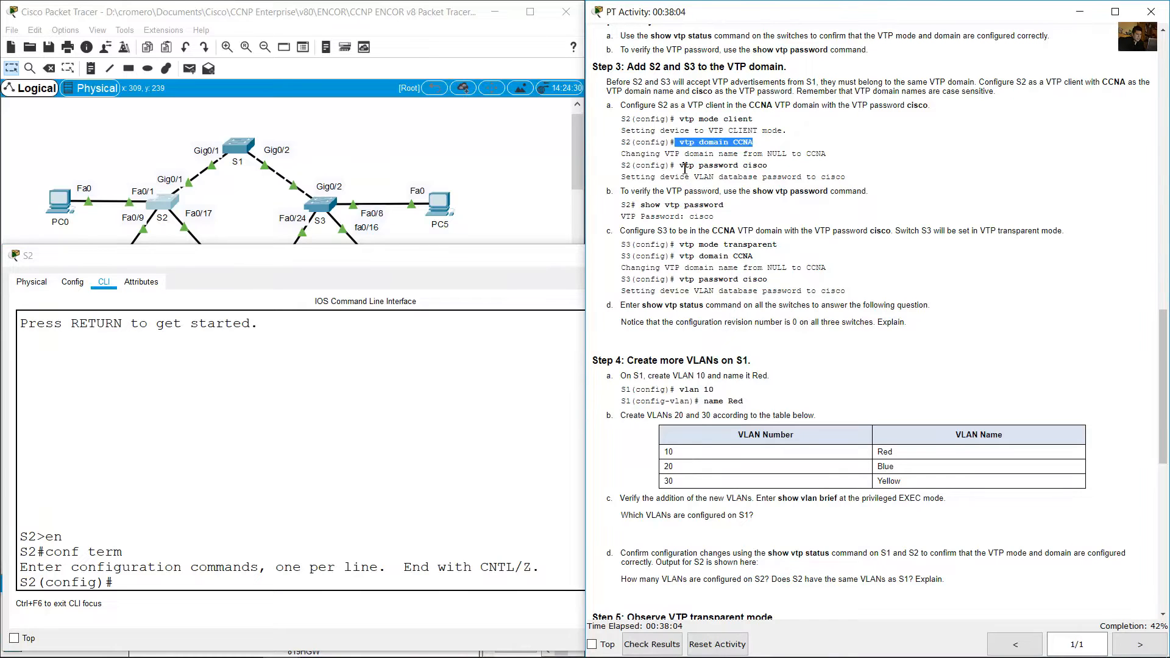
pyautogui.moveTo(685, 166); pyautogui.dragTo(767, 165)
pyautogui.click(475, 387)
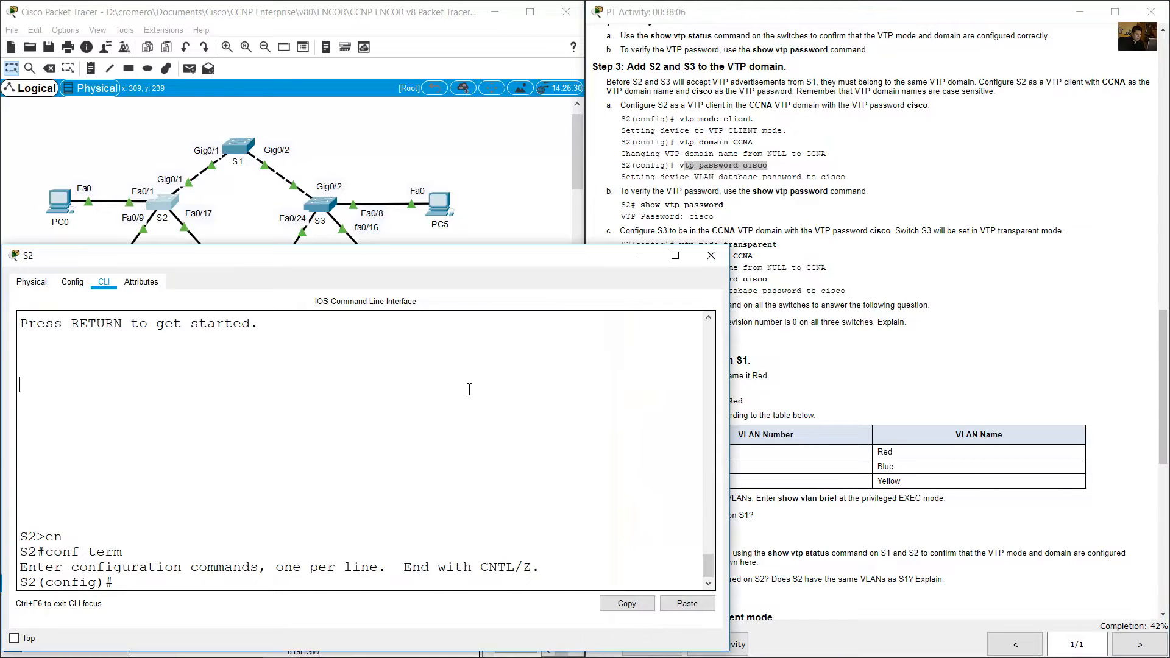
pyautogui.write('vtp mode client')
pyautogui.press('Return')
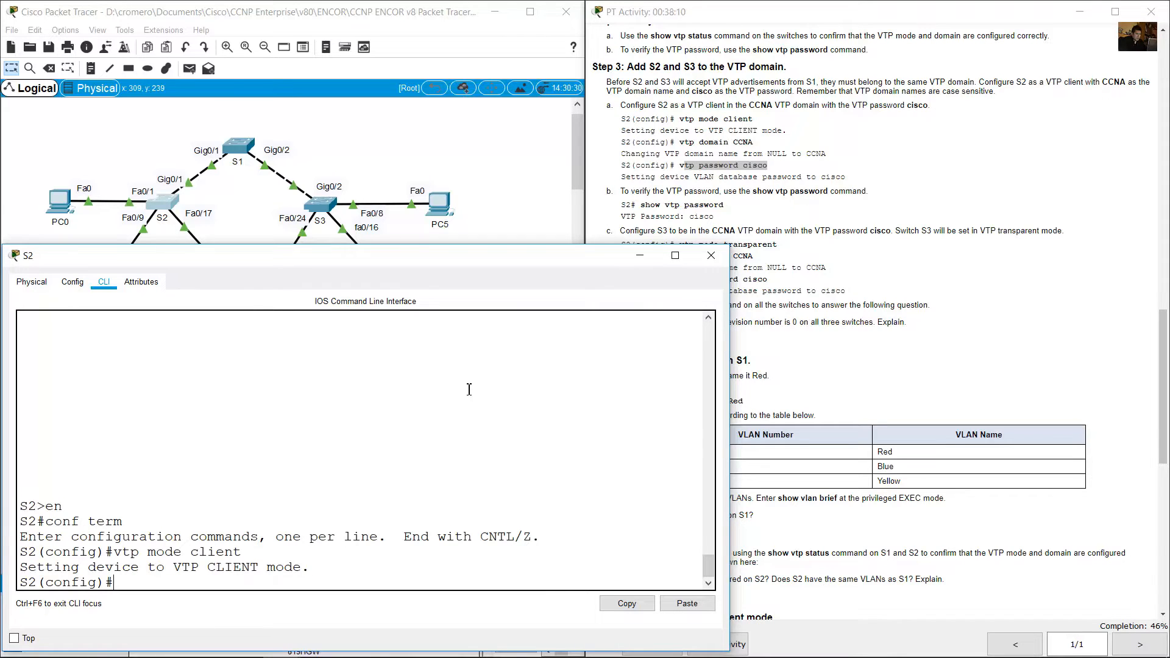
# Set CCNA as S2's VTP domain name with vtp domain CCNA.
pyautogui.write('ctp domain CCNA')
pyautogui.press('Left')
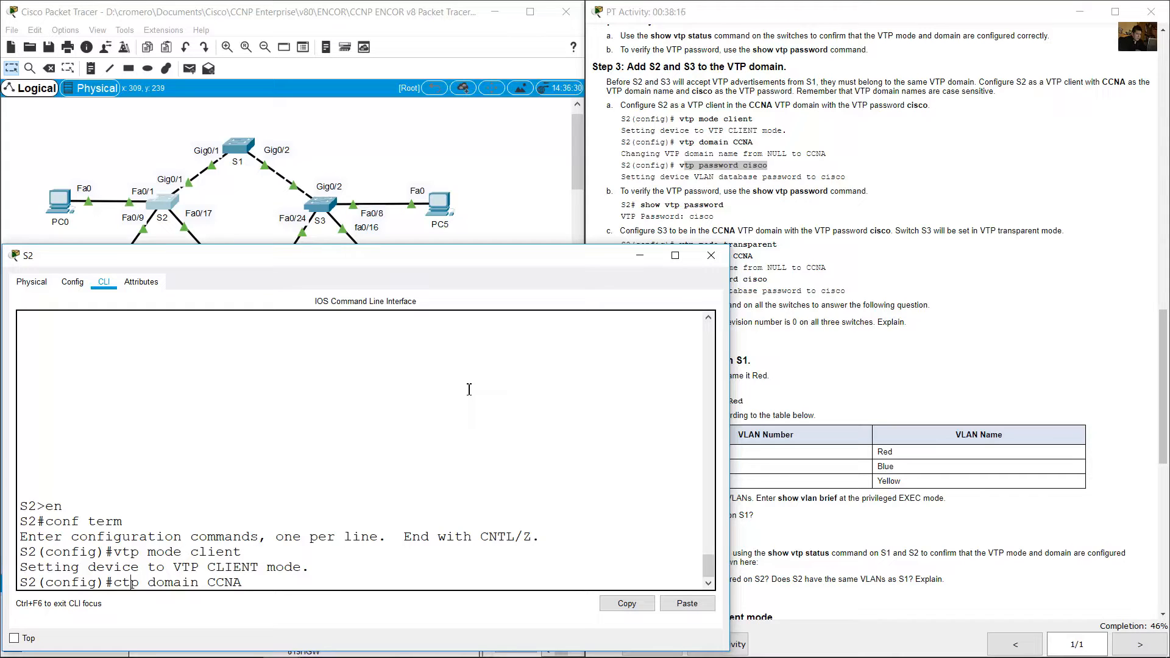
pyautogui.press('Left')
pyautogui.press('BackSpace')
pyautogui.write('v')
pyautogui.press('Right')
pyautogui.press('Return')
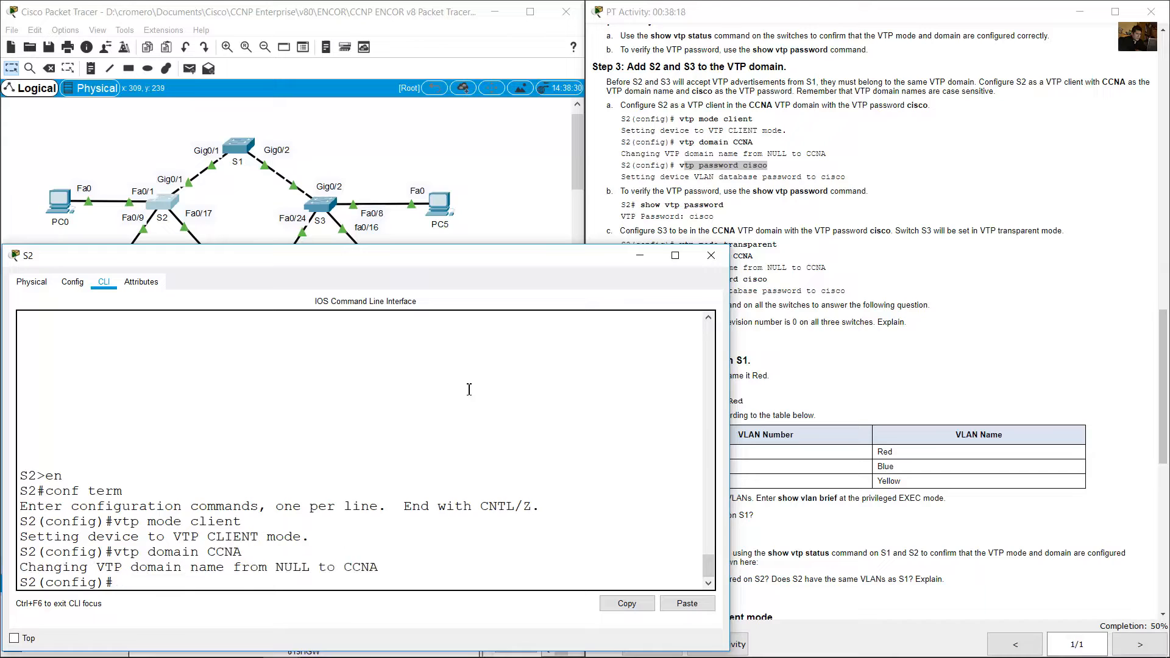
# Set S2's VTP password with the vtp password command, using the same password as on S1.
pyautogui.write('vtp password cisco')
pyautogui.press('Return')
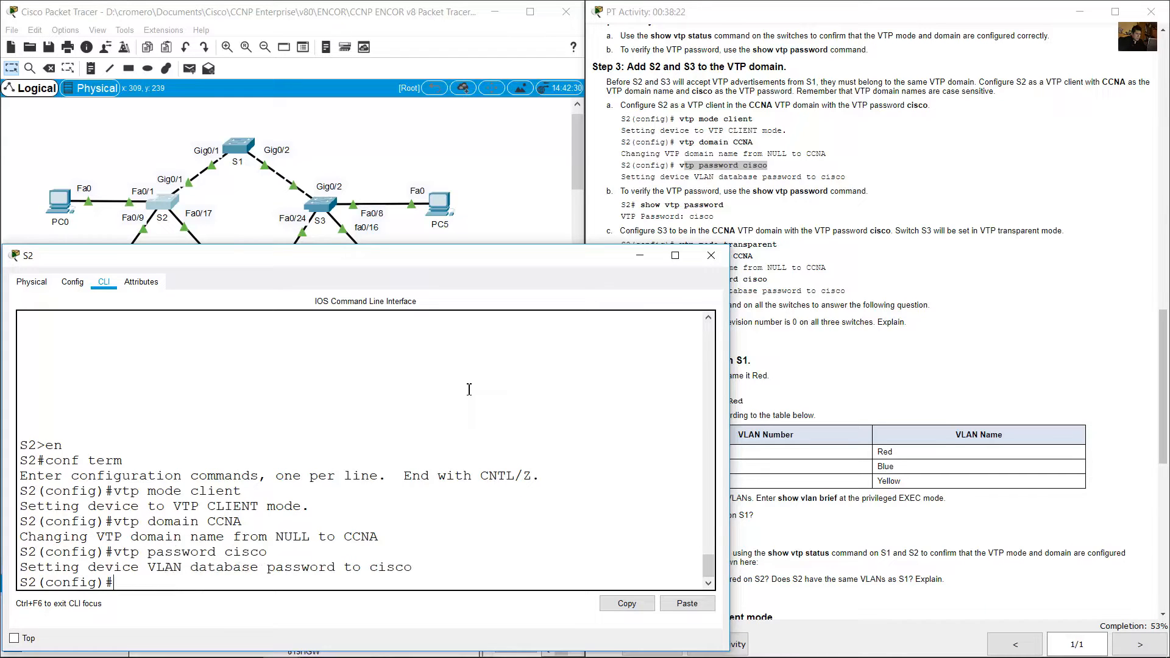
# Leave configuration mode on S2 and verify its VTP password with show vtp password, following instruction b.
pyautogui.click(760, 181)
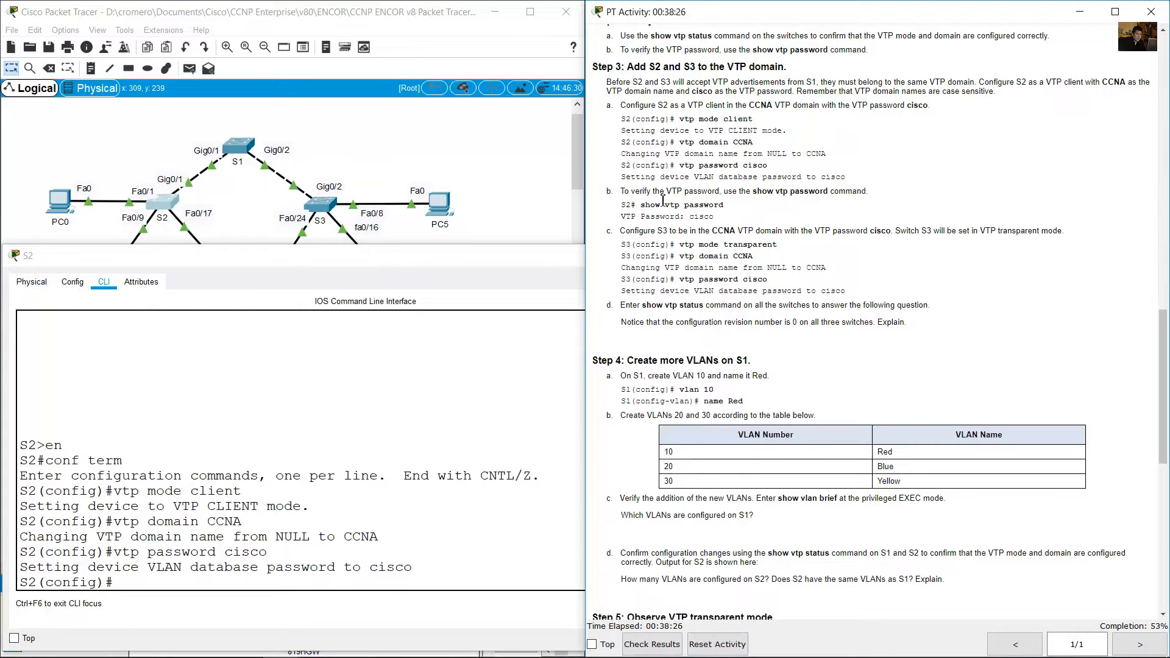
pyautogui.moveTo(629, 192); pyautogui.dragTo(740, 193)
pyautogui.click(388, 456)
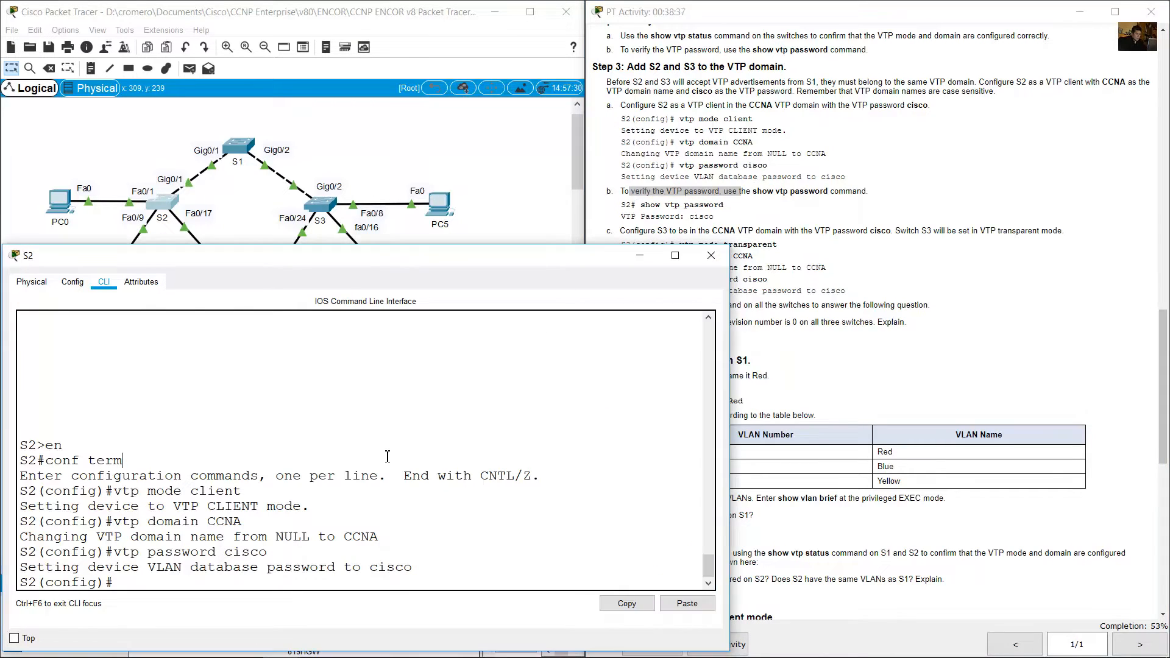
pyautogui.write('end')
pyautogui.press('Return')
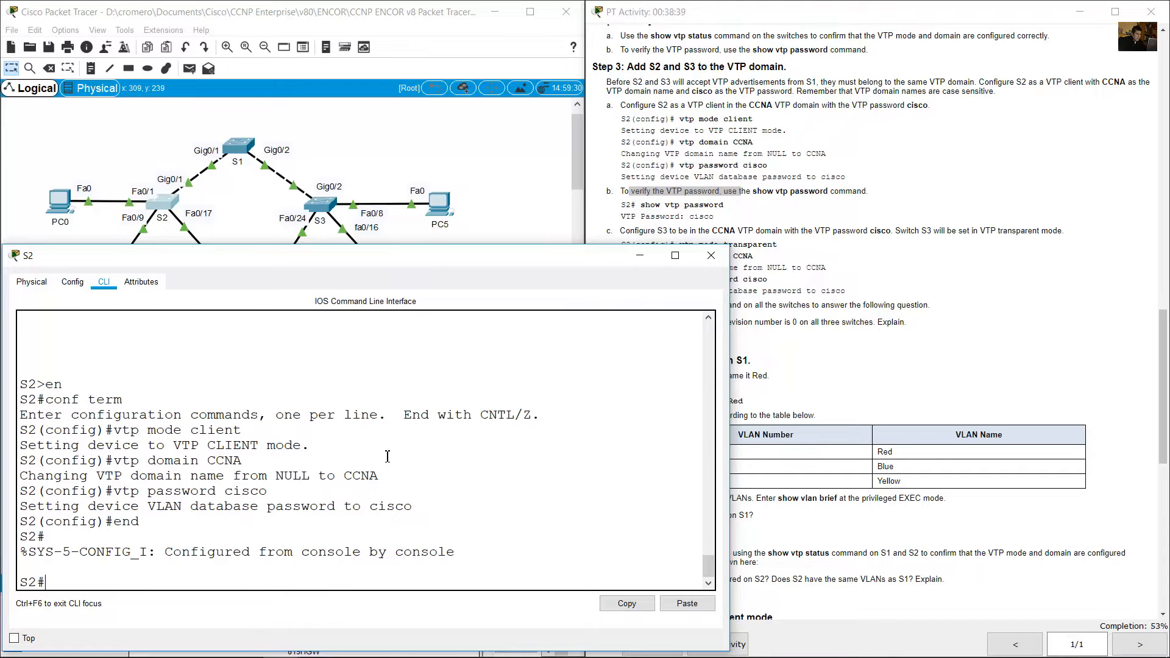
pyautogui.write('show vtp password')
pyautogui.press('Return')
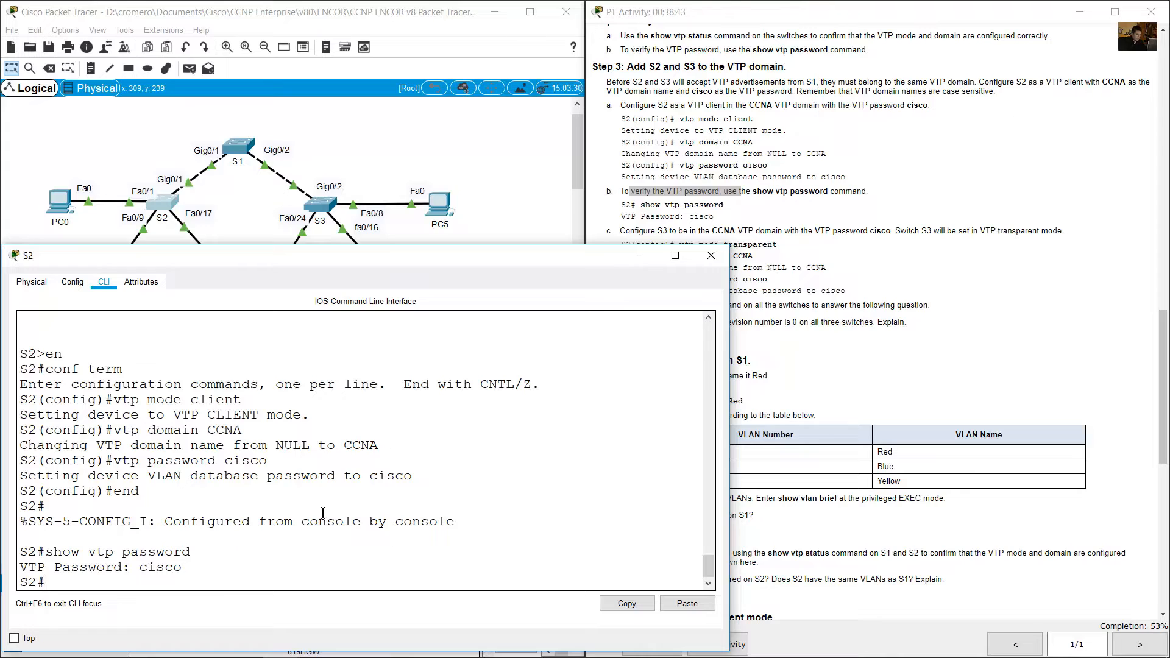
pyautogui.moveTo(142, 571); pyautogui.dragTo(182, 571)
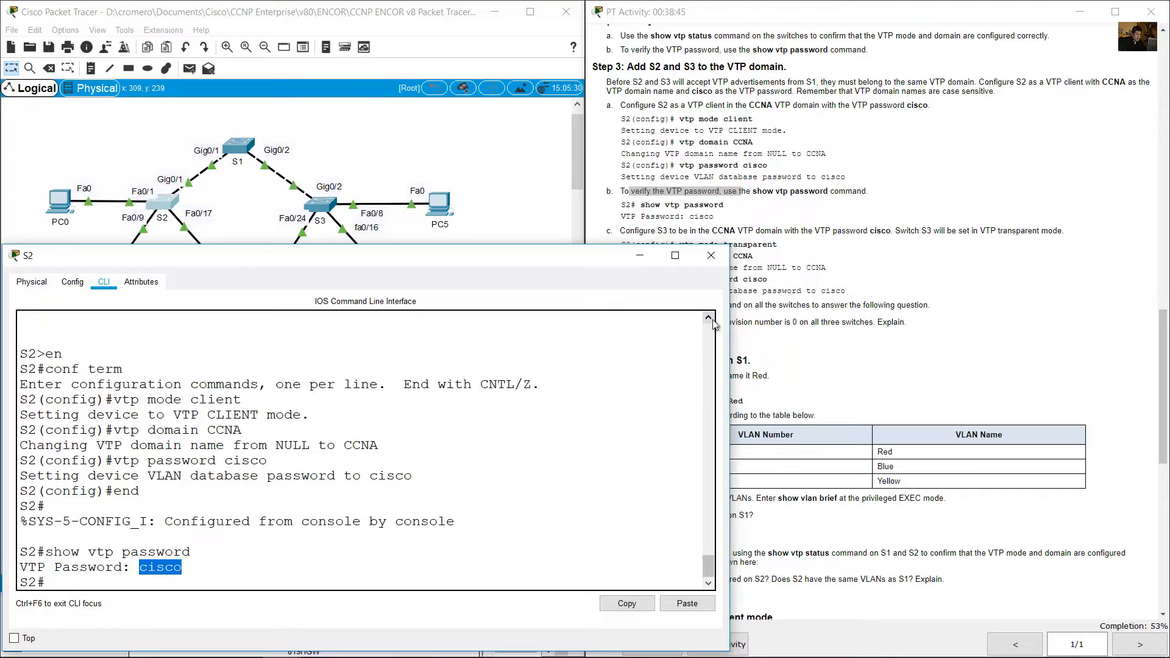
# Review instruction c and its listed commands for adding S3 to the CCNA VTP domain in transparent mode.
pyautogui.click(818, 261)
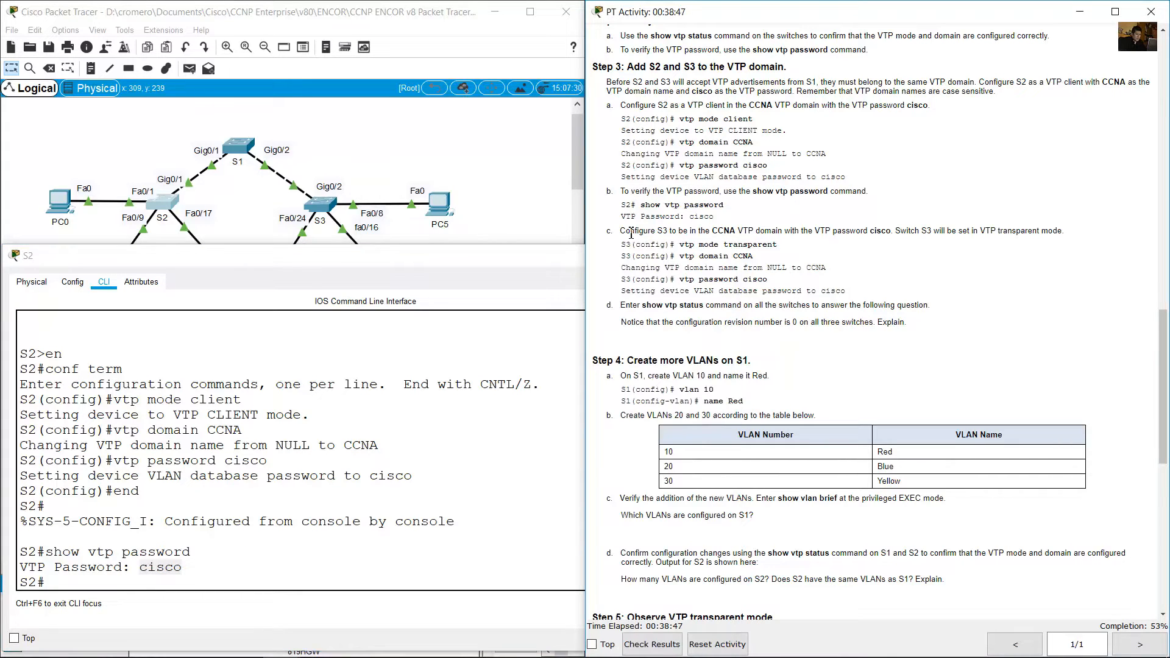
pyautogui.moveTo(631, 233); pyautogui.dragTo(1071, 234)
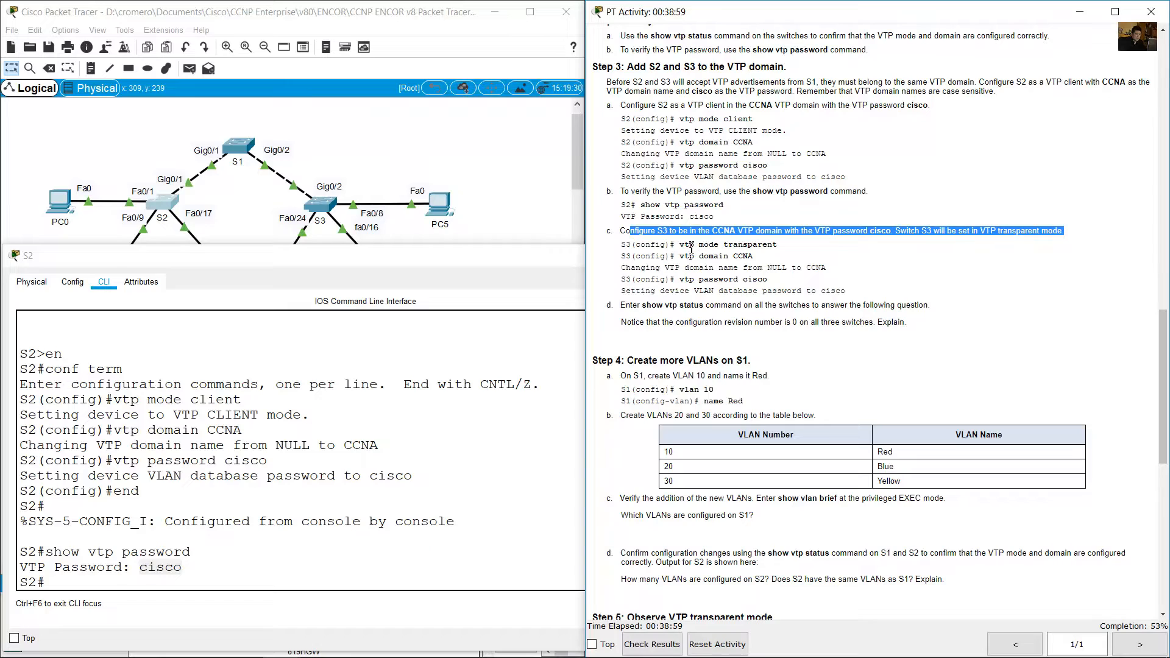
pyautogui.moveTo(685, 247); pyautogui.dragTo(783, 251)
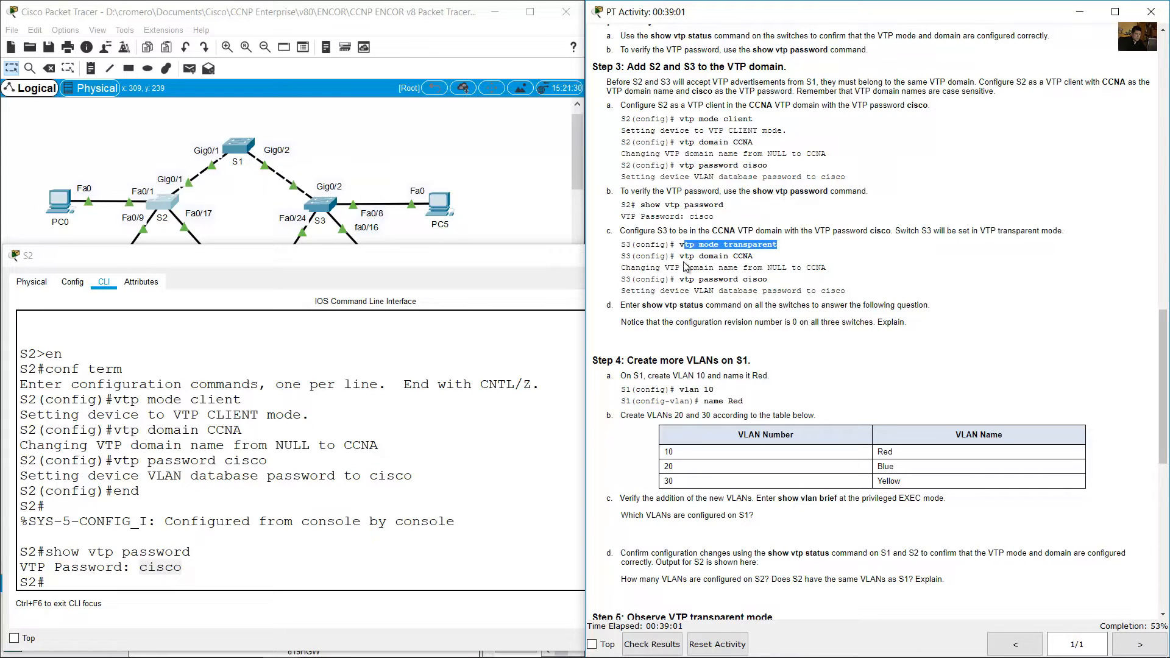
pyautogui.moveTo(685, 259); pyautogui.dragTo(755, 258)
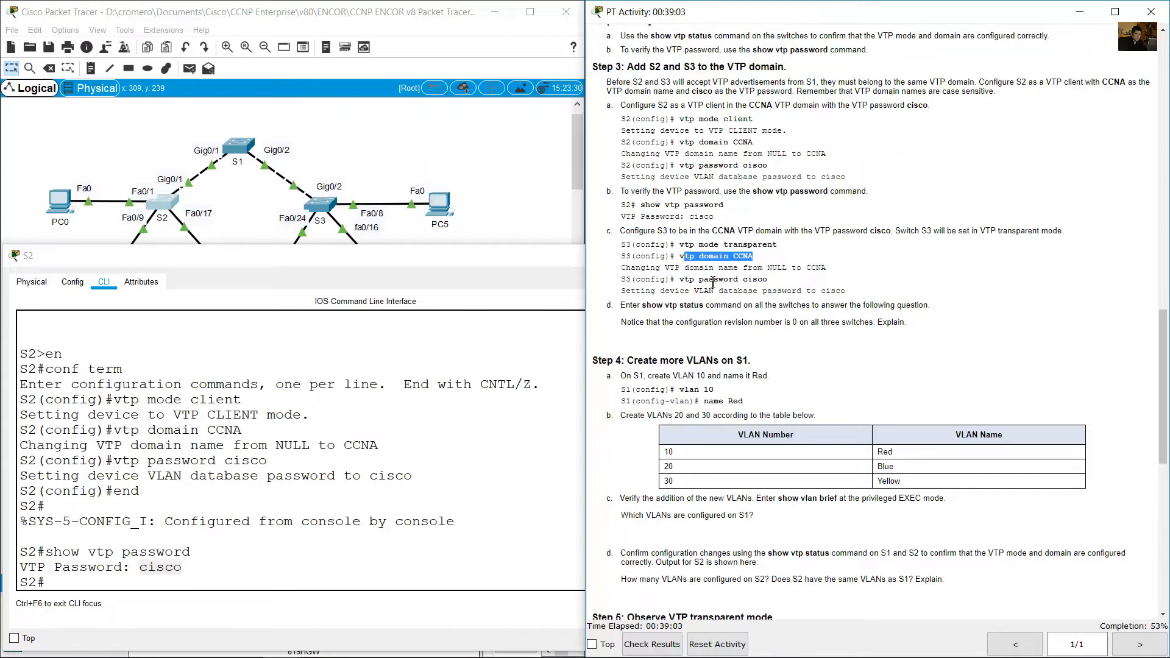
pyautogui.moveTo(686, 280); pyautogui.dragTo(762, 268)
# Enter global configuration mode on S3 and set its VTP mode with vtp mode transparent.
pyautogui.click(413, 165)
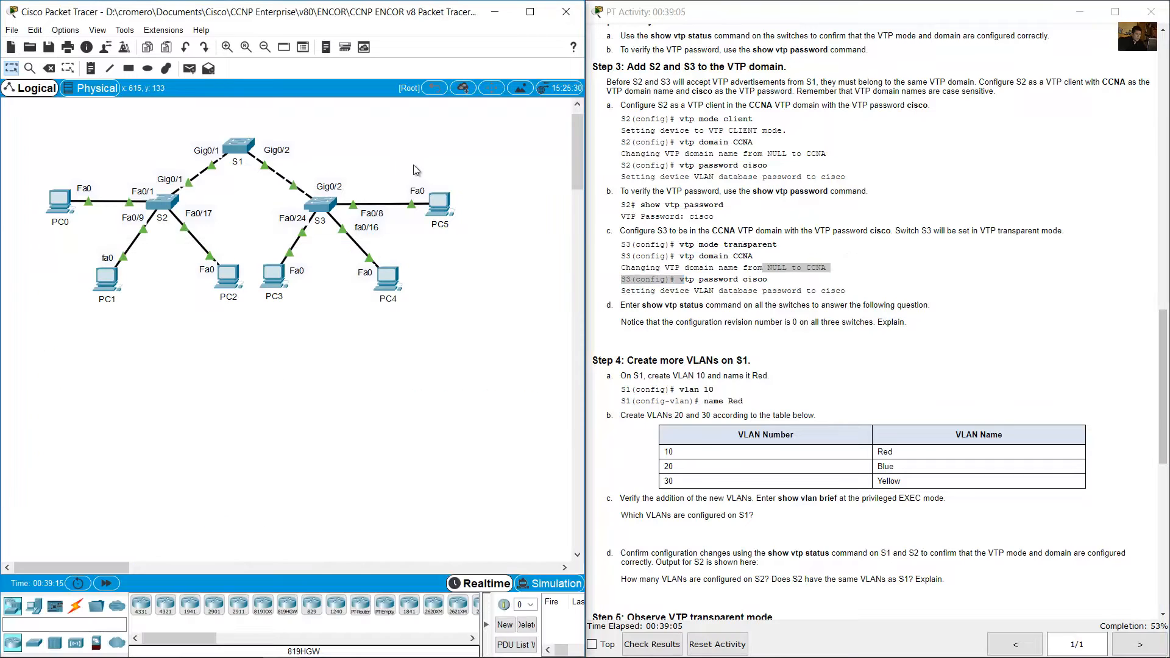
pyautogui.click(327, 206)
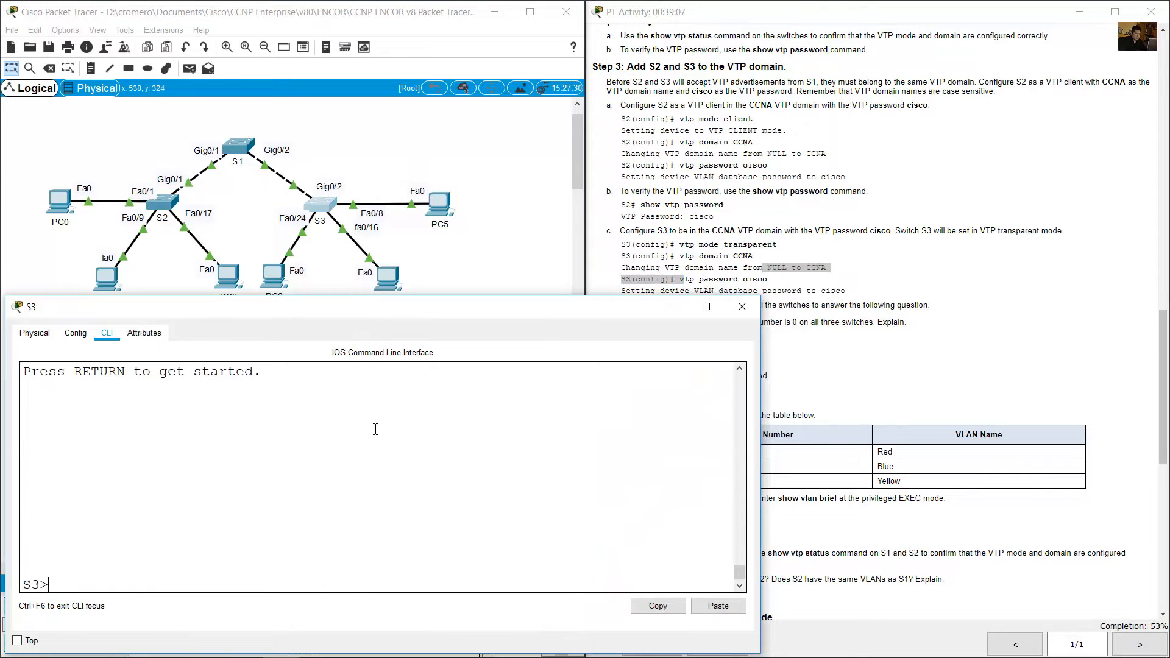
pyautogui.press('Return')
pyautogui.write('en')
pyautogui.press('Return')
pyautogui.write('conf term')
pyautogui.press('Return')
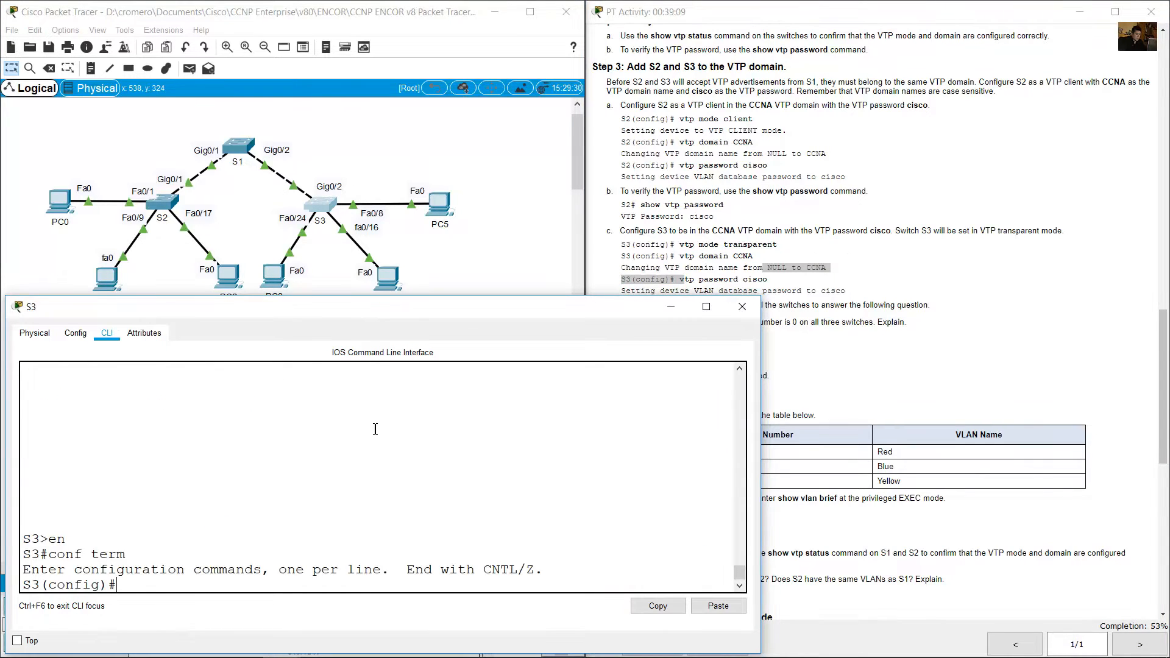
pyautogui.write('vtp mode transpar')
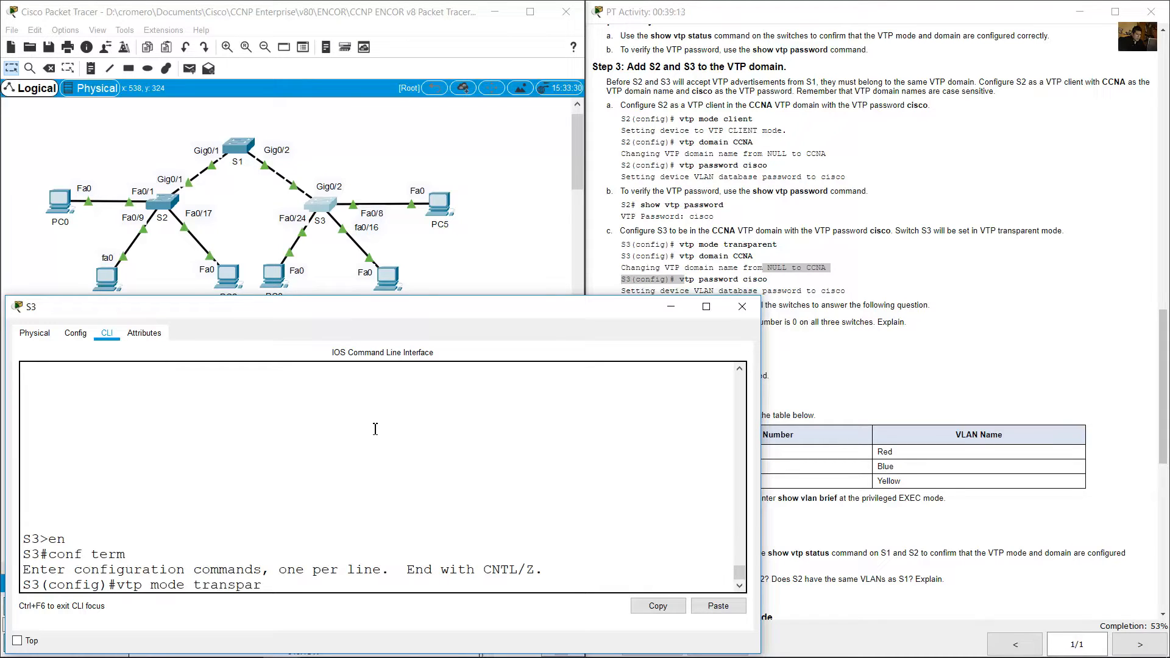
pyautogui.write('ent')
pyautogui.press('Return')
# Set CCNA as S3's VTP domain name with vtp domain CCNA.
pyautogui.write('vt')
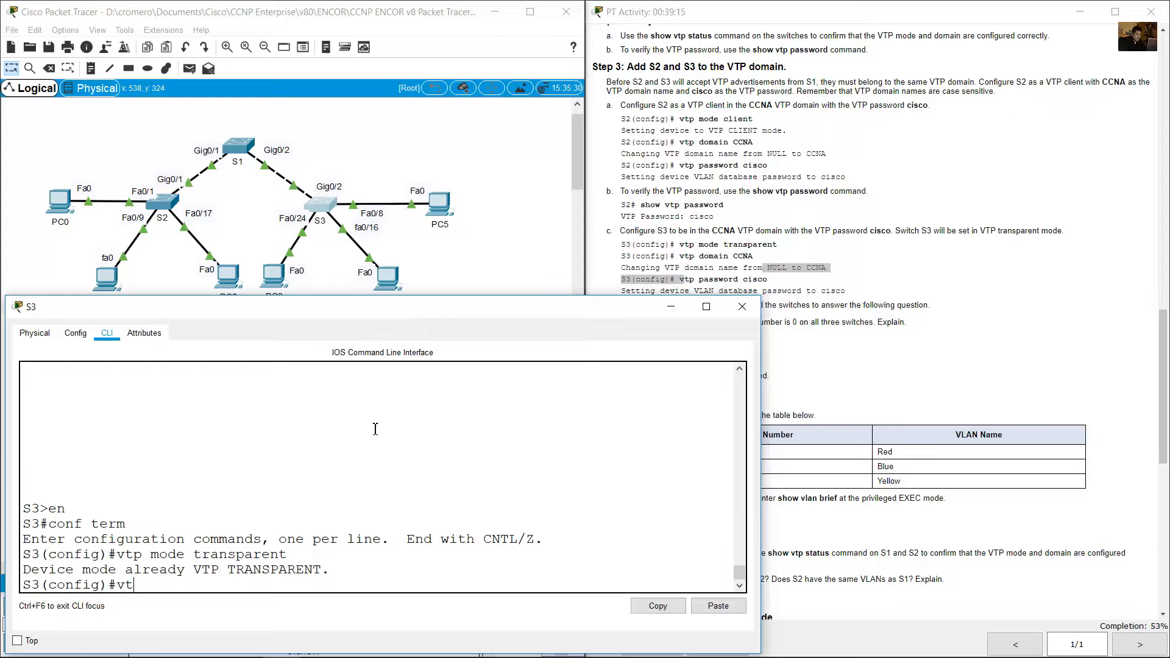
pyautogui.write('p domain CCNA')
pyautogui.press('Return')
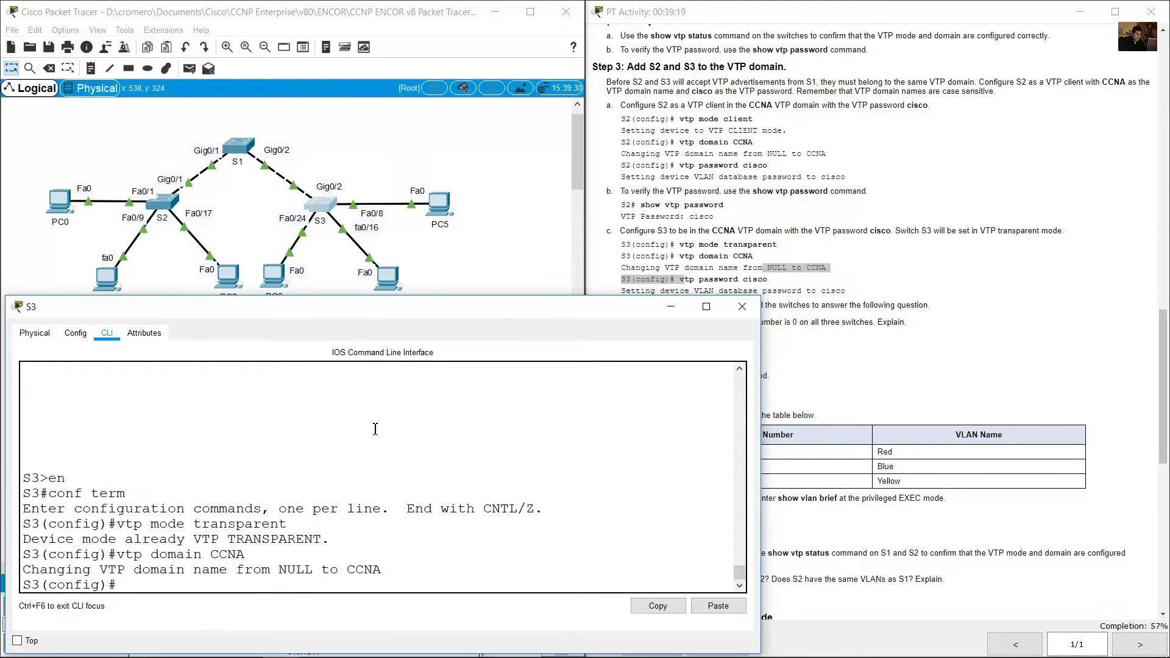
# Set S3's VTP password with the vtp password command, using the password given in instruction c.
pyautogui.write('vtp password cisco')
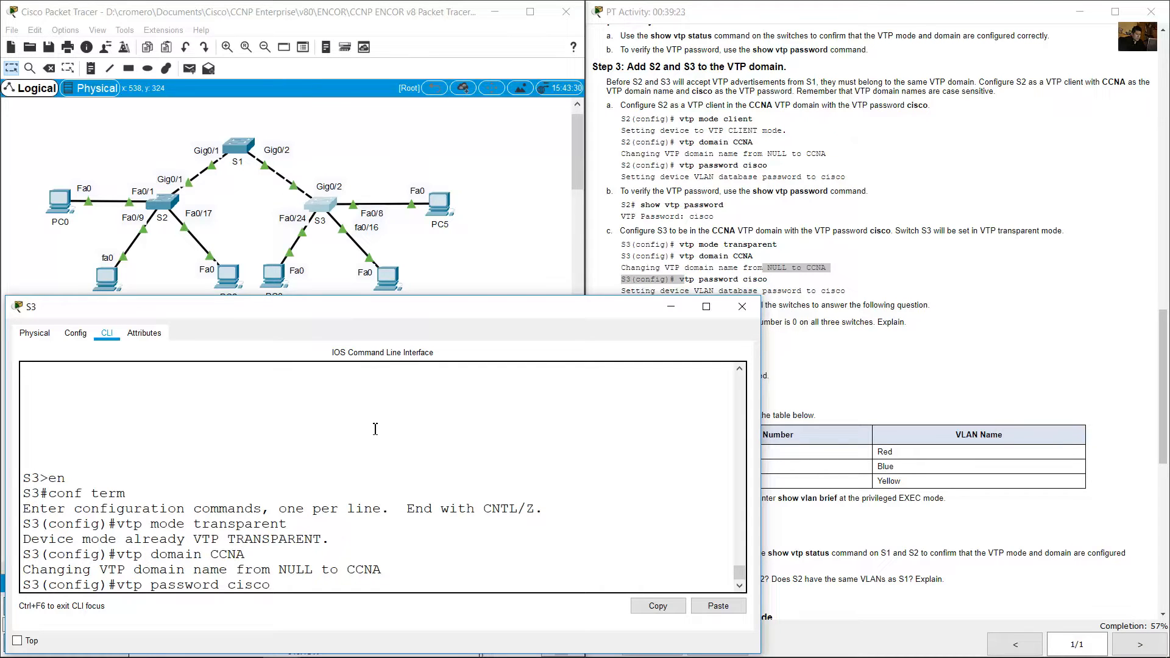
pyautogui.press('Return')
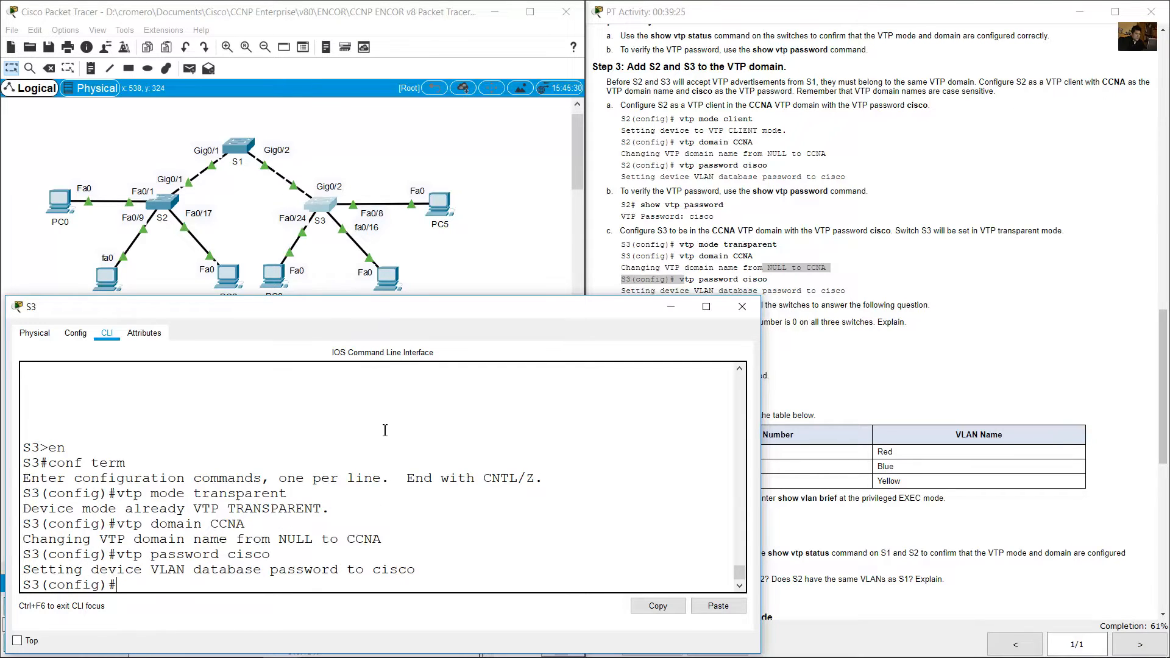
# Read instruction d about checking all switches and examine S1's existing show vtp status output.
pyautogui.click(503, 250)
pyautogui.click(804, 224)
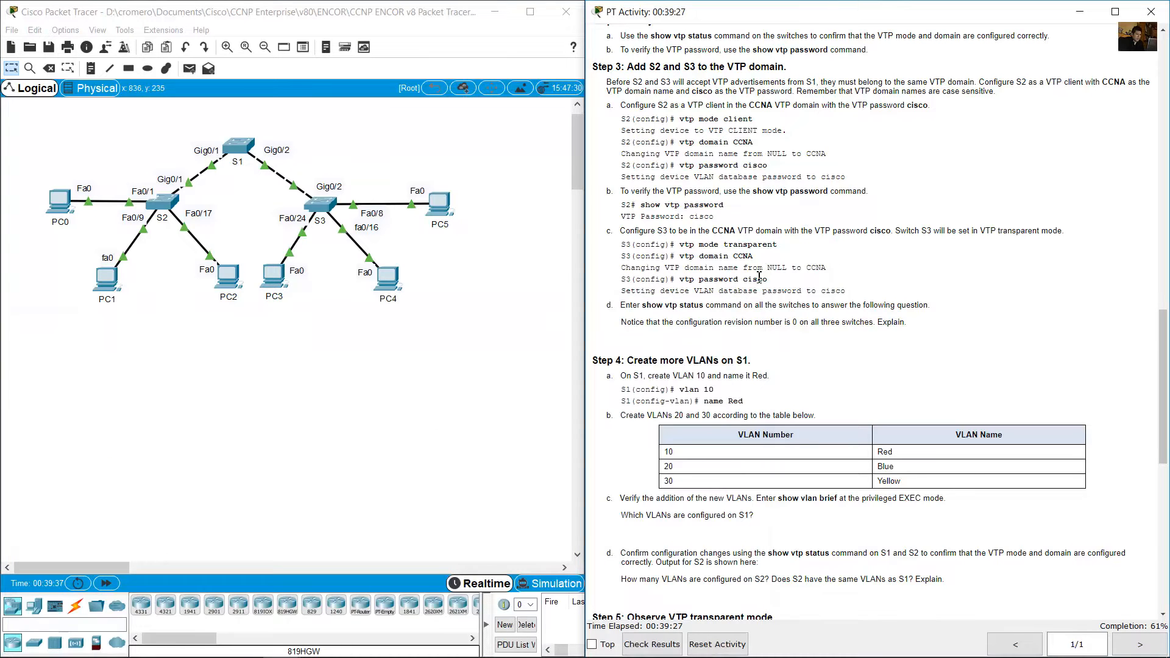
pyautogui.moveTo(638, 305); pyautogui.dragTo(936, 308)
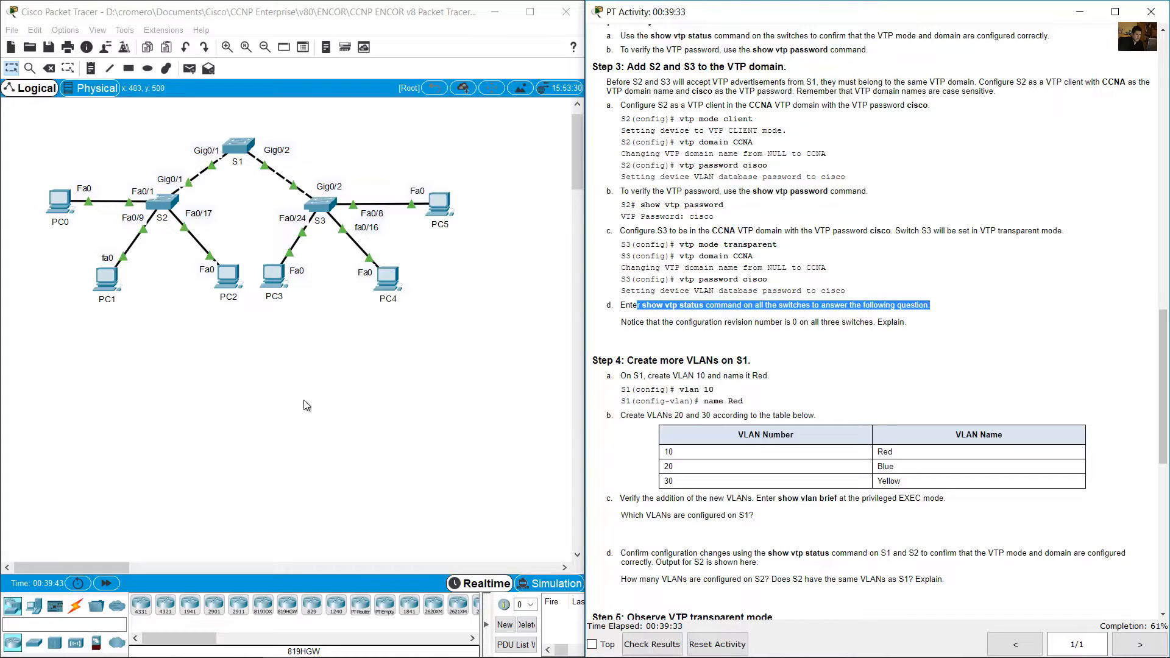
pyautogui.click(285, 397)
pyautogui.click(238, 147)
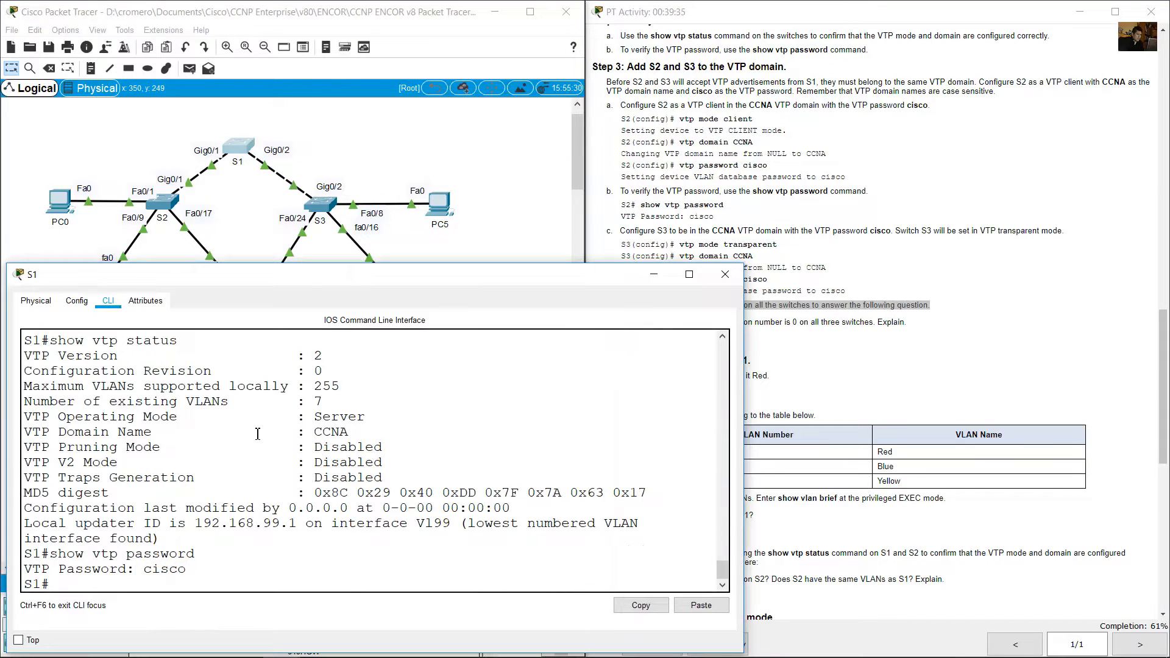
pyautogui.moveTo(58, 340); pyautogui.dragTo(160, 539)
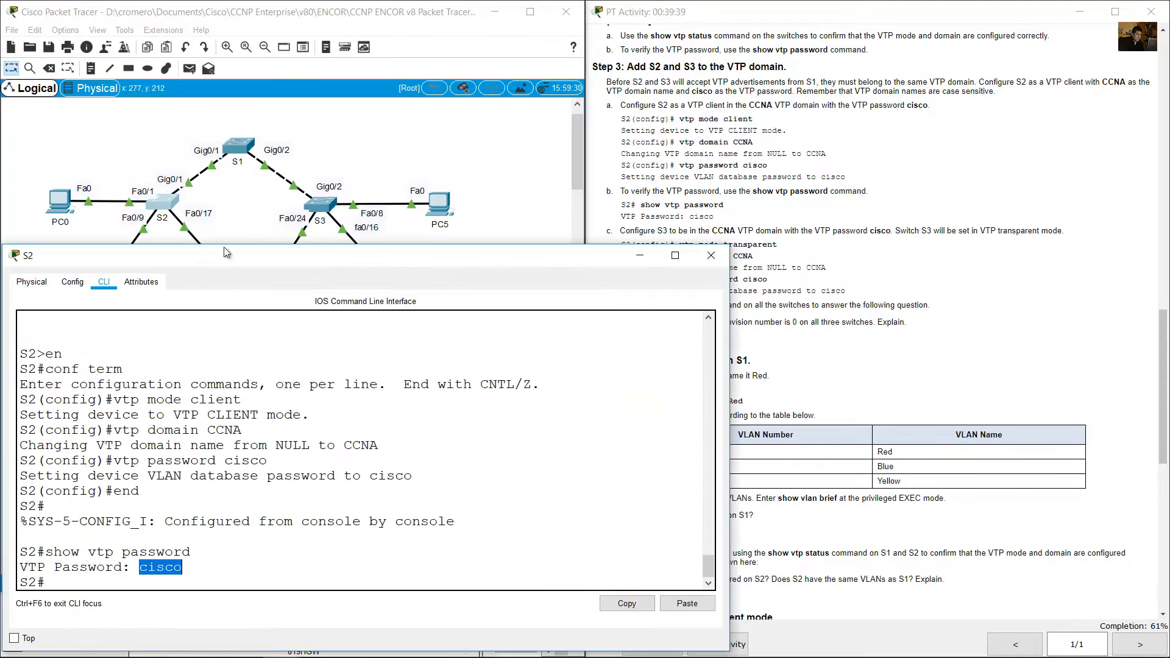
# Check S2's VTP status with show vtp status.
pyautogui.click(277, 453)
pyautogui.write('show')
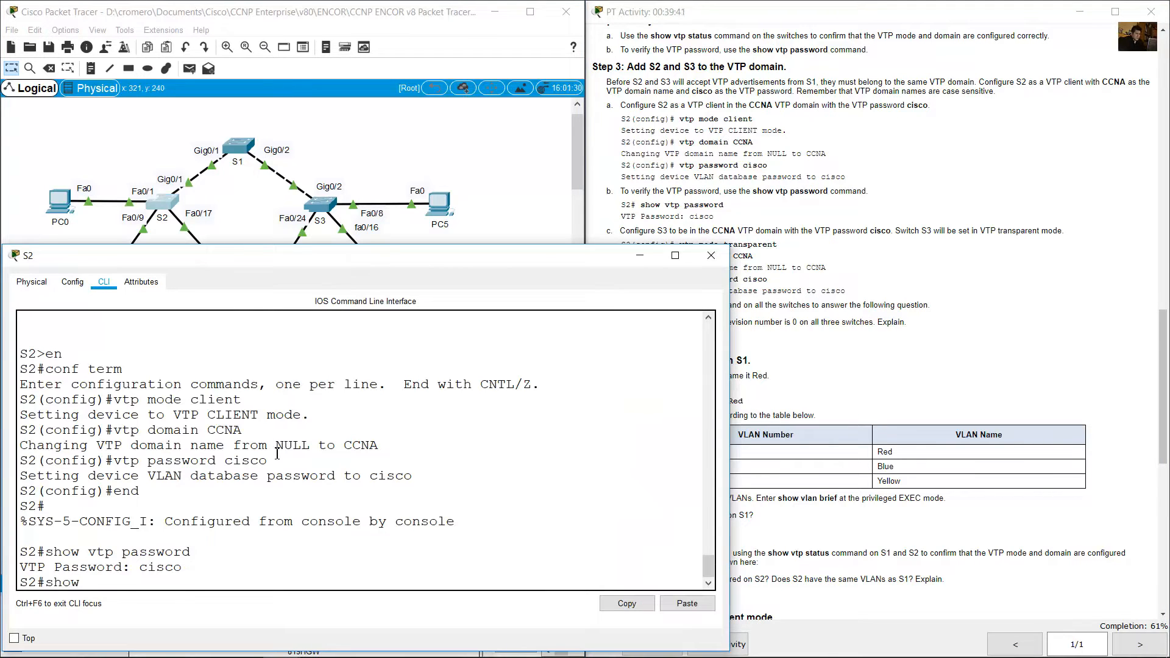
pyautogui.write(' vtp status')
pyautogui.press('Return')
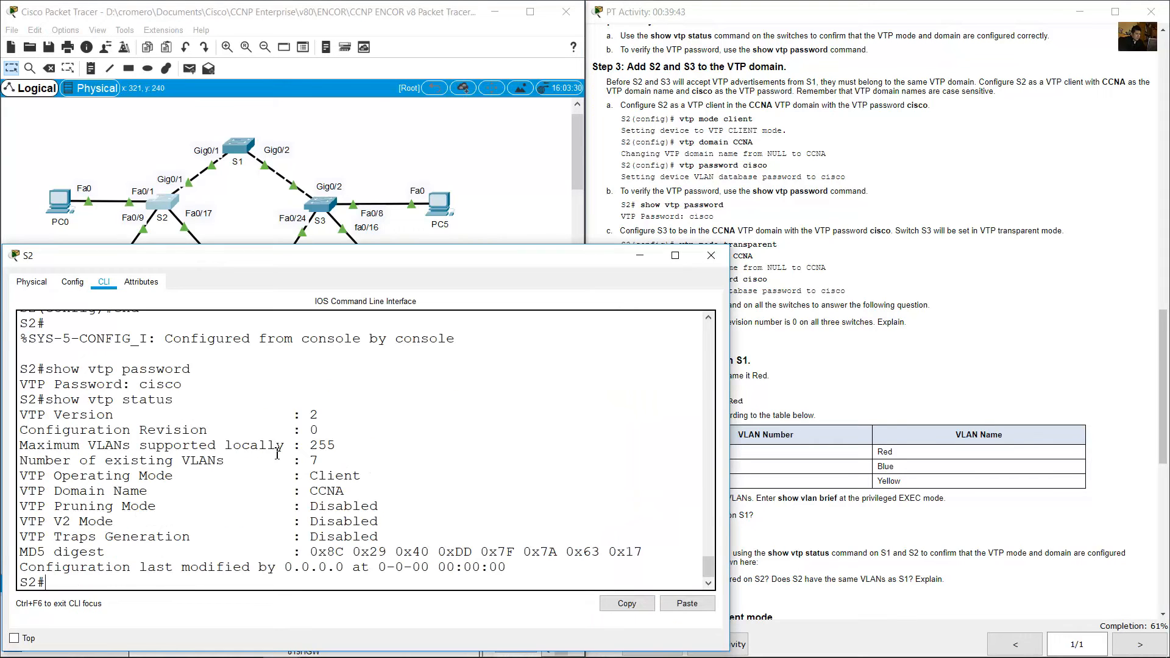
# Leave configuration mode on S3 and check its VTP status with show vtp status.
pyautogui.click(353, 123)
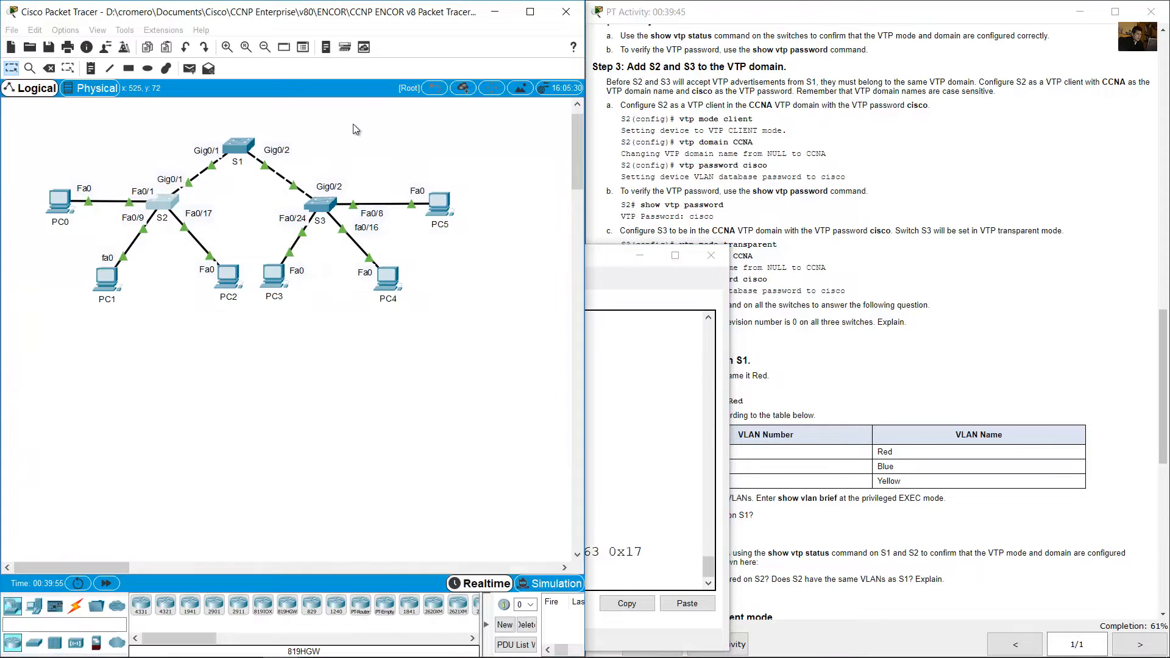
pyautogui.click(321, 208)
pyautogui.write('end')
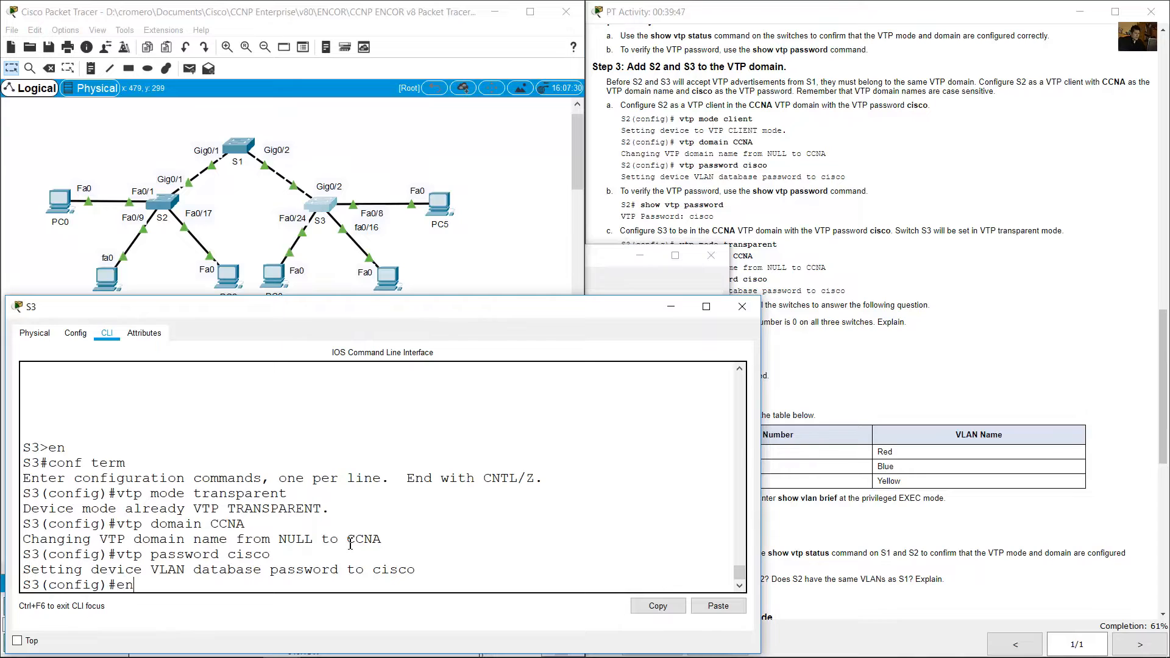
pyautogui.press('Return')
pyautogui.write('show vtp st')
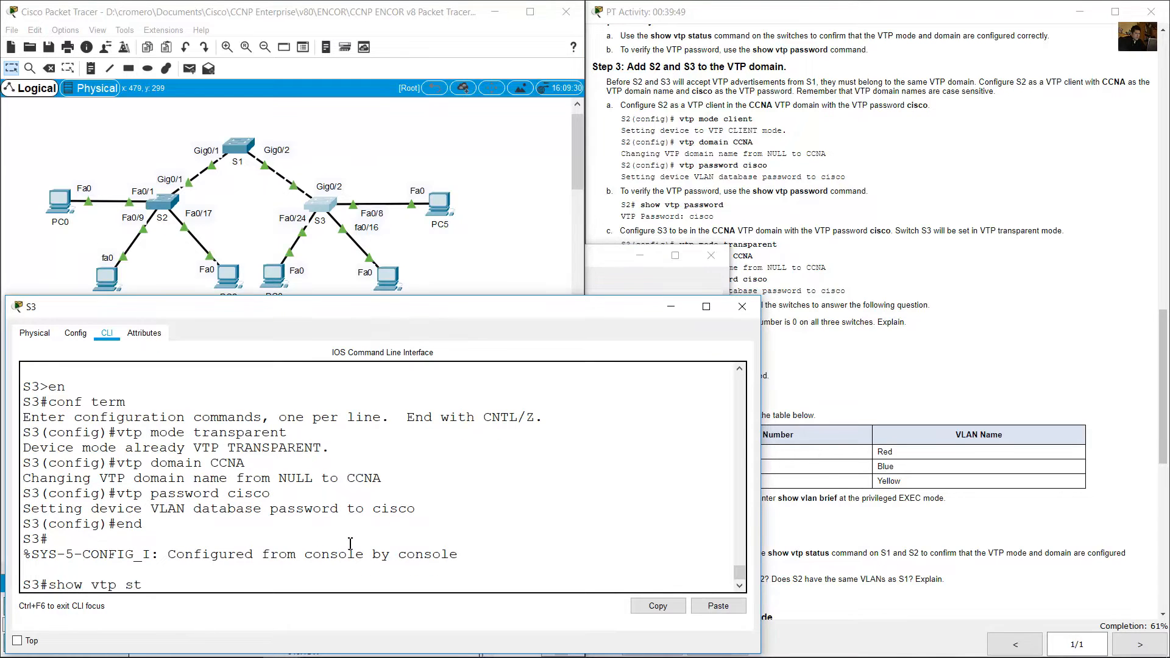
pyautogui.write('atus')
pyautogui.press('Return')
# Read the configuration revision question in instruction d and compare the Configuration Revision line on S1, S2 and S3.
pyautogui.click(822, 296)
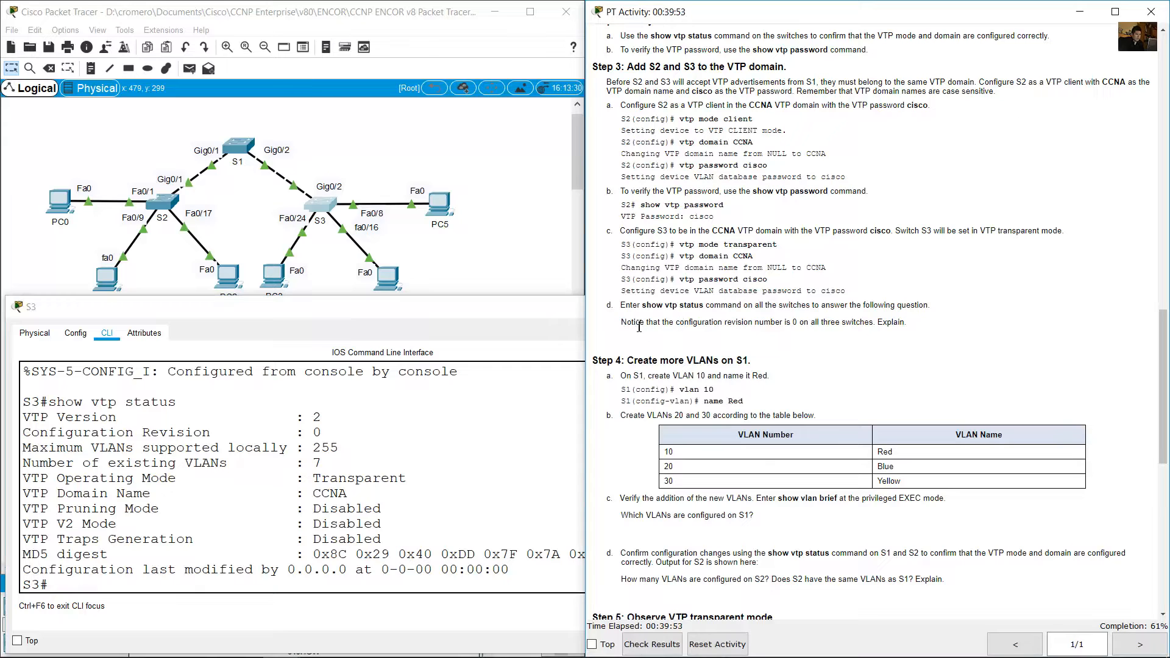
pyautogui.moveTo(631, 323); pyautogui.dragTo(910, 323)
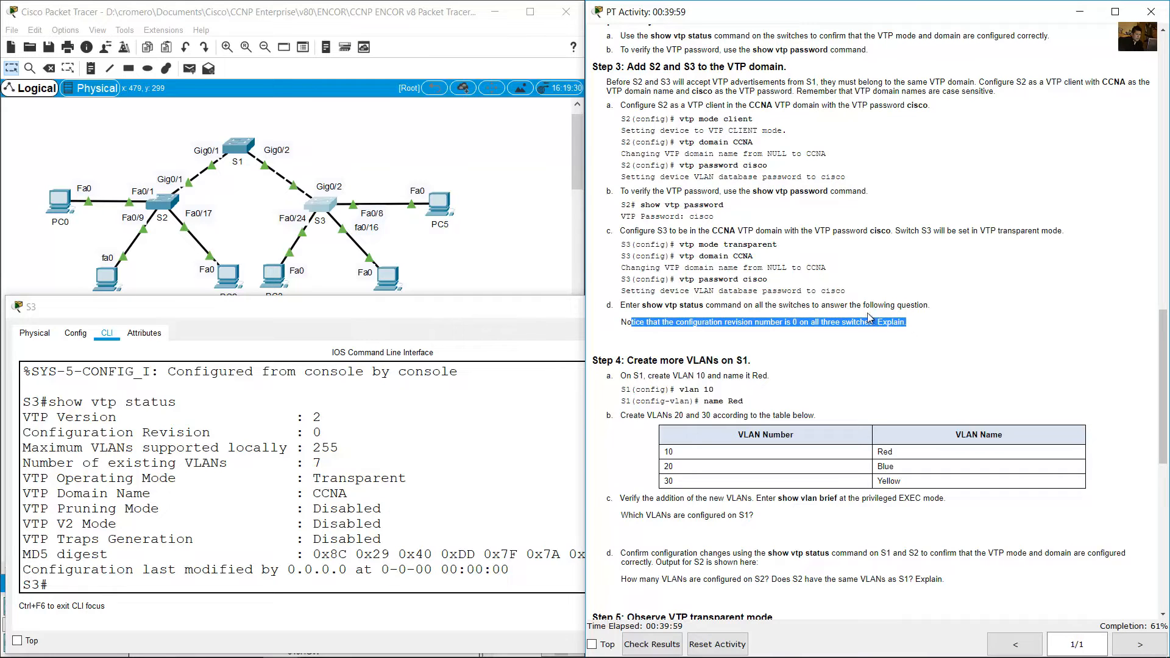
pyautogui.click(245, 148)
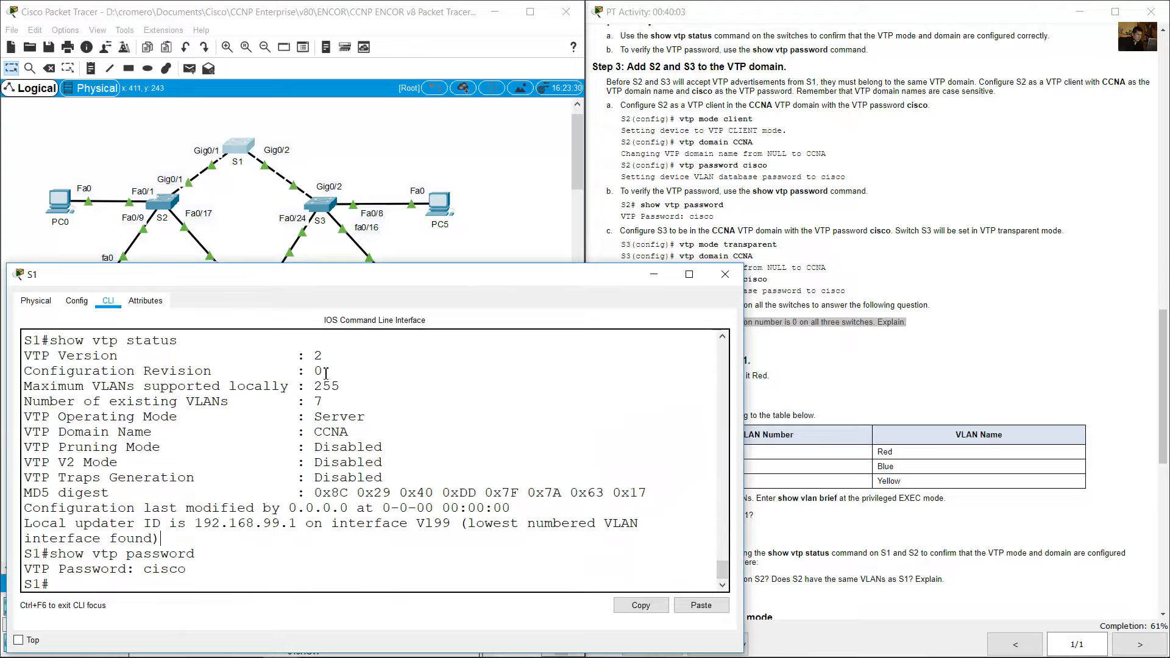
pyautogui.moveTo(325, 371); pyautogui.dragTo(24, 378)
pyautogui.click(162, 203)
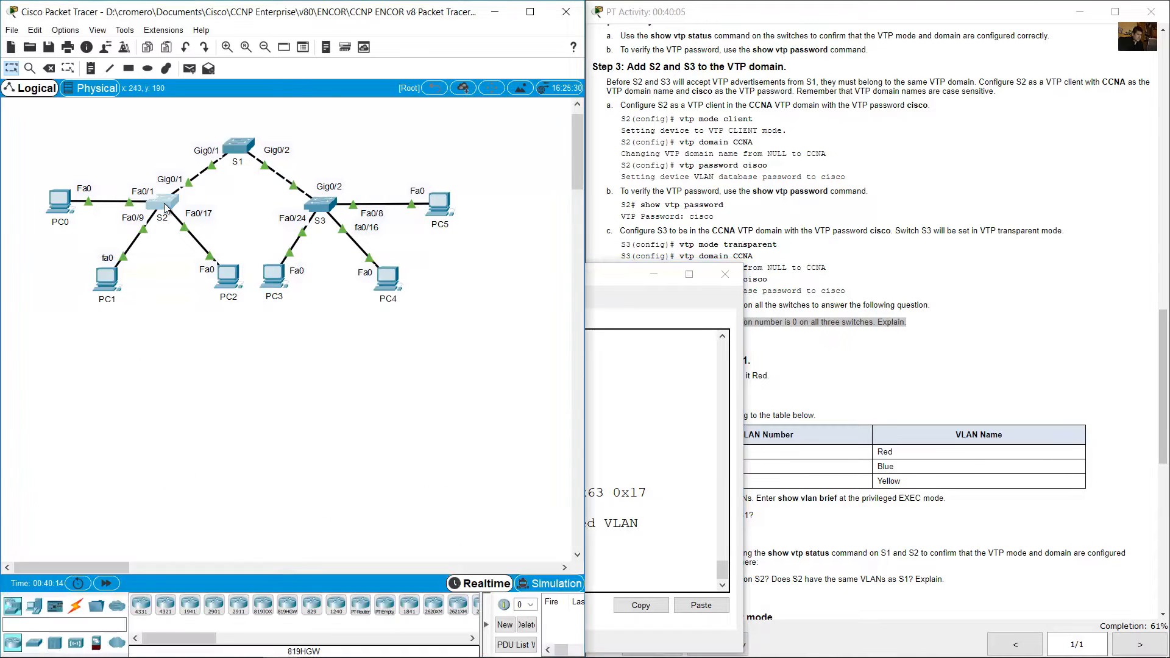
pyautogui.moveTo(329, 430); pyautogui.dragTo(21, 430)
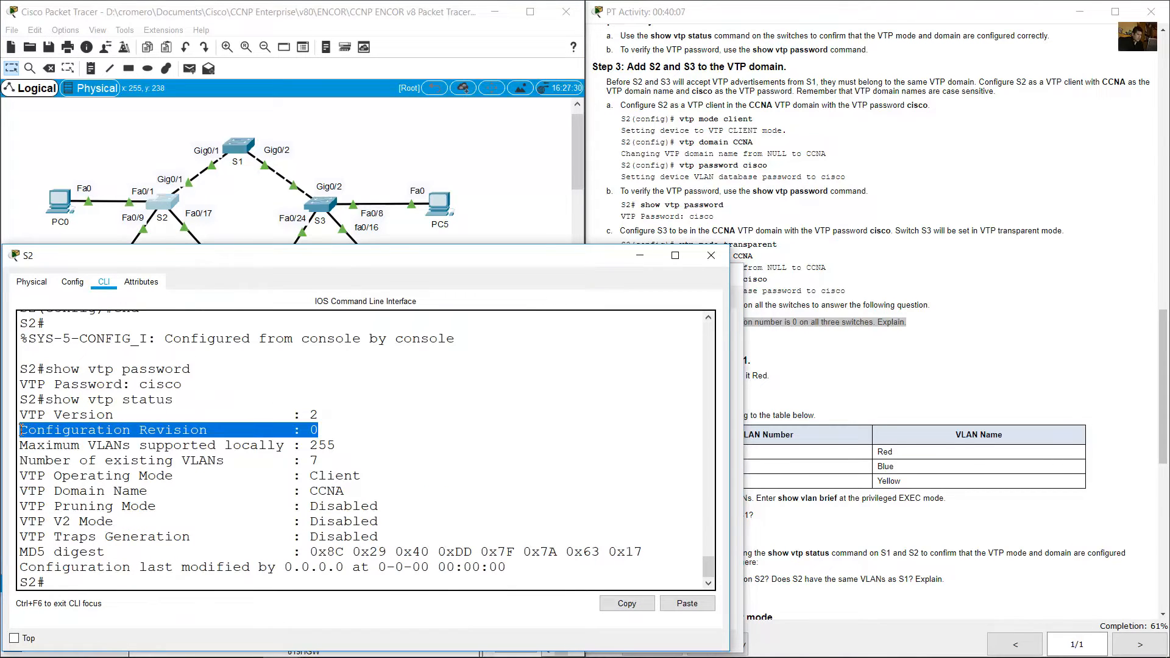
pyautogui.click(317, 209)
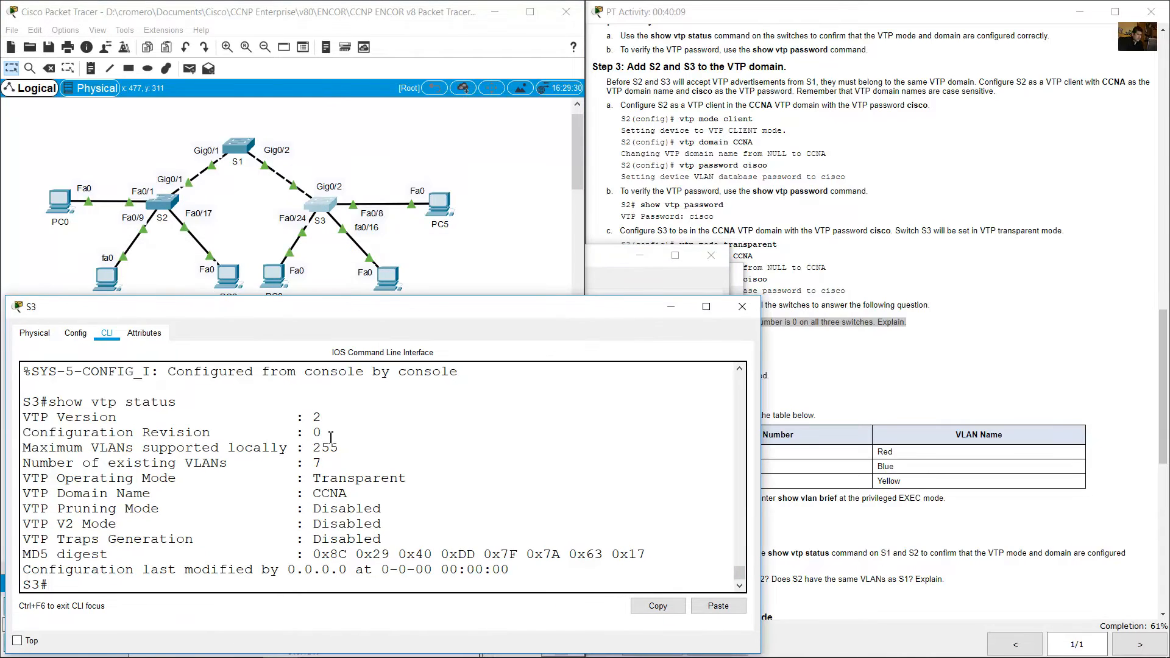
pyautogui.moveTo(322, 432); pyautogui.dragTo(26, 431)
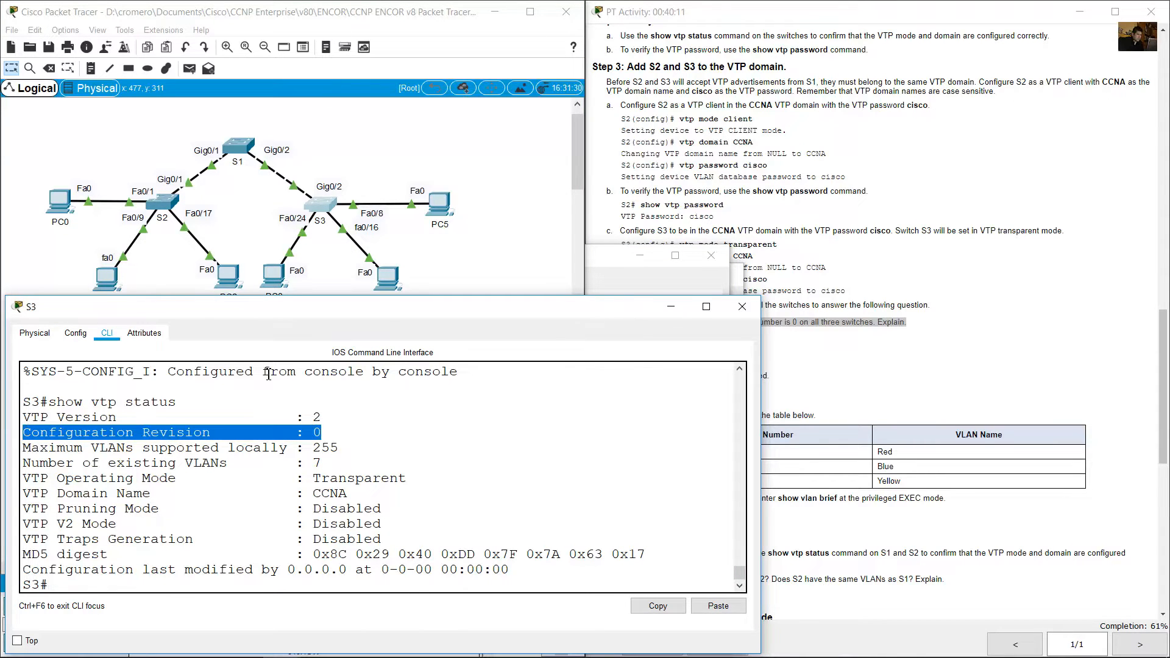
# Close S3's window, bring up the Step 4 instructions, and examine the Configuration Revision line on S1.
pyautogui.click(742, 307)
pyautogui.scroll(-3, 834, 368)
pyautogui.scroll(-3, 770, 386)
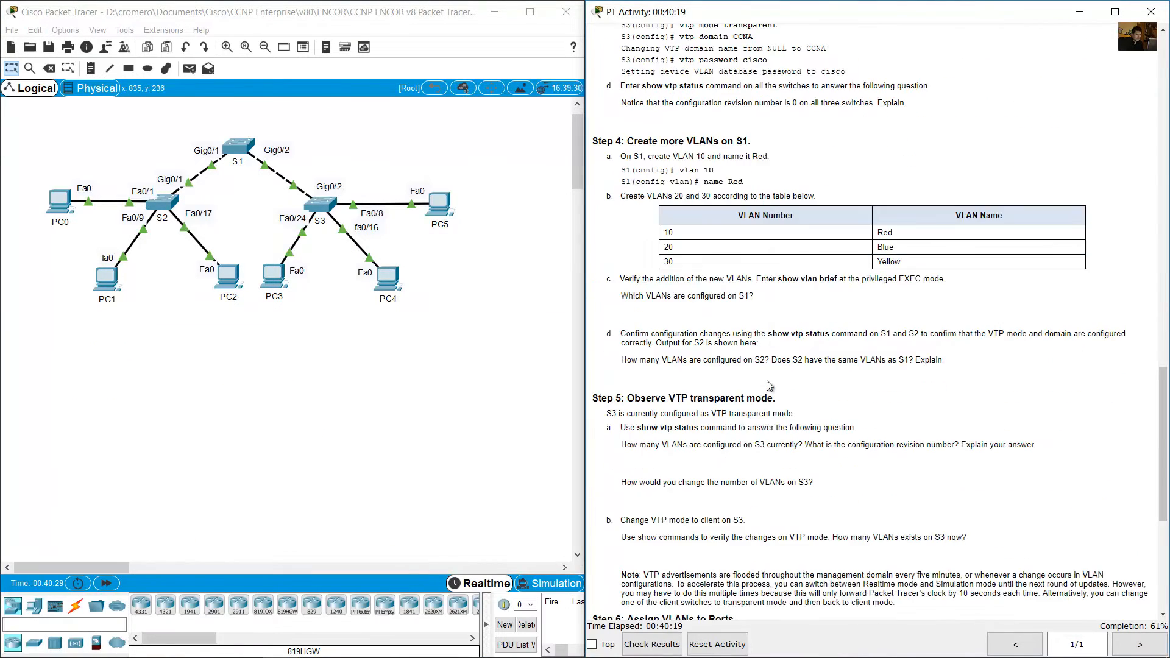
pyautogui.click(234, 148)
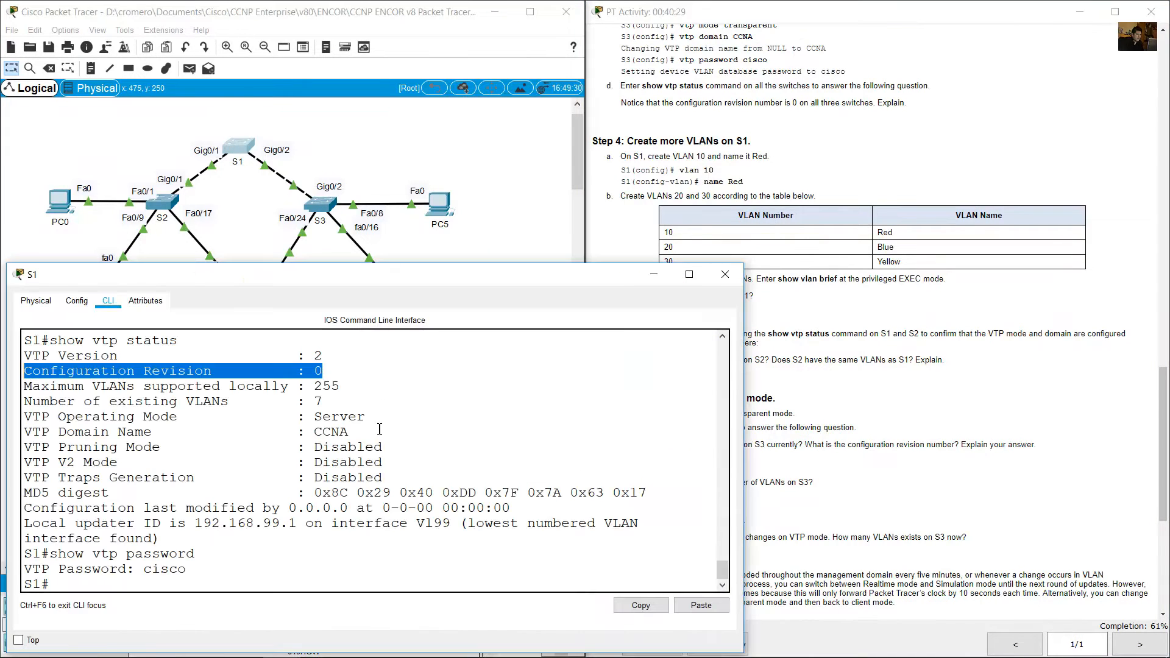
pyautogui.click(332, 374)
pyautogui.moveTo(338, 374); pyautogui.dragTo(12, 371)
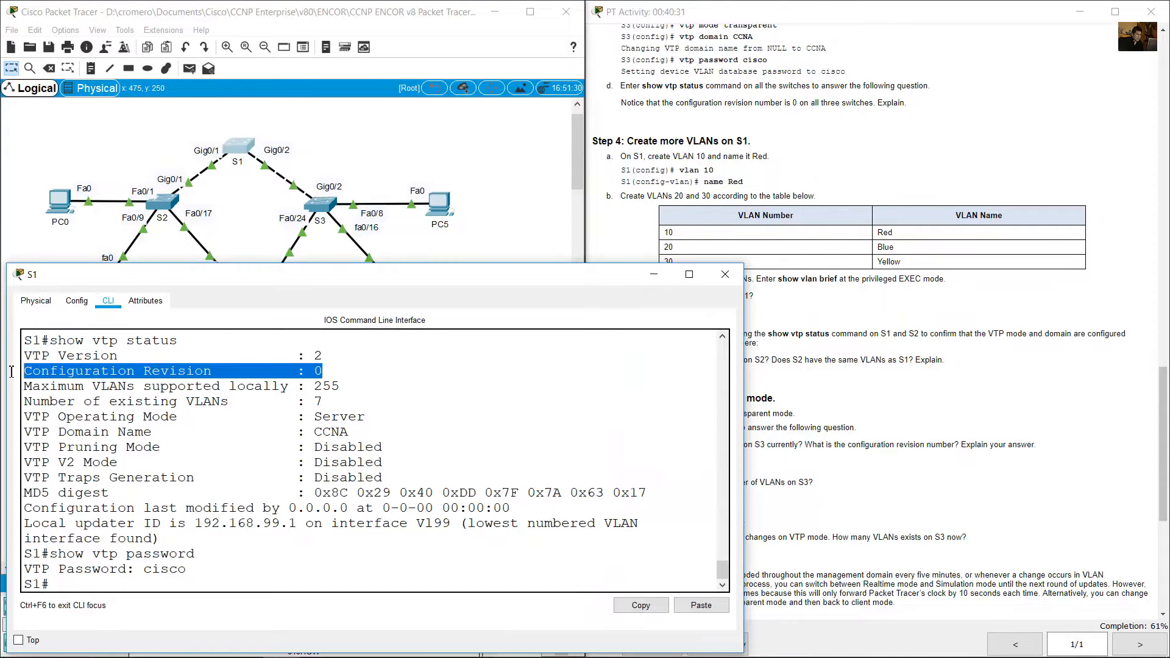
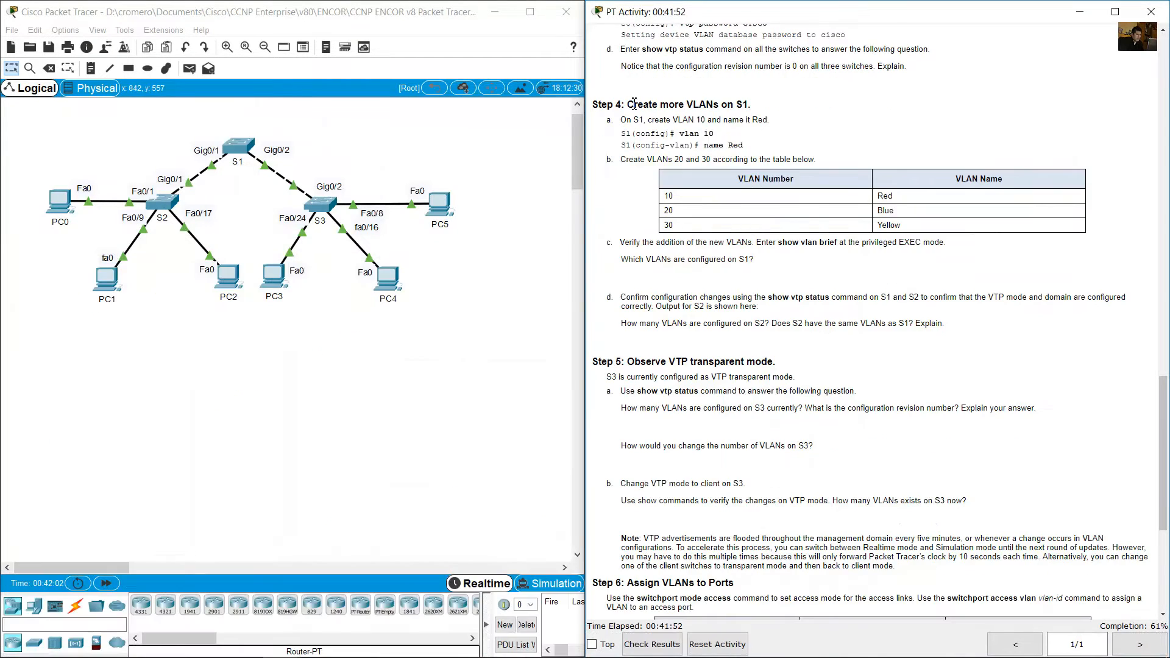
# Read instruction a of Step 4, enter configuration mode on S1, and create VLAN 10 named Red.
pyautogui.moveTo(634, 104); pyautogui.dragTo(748, 120)
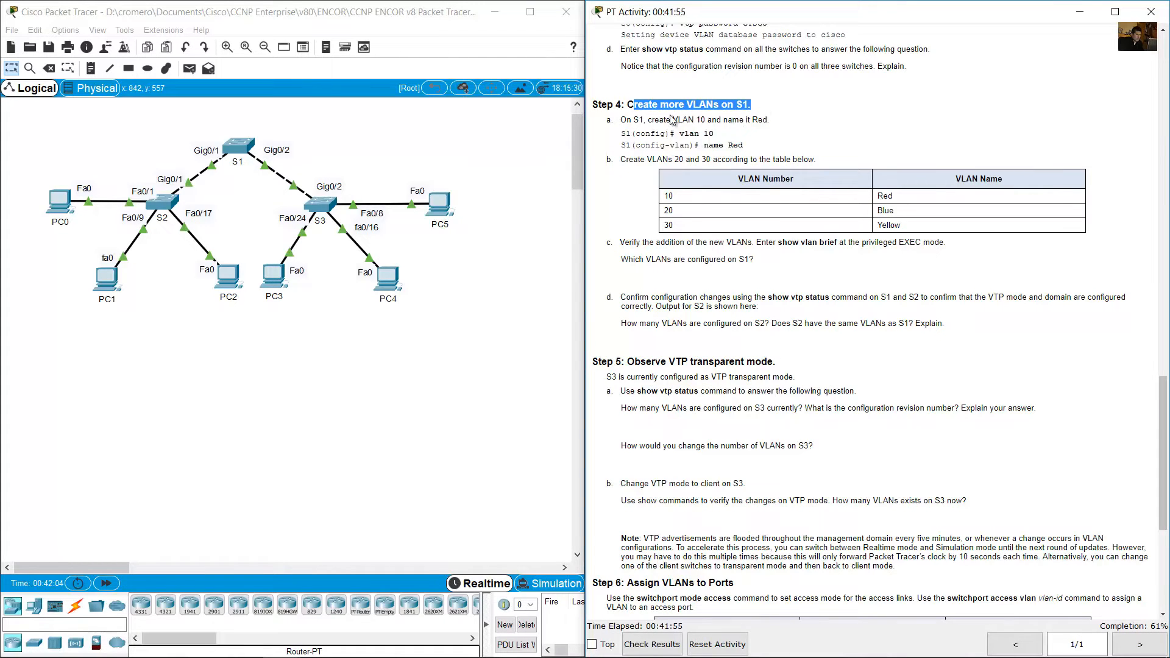
pyautogui.moveTo(659, 120); pyautogui.dragTo(770, 121)
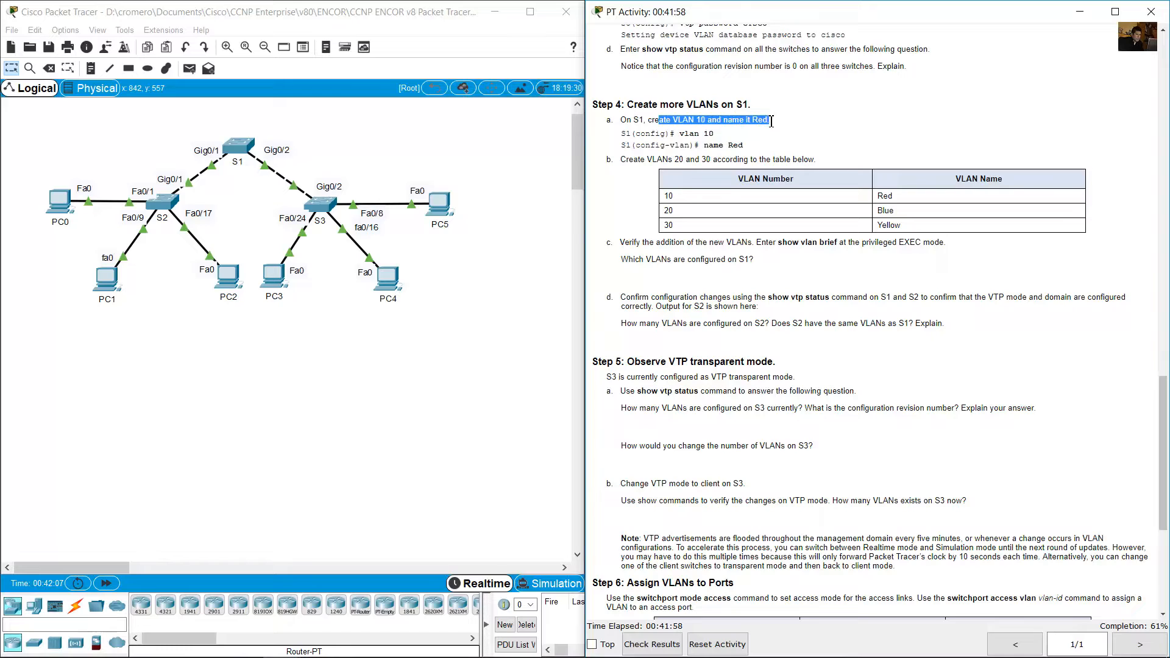
pyautogui.click(241, 148)
pyautogui.click(460, 417)
pyautogui.write('conf term')
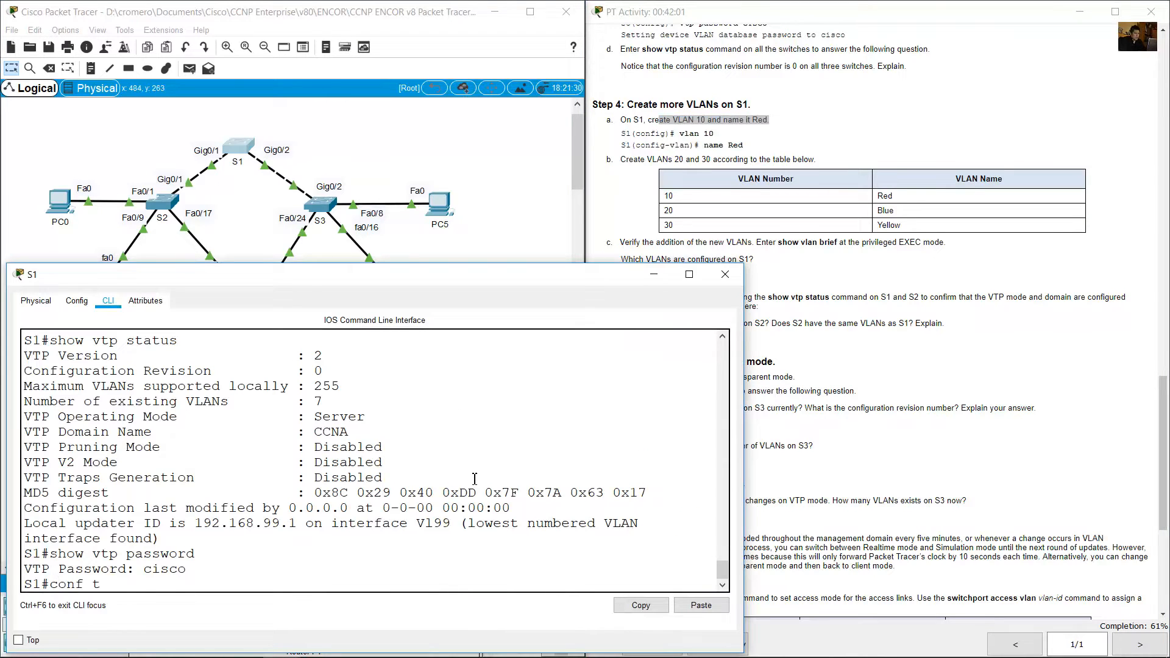
pyautogui.press('Return')
pyautogui.write('vlan 10')
pyautogui.press('Return')
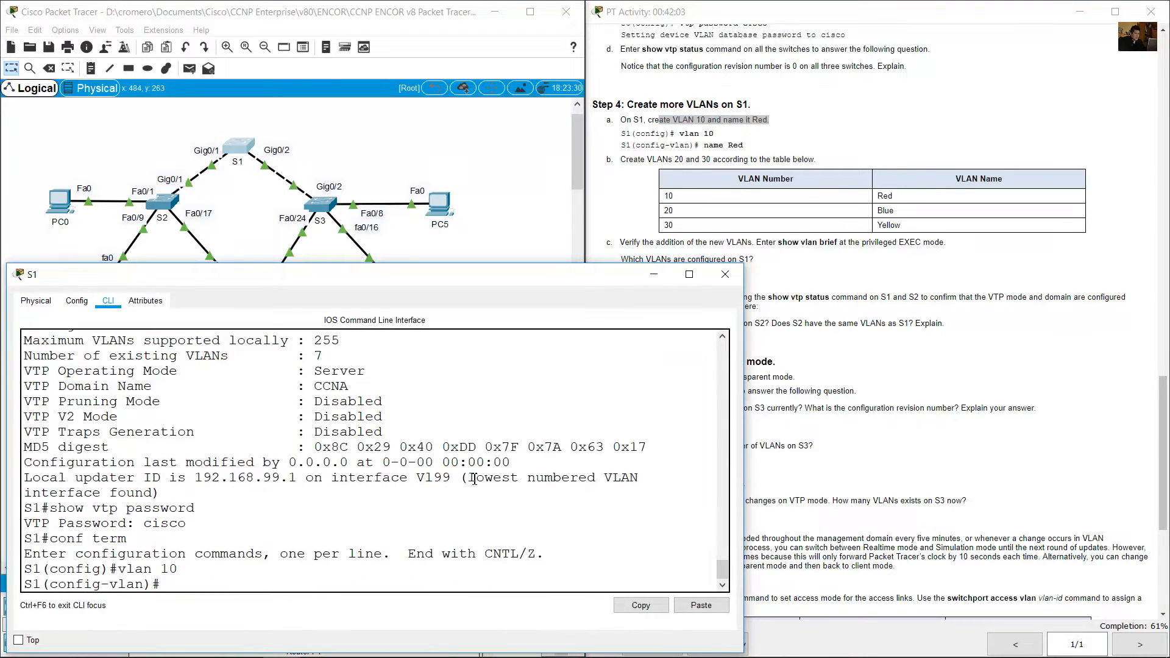
pyautogui.write('name Red')
pyautogui.press('Return')
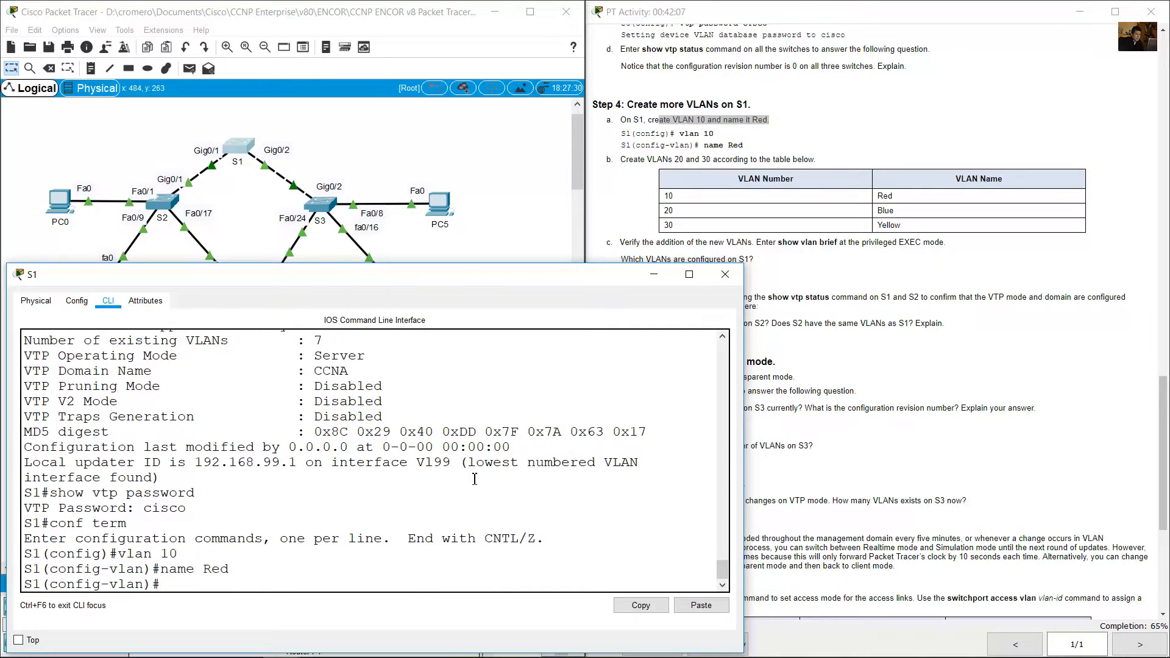
# Read the VLAN table in instruction b and create VLAN 20 named Blue on S1.
pyautogui.click(698, 92)
pyautogui.moveTo(628, 160); pyautogui.dragTo(818, 159)
pyautogui.moveTo(669, 210); pyautogui.dragTo(914, 232)
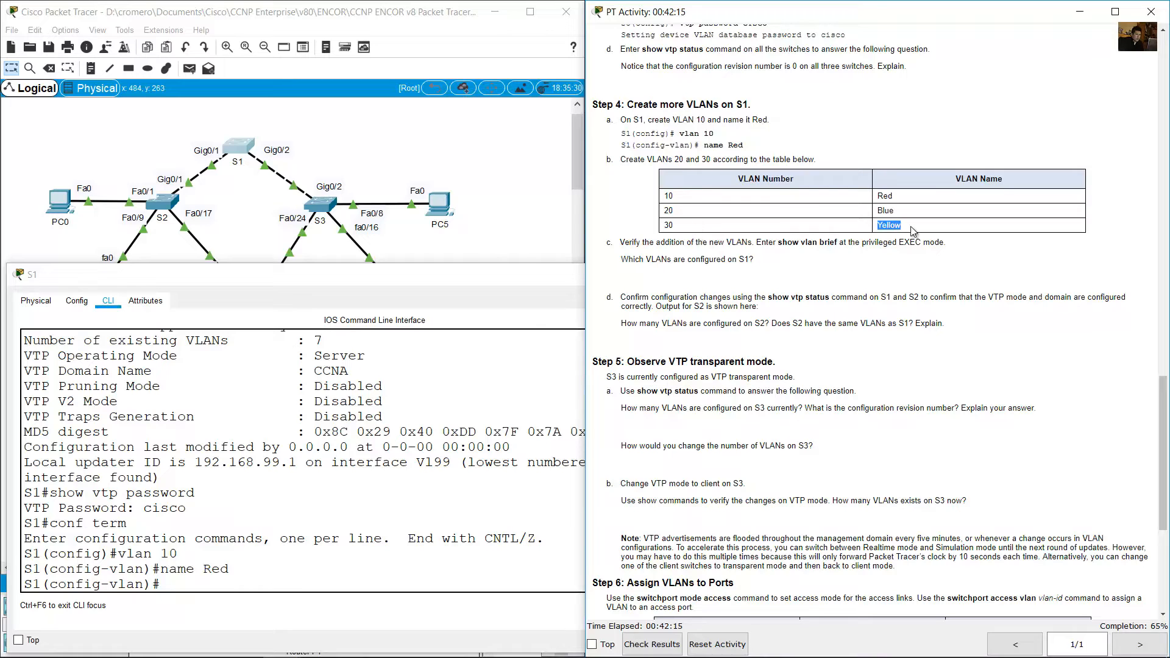
pyautogui.click(308, 438)
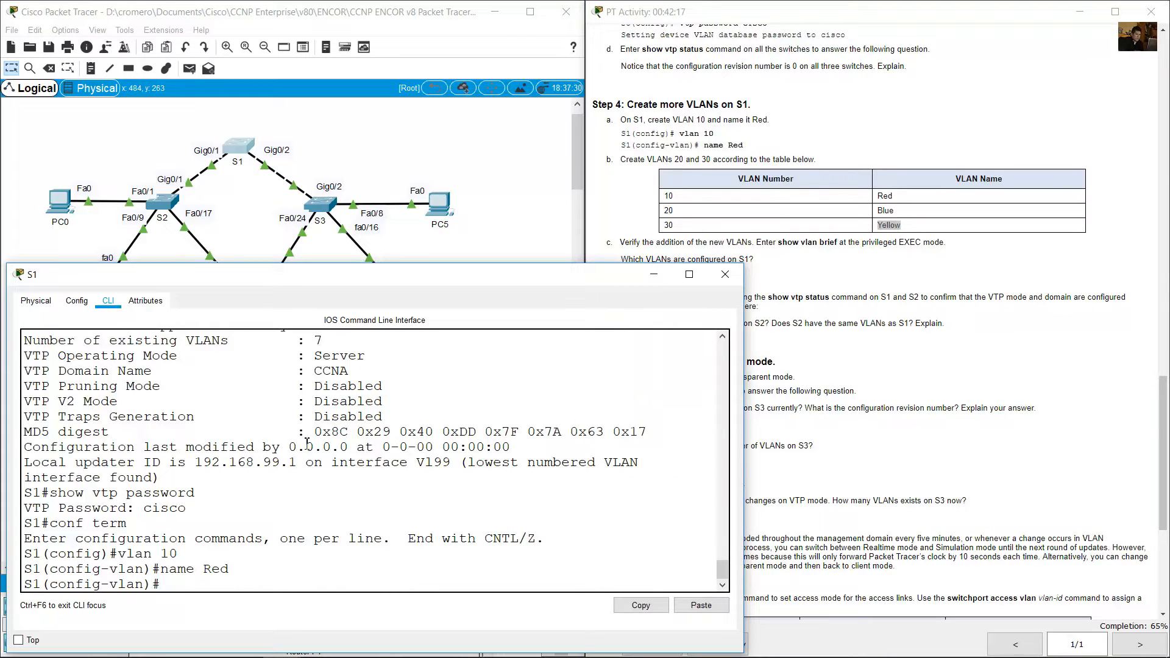
pyautogui.press('Up')
pyautogui.press('Up')
pyautogui.press('BackSpace')
pyautogui.press('BackSpace')
pyautogui.write('20')
pyautogui.press('Return')
pyautogui.press('Up')
pyautogui.press('BackSpace')
pyautogui.press('BackSpace')
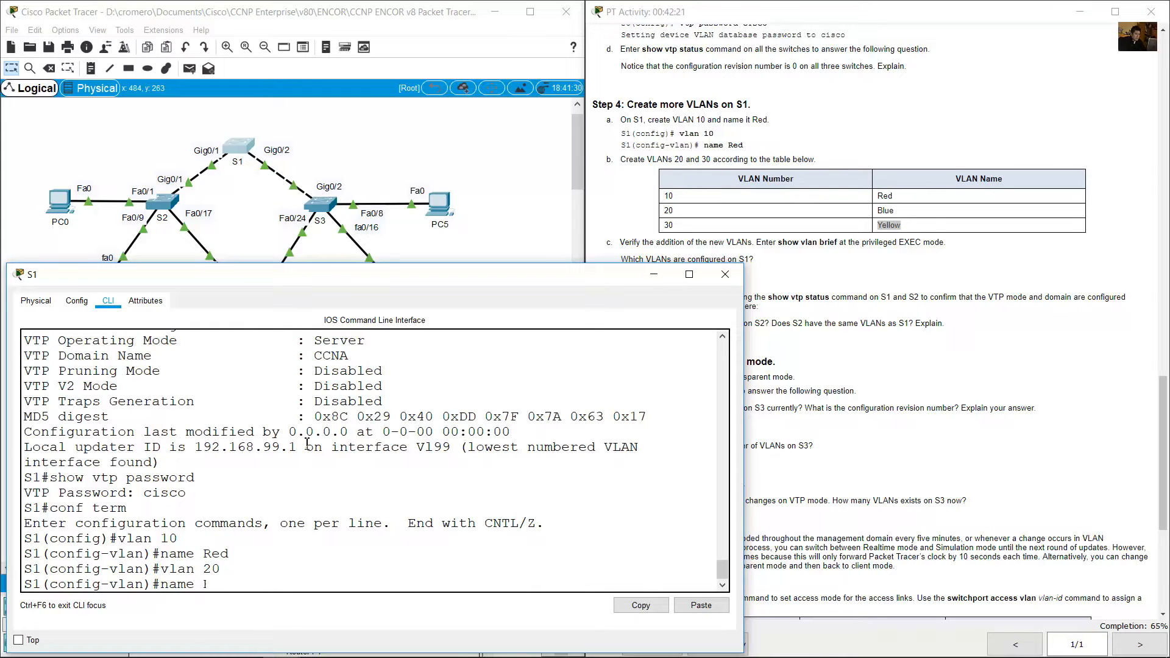
pyautogui.press('Return')
# Create VLAN 30 named Yellow on S1.
pyautogui.press('Up')
pyautogui.press('Up')
pyautogui.press('Left')
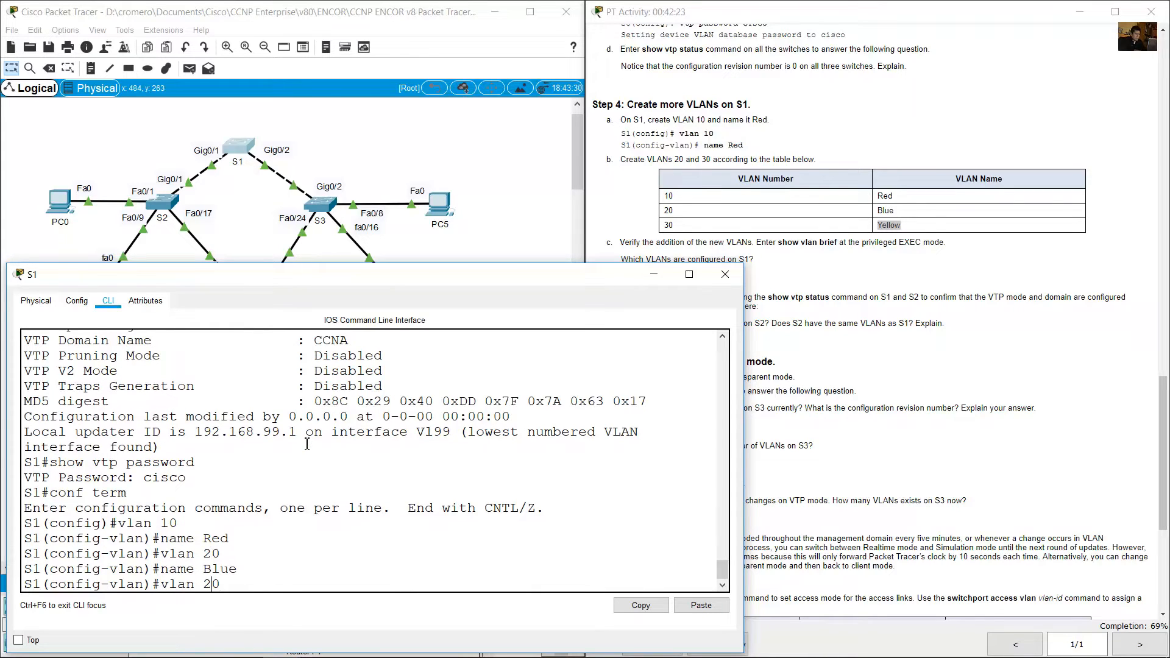
pyautogui.press('Return')
pyautogui.press('Up')
pyautogui.press('Up')
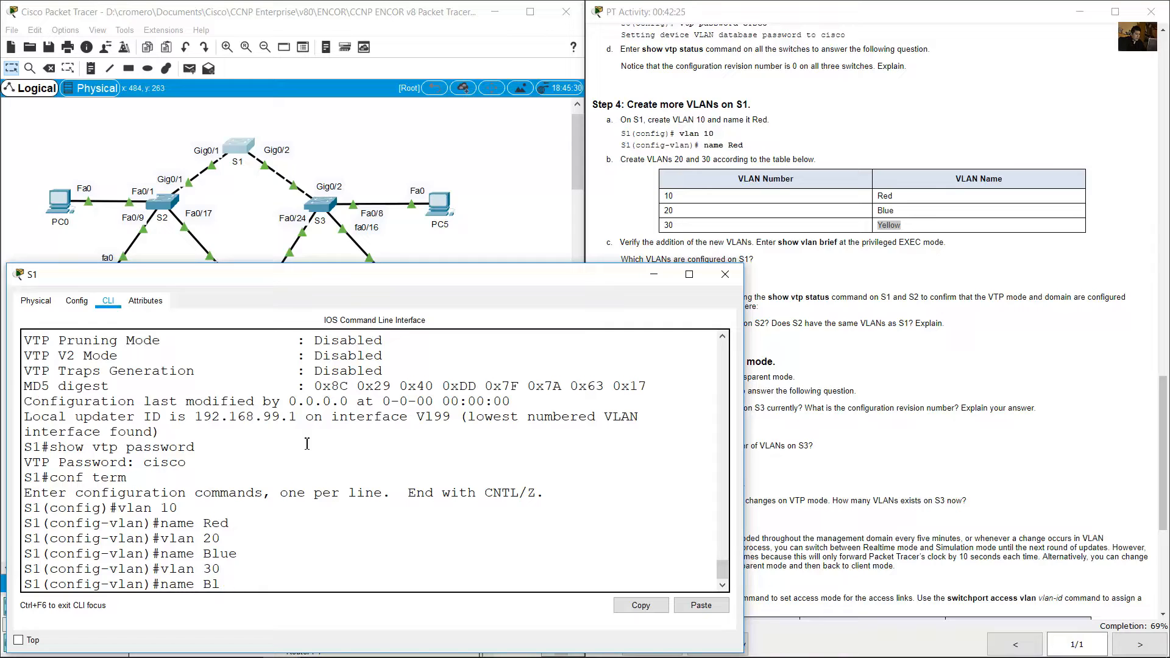
pyautogui.write('Yellow')
pyautogui.press('Return')
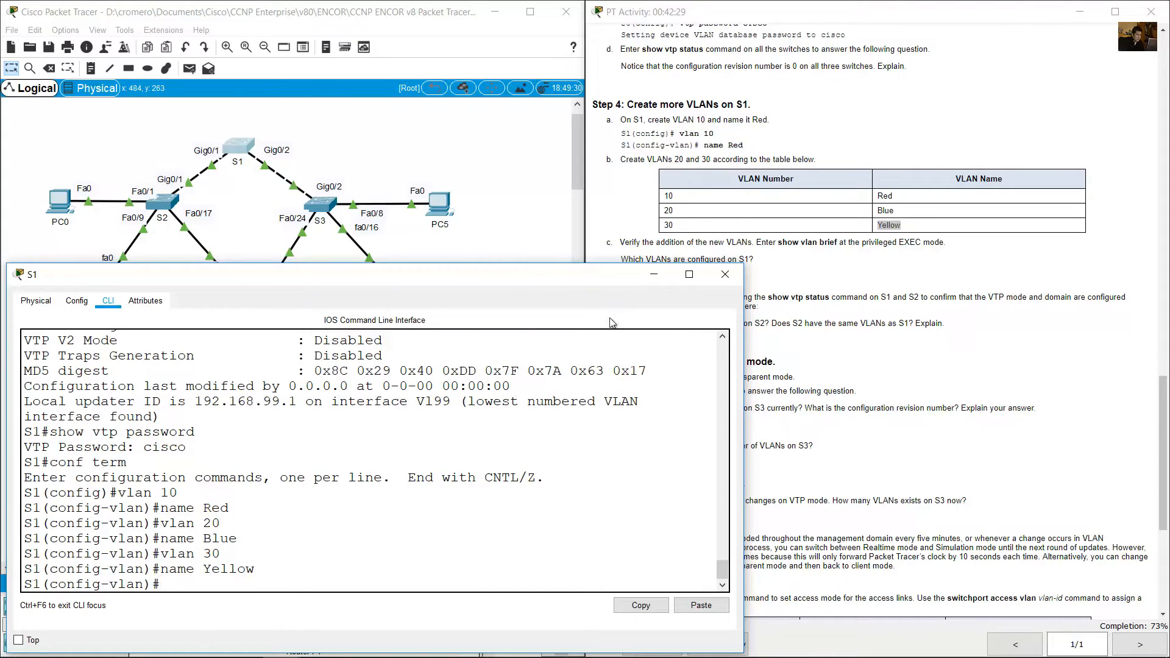
# Read instruction c about verifying the new VLANs and leave configuration mode on S1.
pyautogui.click(864, 211)
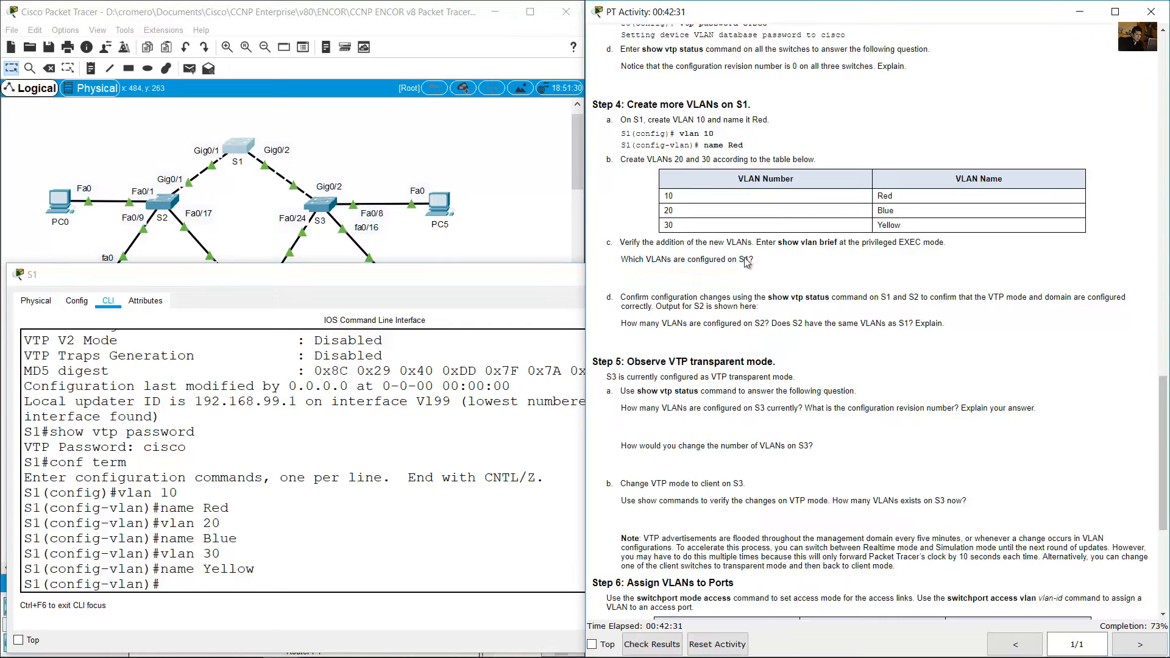
pyautogui.moveTo(658, 243); pyautogui.dragTo(877, 241)
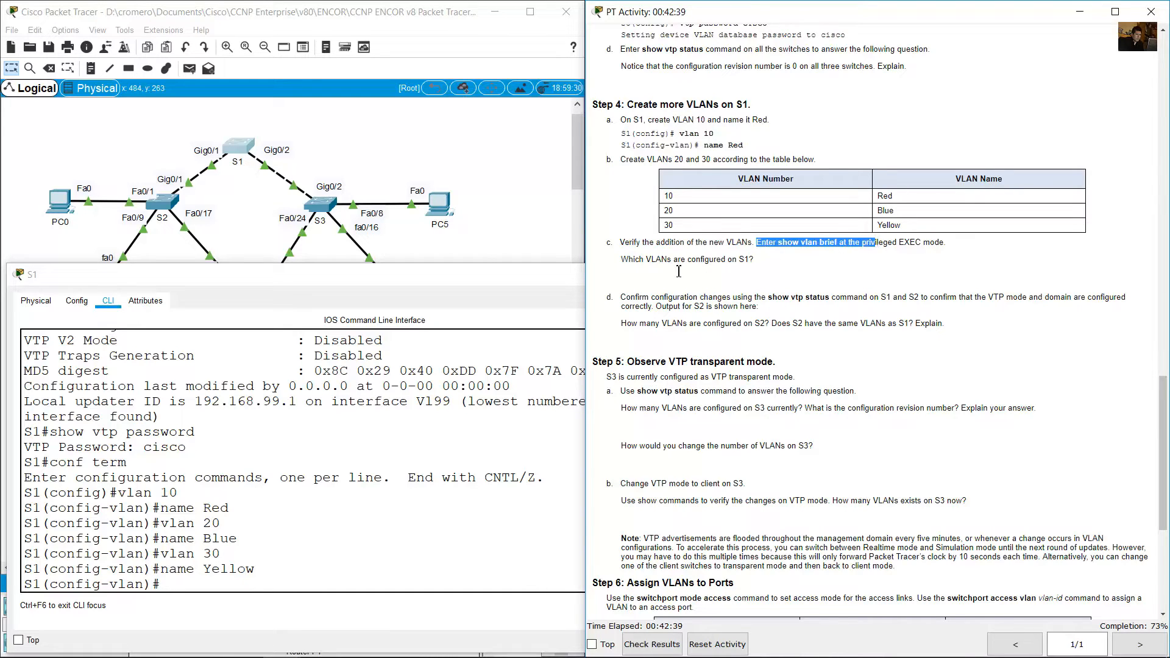
pyautogui.click(328, 458)
pyautogui.write('end')
pyautogui.press('Return')
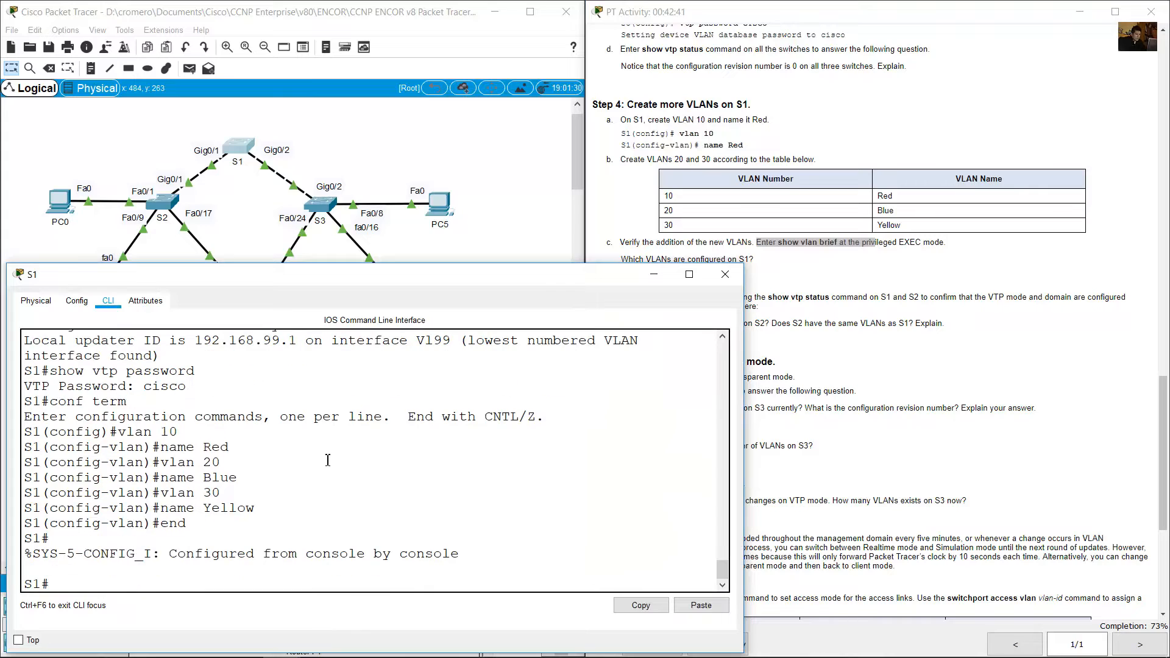
# List the VLANs on S1 with show vlan brief.
pyautogui.press('Up')
pyautogui.press('Up')
pyautogui.press('Up')
pyautogui.press('Up')
pyautogui.press('BackSpace')
pyautogui.press('BackSpace')
pyautogui.write('show vlan brief')
pyautogui.press('Return')
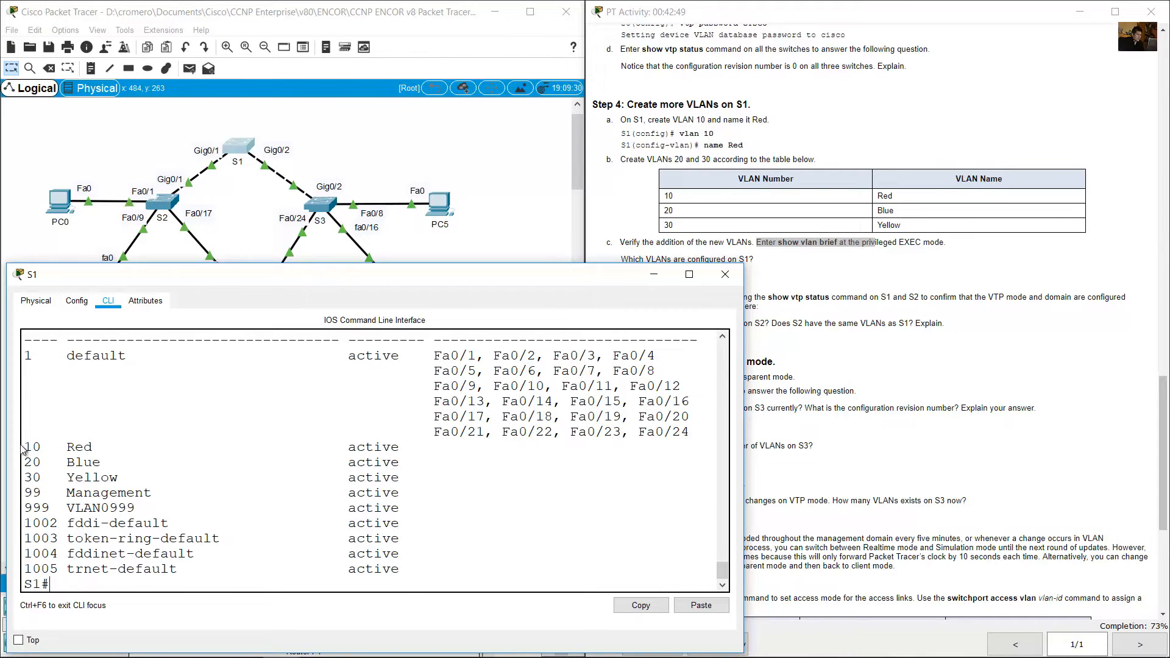
# Examine the rows for VLANs 10 through 999 to answer which VLANs are configured on S1.
pyautogui.moveTo(29, 446); pyautogui.dragTo(414, 514)
pyautogui.click(838, 332)
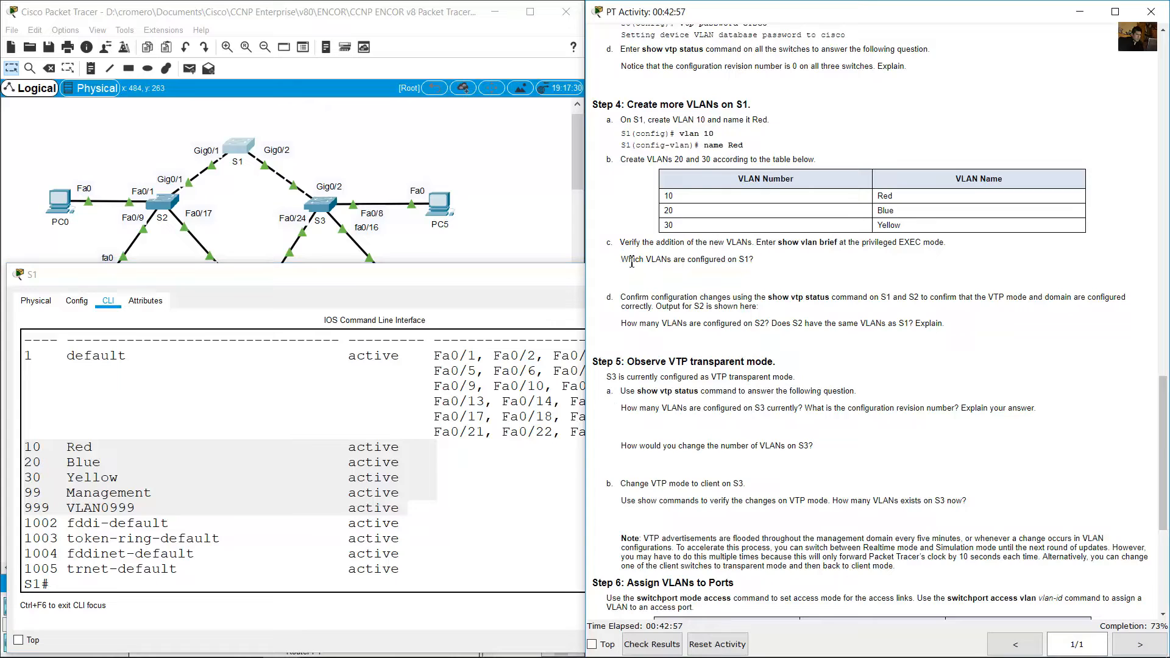
pyautogui.moveTo(756, 260); pyautogui.dragTo(620, 261)
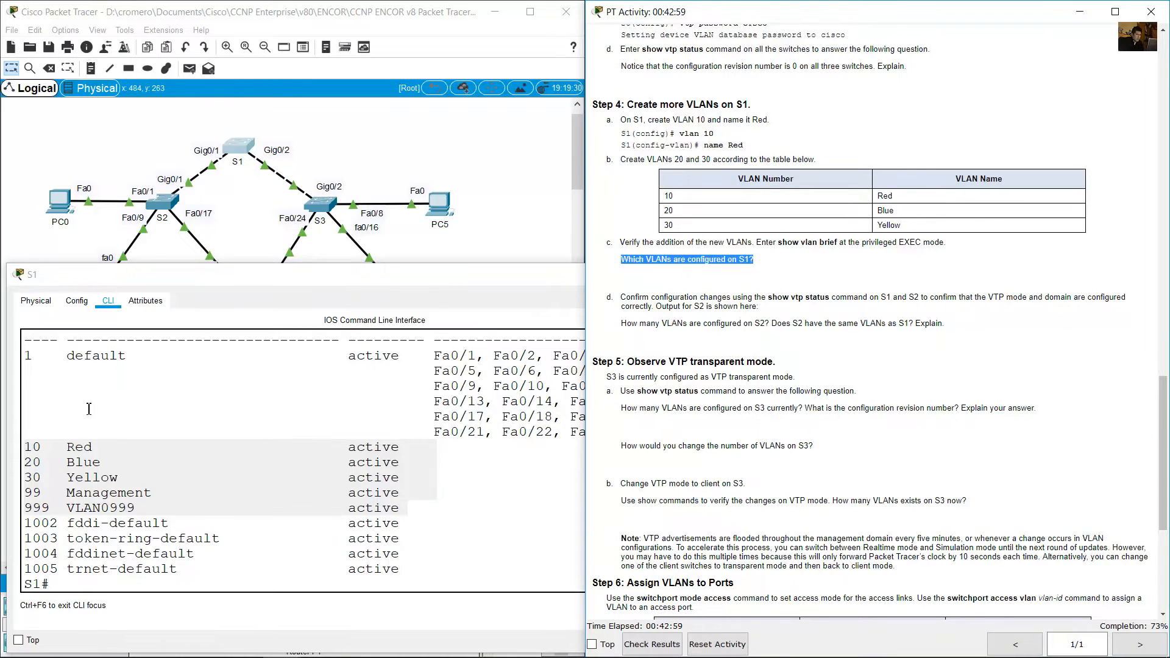
pyautogui.click(89, 409)
pyautogui.moveTo(26, 447); pyautogui.dragTo(186, 507)
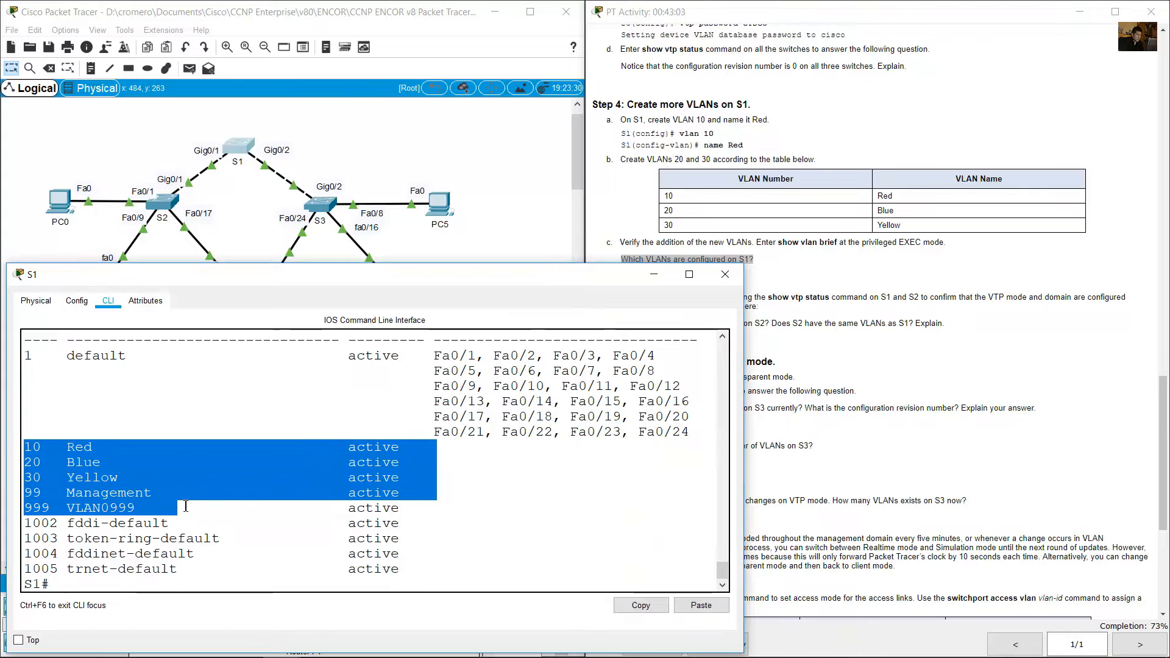
# Read instruction d about confirming the configuration changes and check S1's VTP status with show vtp status.
pyautogui.click(664, 303)
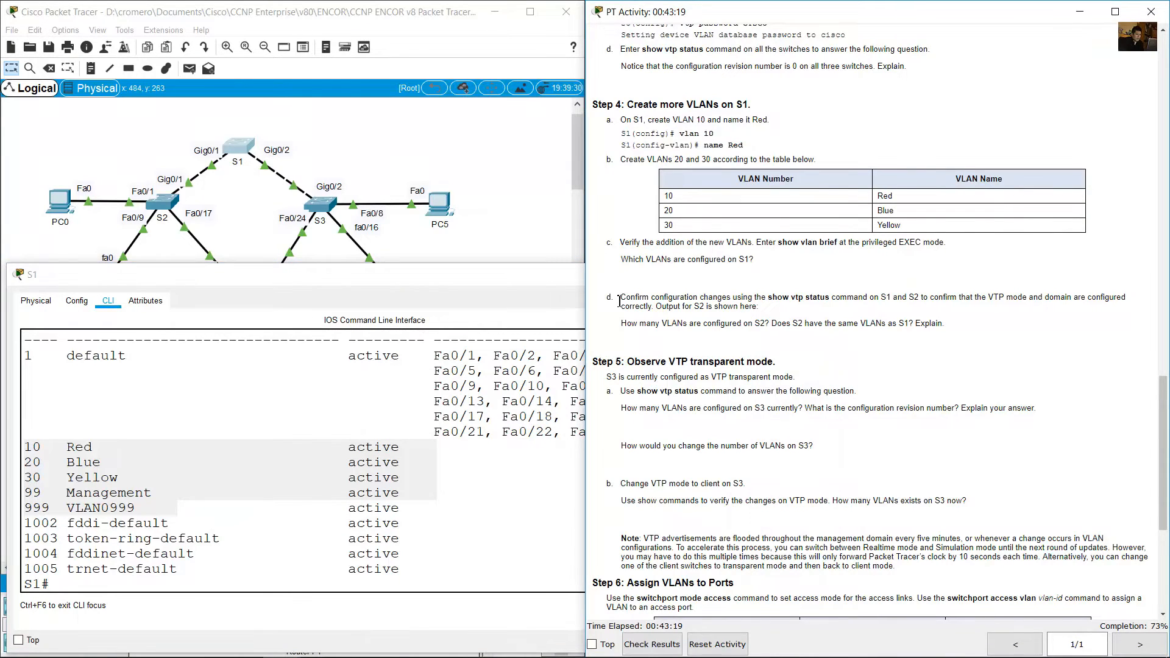
pyautogui.moveTo(620, 299); pyautogui.dragTo(654, 306)
pyautogui.click(597, 348)
pyautogui.click(250, 566)
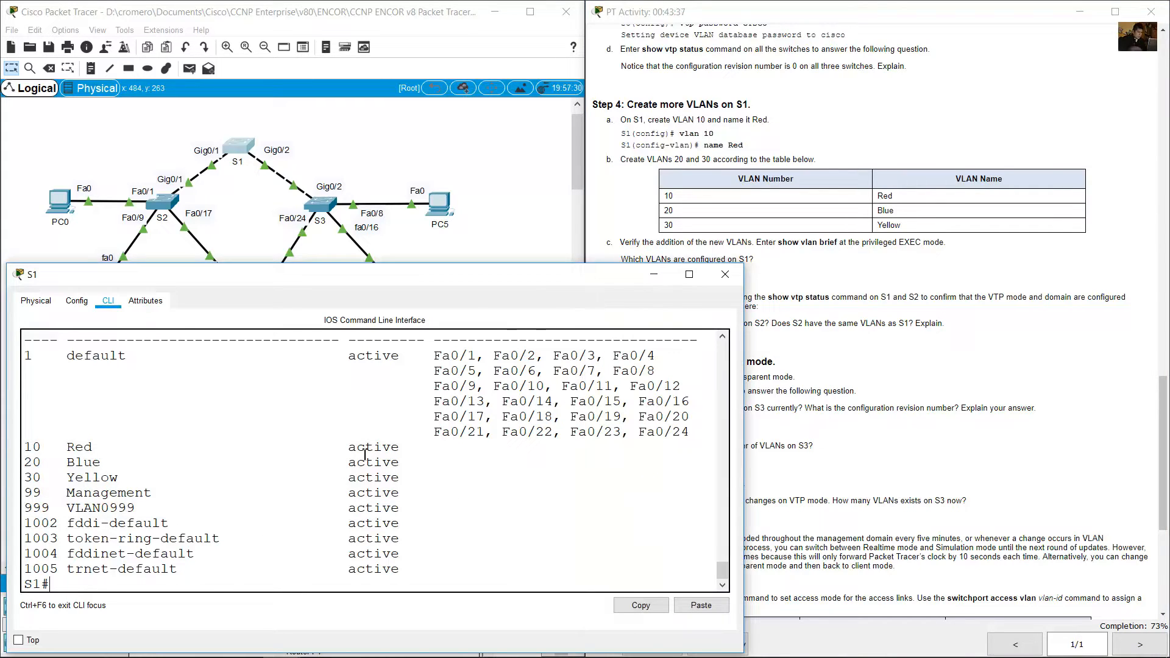
pyautogui.write('show vtp password')
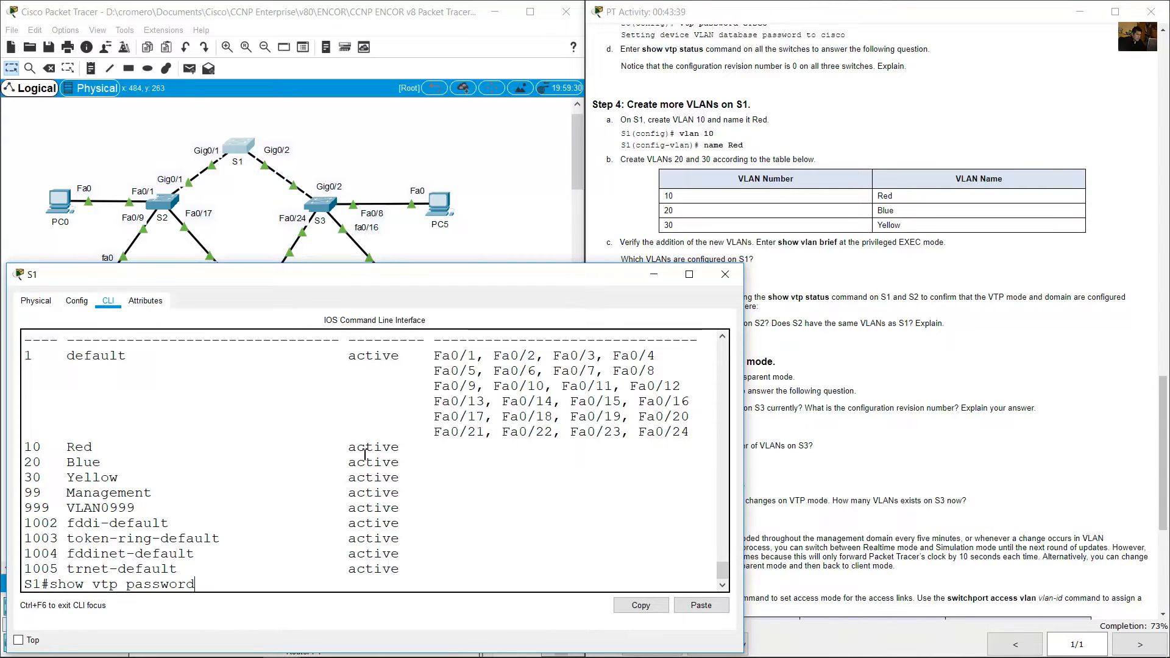
pyautogui.press('BackSpace')
pyautogui.press('BackSpace')
pyautogui.press('BackSpace')
pyautogui.press('BackSpace')
pyautogui.press('BackSpace')
pyautogui.press('BackSpace')
pyautogui.press('BackSpace')
pyautogui.press('BackSpace')
pyautogui.write('status')
pyautogui.press('Return')
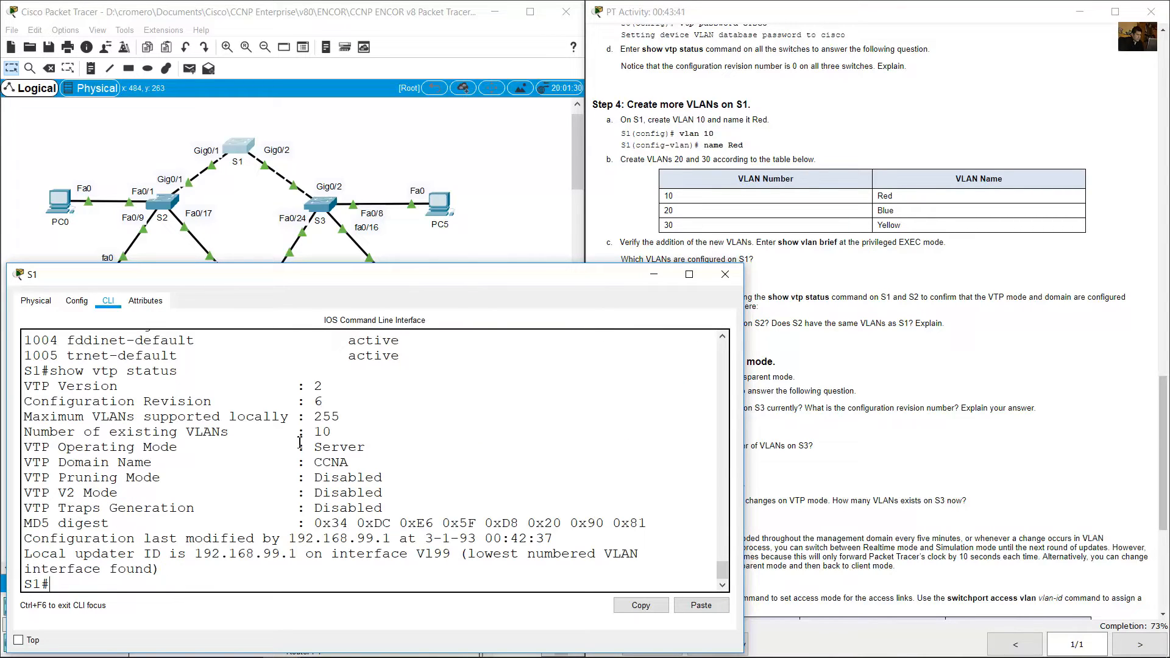
# Examine S1's VTP Version and Configuration Revision lines and compare the revision with the commands that created and named VLANs 10, 20 and 30.
pyautogui.moveTo(42, 386); pyautogui.dragTo(315, 388)
pyautogui.moveTo(42, 401); pyautogui.dragTo(326, 410)
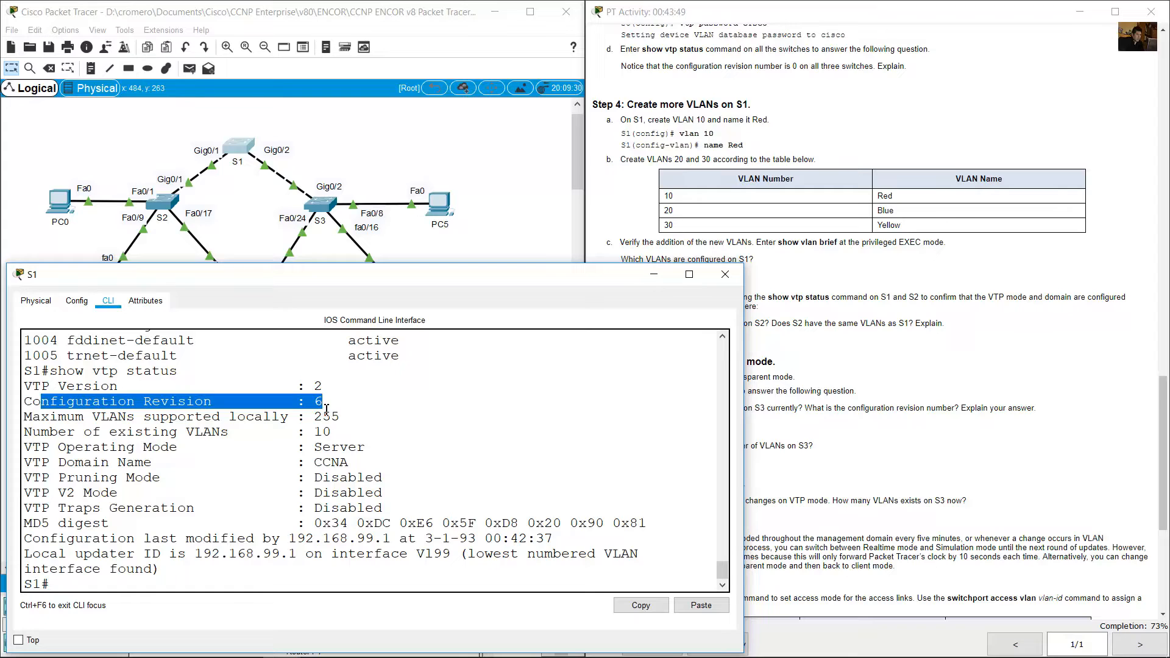
pyautogui.scroll(10, 337, 415)
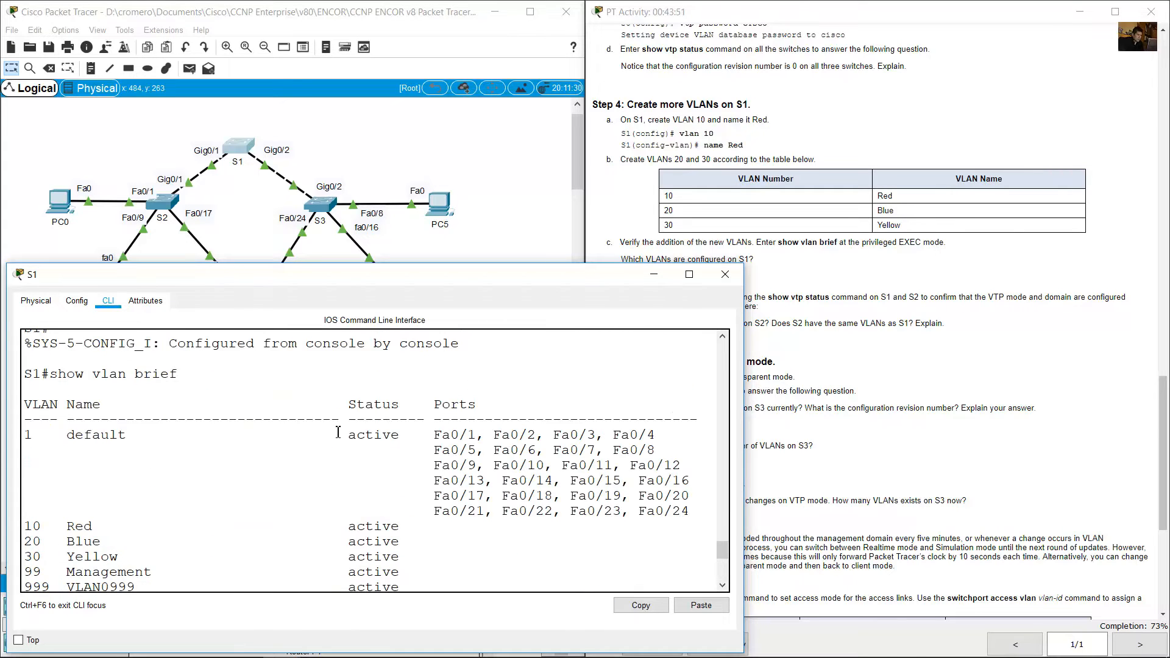
pyautogui.scroll(1, 339, 432)
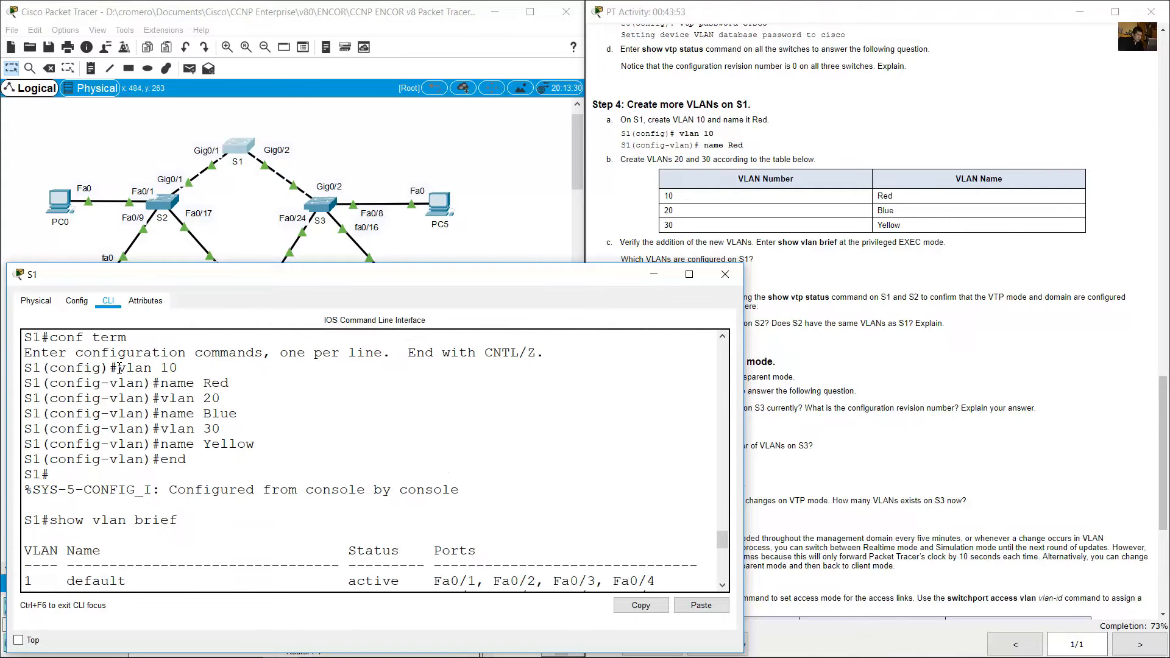
pyautogui.moveTo(117, 368); pyautogui.dragTo(260, 444)
pyautogui.click(159, 383)
pyautogui.moveTo(135, 368); pyautogui.dragTo(245, 387)
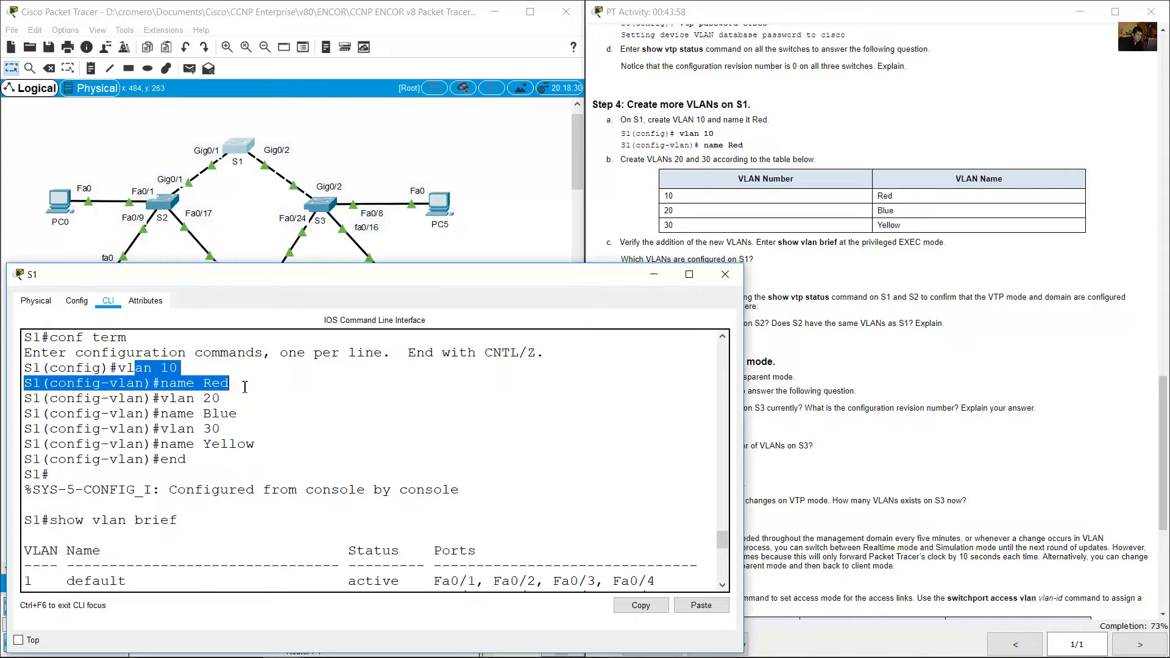
pyautogui.moveTo(161, 383); pyautogui.dragTo(246, 389)
pyautogui.click(162, 382)
pyautogui.moveTo(118, 367); pyautogui.dragTo(276, 450)
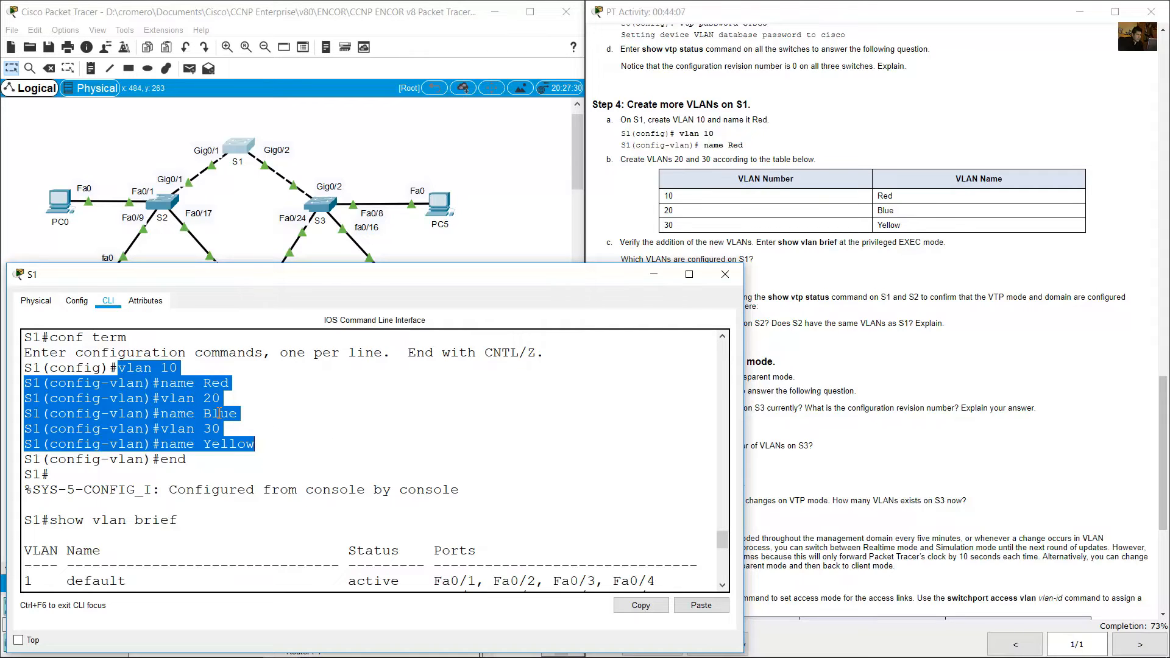
pyautogui.scroll(-10, 197, 418)
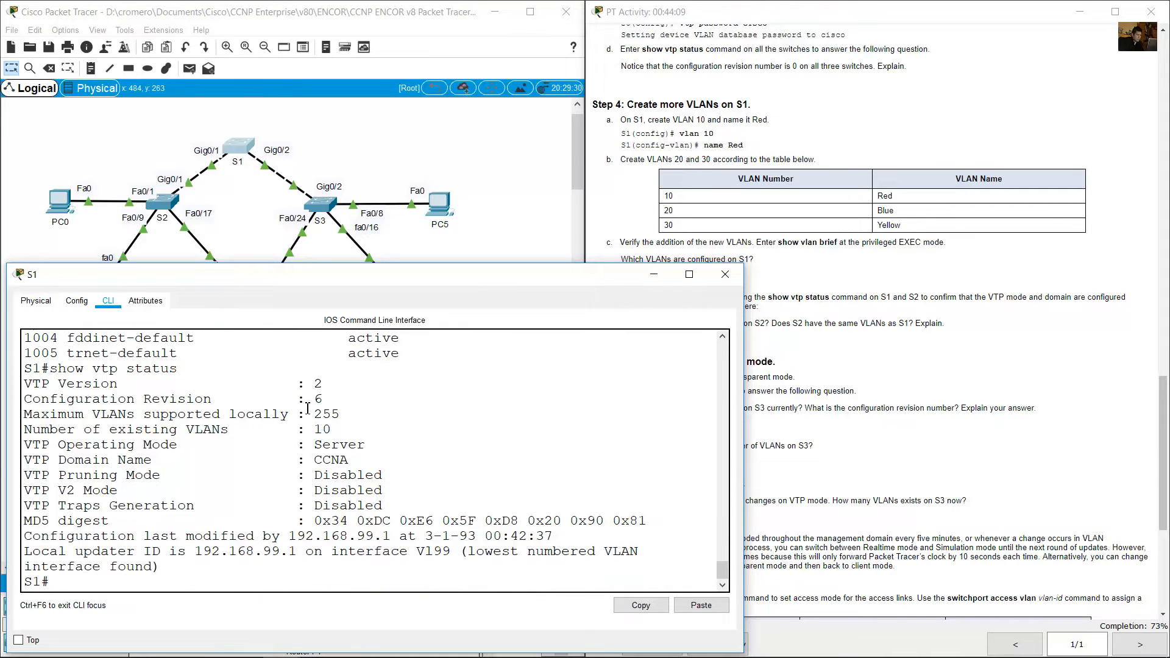
pyautogui.moveTo(325, 402); pyautogui.dragTo(22, 400)
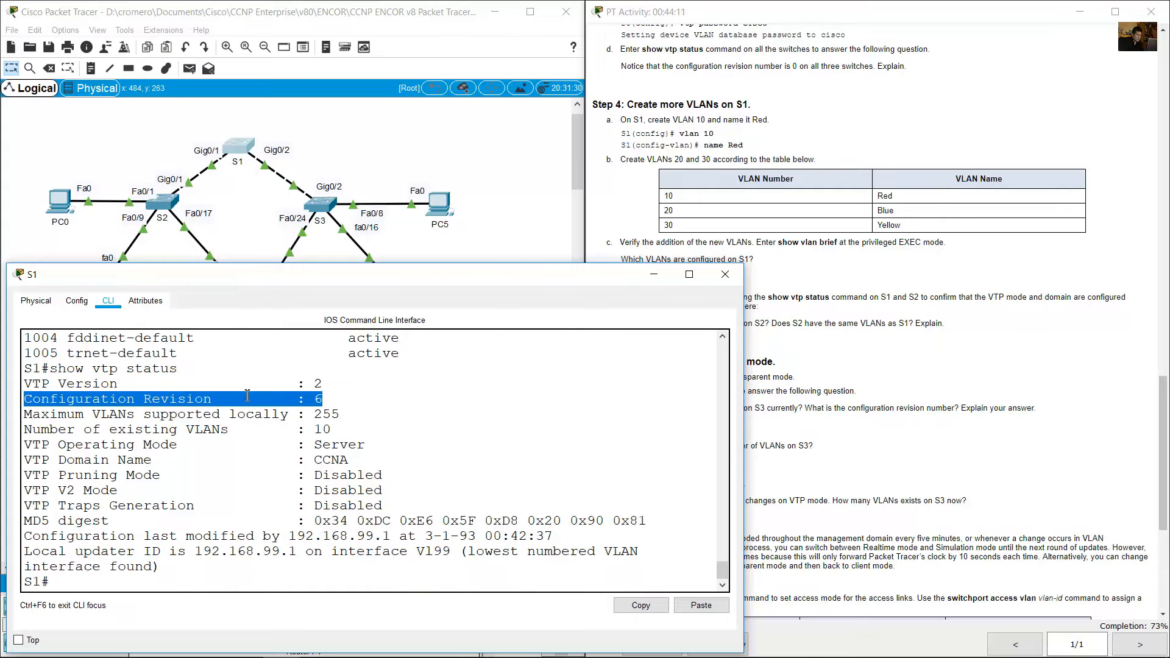
pyautogui.click(318, 403)
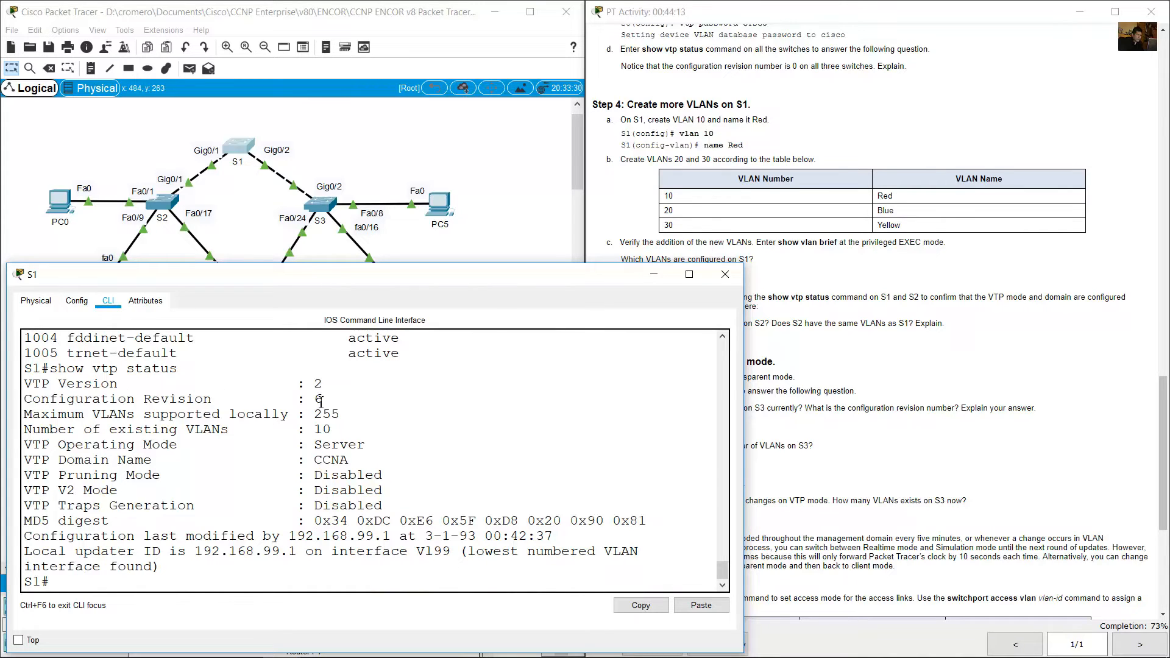
pyautogui.scroll(8, 320, 402)
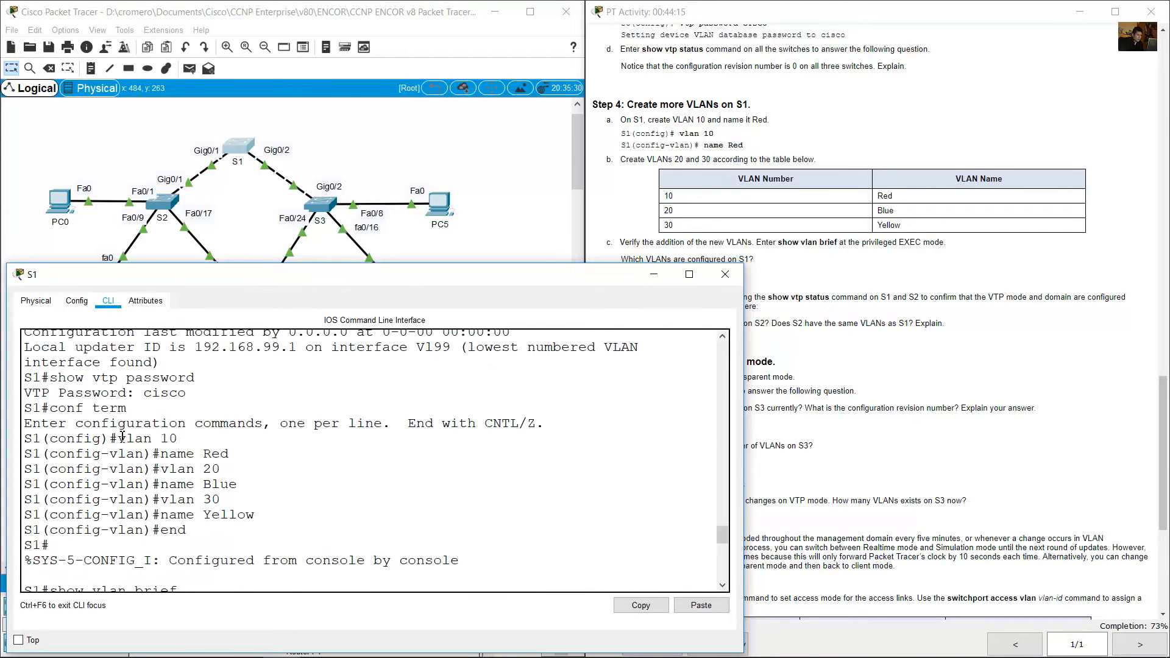
pyautogui.moveTo(122, 438); pyautogui.dragTo(264, 458)
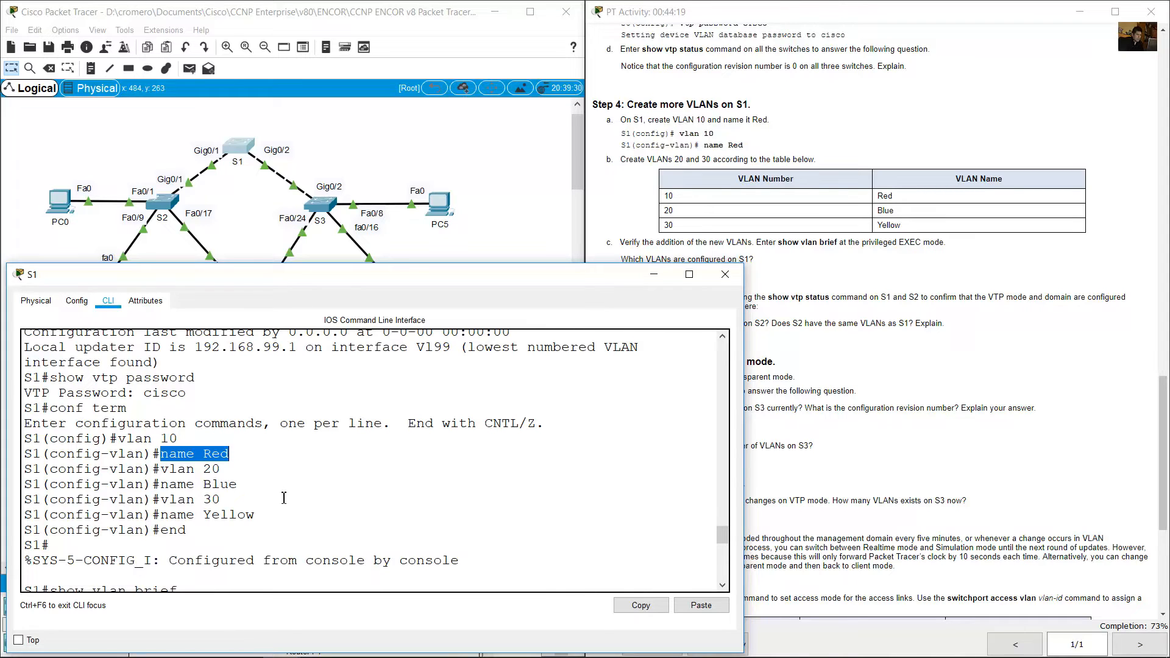
pyautogui.scroll(-11, 284, 498)
# Open the S2 switch's command line and check its VTP status with show vtp status, starting with the VTP Version line.
pyautogui.click(888, 313)
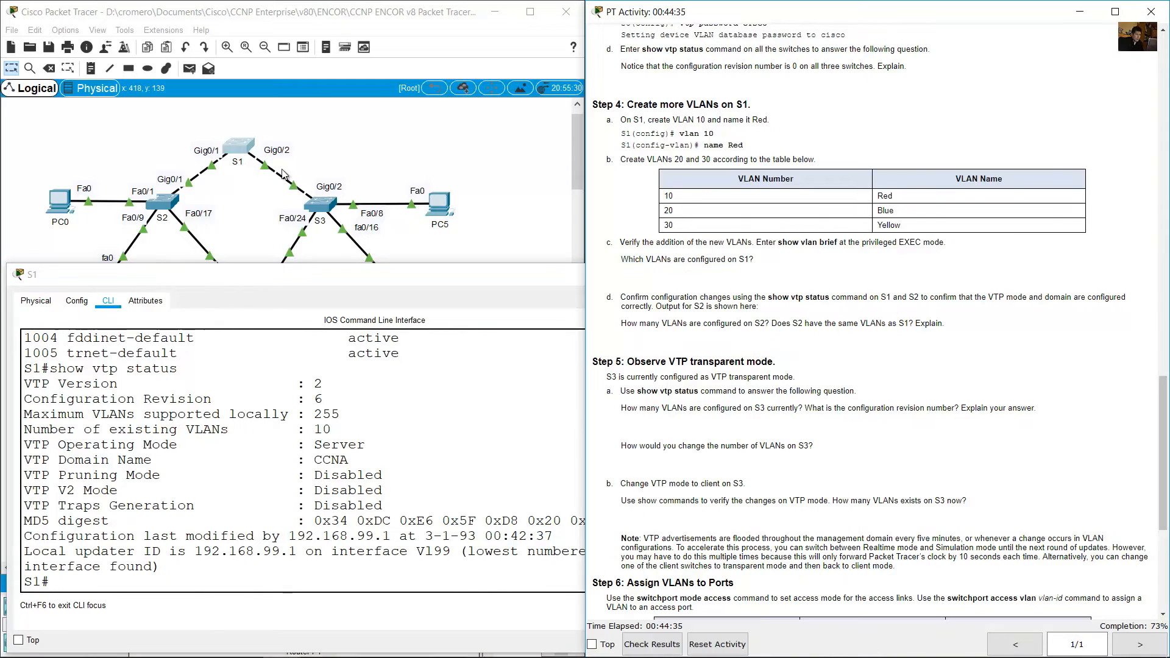
pyautogui.click(235, 232)
pyautogui.click(156, 203)
pyautogui.click(302, 564)
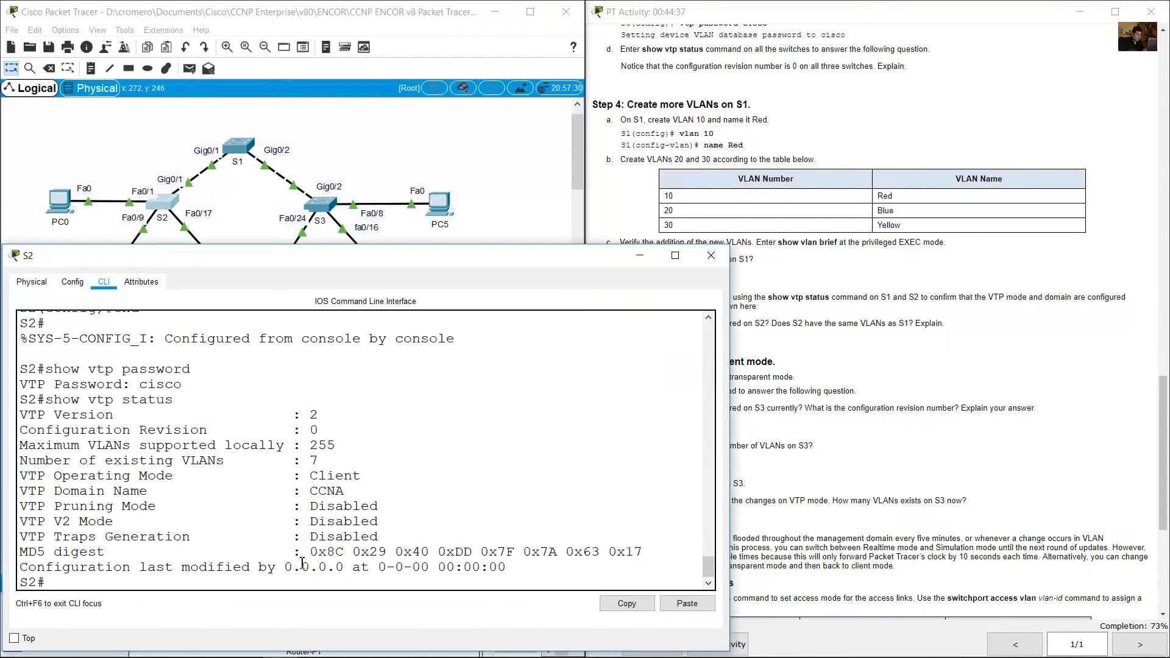
pyautogui.press('Up')
pyautogui.press('Return')
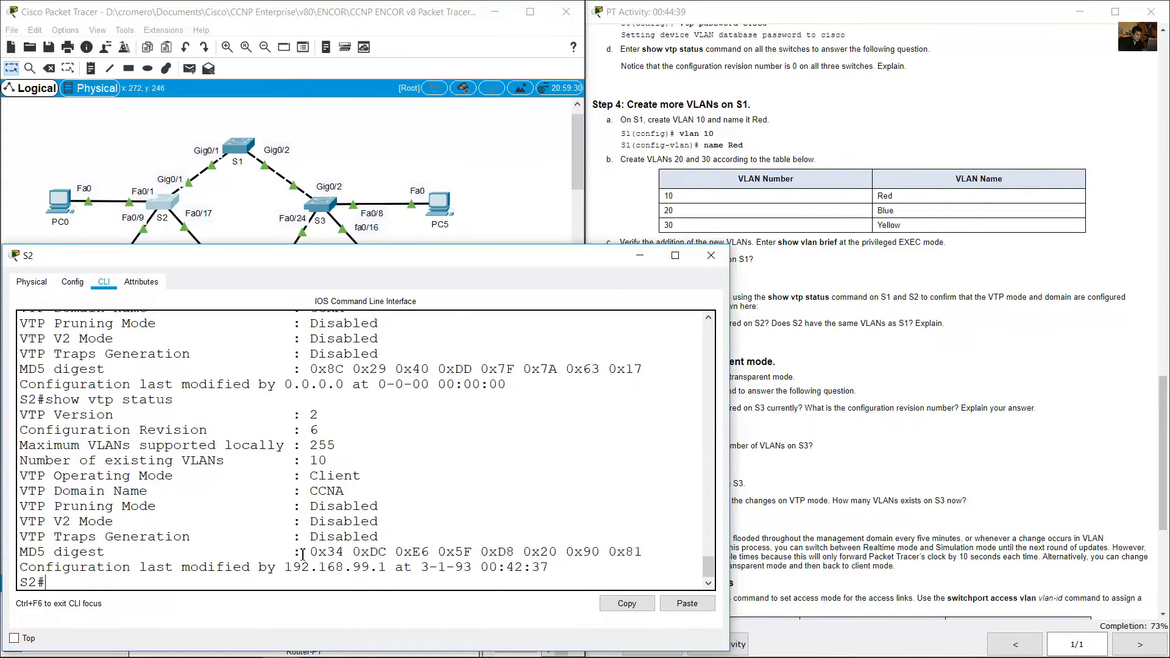
pyautogui.moveTo(21, 416); pyautogui.dragTo(319, 416)
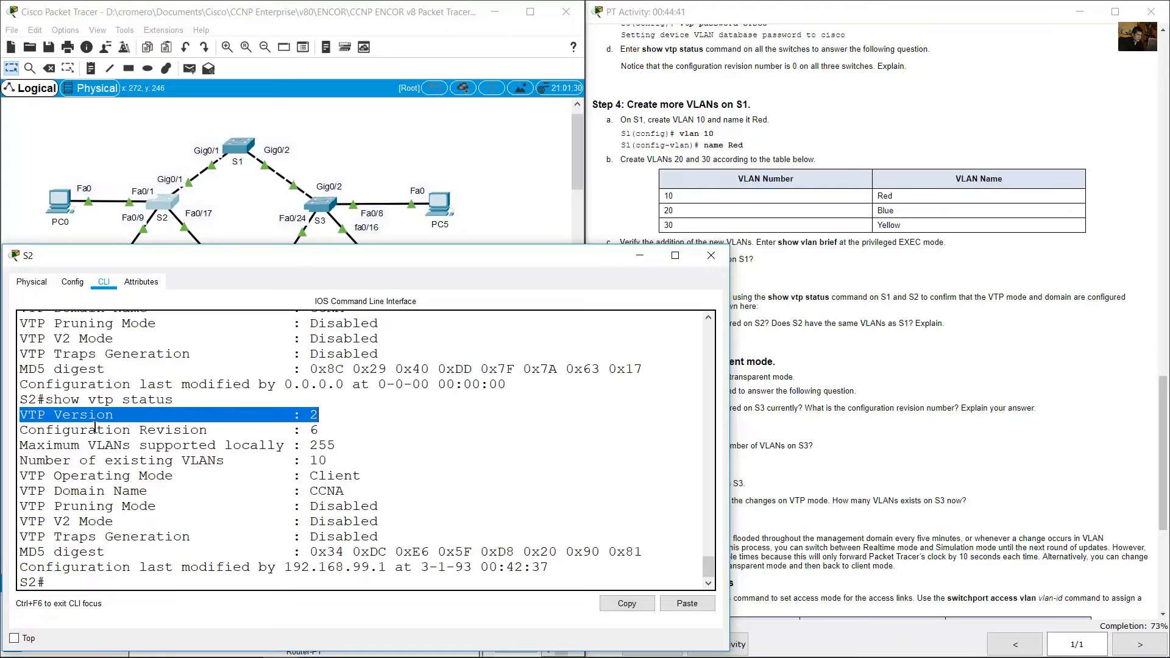
# Examine S2's Configuration Revision, VTP Operating Mode and Number of existing VLANs lines to answer how many VLANs are configured on S2.
pyautogui.moveTo(22, 432); pyautogui.dragTo(345, 427)
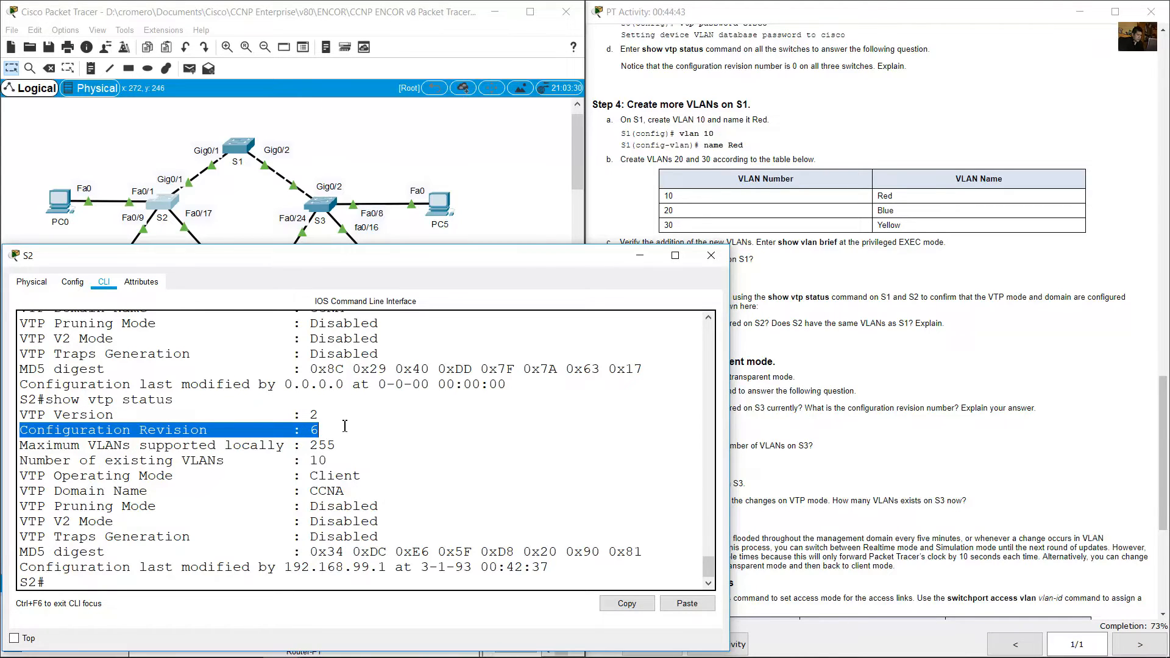
pyautogui.moveTo(39, 478); pyautogui.dragTo(383, 471)
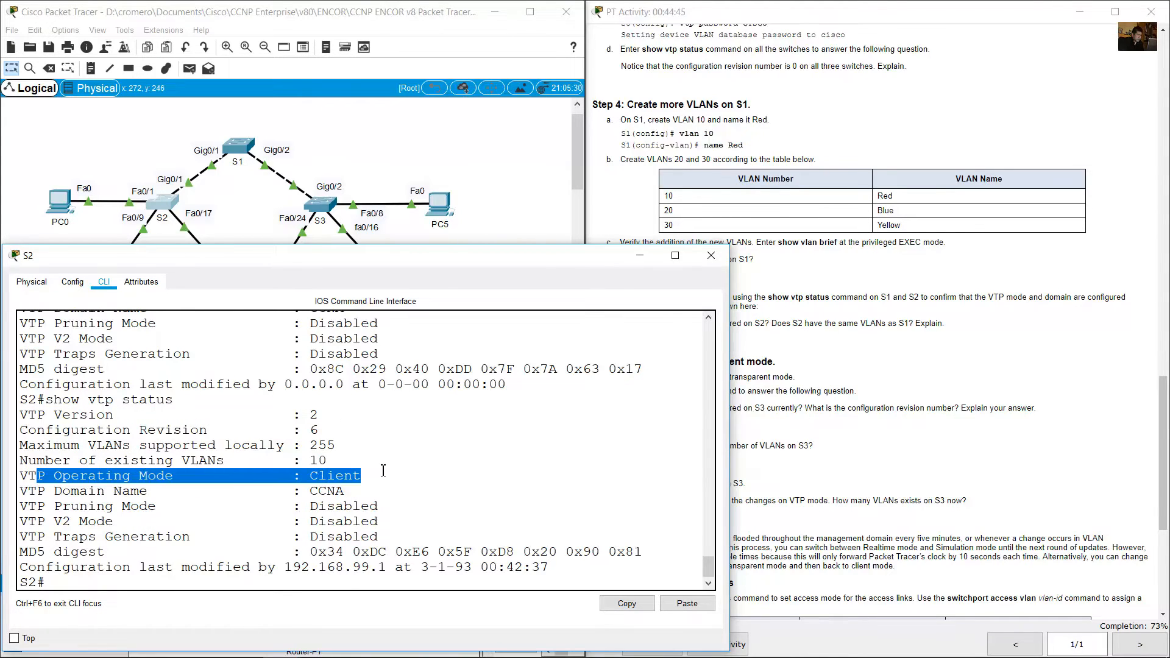
pyautogui.click(769, 311)
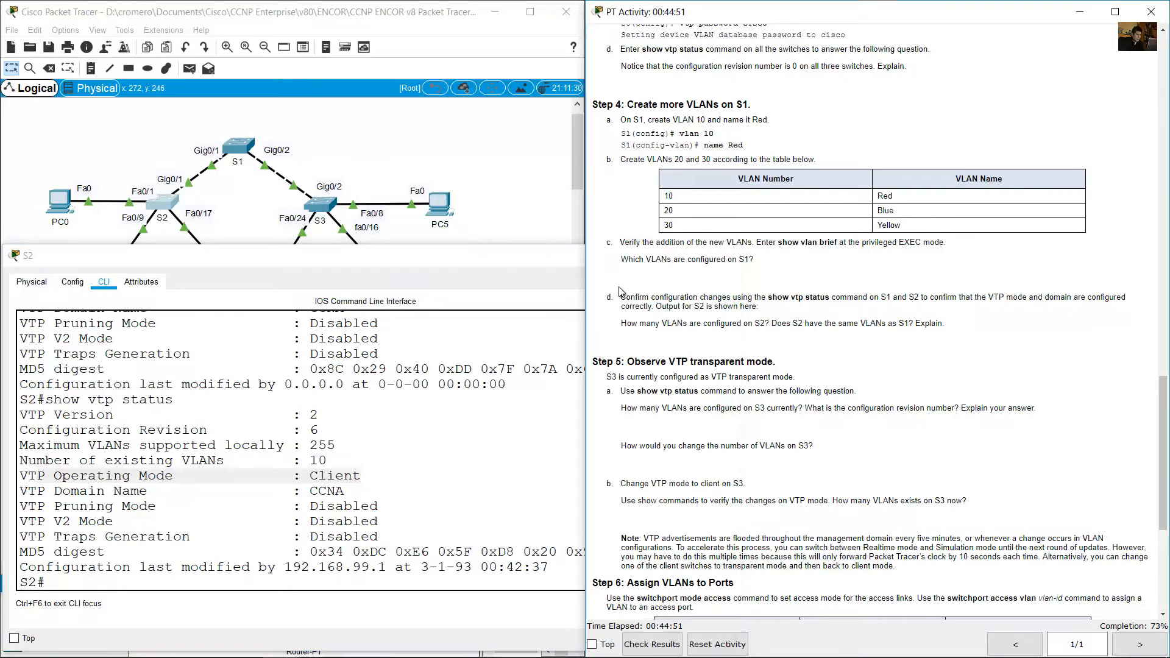
pyautogui.moveTo(632, 325); pyautogui.dragTo(776, 328)
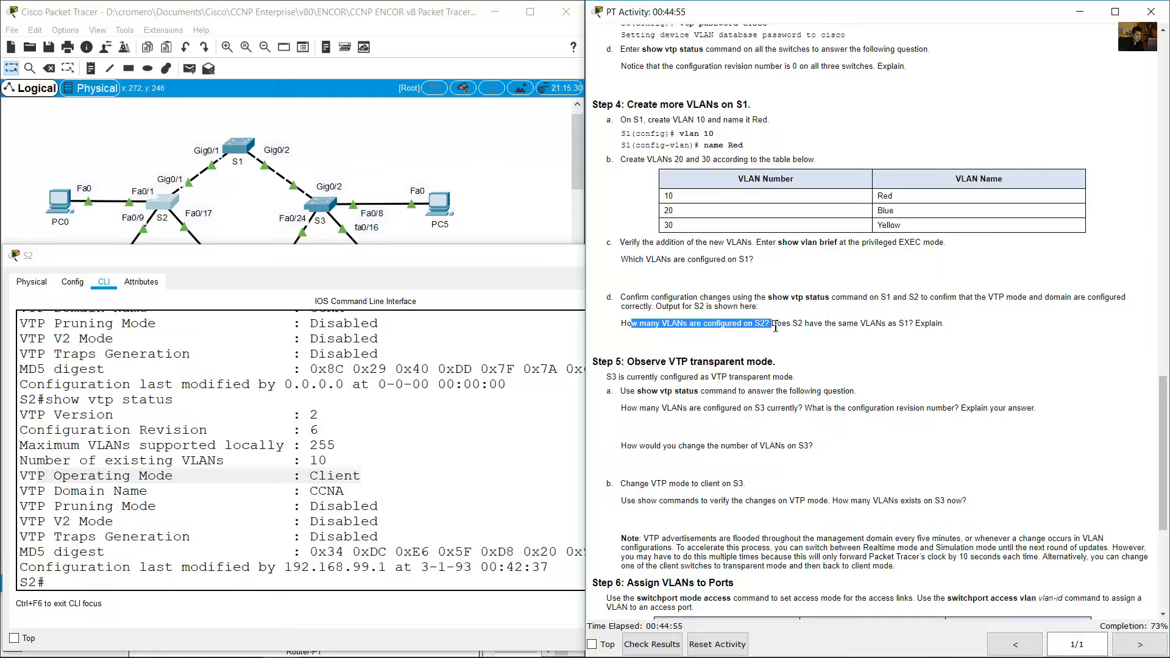
pyautogui.click(391, 423)
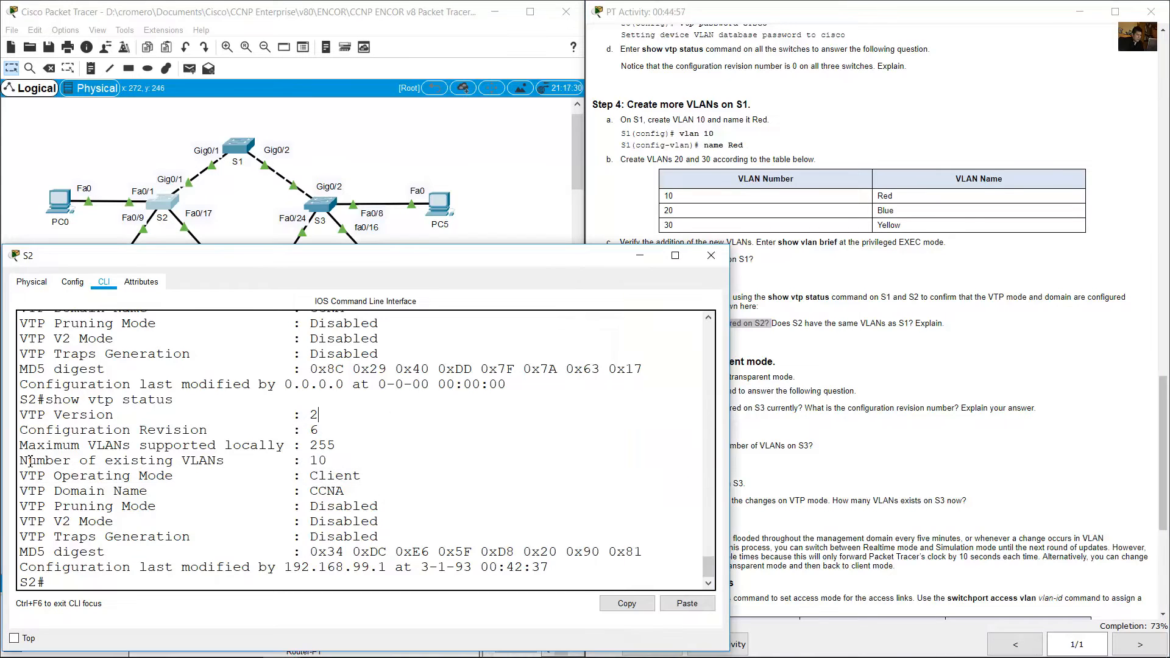
pyautogui.moveTo(29, 461); pyautogui.dragTo(339, 462)
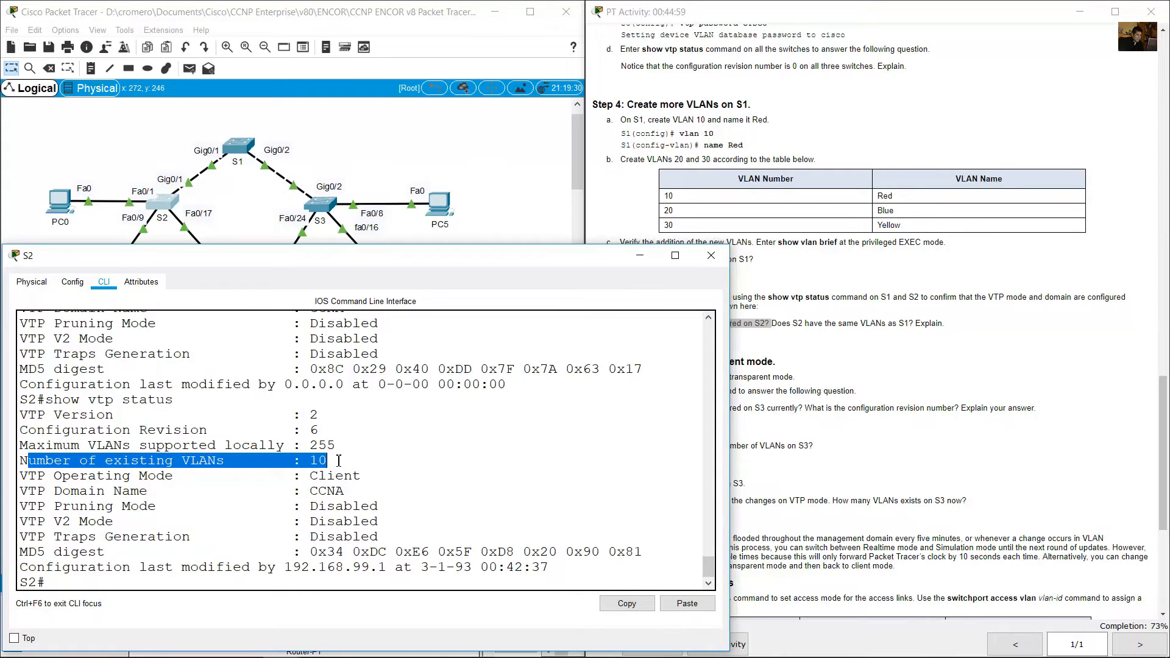
# List S2's VLANs with show vlan brief and examine the rows from VLAN 1 through 1005.
pyautogui.click(199, 583)
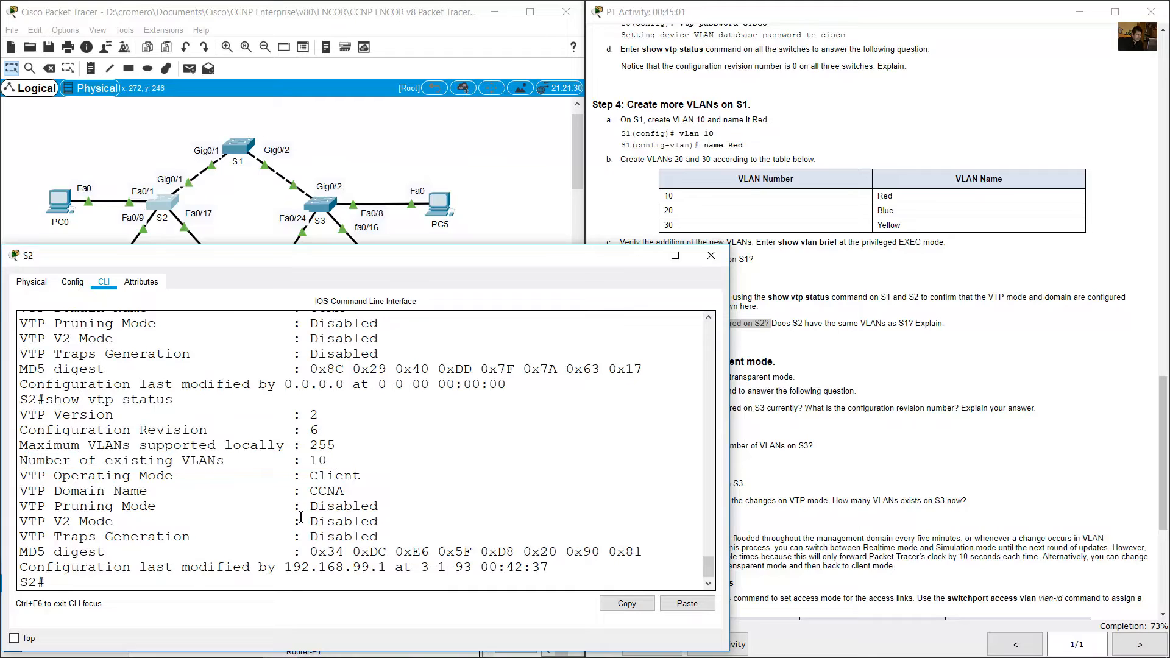
pyautogui.write('show vlan brief')
pyautogui.press('Return')
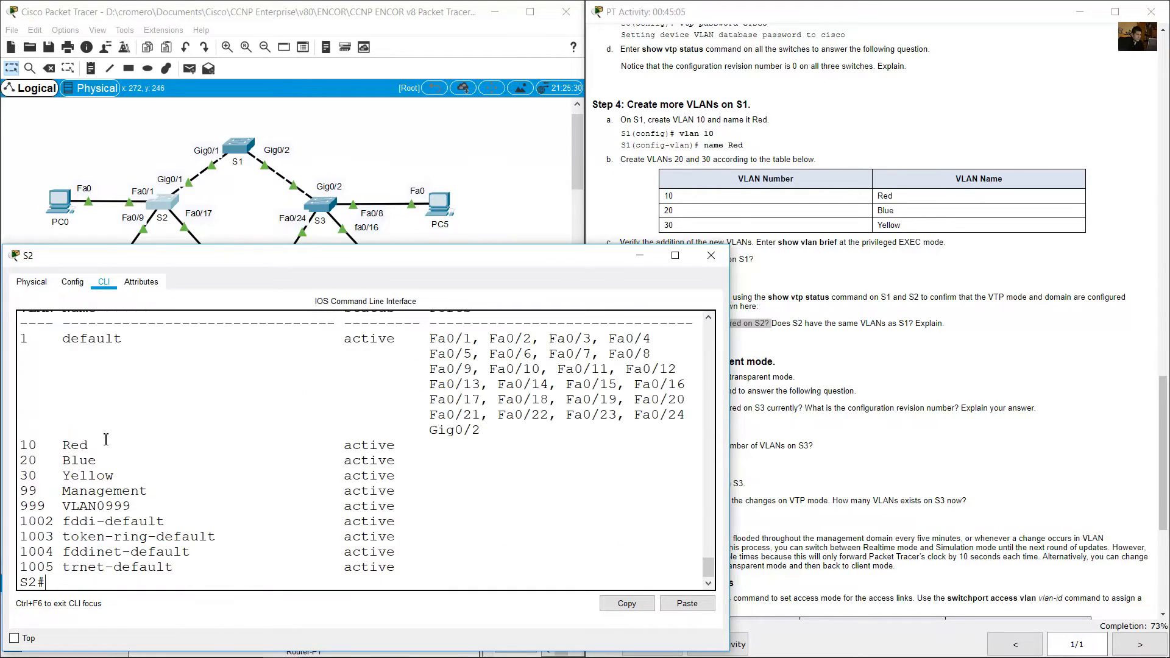
pyautogui.moveTo(23, 335); pyautogui.dragTo(447, 572)
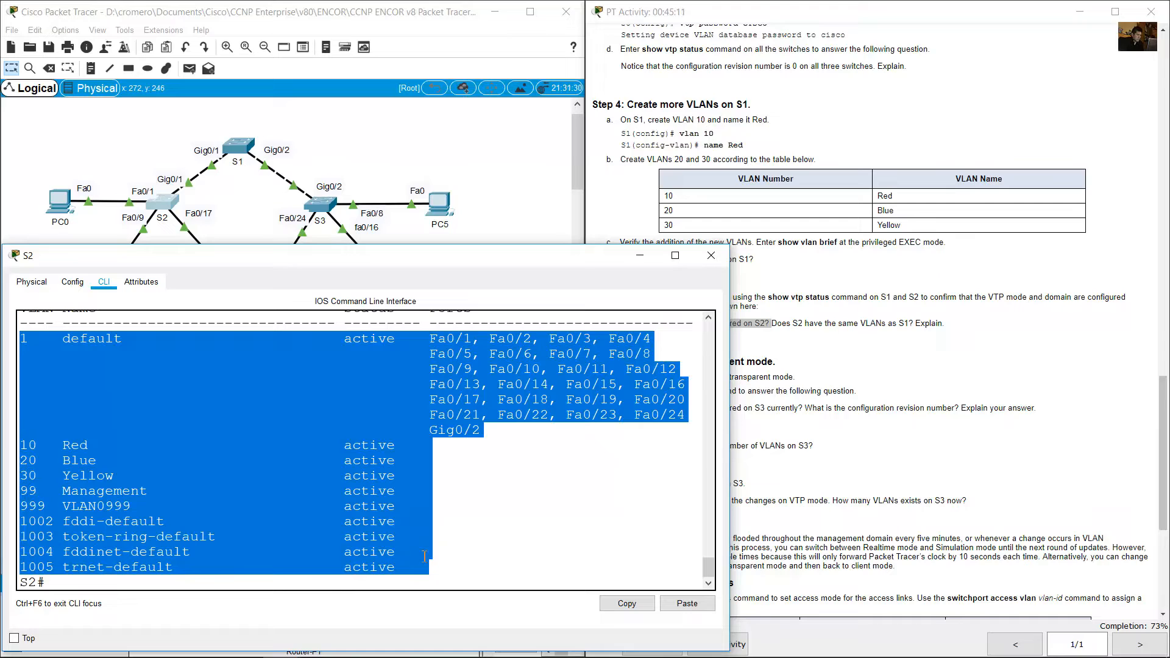
pyautogui.click(127, 470)
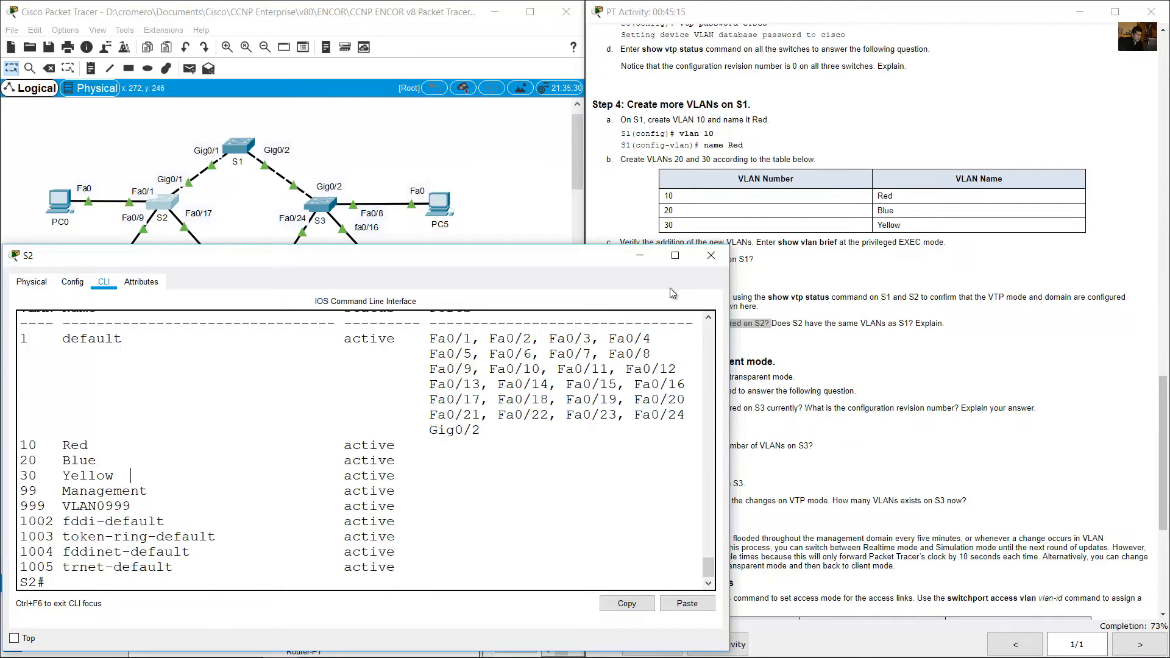
# Read the question whether S2 has the same VLANs as S1 and check S1's Number of existing VLANs line.
pyautogui.click(640, 256)
pyautogui.click(803, 335)
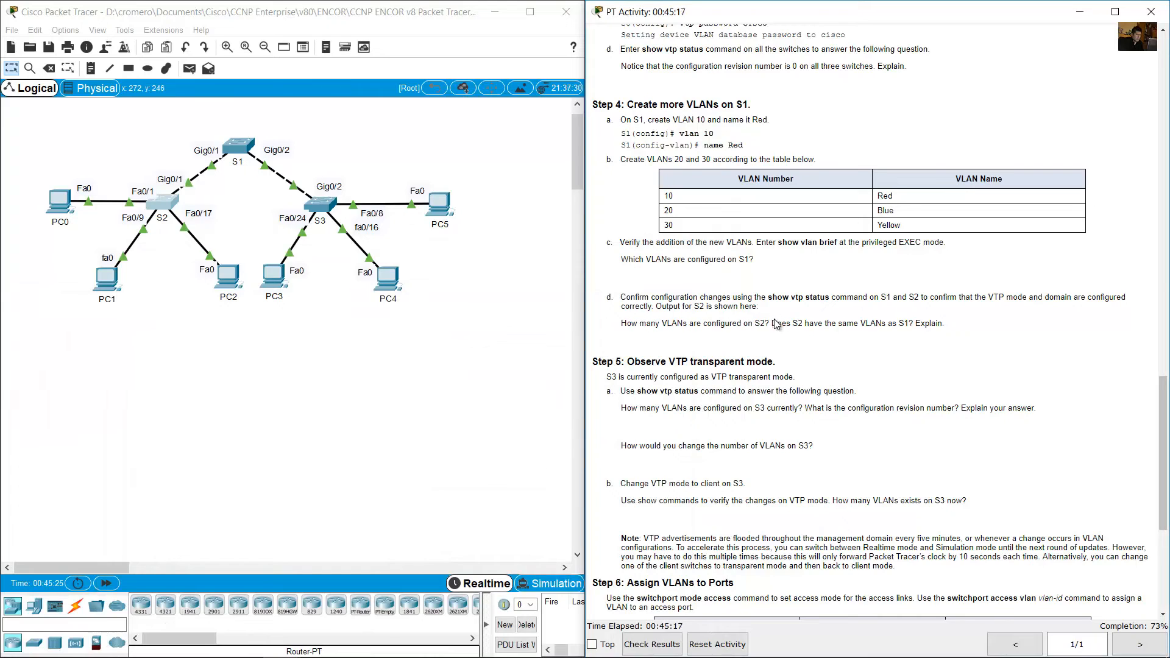
pyautogui.moveTo(773, 323); pyautogui.dragTo(913, 326)
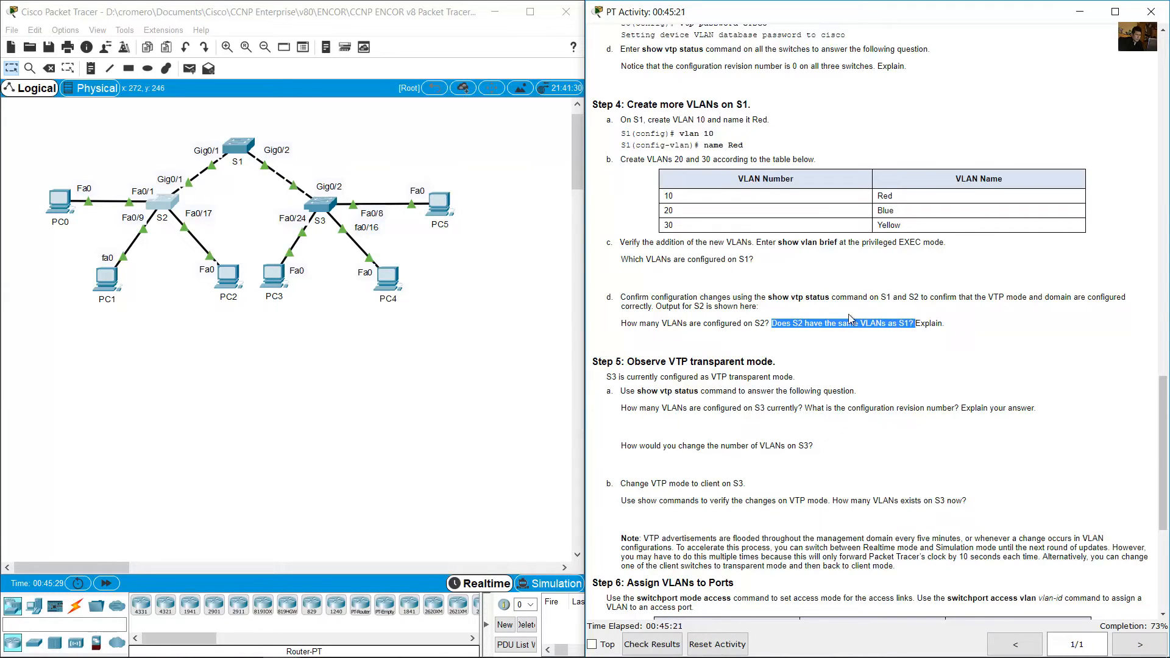
pyautogui.click(244, 158)
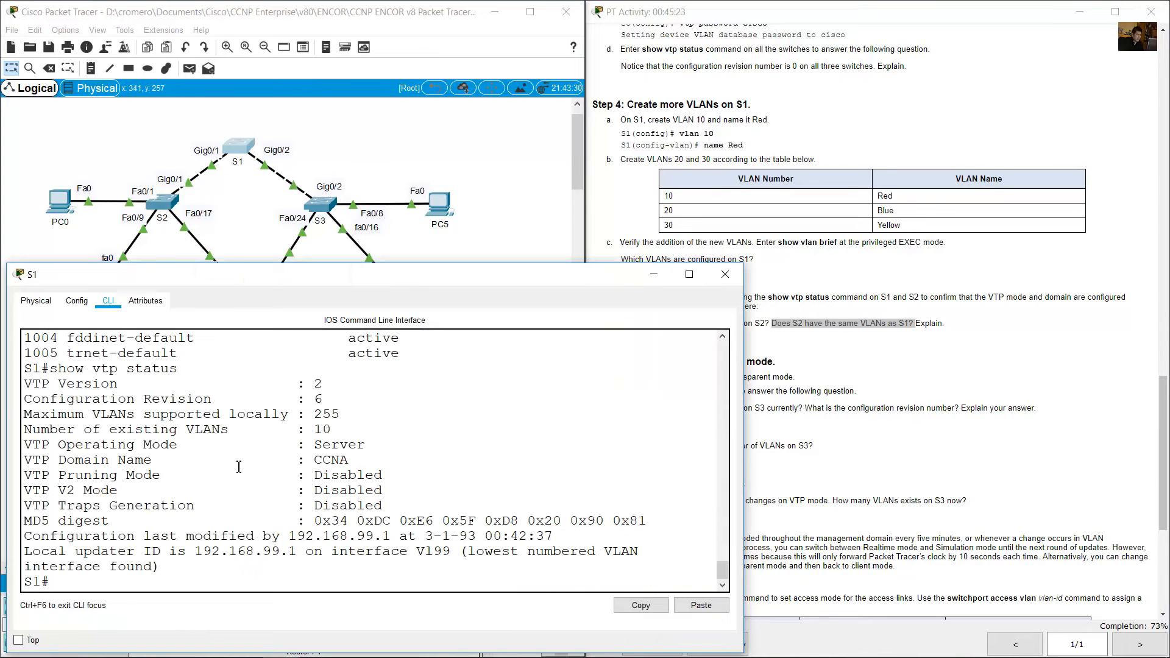
pyautogui.moveTo(36, 437); pyautogui.dragTo(363, 434)
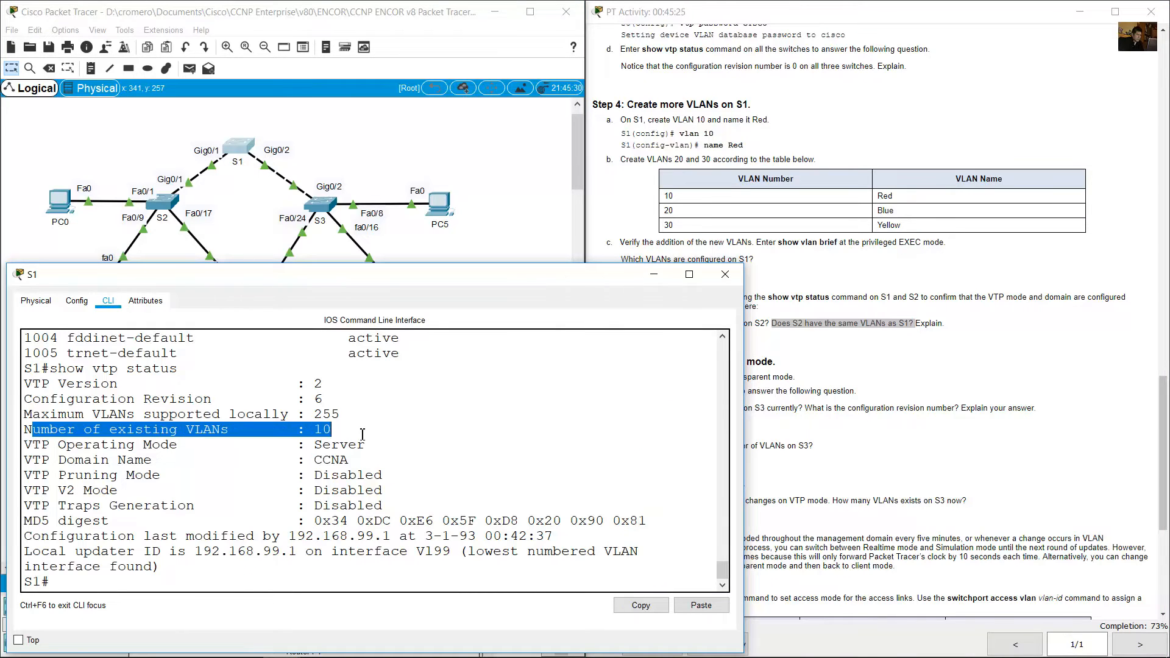
pyautogui.click(267, 516)
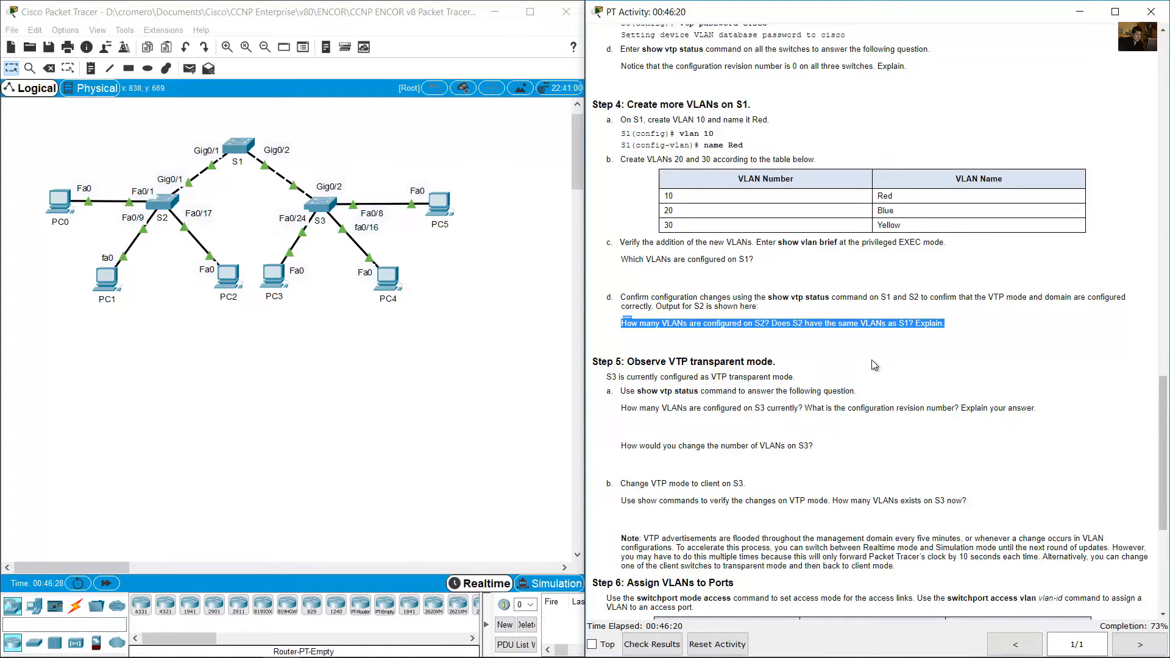
pyautogui.moveTo(257, 115); pyautogui.dragTo(144, 218)
pyautogui.click(224, 194)
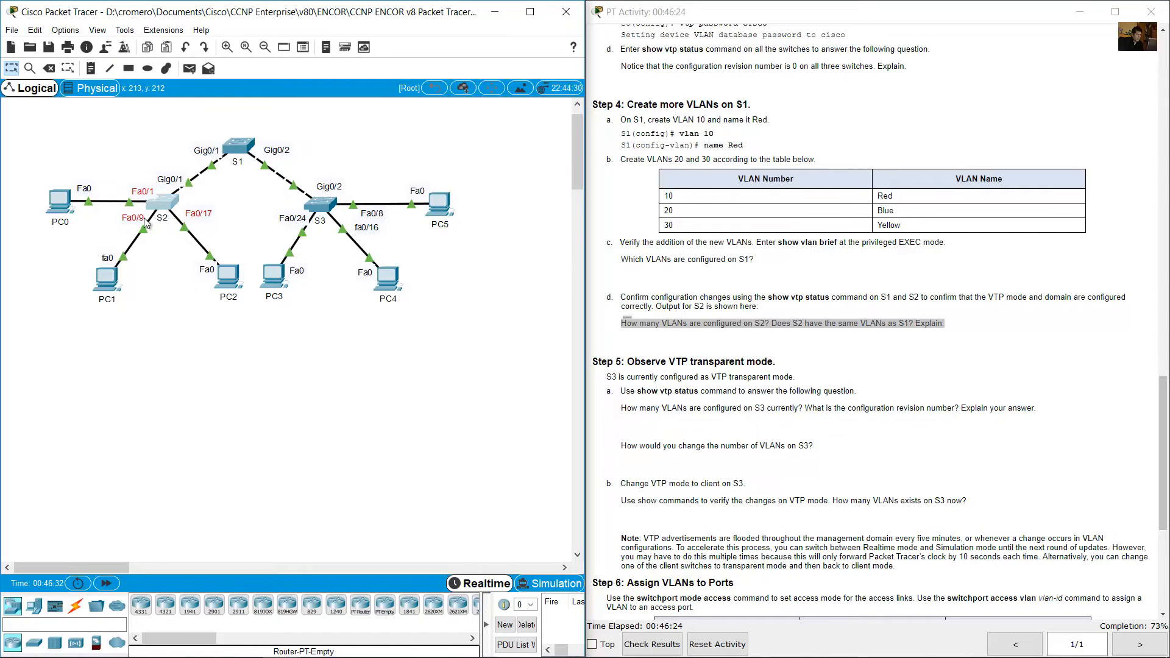
pyautogui.click(152, 249)
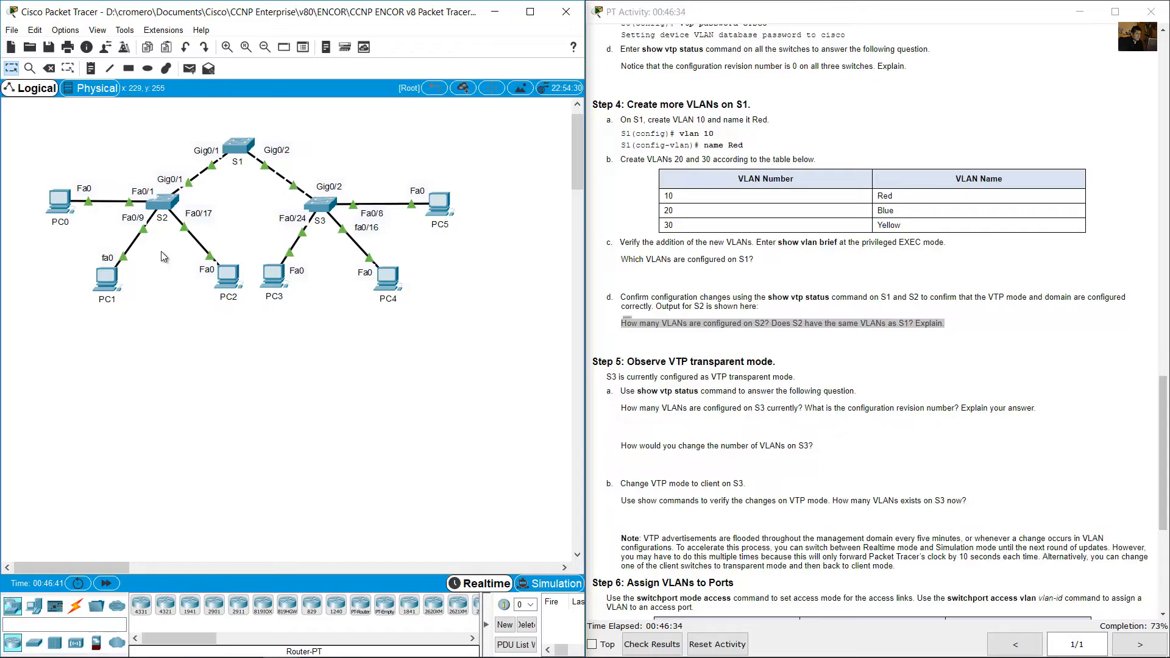
pyautogui.moveTo(170, 256); pyautogui.dragTo(141, 182)
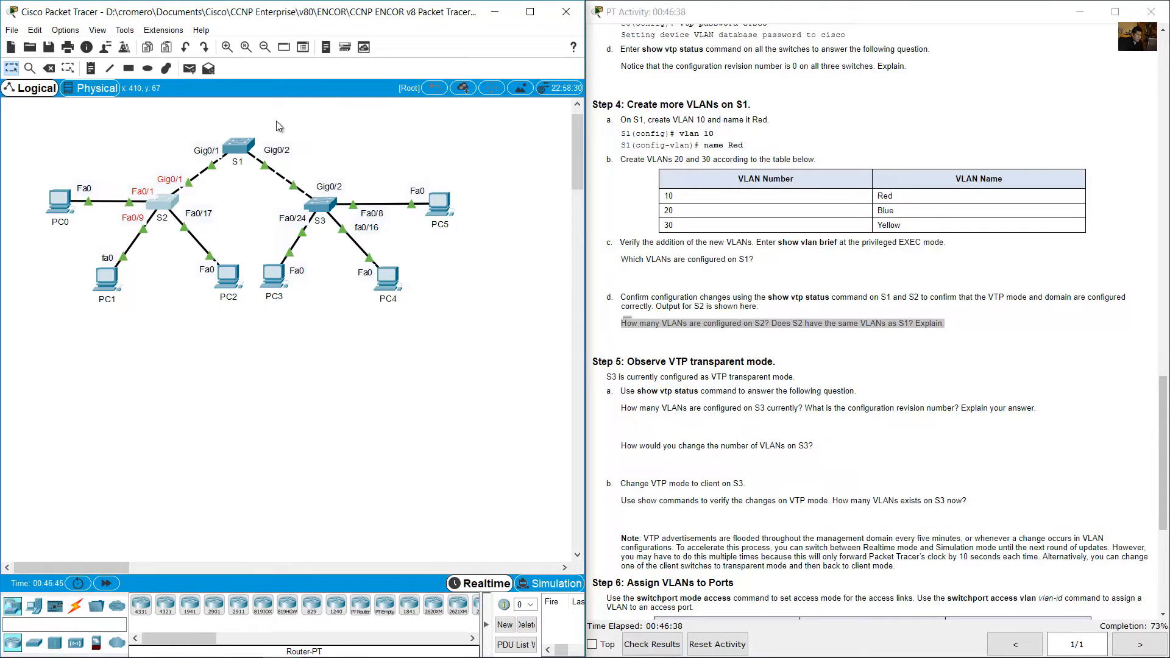
pyautogui.moveTo(278, 121); pyautogui.dragTo(231, 167)
# Read Step 5 about observing VTP transparent mode on S3, including instruction a on using show vtp status.
pyautogui.click(1001, 361)
pyautogui.scroll(-4, 1001, 361)
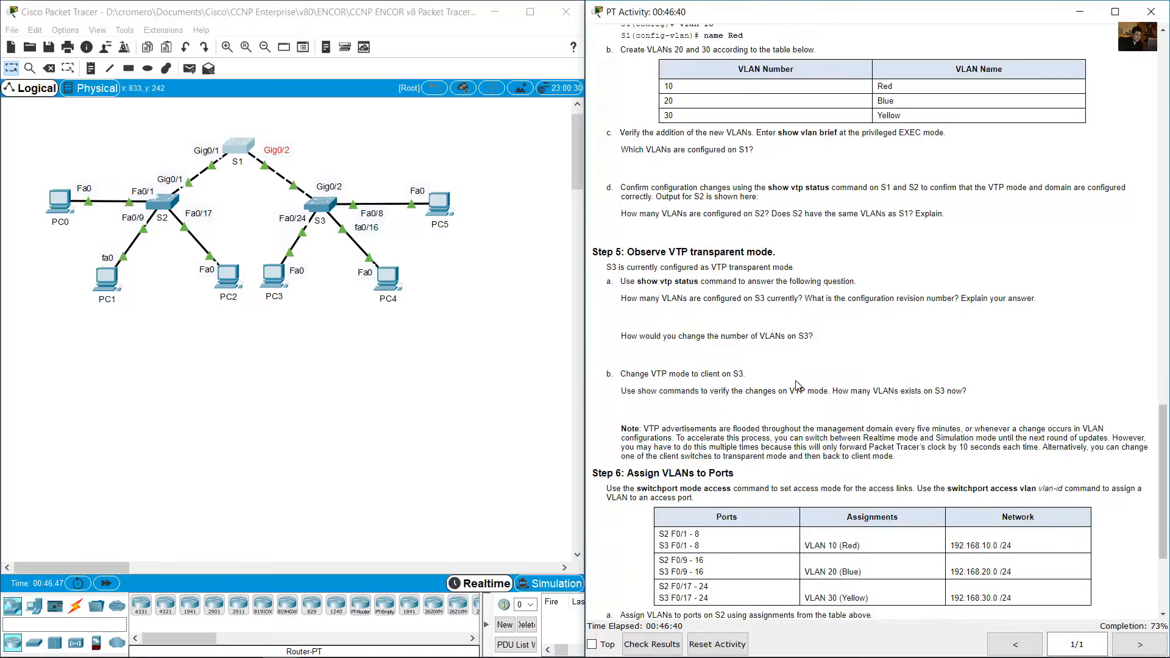
pyautogui.moveTo(635, 106); pyautogui.dragTo(792, 108)
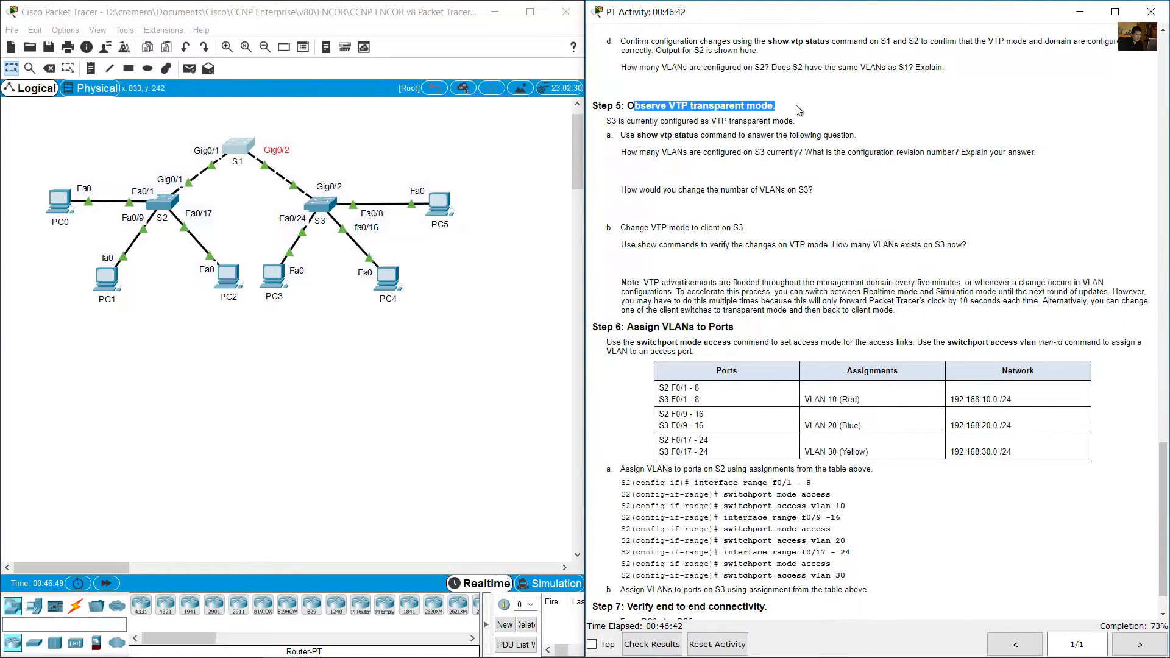
pyautogui.moveTo(608, 122); pyautogui.dragTo(788, 120)
pyautogui.moveTo(636, 136); pyautogui.dragTo(767, 136)
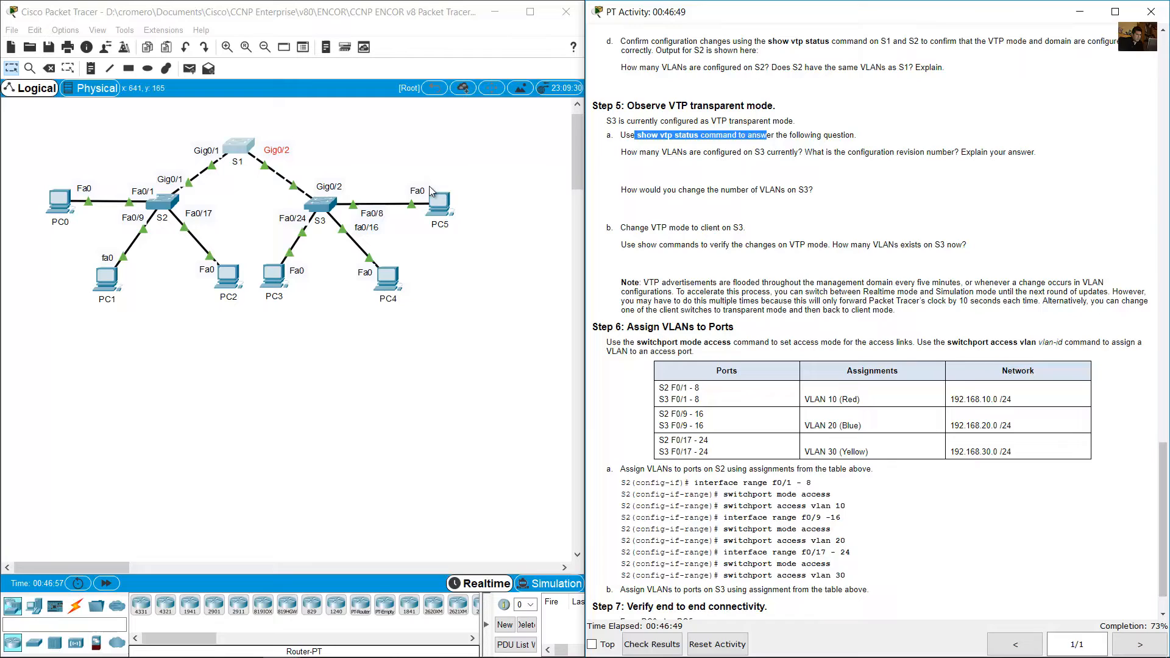
# Check S3's VTP status with show vtp status and examine the Number of existing VLANs line to answer the Step 5 question.
pyautogui.click(320, 205)
pyautogui.moveTo(313, 448); pyautogui.dragTo(320, 448)
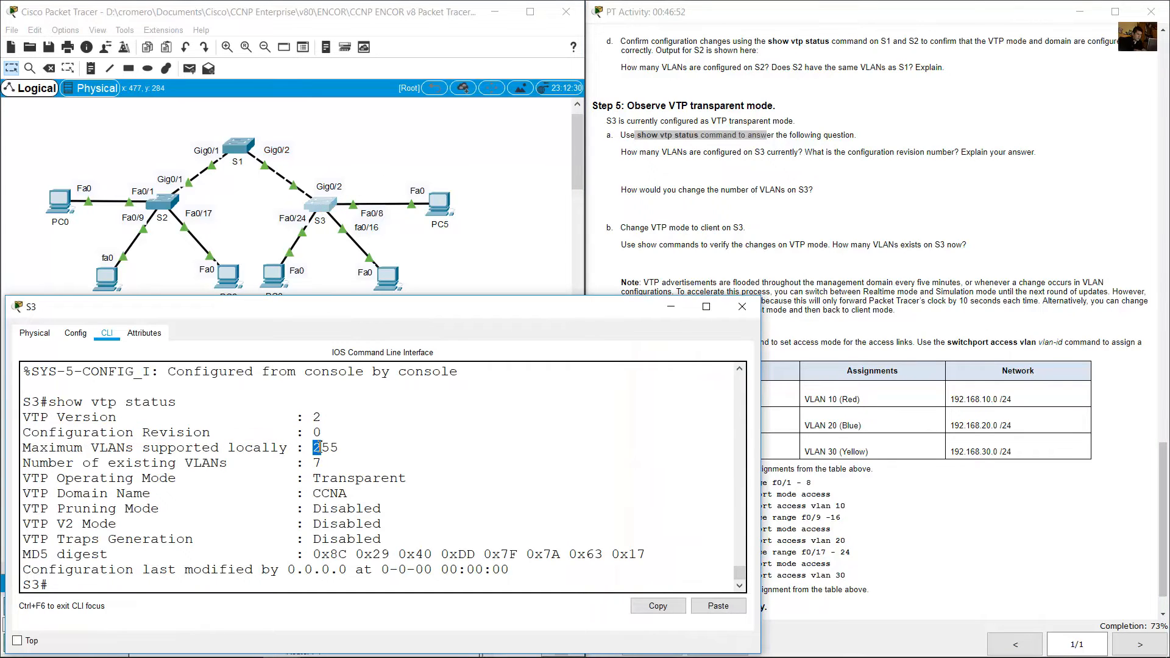
pyautogui.press('Up')
pyautogui.press('Return')
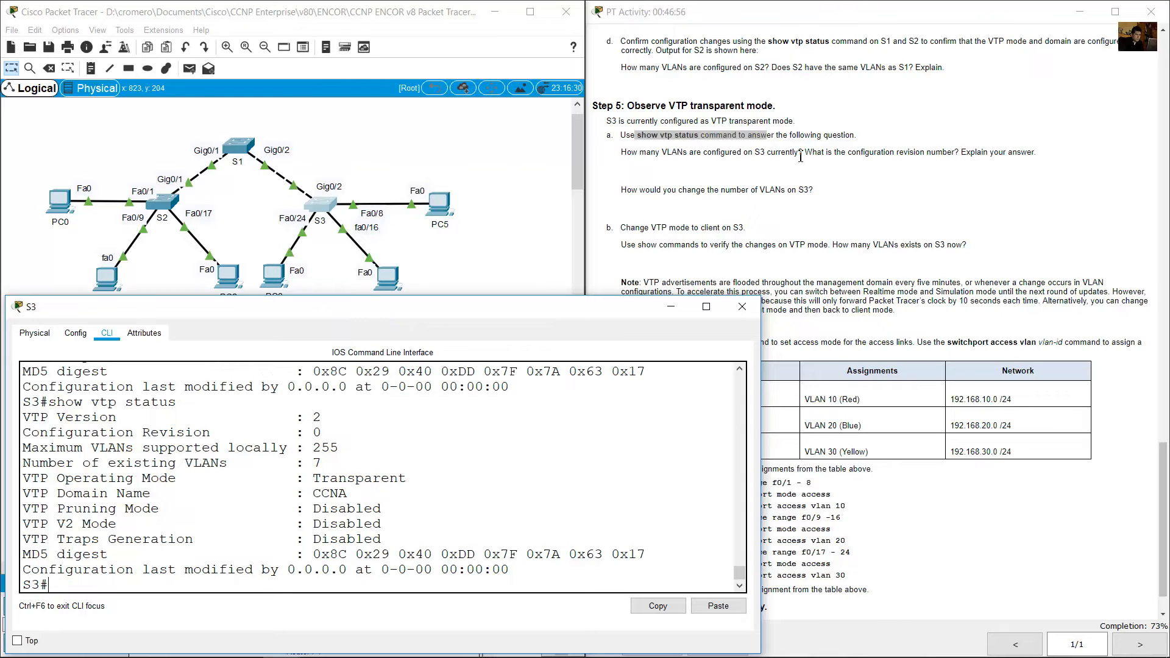
pyautogui.moveTo(627, 154); pyautogui.dragTo(804, 152)
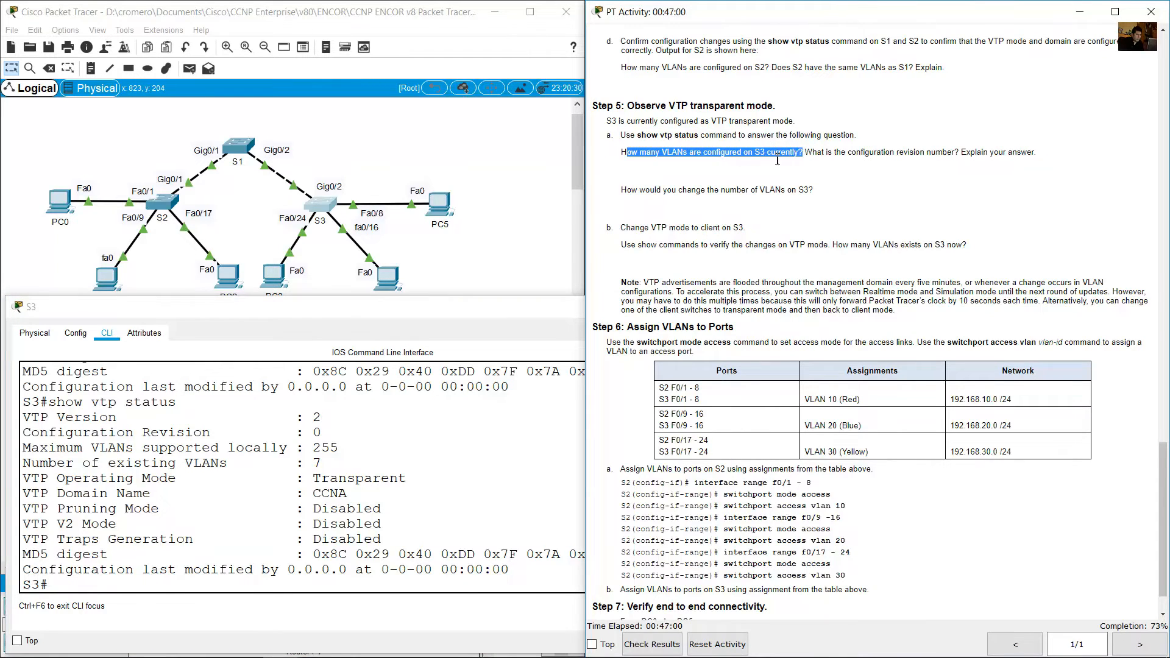
pyautogui.click(213, 465)
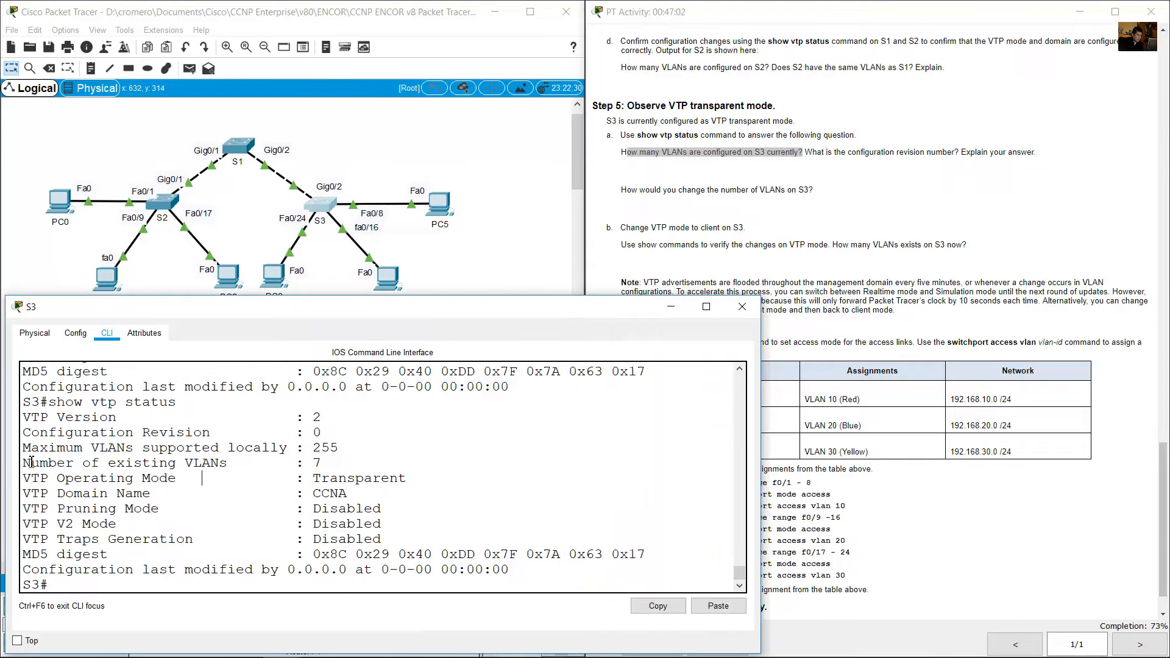
pyautogui.moveTo(26, 463); pyautogui.dragTo(344, 462)
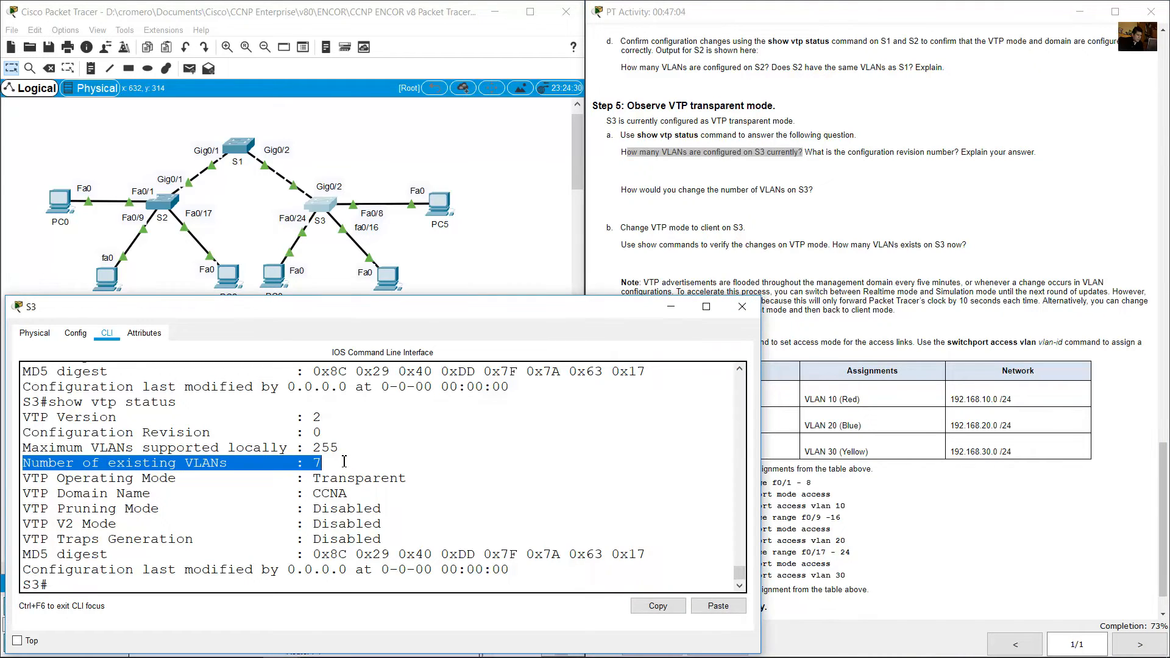
# List S3's VLANs with show vlan brief and examine the rows from VLAN 1 through 1005.
pyautogui.click(371, 544)
pyautogui.write('sho')
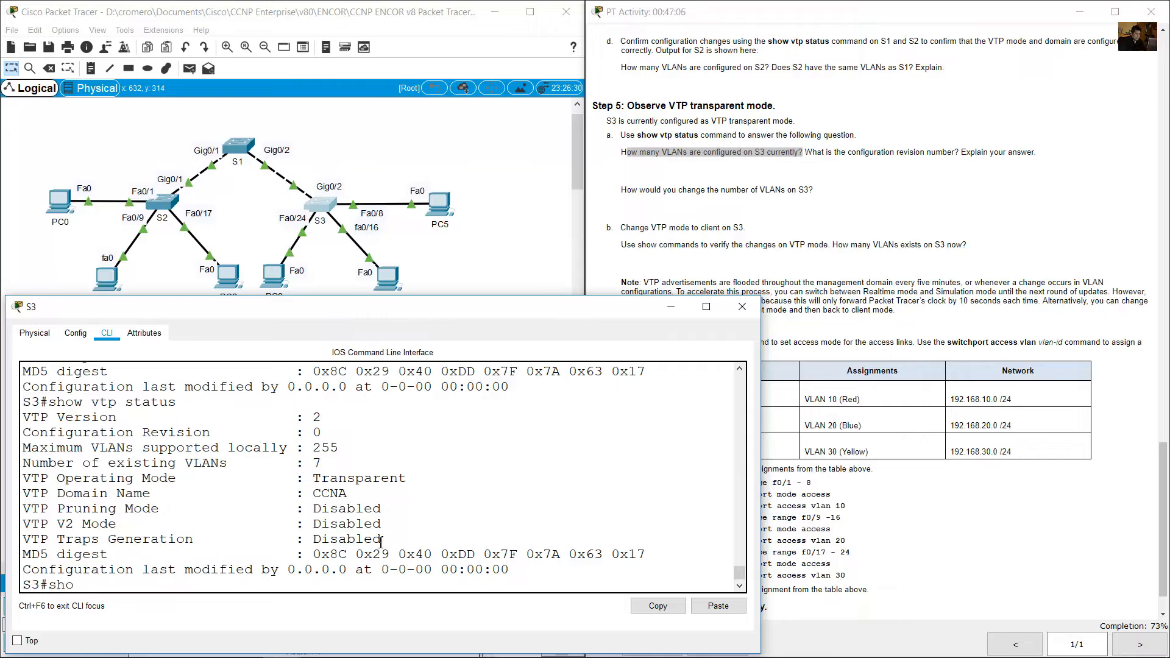
pyautogui.write('w vlan brief')
pyautogui.press('Return')
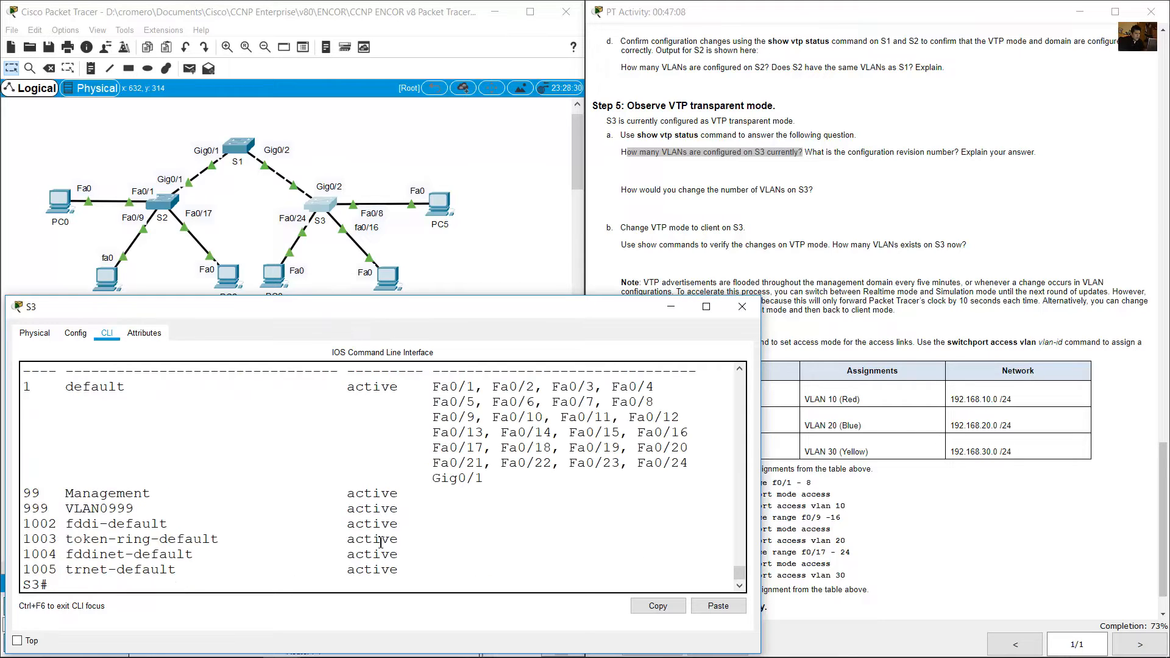
pyautogui.moveTo(24, 387); pyautogui.dragTo(489, 559)
# Read the question on S3's configuration revision number and examine the Configuration Revision line in its VTP status output.
pyautogui.click(874, 203)
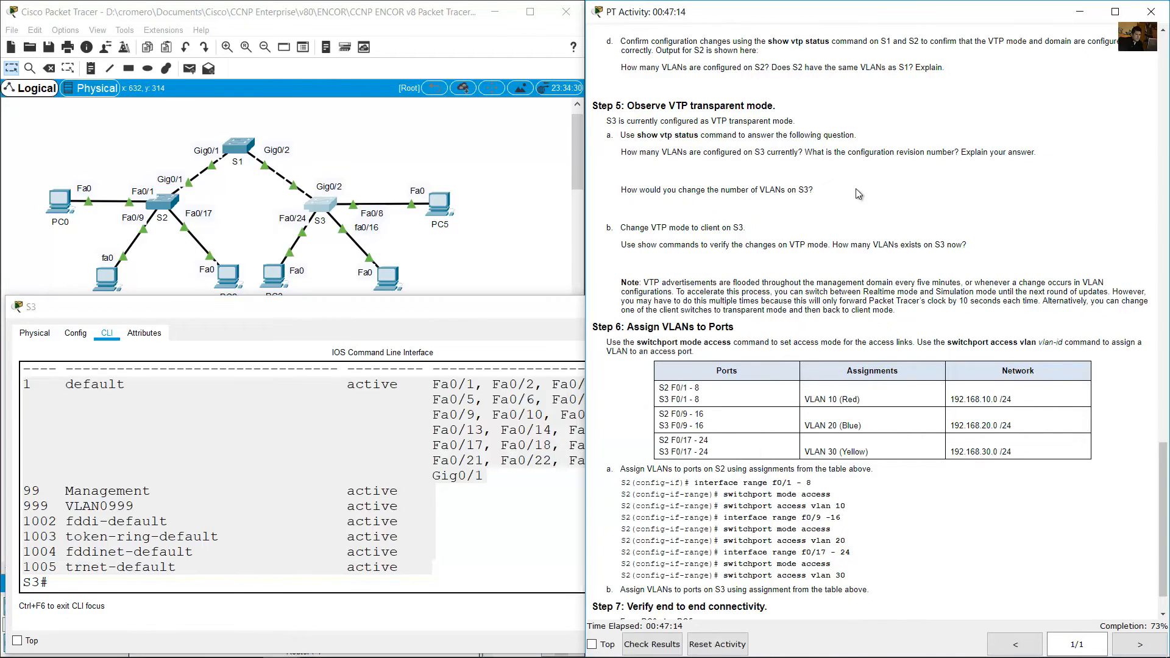
pyautogui.moveTo(806, 152); pyautogui.dragTo(1047, 154)
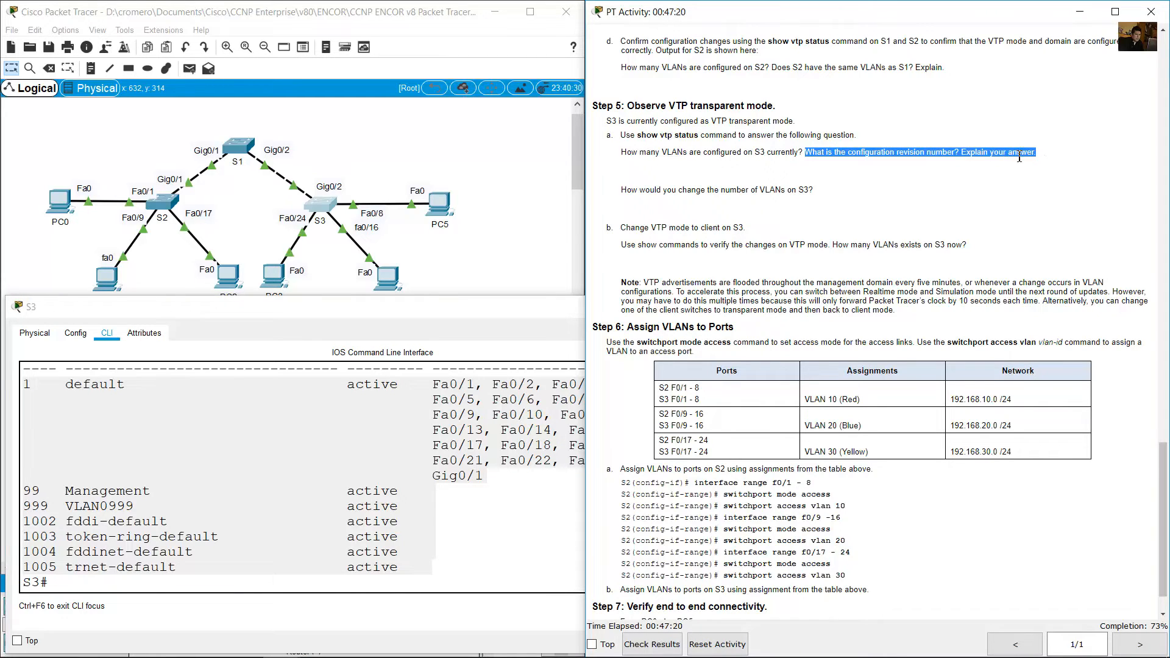
pyautogui.click(313, 451)
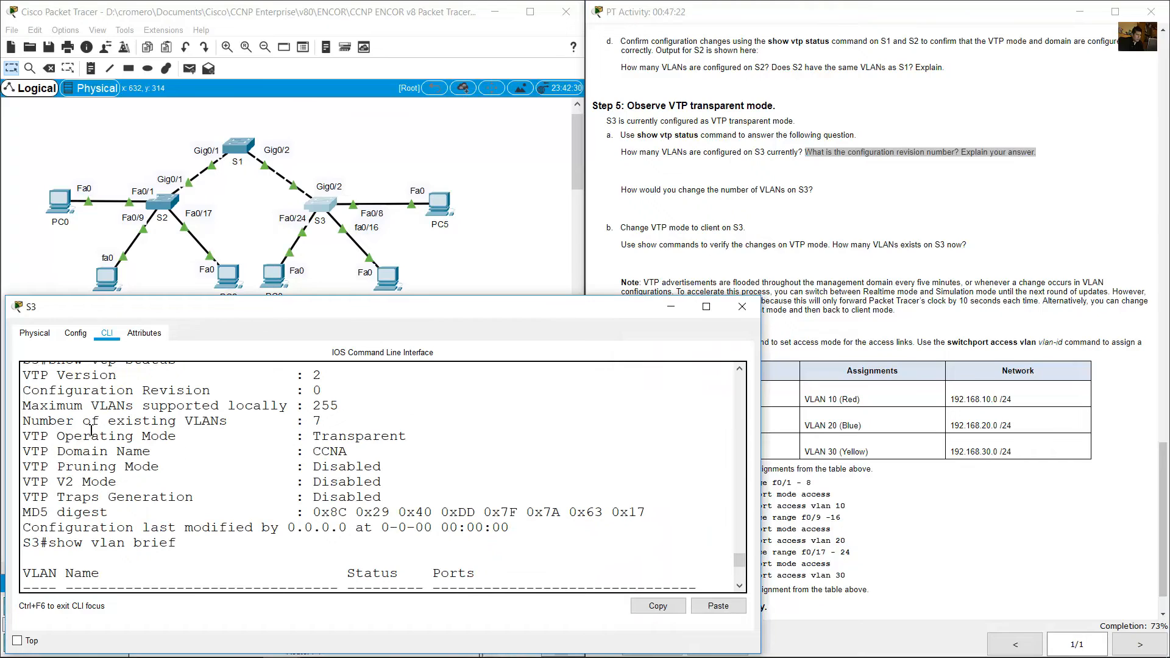
pyautogui.moveTo(31, 390); pyautogui.dragTo(337, 399)
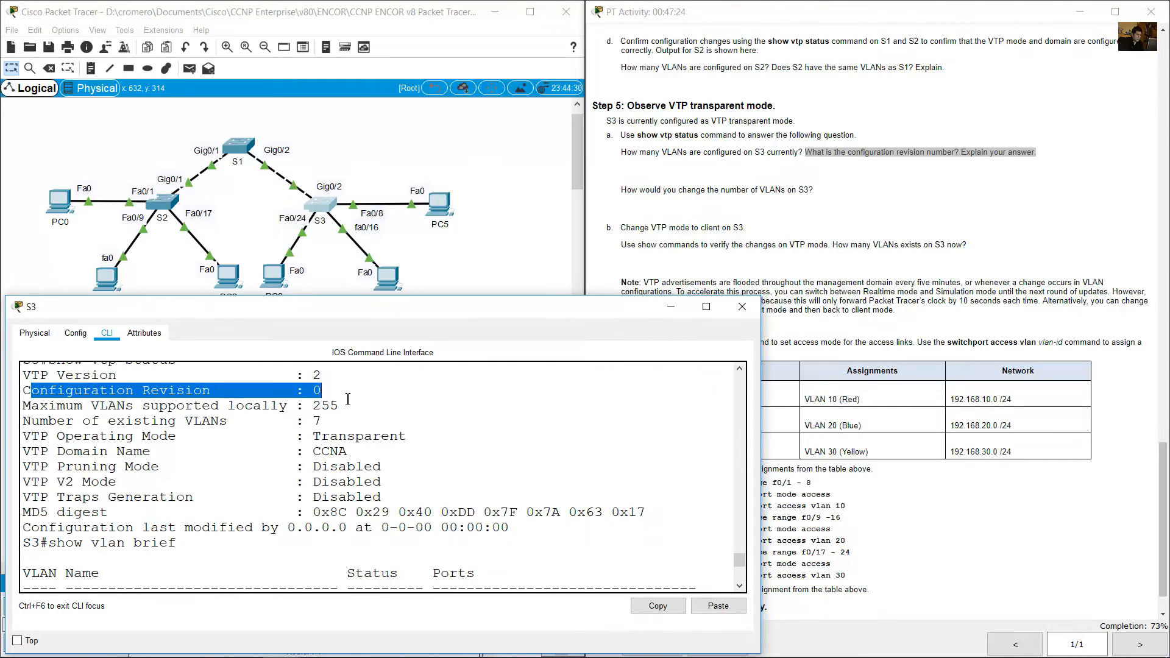
pyautogui.click(353, 451)
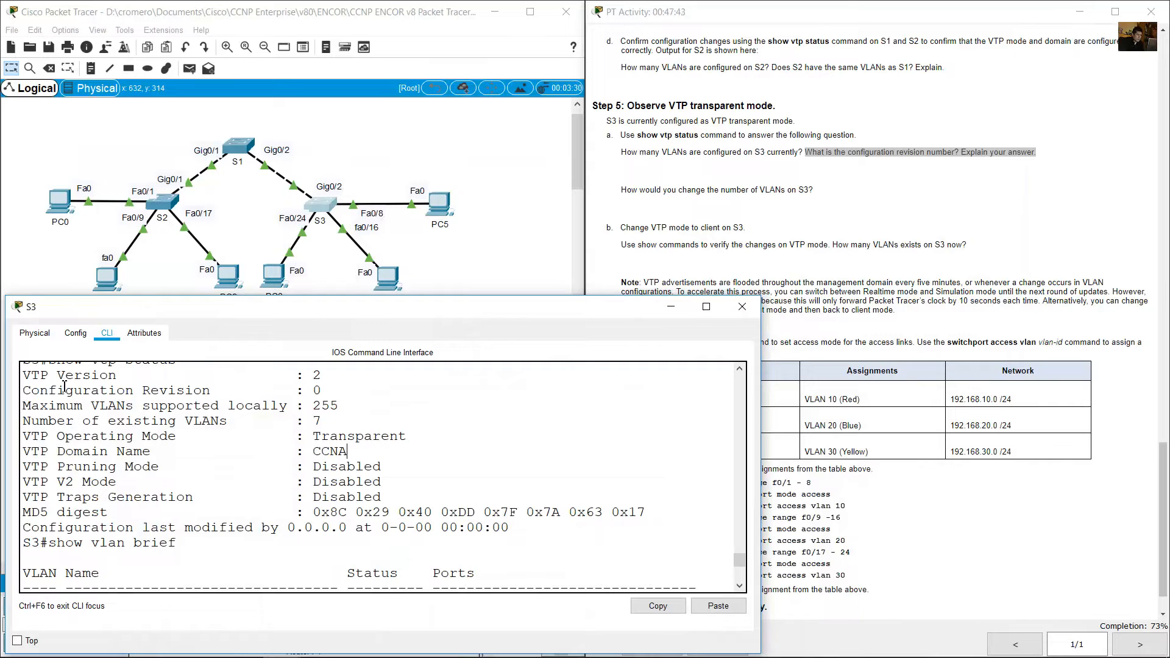
# Review the Step 5a questions on S3, comparing its Configuration Revision line and reading how to change its number of VLANs.
pyautogui.click(638, 153)
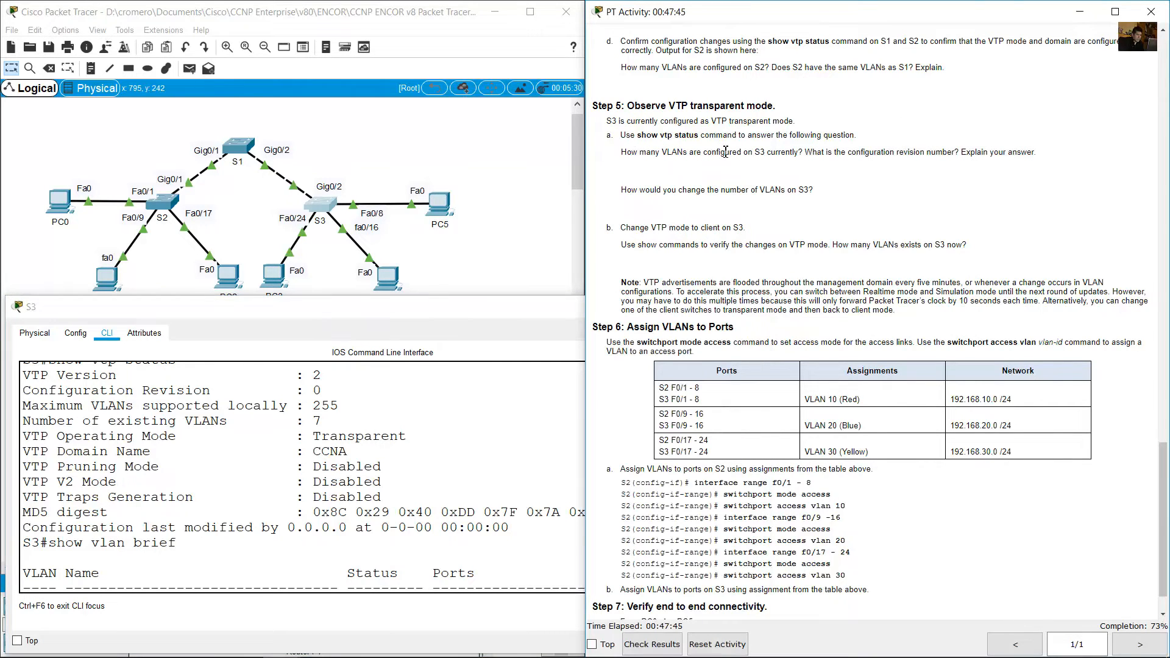
pyautogui.moveTo(724, 152); pyautogui.dragTo(1041, 153)
pyautogui.click(151, 422)
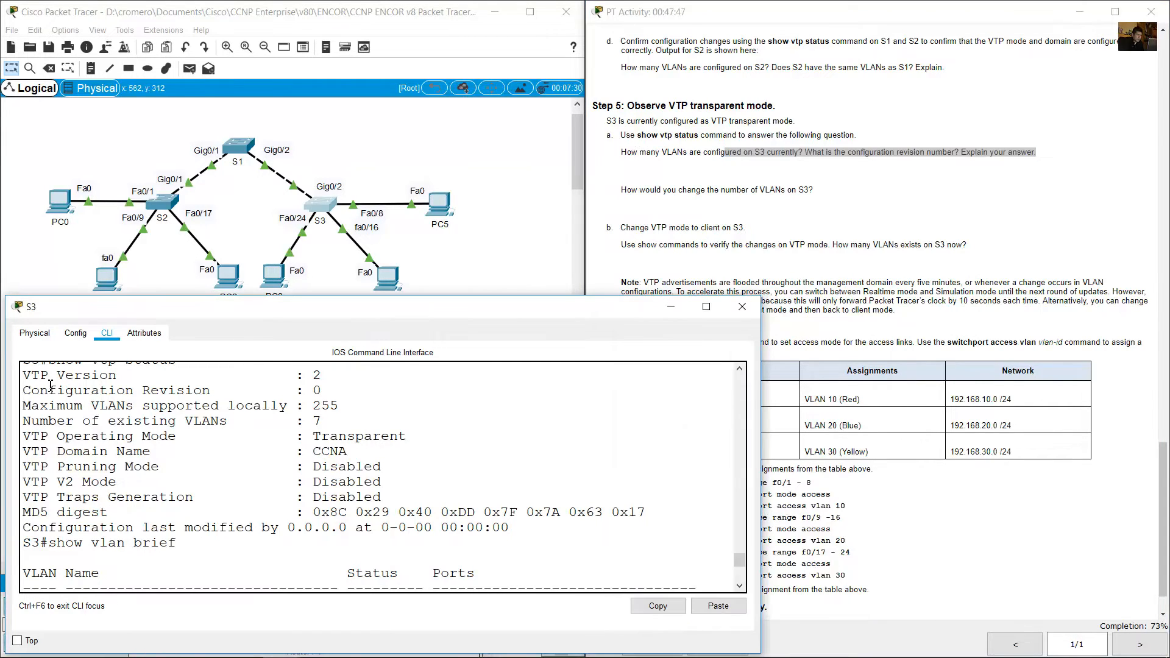
pyautogui.moveTo(35, 391); pyautogui.dragTo(361, 386)
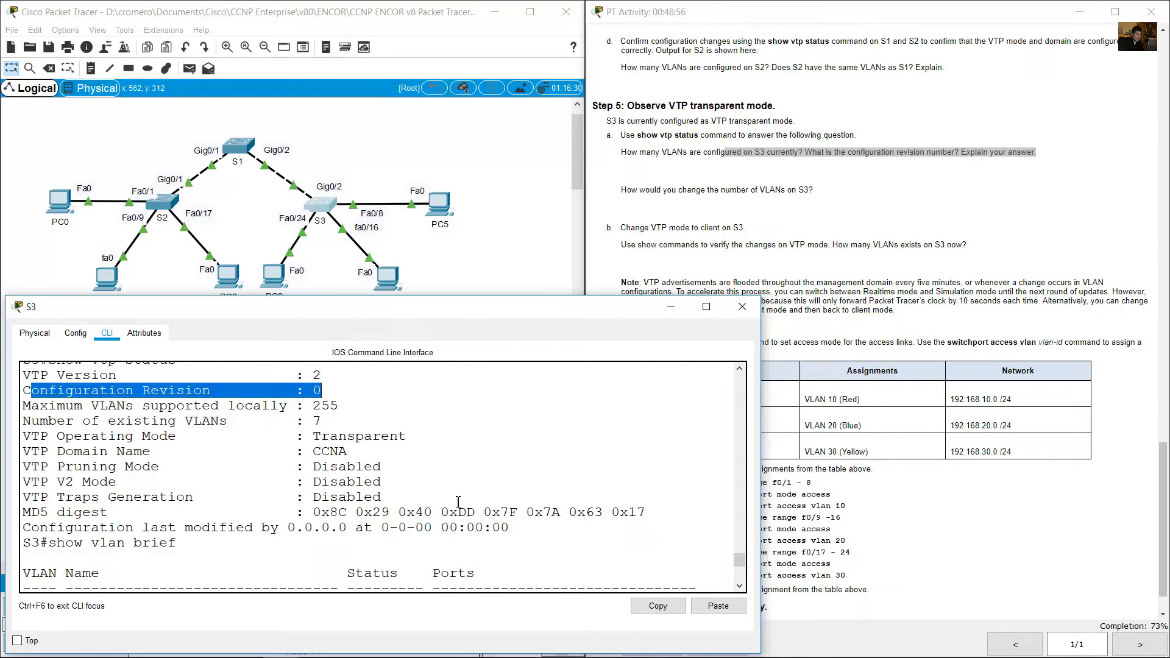
pyautogui.click(860, 213)
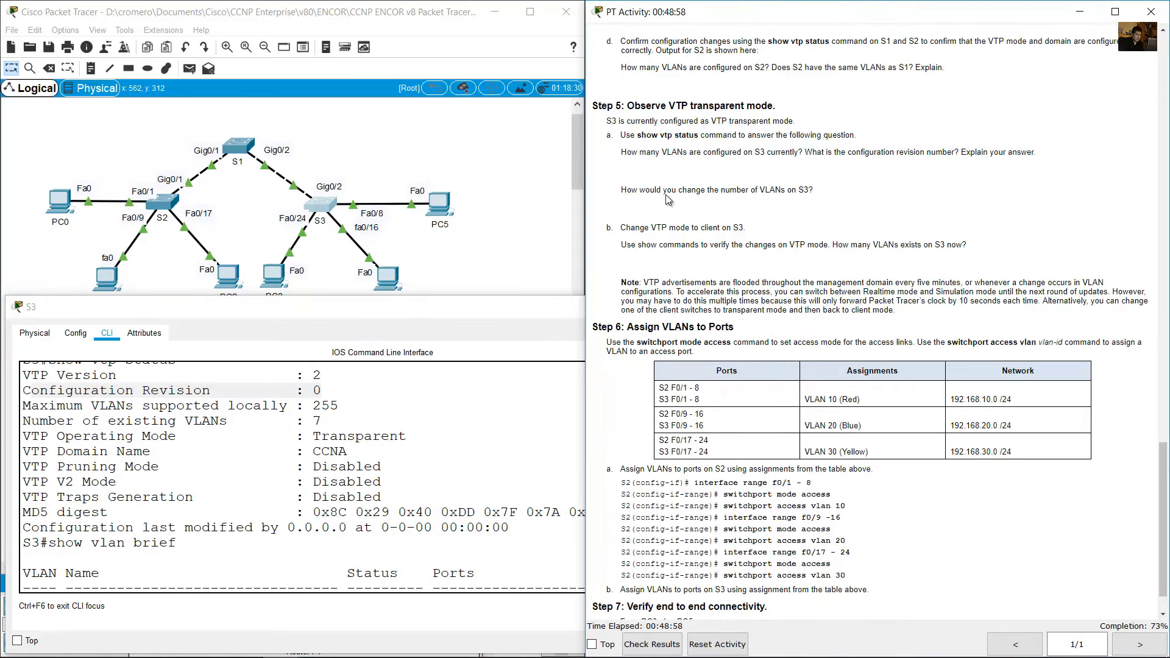
pyautogui.moveTo(628, 191); pyautogui.dragTo(826, 192)
# Following Step 5b, enter global configuration mode on S3 and set its VTP mode to client.
pyautogui.moveTo(626, 228); pyautogui.dragTo(749, 228)
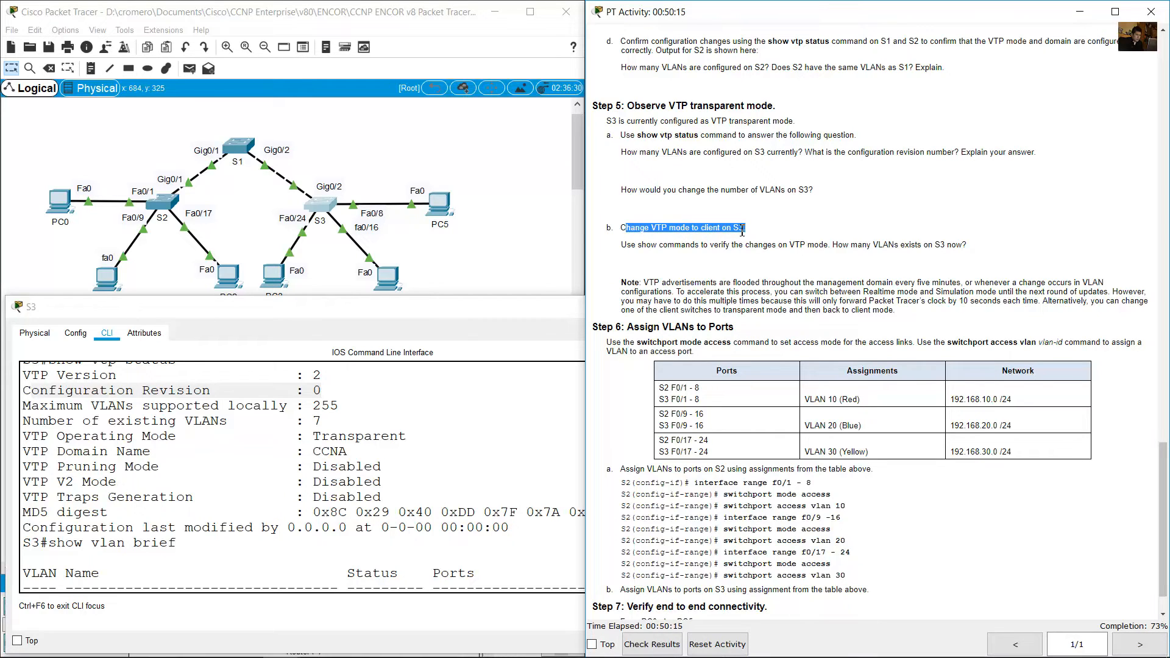
pyautogui.click(264, 555)
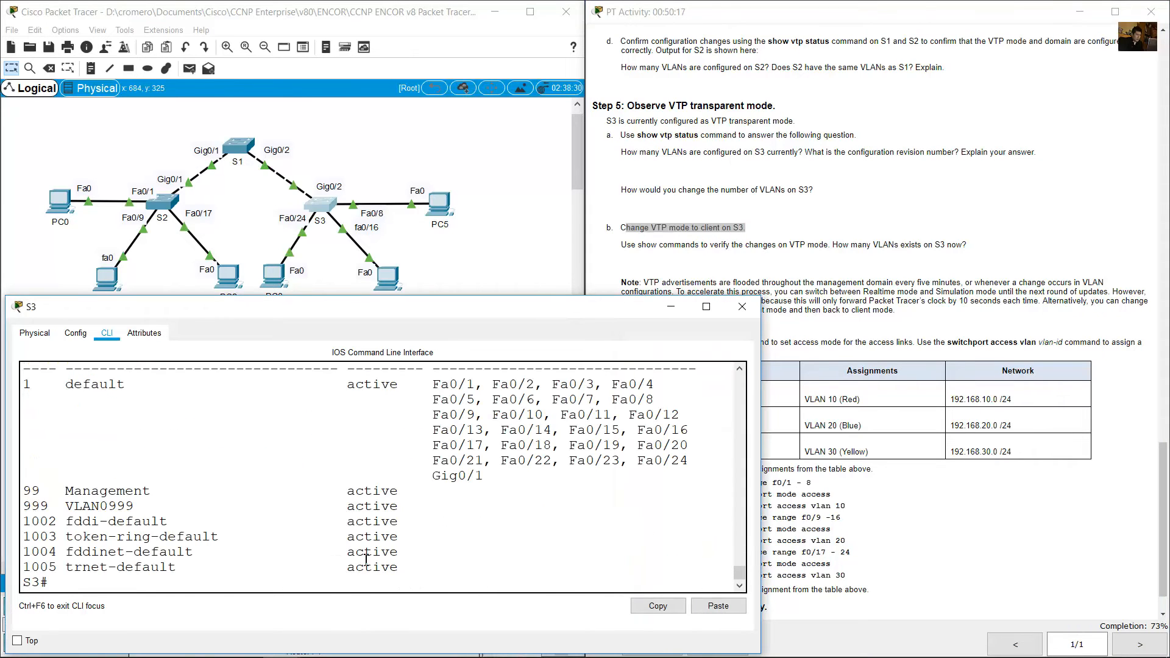
pyautogui.write('conf term')
pyautogui.press('Return')
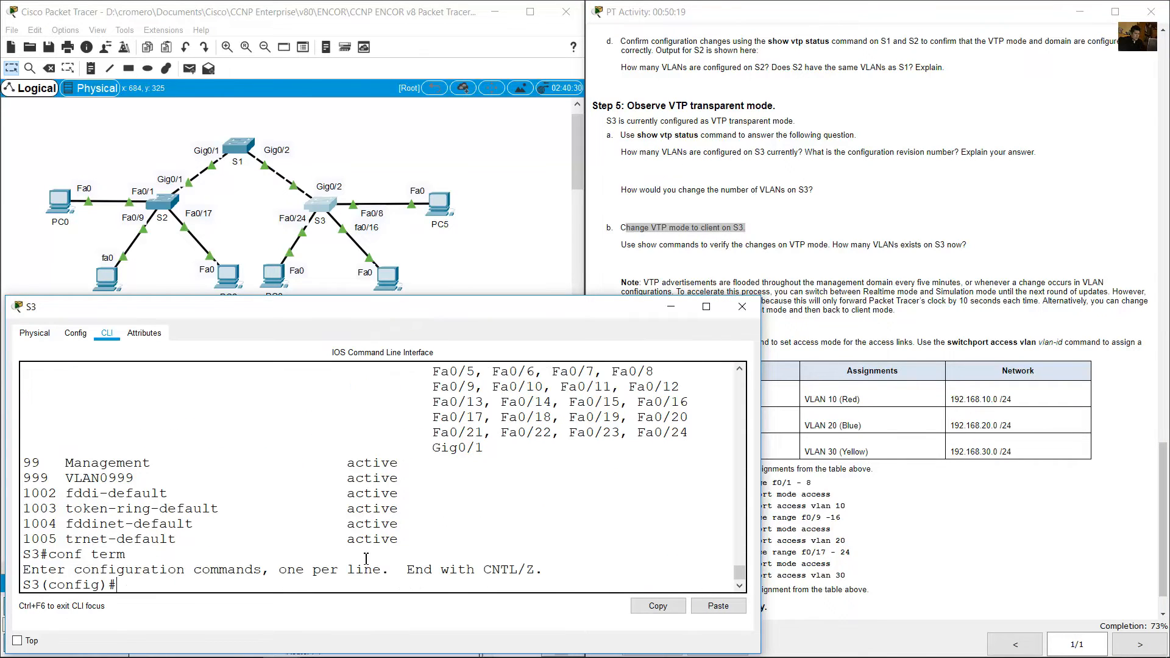
pyautogui.write('vtp mode client')
pyautogui.press('Return')
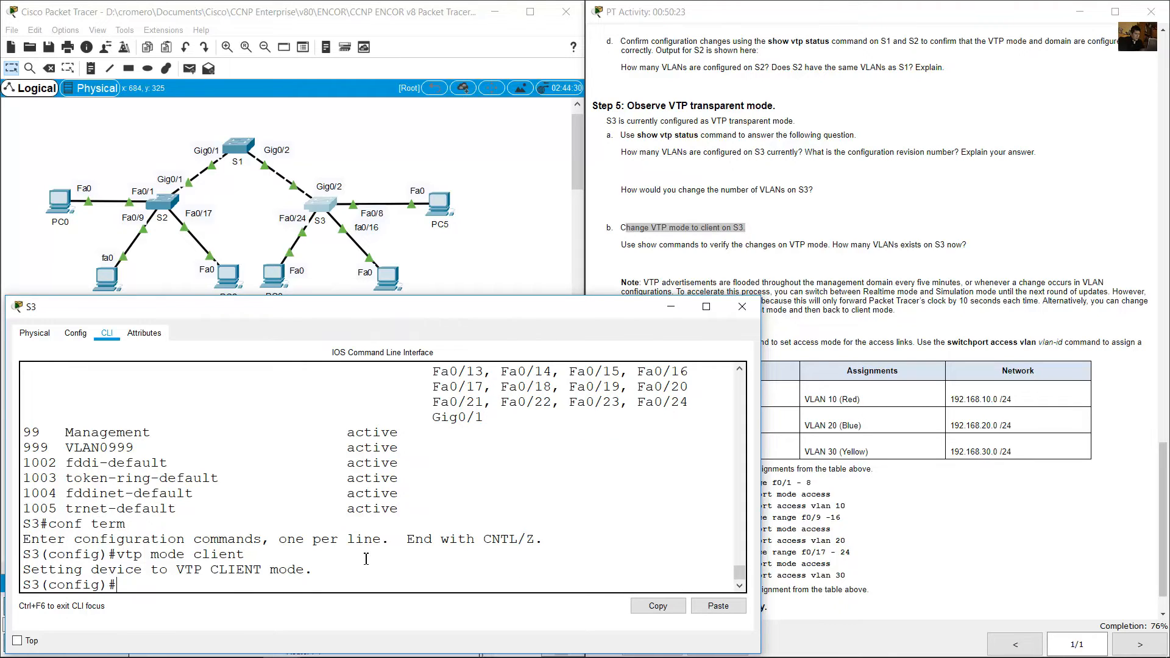
# Read the Step 5b verification question, leave configuration mode on S3 and list its VLANs with show vlan brief.
pyautogui.click(701, 244)
pyautogui.moveTo(628, 244); pyautogui.dragTo(975, 249)
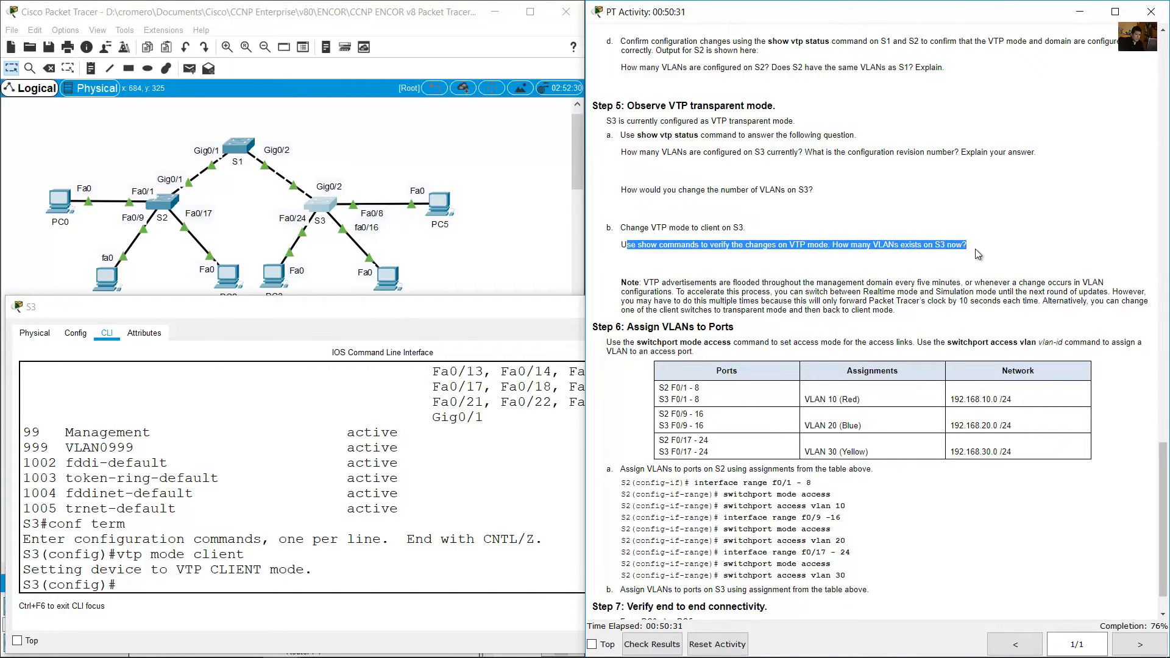
pyautogui.click(386, 534)
pyautogui.write('end')
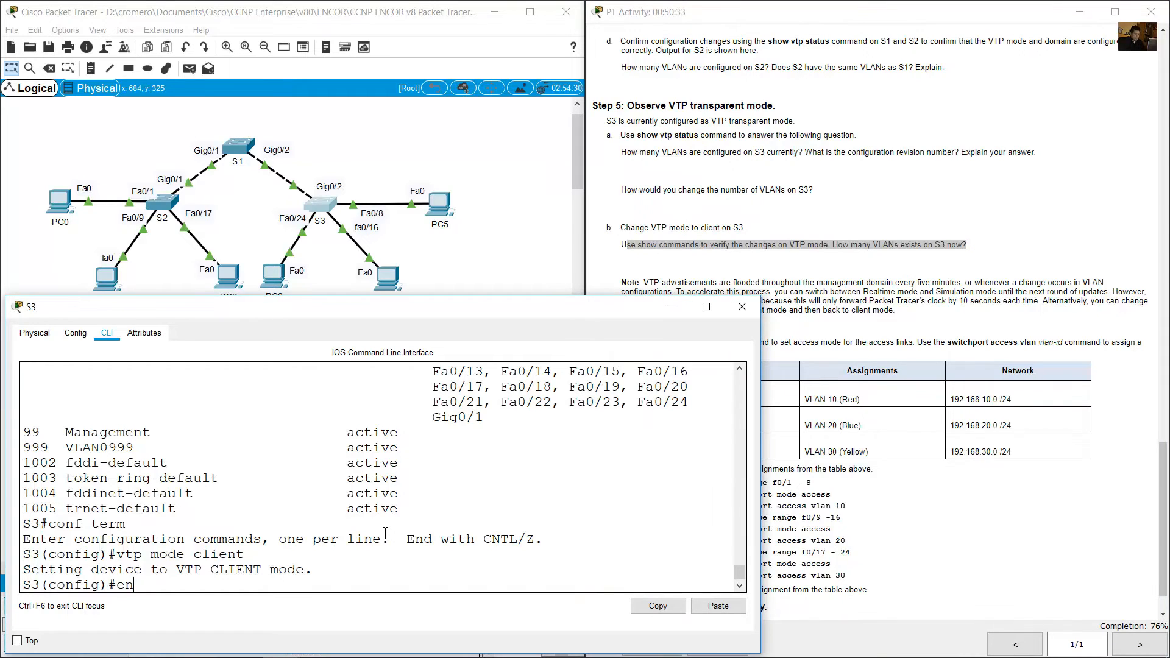
pyautogui.press('Return')
pyautogui.write('show v')
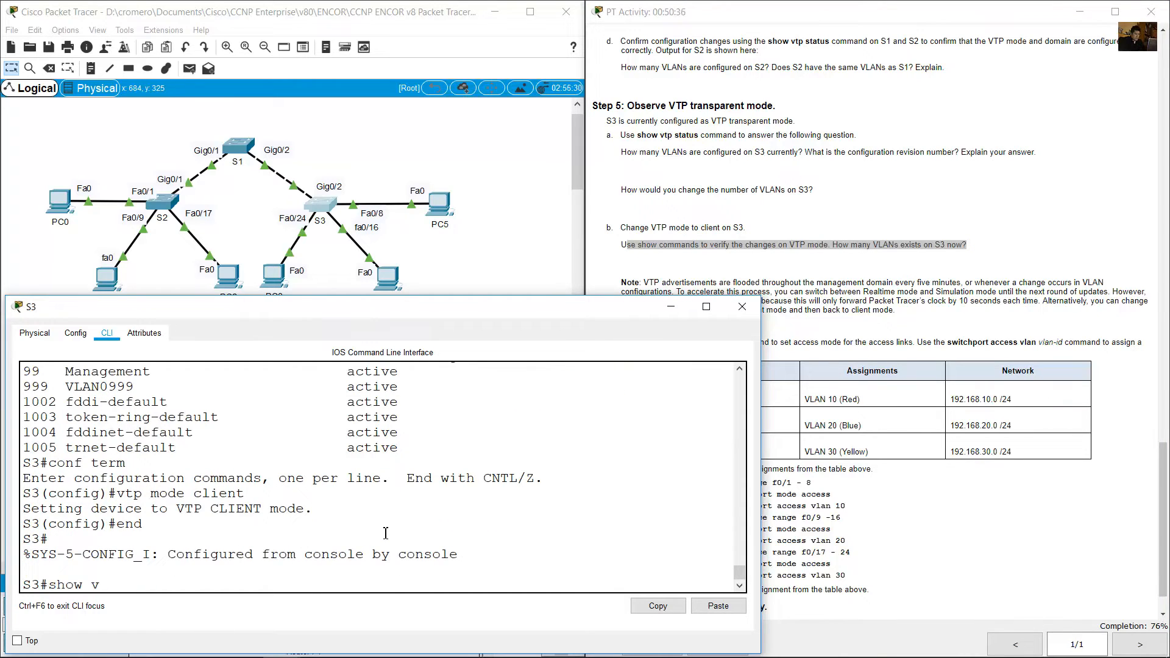
pyautogui.write('lan brief')
pyautogui.press('Return')
# Examine all VLAN rows in S3's show vlan brief output, from the default VLAN through VLAN 1005.
pyautogui.scroll(3, 153, 519)
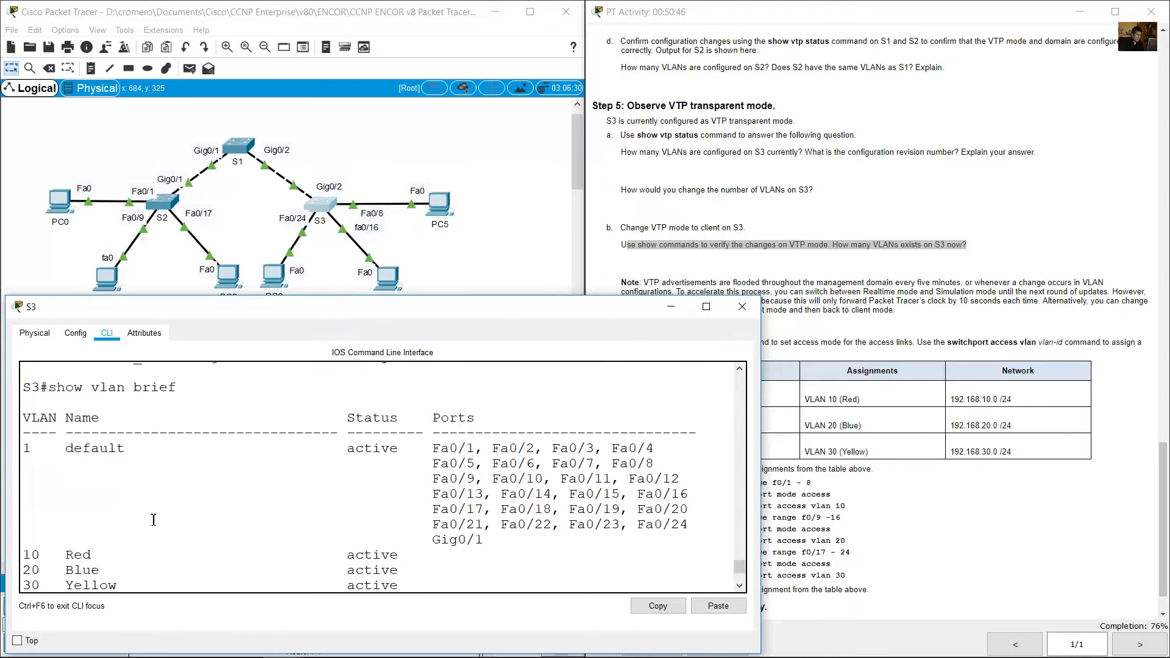
pyautogui.scroll(2, 134, 512)
pyautogui.scroll(-2, 77, 514)
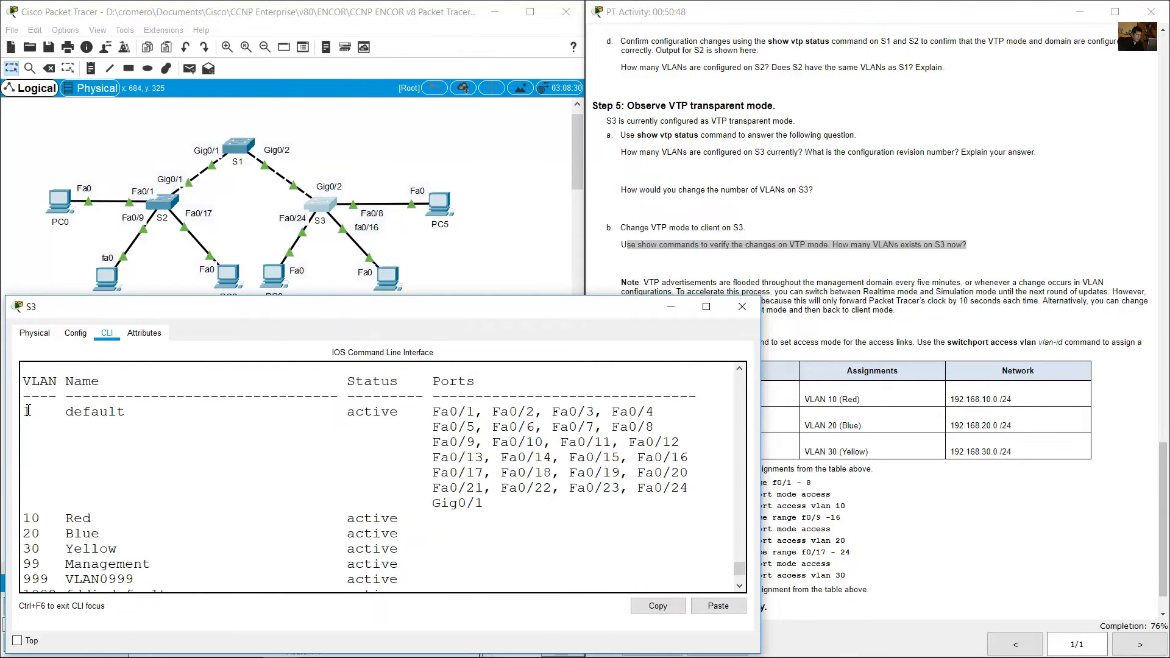
pyautogui.moveTo(28, 411); pyautogui.dragTo(77, 552)
pyautogui.scroll(-2, 98, 545)
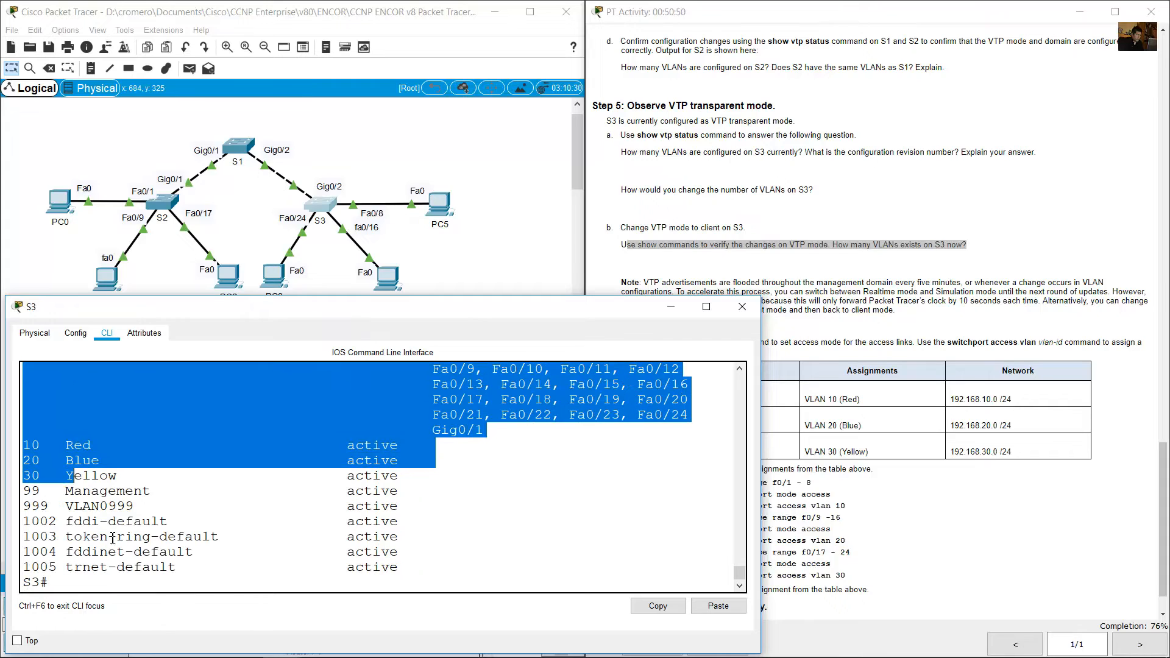
pyautogui.moveTo(32, 493); pyautogui.dragTo(395, 570)
pyautogui.click(459, 540)
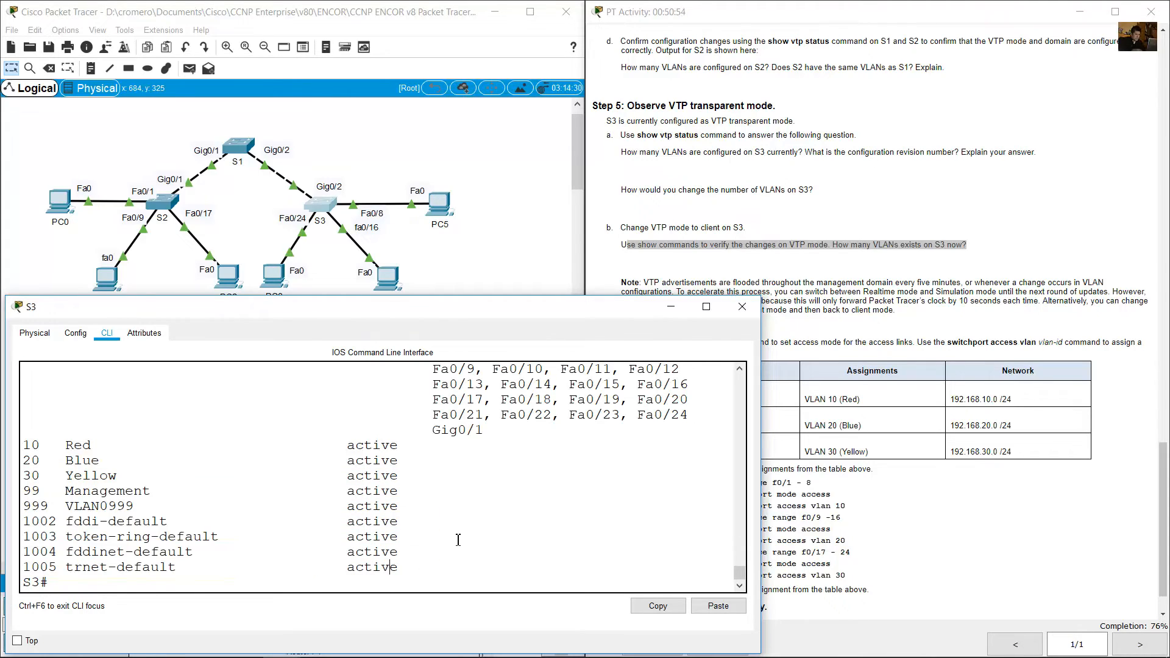
# Run show vtp status on S3 and examine the Number of existing VLANs and Configuration Revision lines.
pyautogui.write('show vtp stastus')
pyautogui.press('BackSpace')
pyautogui.write('tus')
pyautogui.press('Return')
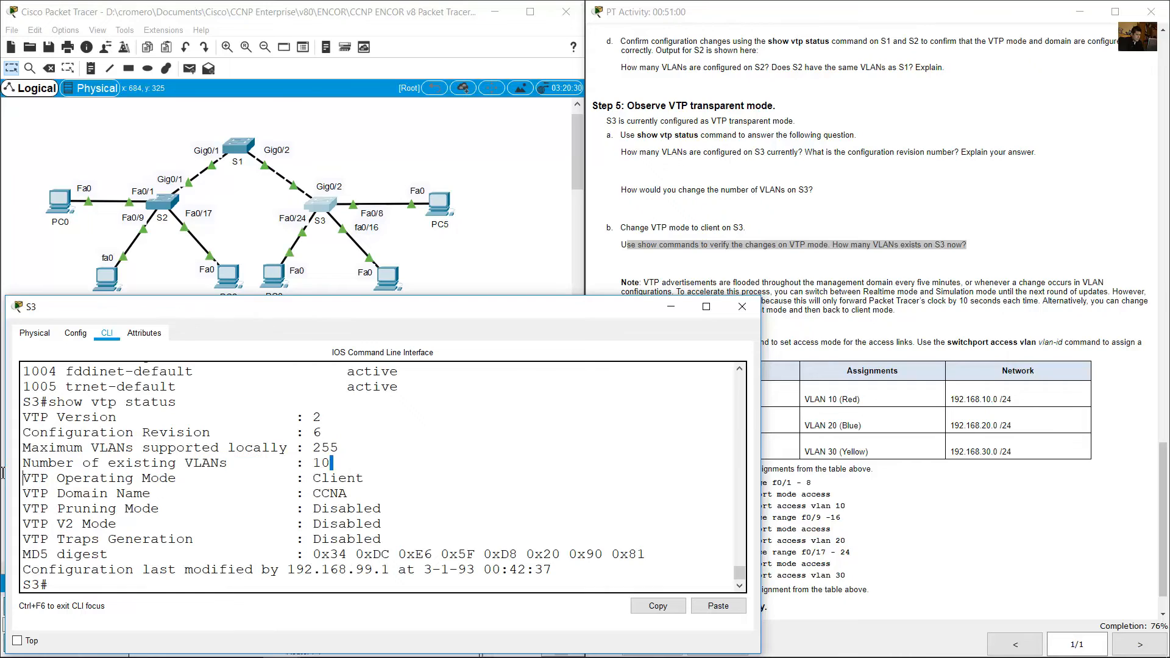
pyautogui.moveTo(331, 463); pyautogui.dragTo(12, 467)
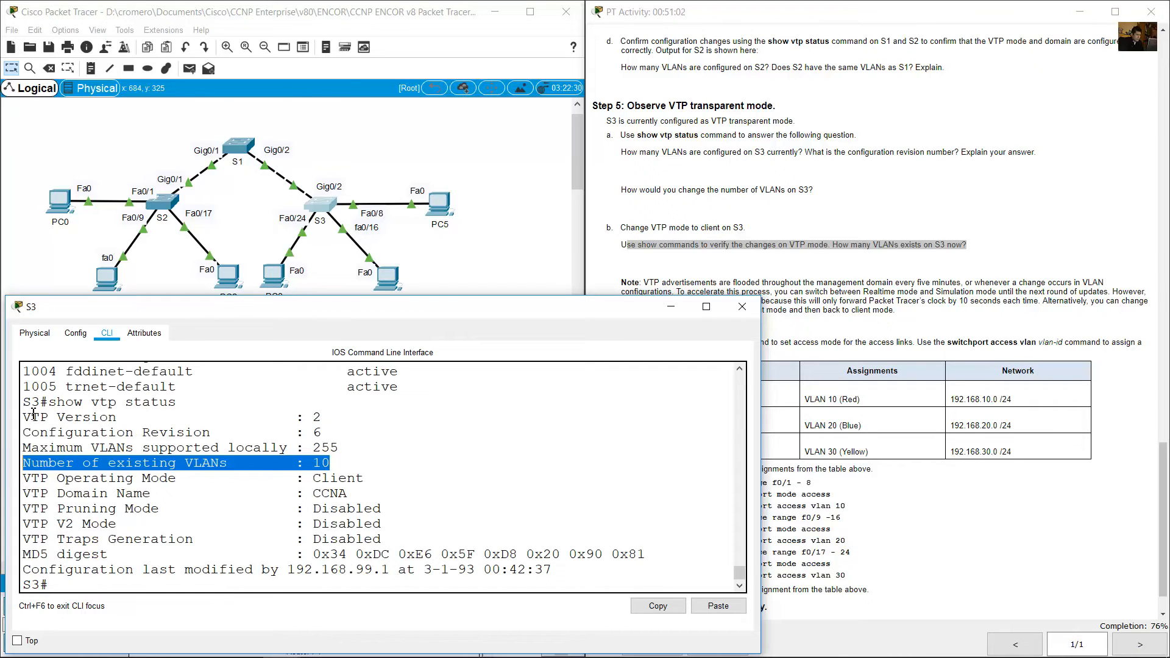
pyautogui.moveTo(30, 437); pyautogui.dragTo(371, 441)
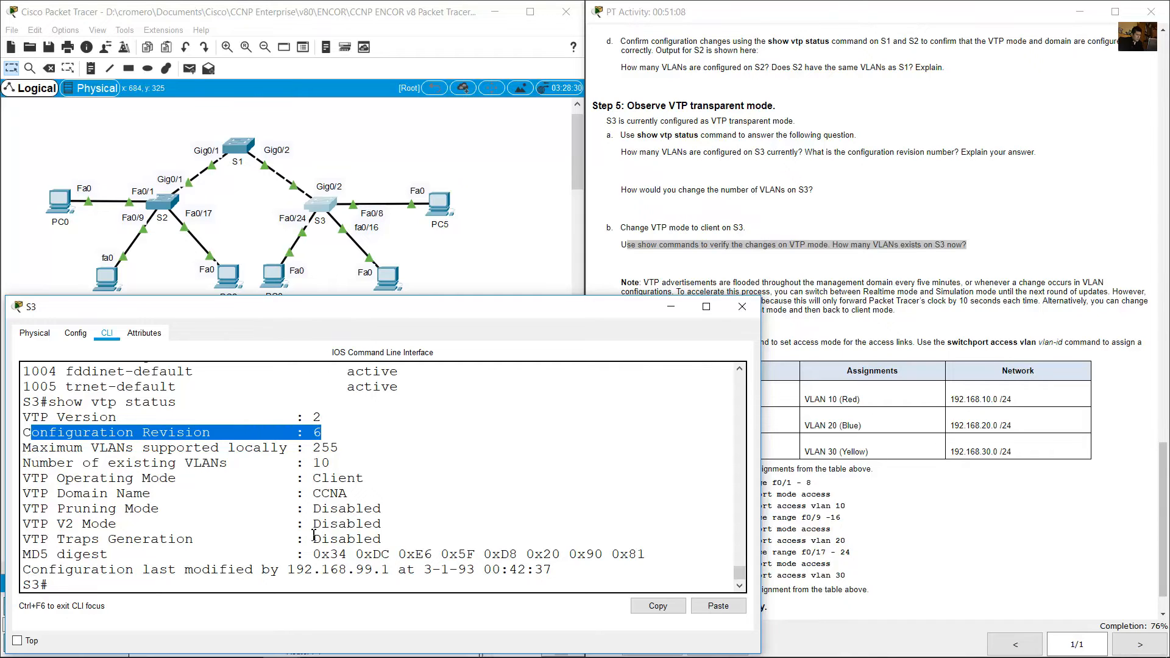
# Read the Step 6 instructions on assigning VLANs to ports, including the ports, assignments and network table.
pyautogui.scroll(3, 314, 536)
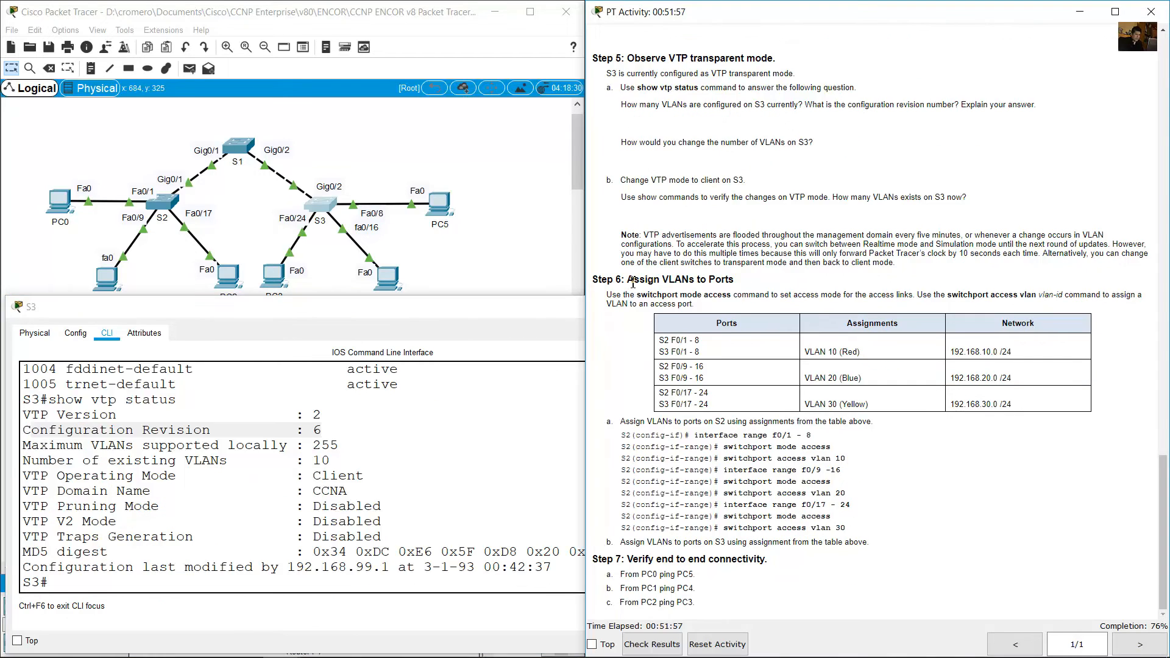
pyautogui.moveTo(628, 279); pyautogui.dragTo(739, 285)
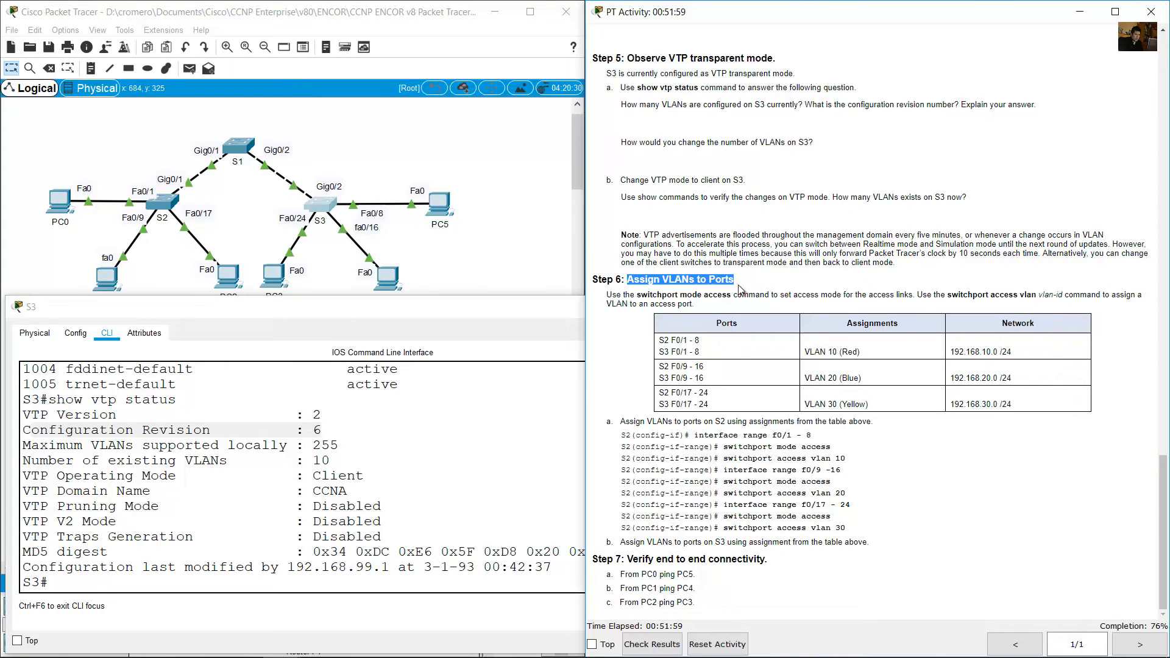
pyautogui.click(613, 295)
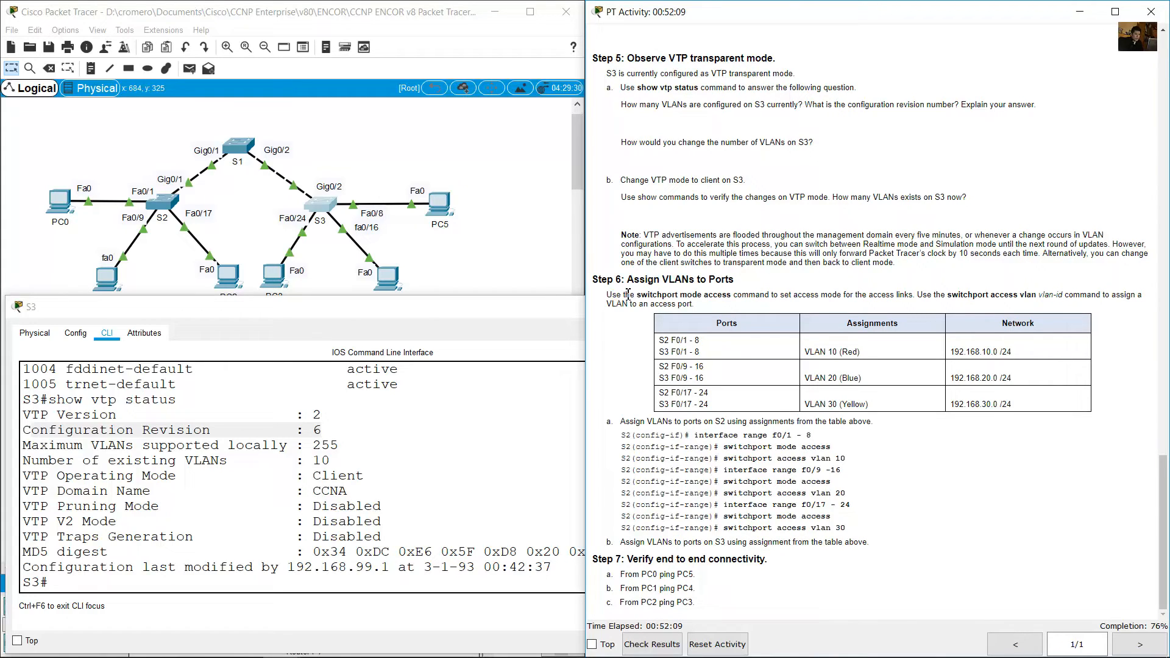
pyautogui.moveTo(613, 295); pyautogui.dragTo(695, 304)
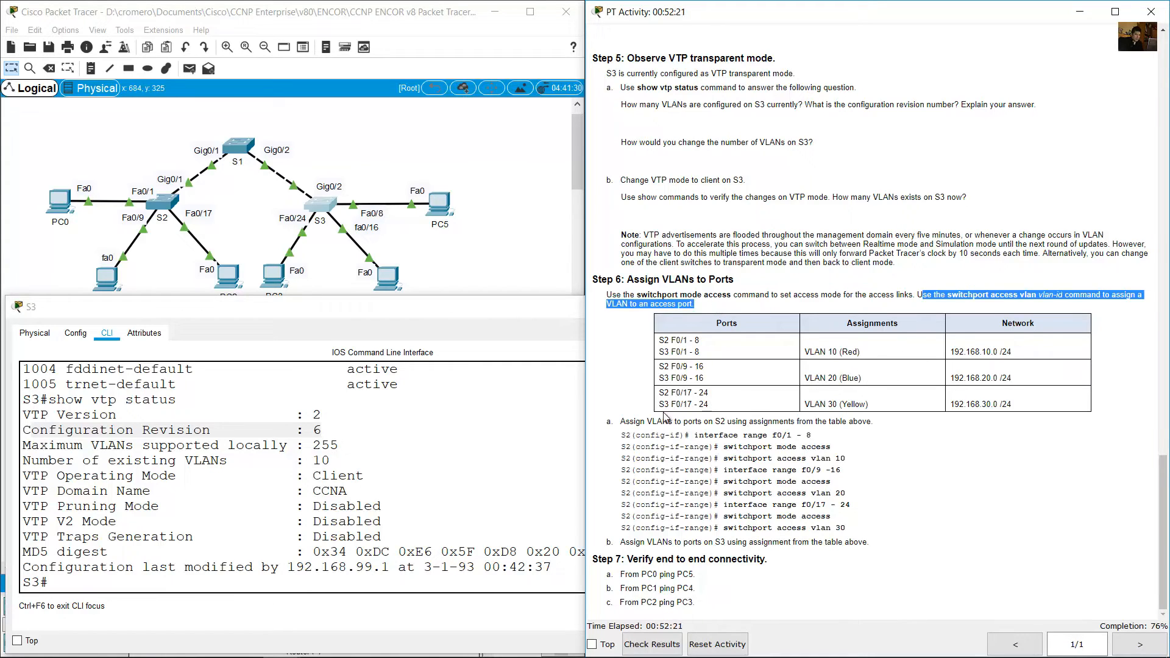
pyautogui.moveTo(664, 341); pyautogui.dragTo(998, 406)
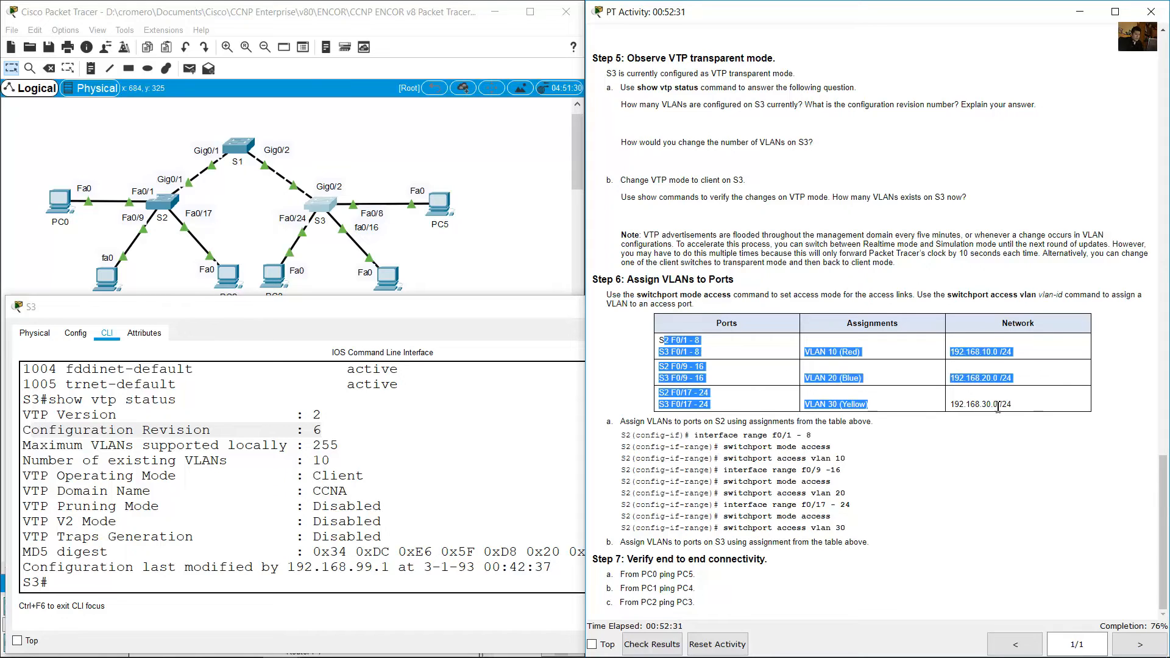
pyautogui.click(986, 411)
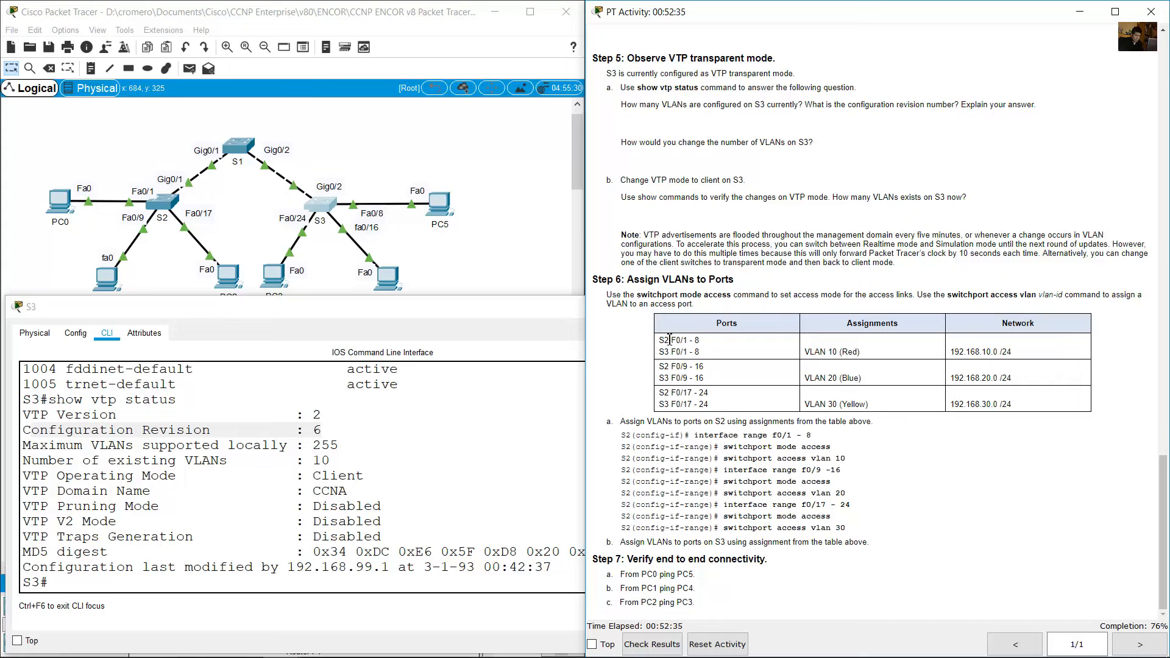
# Open S2's command line, enter global configuration mode and select interface range f0/1-8.
pyautogui.moveTo(669, 339); pyautogui.dragTo(700, 341)
pyautogui.click(232, 207)
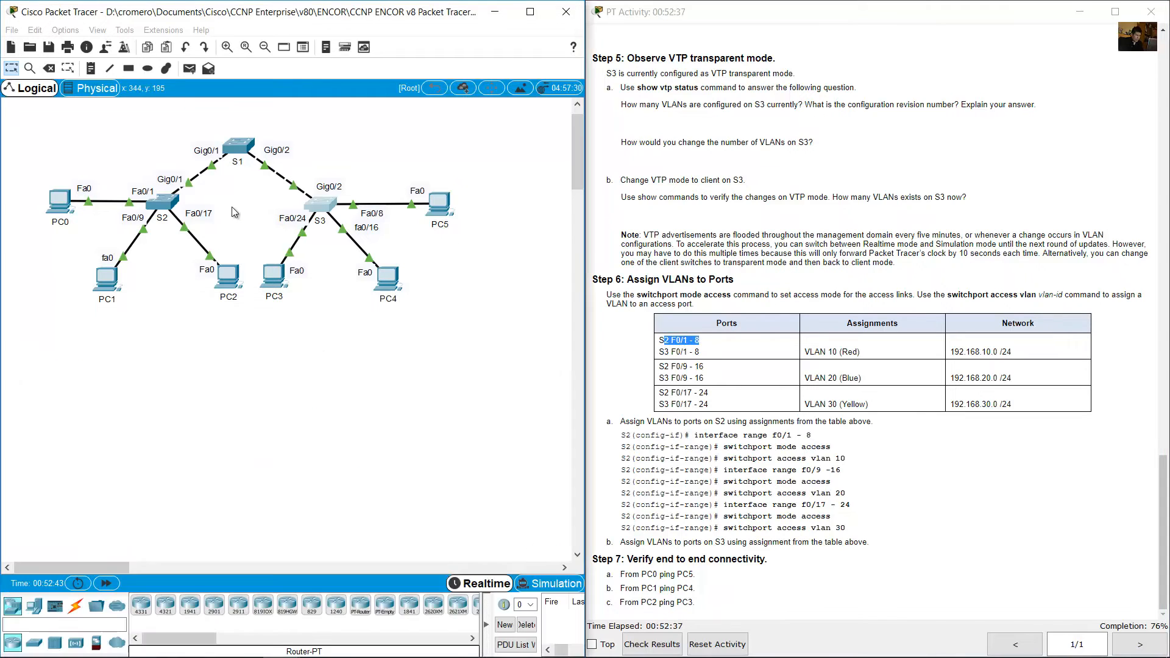
pyautogui.click(161, 201)
pyautogui.write('conf')
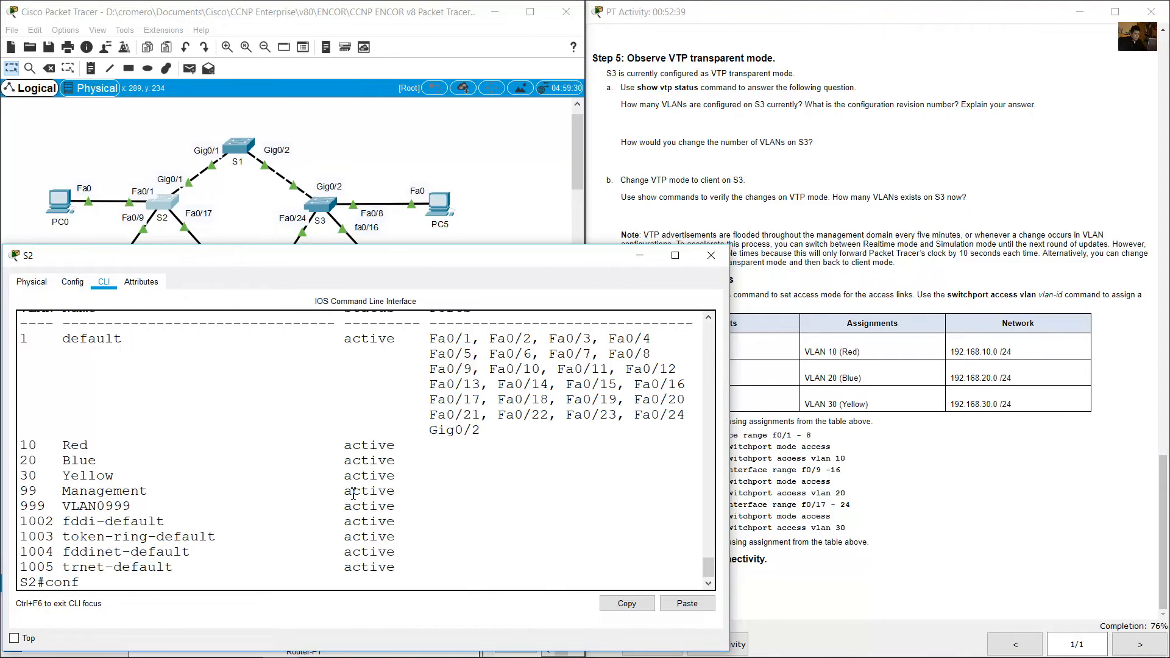
pyautogui.write(' term')
pyautogui.press('Return')
pyautogui.write('inr')
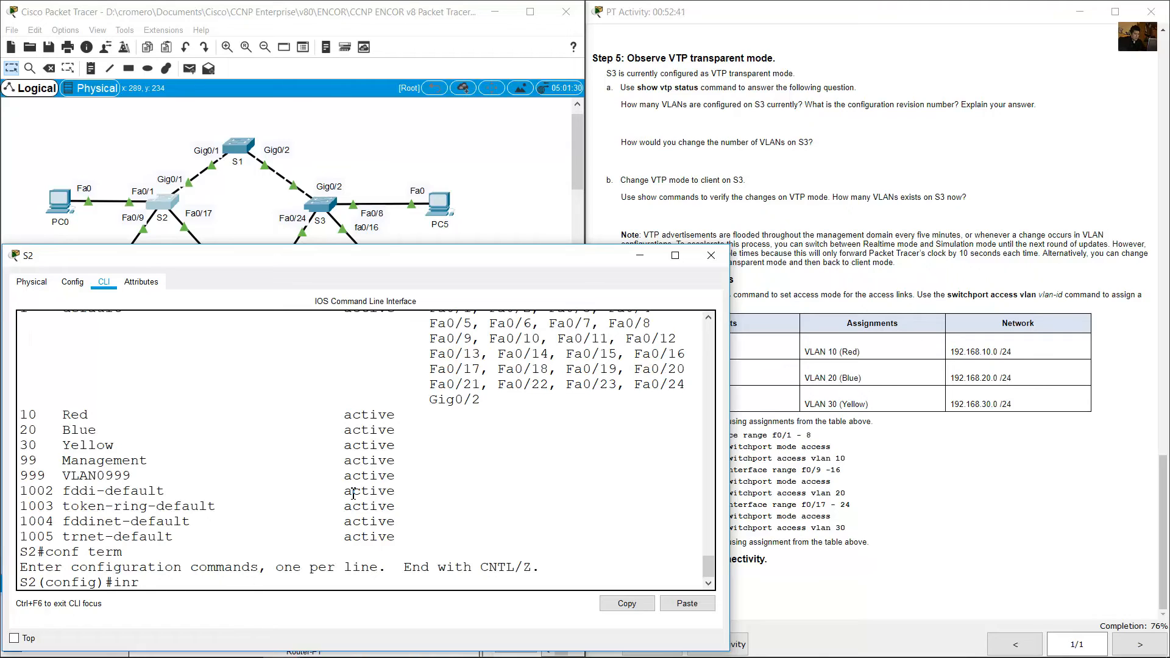
pyautogui.press('BackSpace')
pyautogui.write('t range f0/1-8')
pyautogui.press('Return')
# Check the VLAN assignment for the first port range and set S2's ports f0/1-8 to access mode.
pyautogui.click(827, 390)
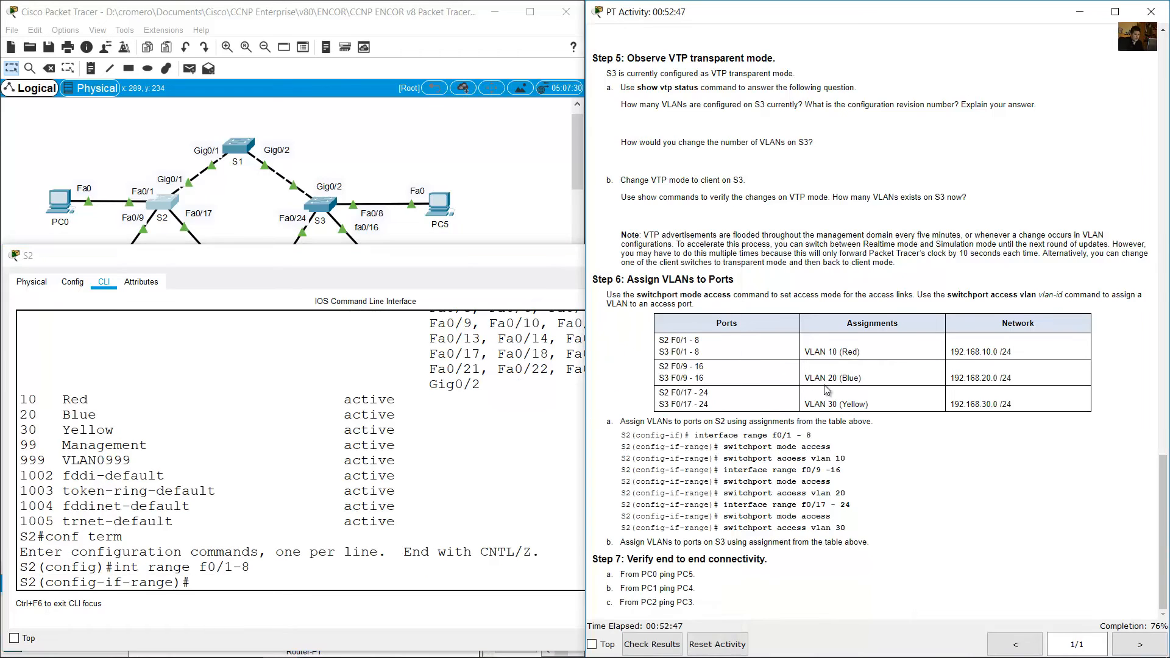
pyautogui.moveTo(805, 352); pyautogui.dragTo(861, 352)
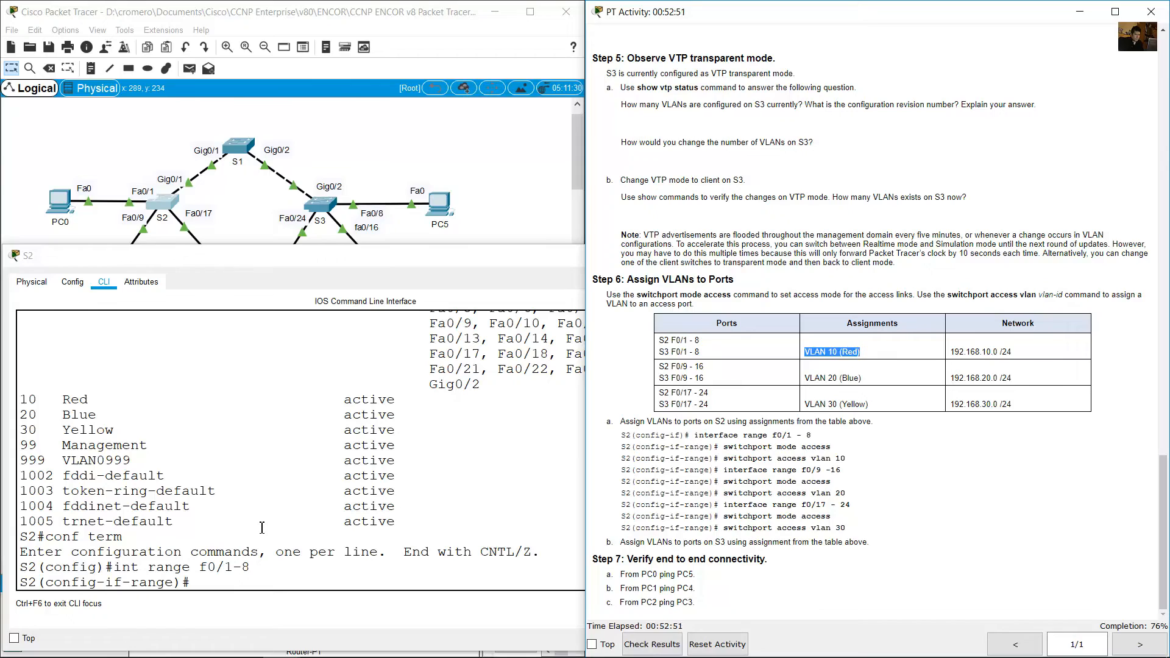
pyautogui.click(312, 524)
pyautogui.write('switchpo')
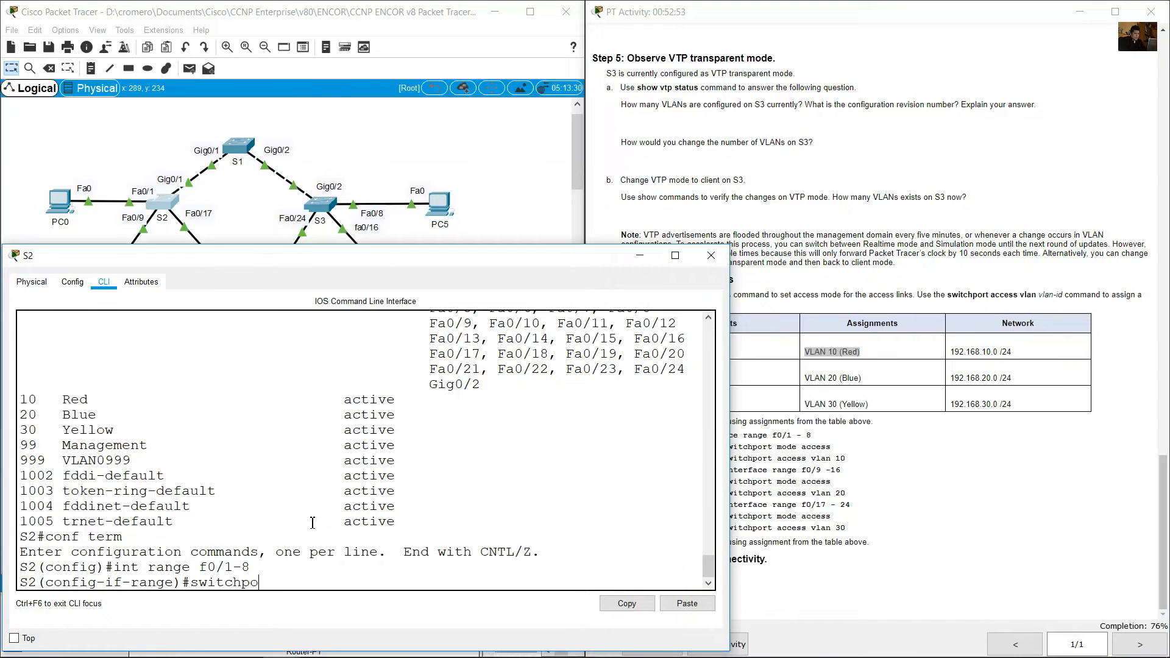
pyautogui.write('rt mode access')
pyautogui.press('Return')
# Assign S2's ports f0/1-8 to VLAN 10 with the switchport access vlan command.
pyautogui.press('Up')
pyautogui.press('Left')
pyautogui.press('Left')
pyautogui.press('BackSpace')
pyautogui.press('BackSpace')
pyautogui.press('BackSpace')
pyautogui.press('BackSpace')
pyautogui.press('BackSpace')
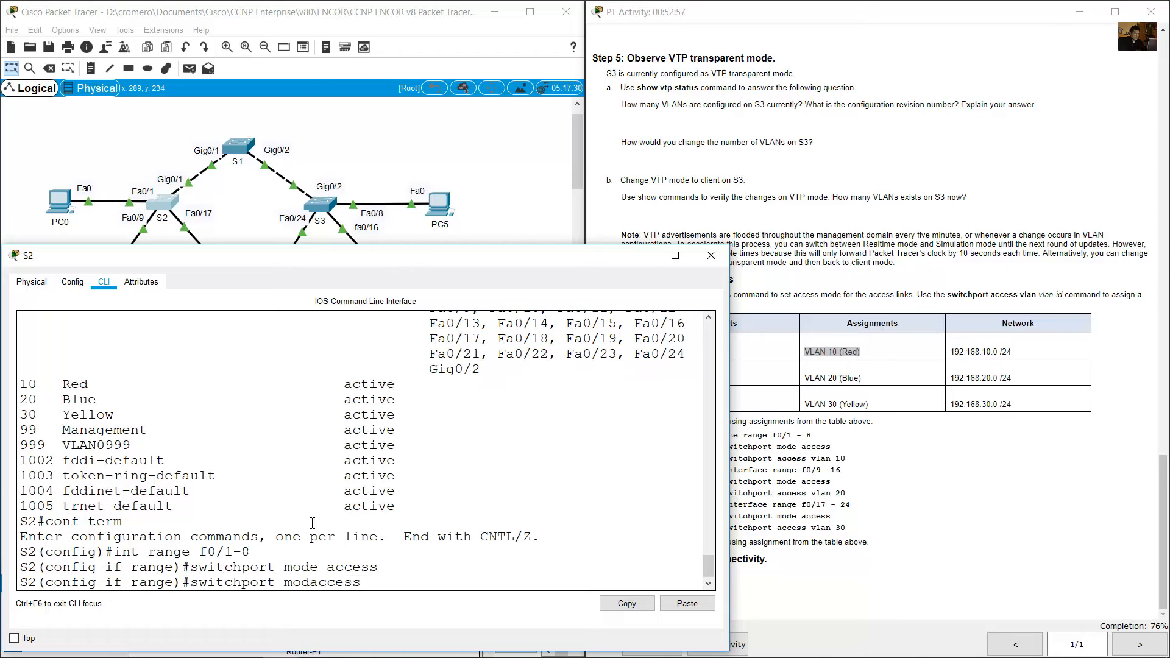
pyautogui.write('vlan 10')
pyautogui.press('Return')
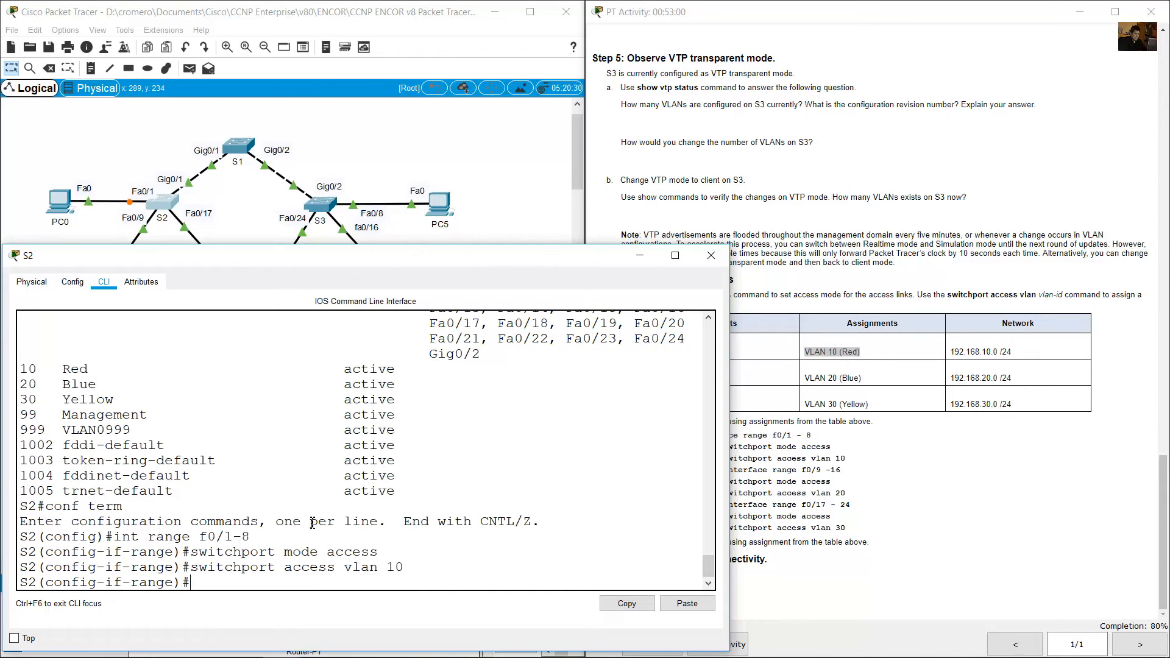
# Check the second port range and its VLAN in the table, and select interface range f0/9-16 on S2.
pyautogui.click(782, 341)
pyautogui.moveTo(671, 366); pyautogui.dragTo(721, 372)
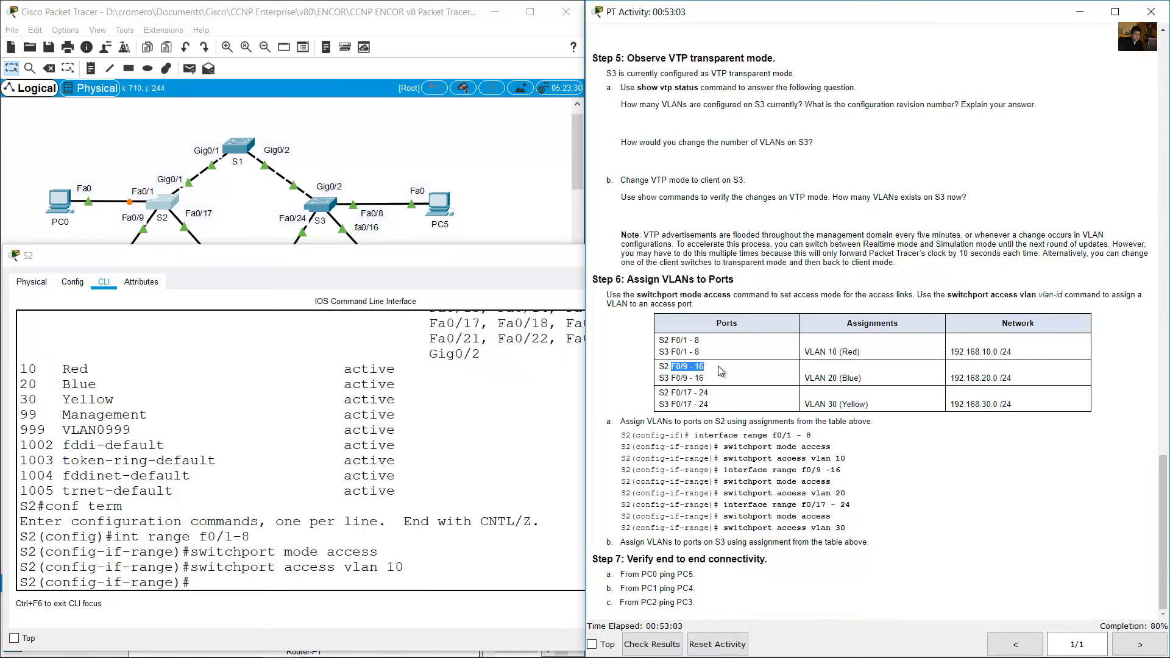
pyautogui.moveTo(849, 379); pyautogui.dragTo(826, 381)
pyautogui.click(517, 466)
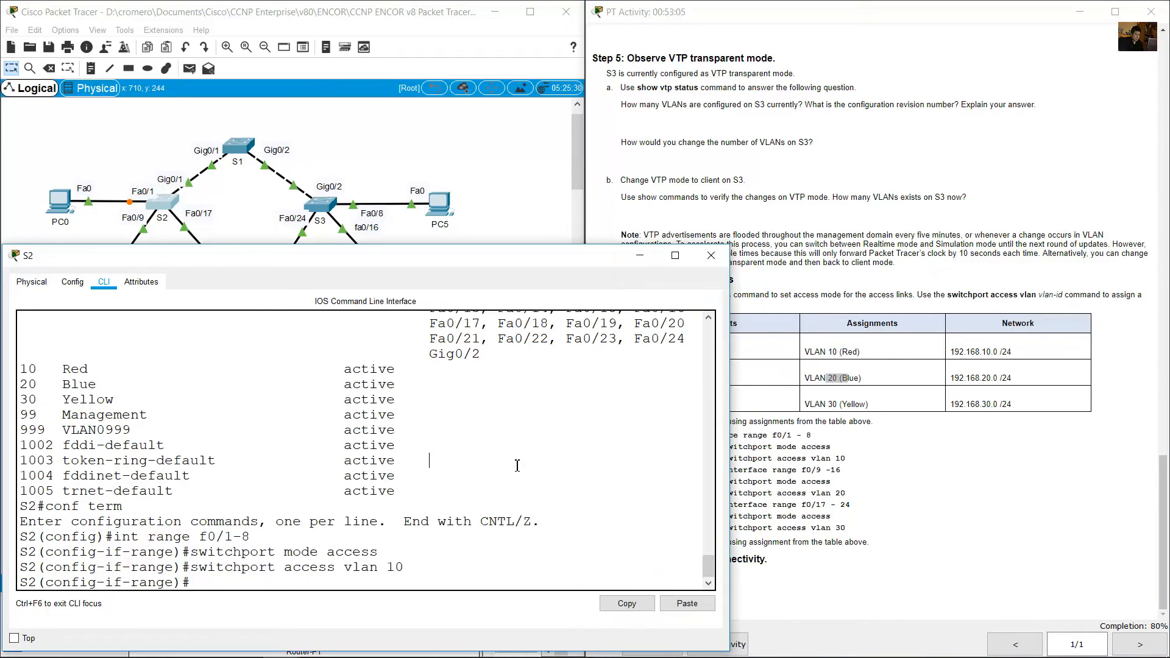
pyautogui.press('Up')
pyautogui.press('Up')
pyautogui.press('Up')
pyautogui.press('Left')
pyautogui.press('BackSpace')
pyautogui.write('9')
pyautogui.press('End')
pyautogui.press('BackSpace')
pyautogui.write('16')
pyautogui.press('Return')
# Set S2's ports f0/9-16 to access mode with switchport mode access.
pyautogui.press('Up')
pyautogui.press('Up')
pyautogui.press('Up')
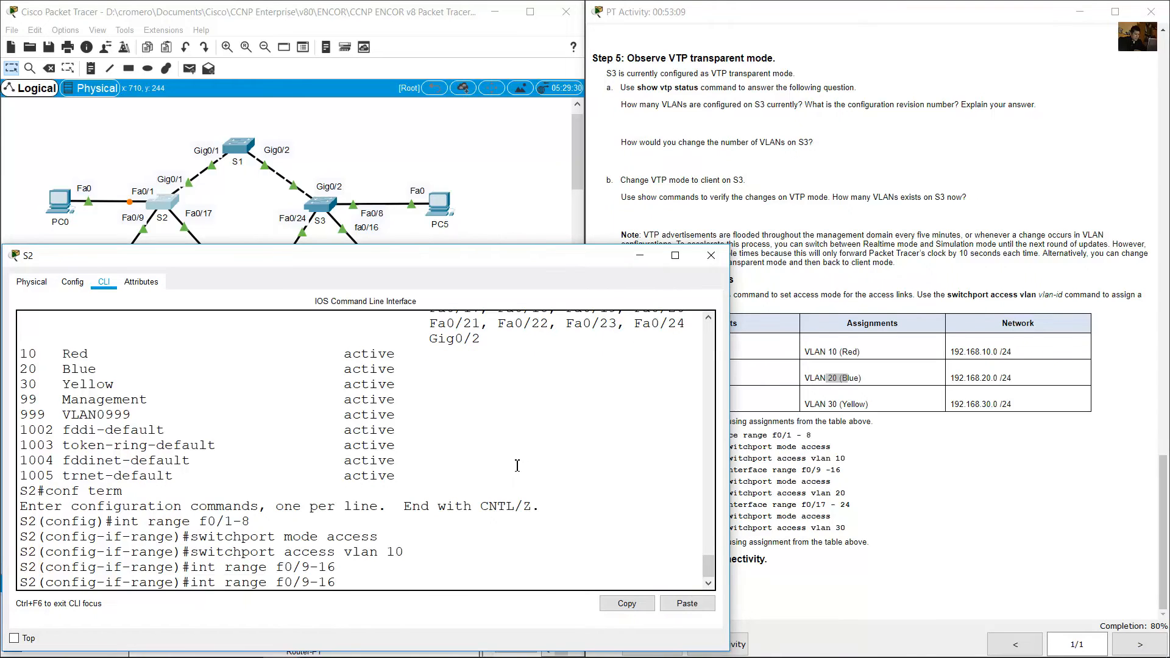
pyautogui.press('Return')
# Assign S2's ports f0/9-16 to VLAN 20 with the switchport access vlan command.
pyautogui.press('Up')
pyautogui.press('Up')
pyautogui.press('Up')
pyautogui.press('BackSpace')
pyautogui.press('BackSpace')
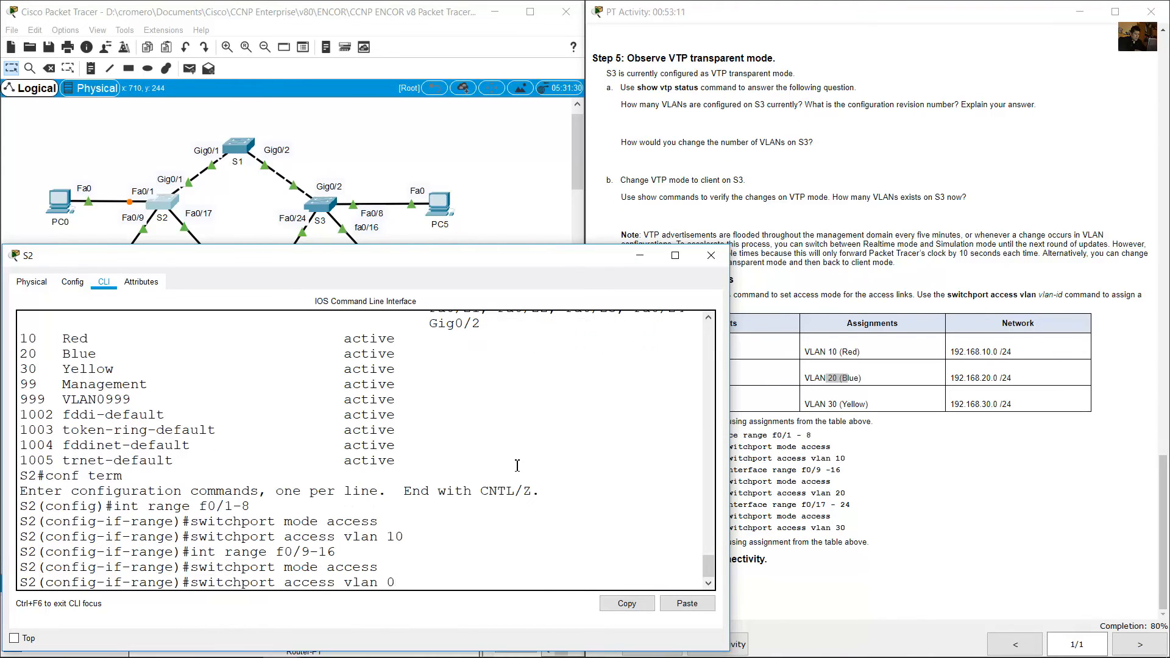
pyautogui.write('20')
pyautogui.press('Return')
# Check the third port range and its VLAN in the table, and select interface range f0/17-24 on S2.
pyautogui.click(932, 422)
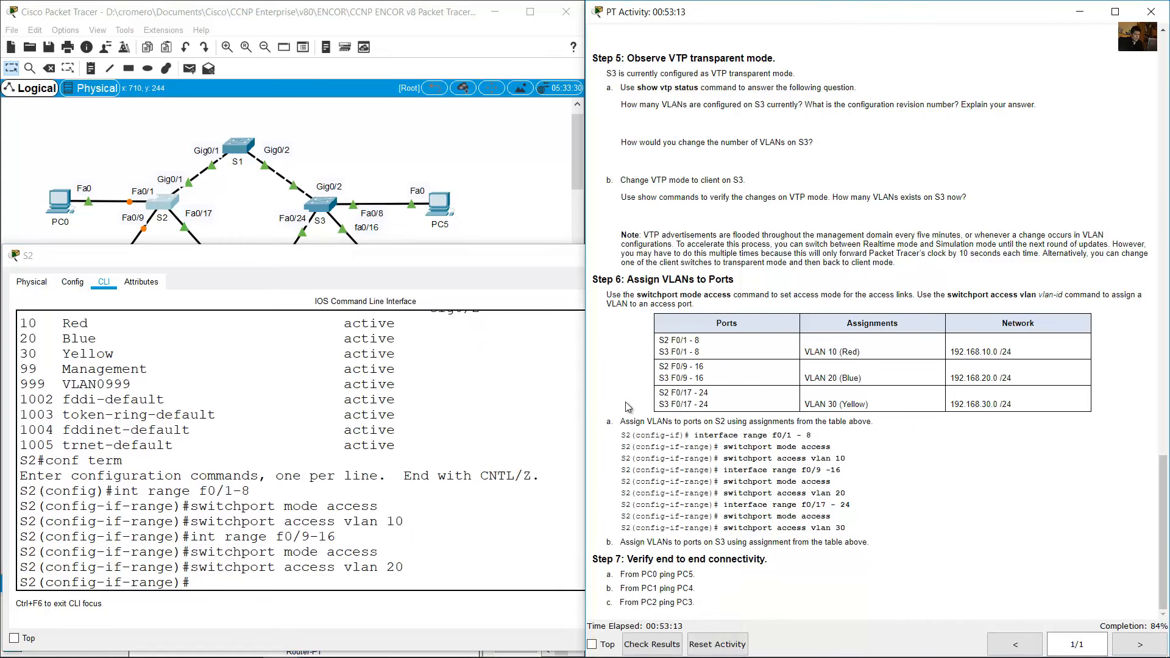
pyautogui.moveTo(658, 393); pyautogui.dragTo(734, 395)
pyautogui.moveTo(815, 404); pyautogui.dragTo(897, 407)
pyautogui.click(407, 527)
pyautogui.press('Up')
pyautogui.press('Up')
pyautogui.press('Up')
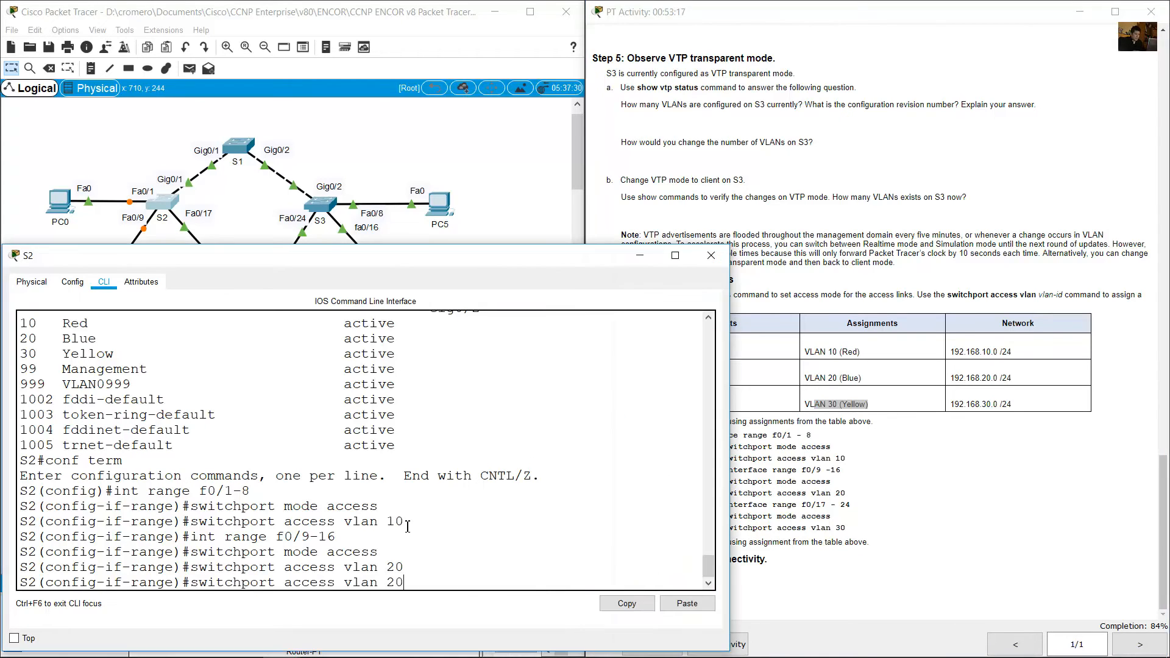
pyautogui.write('7-16')
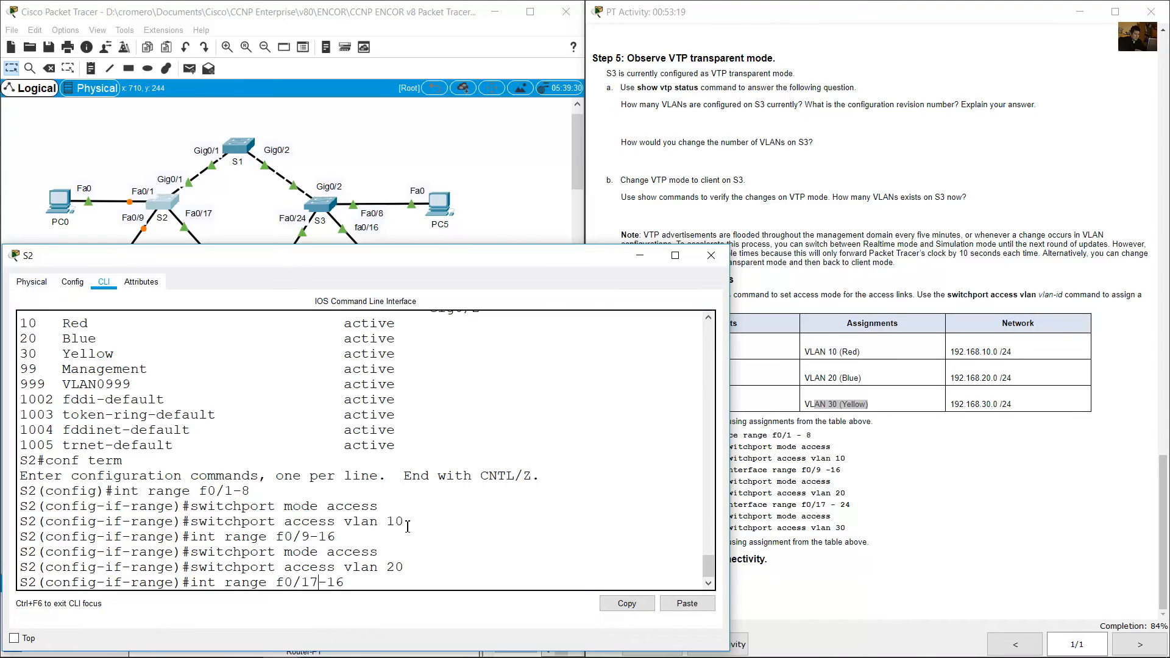
pyautogui.press('BackSpace')
pyautogui.press('BackSpace')
pyautogui.write('24')
pyautogui.press('Return')
# Set S2's ports f0/17-24 to access mode with switchport mode access.
pyautogui.press('Up')
pyautogui.press('Up')
pyautogui.press('Up')
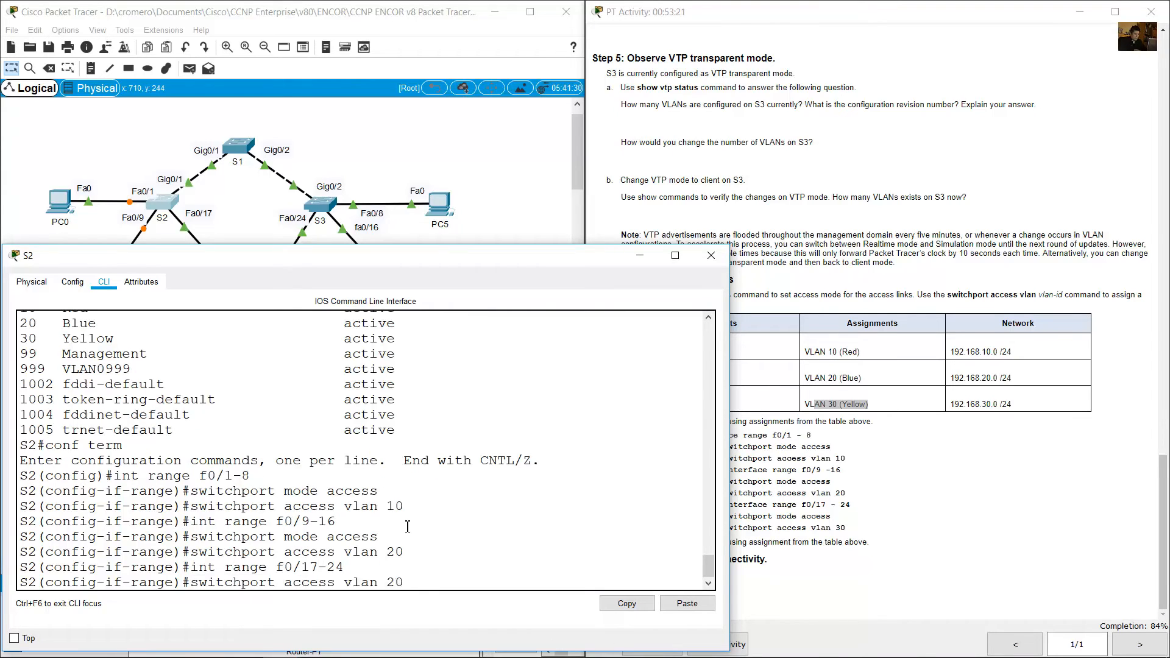
pyautogui.press('Return')
# Assign S2's ports f0/17-24 to VLAN 30 with the switchport access vlan command.
pyautogui.press('Up')
pyautogui.press('Up')
pyautogui.press('Up')
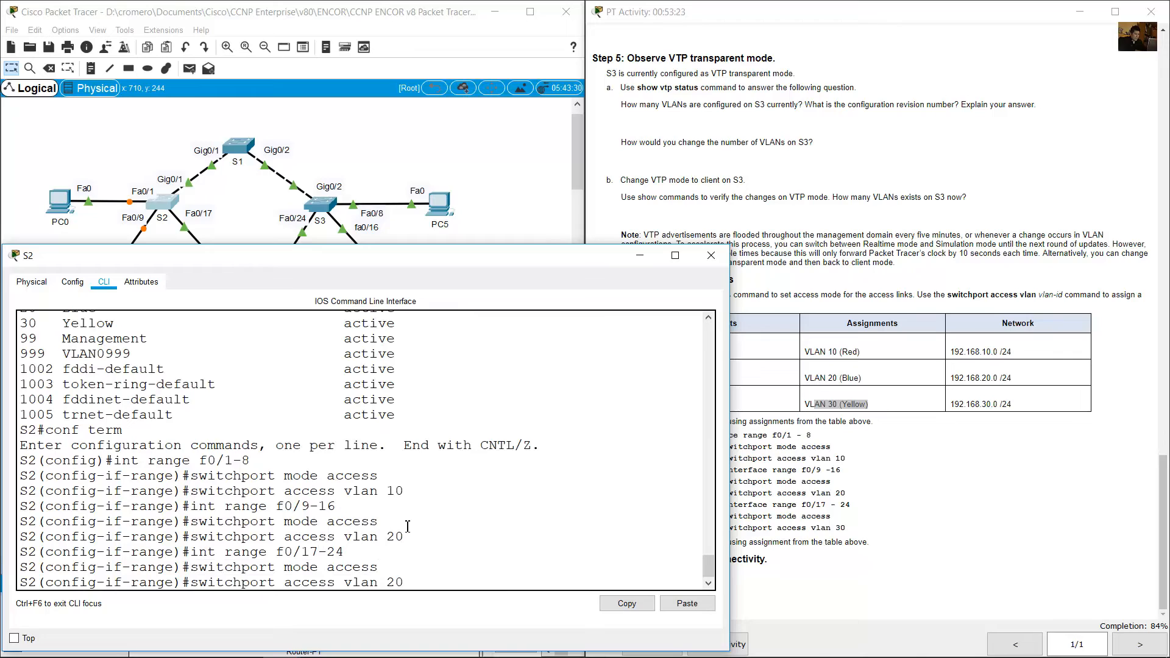
pyautogui.press('BackSpace')
pyautogui.press('BackSpace')
pyautogui.write('30')
pyautogui.press('Return')
# Check S3's first port range in the assignment table and open the CLI of switch S3.
pyautogui.click(870, 391)
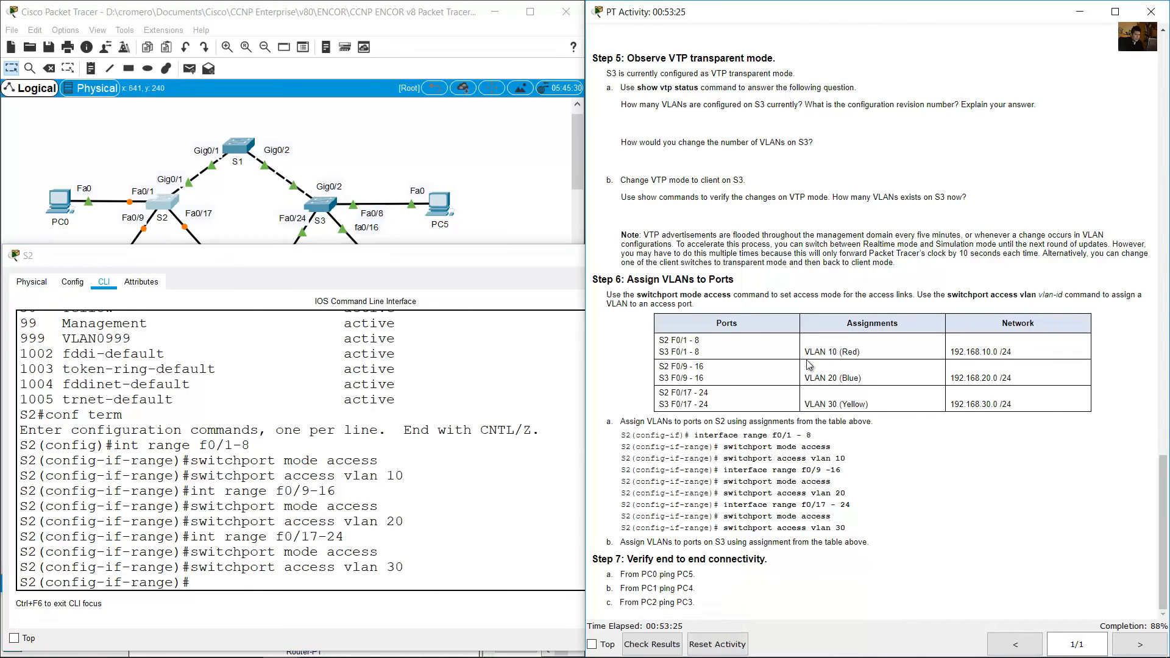
pyautogui.moveTo(659, 352); pyautogui.dragTo(699, 352)
pyautogui.click(501, 173)
pyautogui.click(323, 205)
pyautogui.click(311, 432)
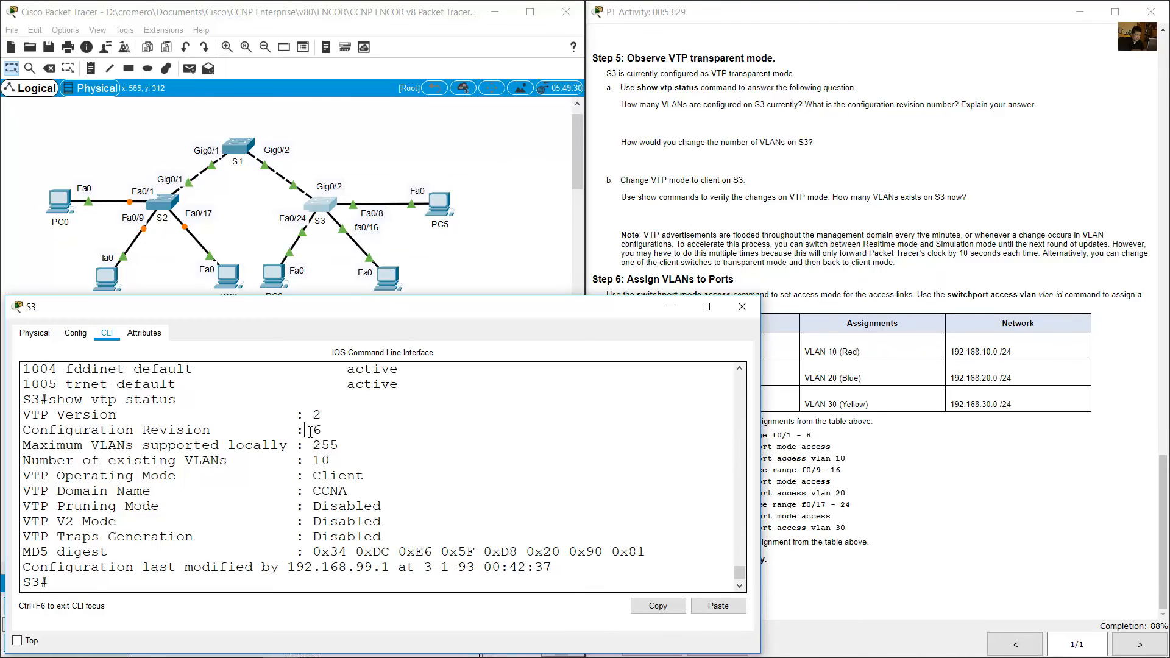
# Enter global configuration mode on S3 and select interface range f0/1-8.
pyautogui.write('conf term')
pyautogui.press('Return')
pyautogui.write('int ra')
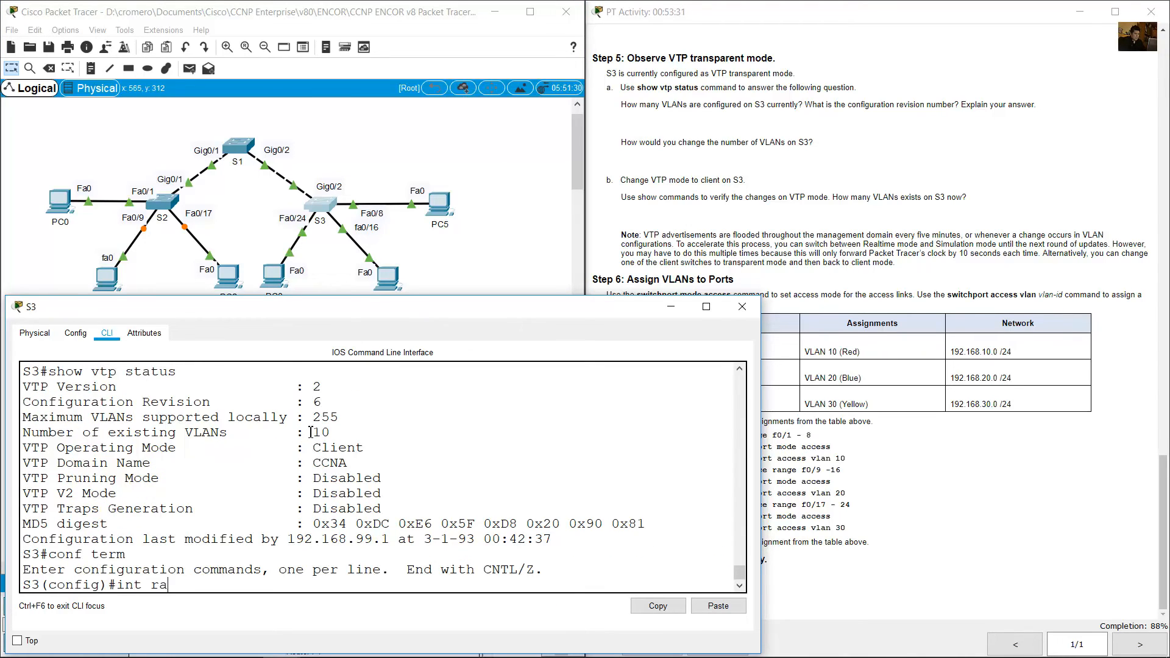
pyautogui.write('nge f0/1-8')
pyautogui.press('Return')
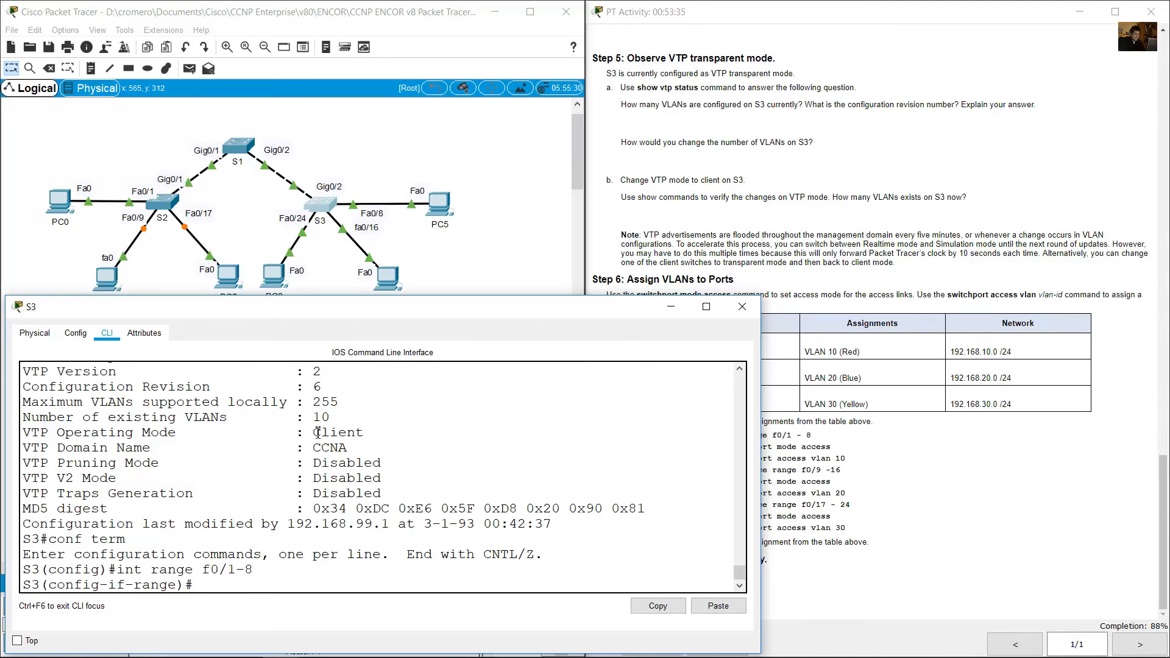
# Check the VLAN assignment for S3's first port range and set ports f0/1-8 to access mode.
pyautogui.click(880, 392)
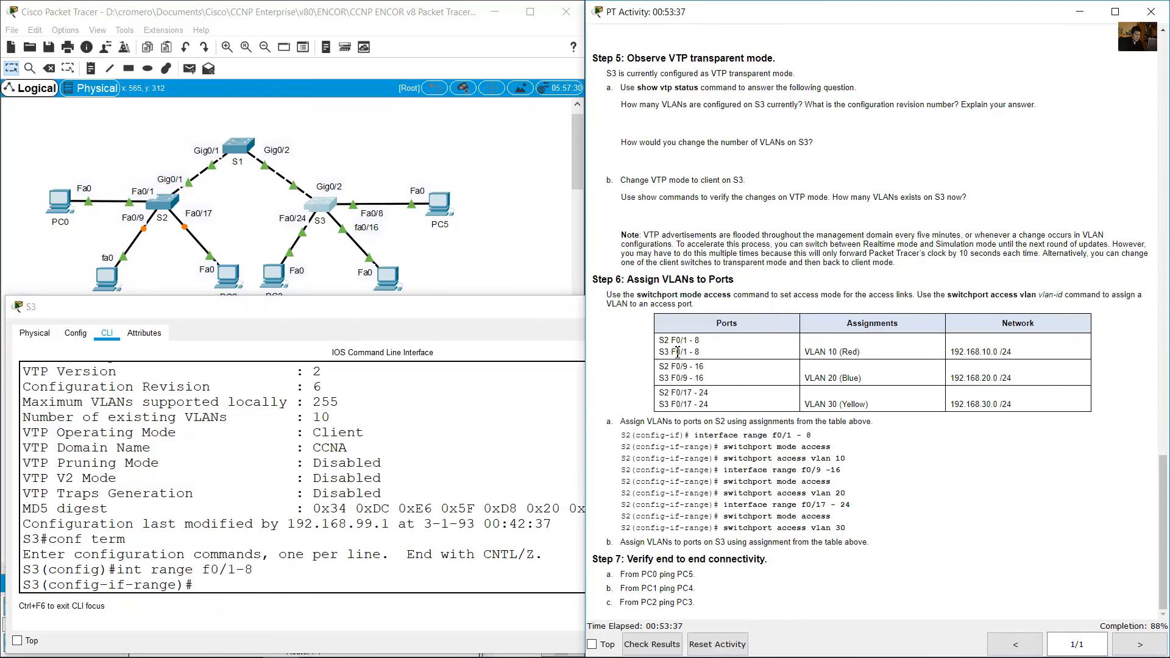
pyautogui.moveTo(660, 353); pyautogui.dragTo(721, 354)
pyautogui.moveTo(805, 353); pyautogui.dragTo(901, 352)
pyautogui.click(422, 496)
pyautogui.write('swi')
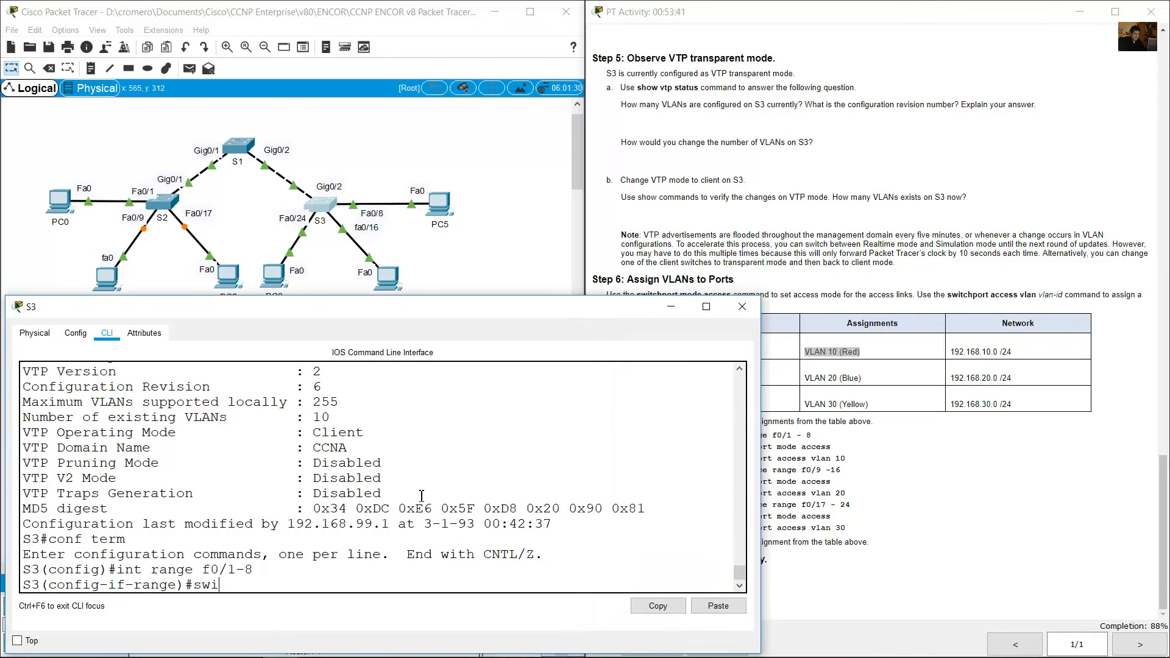
pyautogui.write('tchport mode access')
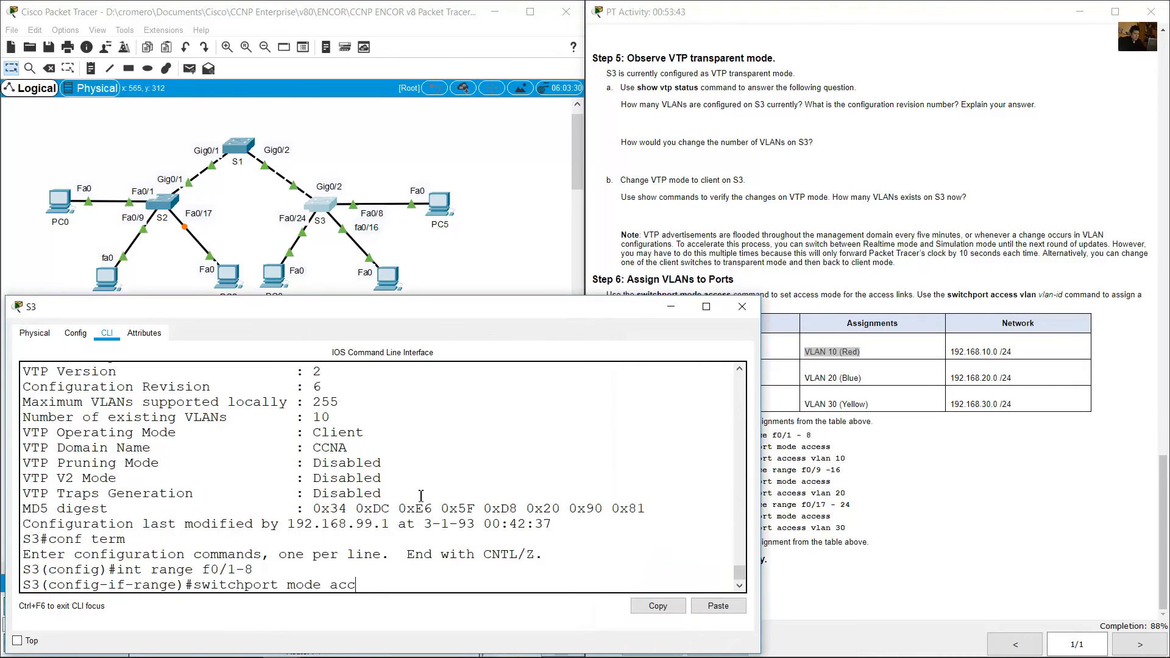
pyautogui.press('Return')
# Assign S3's ports f0/1-8 to VLAN 10 with the switchport access vlan command.
pyautogui.press('Up')
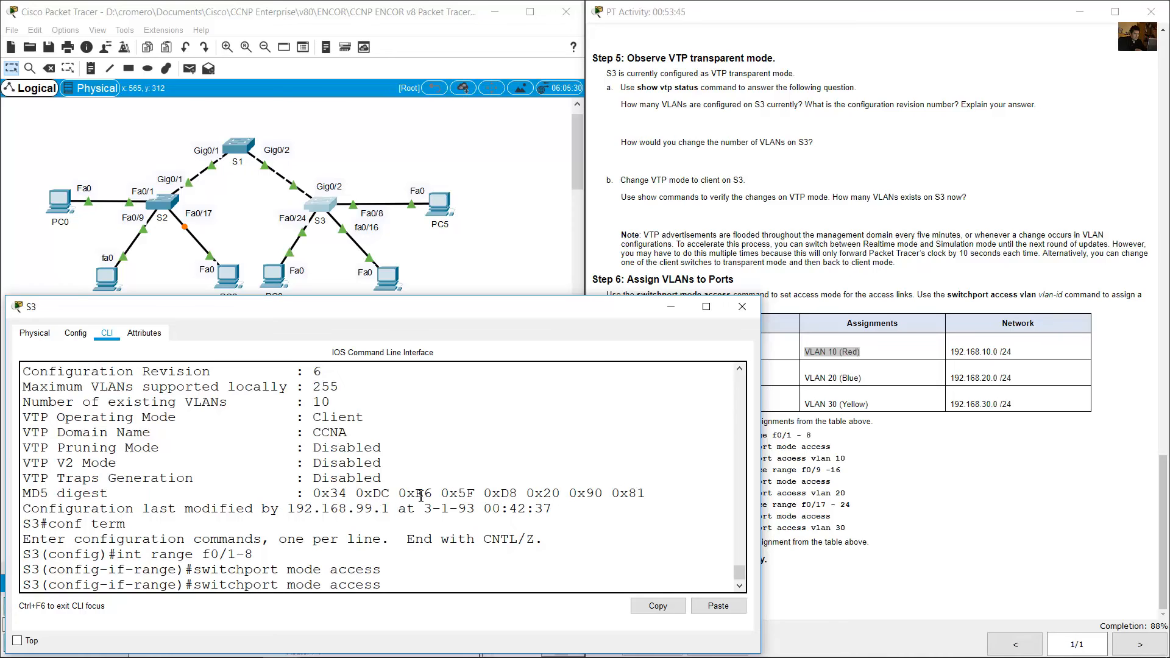
pyautogui.press('BackSpace')
pyautogui.press('BackSpace')
pyautogui.press('BackSpace')
pyautogui.press('Return')
# Check S3's second port range and its VLAN in the table, and select interface range f0/9-16 on S3.
pyautogui.click(862, 404)
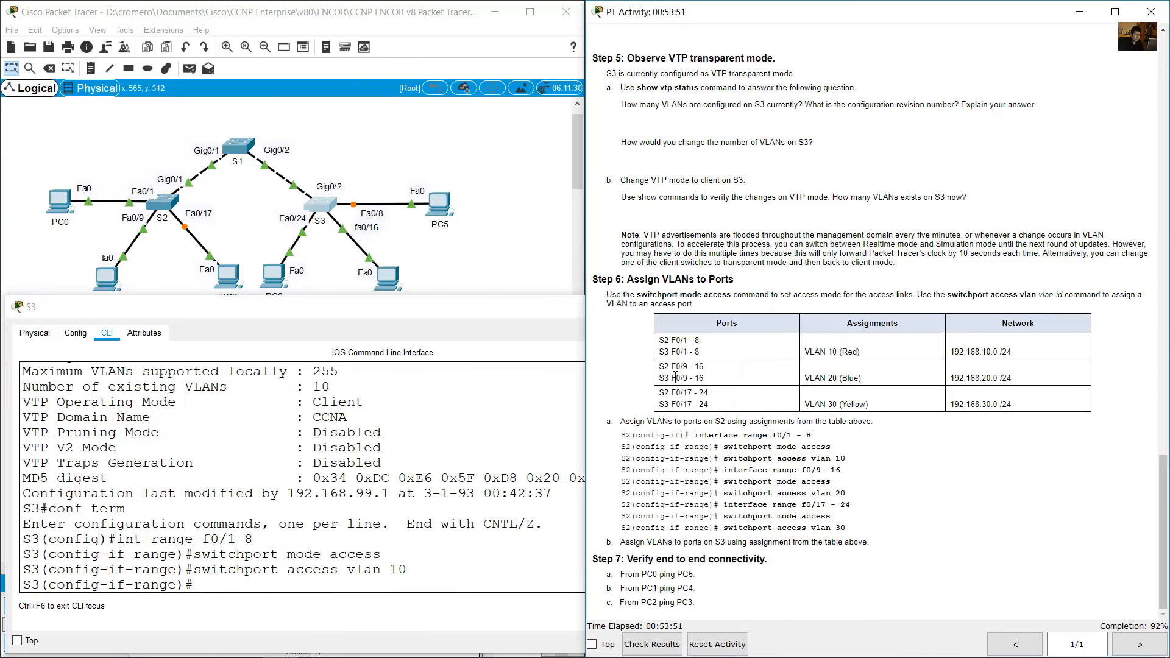
pyautogui.moveTo(660, 378); pyautogui.dragTo(714, 383)
pyautogui.moveTo(815, 378); pyautogui.dragTo(882, 383)
pyautogui.click(496, 479)
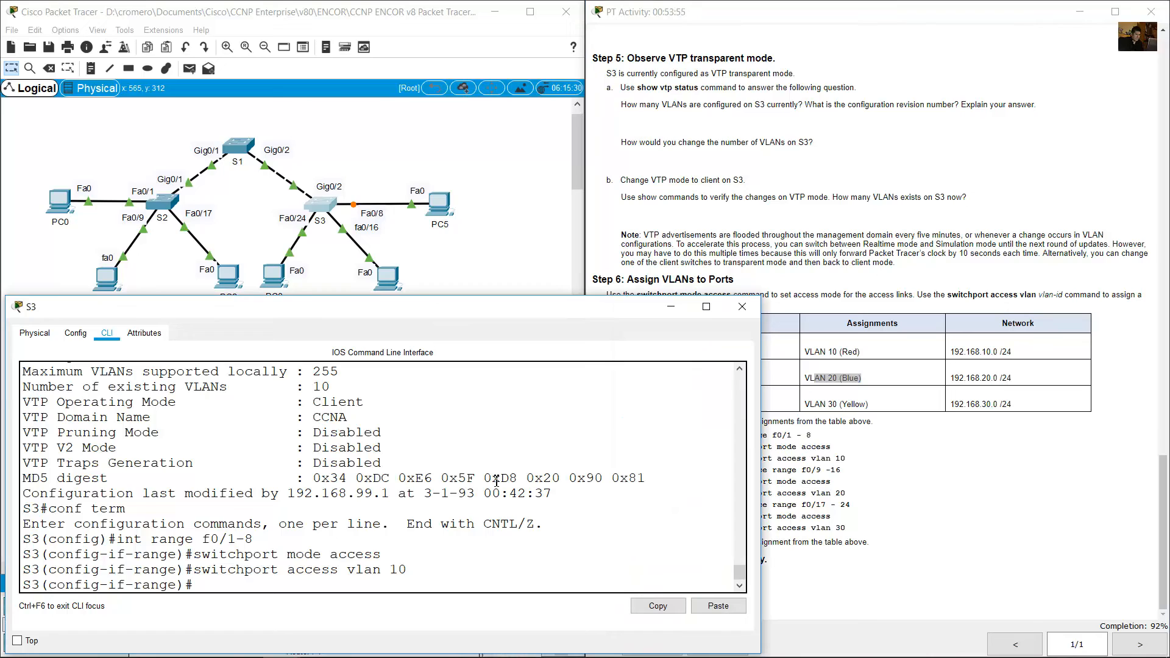
pyautogui.press('Up')
pyautogui.press('Up')
pyautogui.press('Up')
pyautogui.press('BackSpace')
pyautogui.write('9-16')
pyautogui.press('Return')
# Set S3's ports f0/9-16 to access mode with switchport mode access.
pyautogui.press('Up')
pyautogui.press('Up')
pyautogui.press('Up')
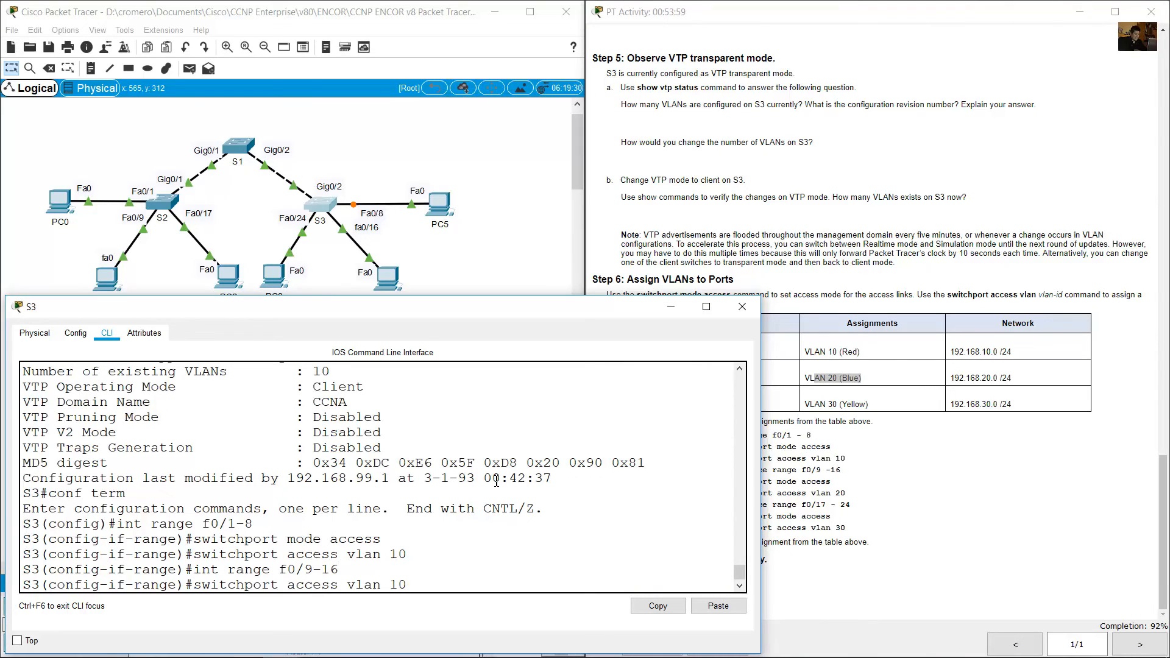
pyautogui.press('Return')
# Assign S3's ports f0/9-16 to VLAN 20 with the switchport access vlan command.
pyautogui.press('Up')
pyautogui.press('Up')
pyautogui.press('Up')
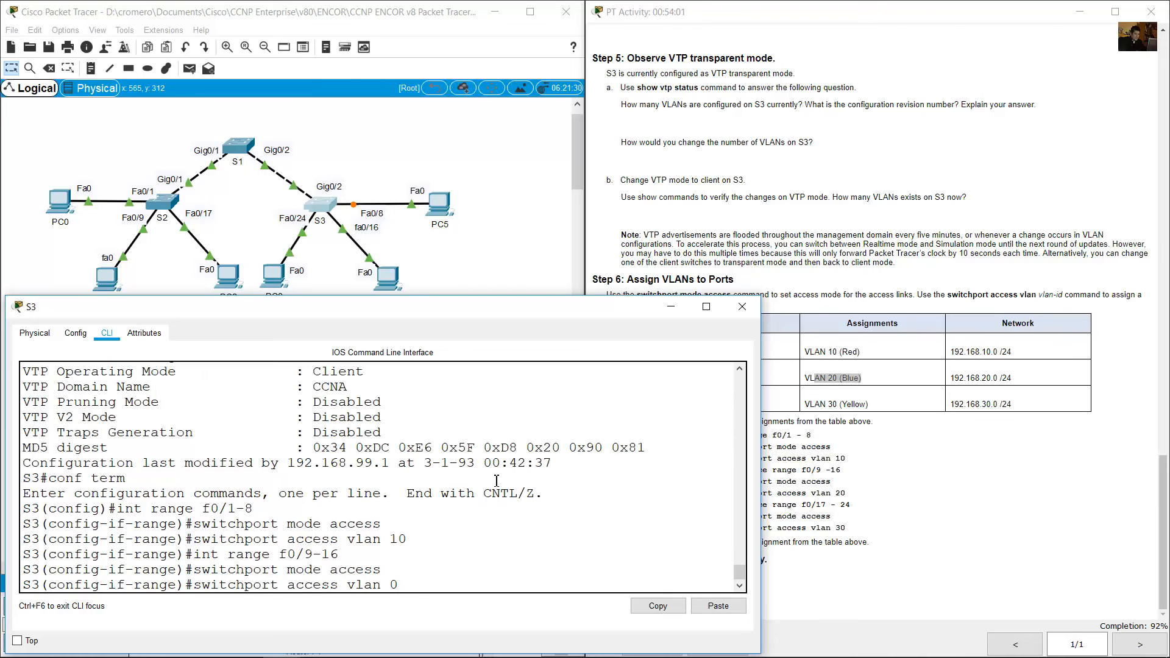
pyautogui.write('2')
pyautogui.press('Return')
# Check S3's third port range and its VLAN in the table, and select interface range f0/17-24 on S3.
pyautogui.click(811, 364)
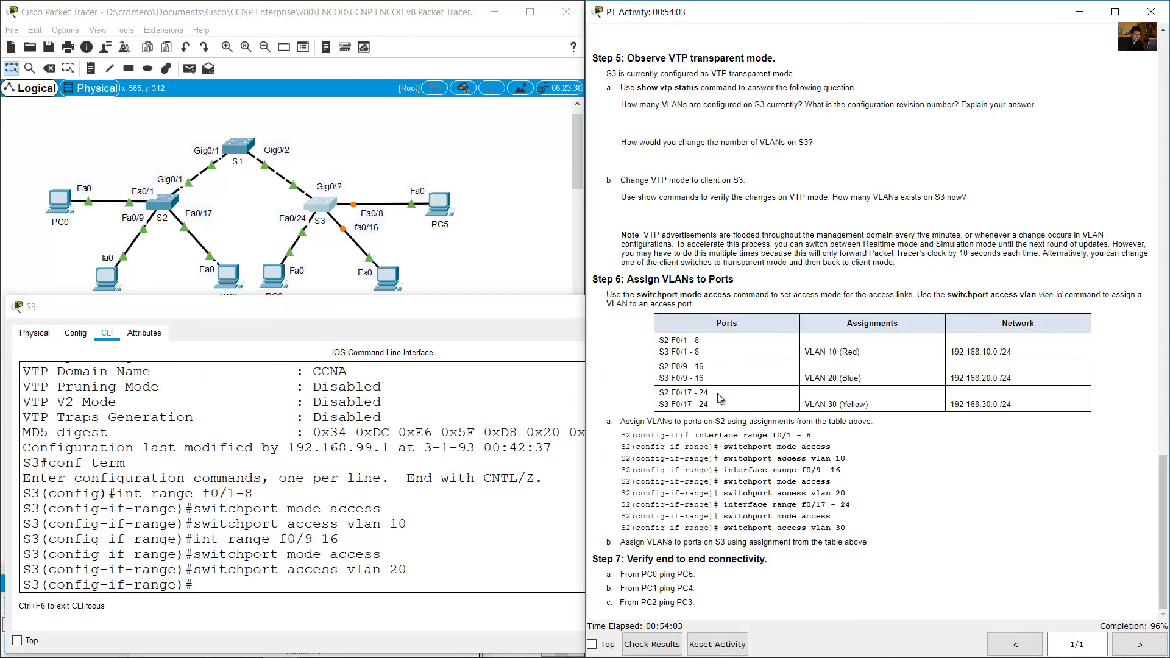
pyautogui.moveTo(659, 405); pyautogui.dragTo(722, 407)
pyautogui.moveTo(810, 406); pyautogui.dragTo(869, 407)
pyautogui.click(293, 519)
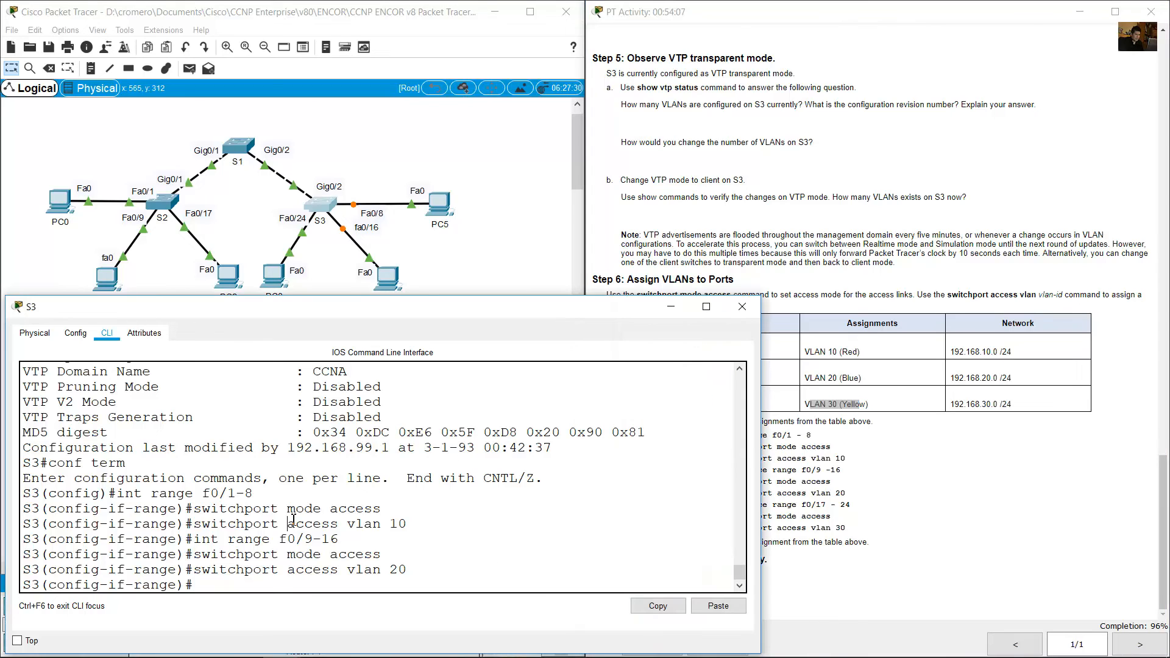
pyautogui.press('Up')
pyautogui.press('Up')
pyautogui.press('Up')
pyautogui.write('7')
pyautogui.press('Return')
# Set S3's ports f0/17-24 to access mode with switchport mode access.
pyautogui.press('Up')
pyautogui.press('Up')
pyautogui.press('Up')
pyautogui.press('Return')
# Assign S3's ports f0/17-24 to VLAN 30 with the switchport access vlan command.
pyautogui.press('Up')
pyautogui.press('Up')
pyautogui.press('Up')
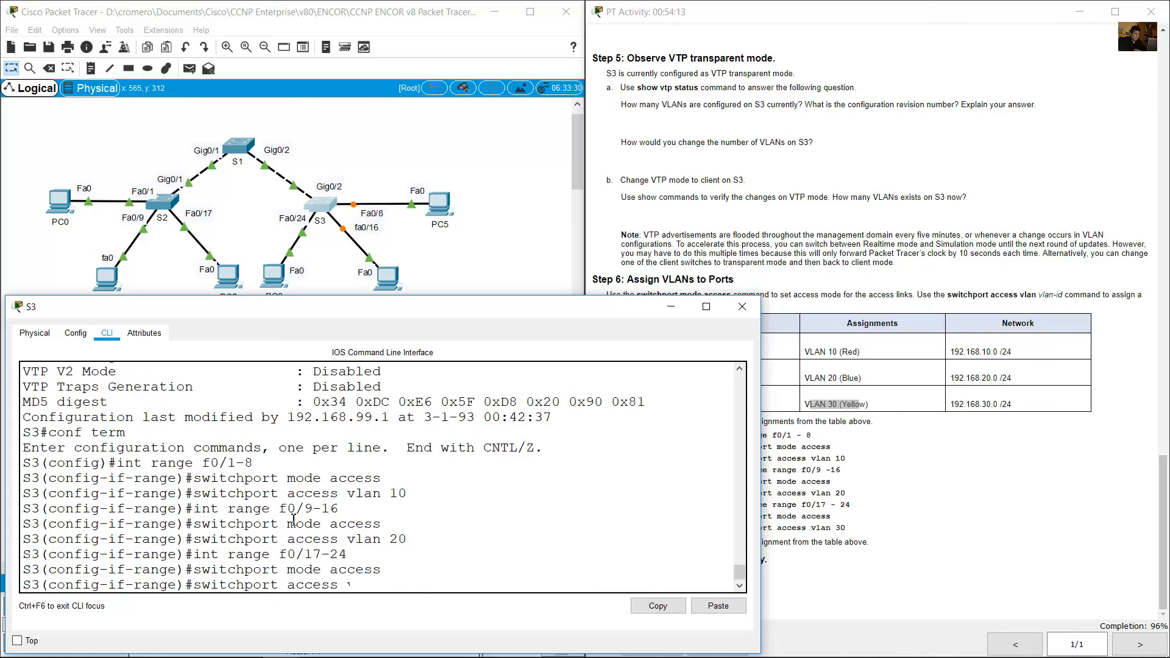
pyautogui.press('BackSpace')
pyautogui.press('BackSpace')
pyautogui.write('30')
pyautogui.press('Return')
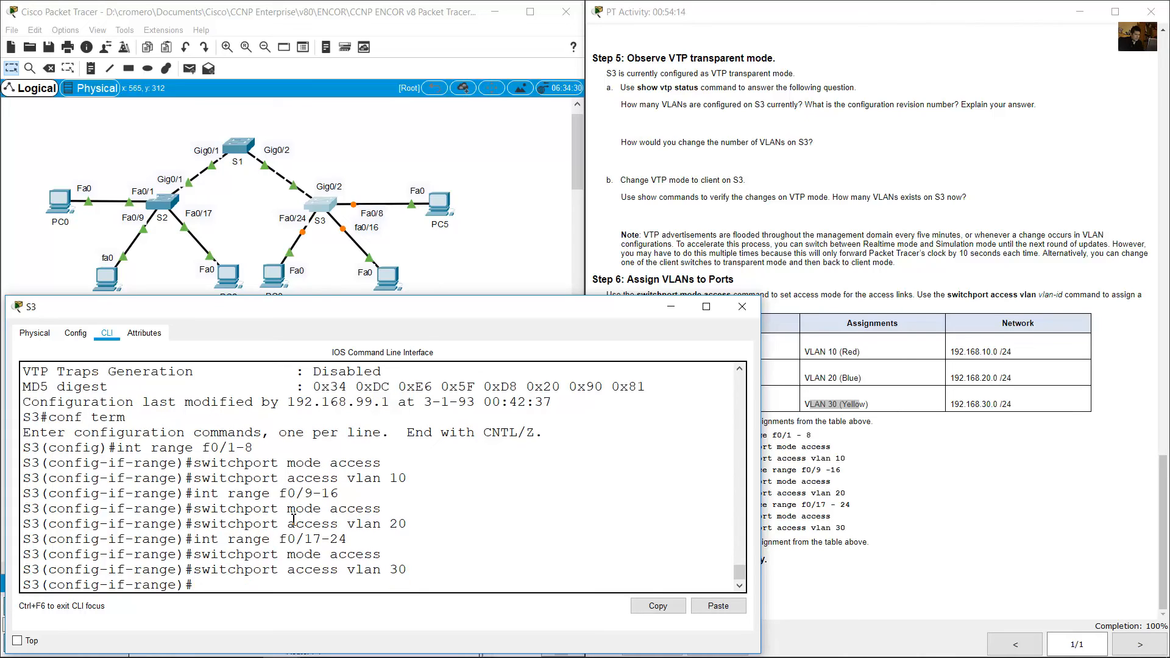
# Read the first connectivity test in Step 7 and open the Command Prompt on PC0.
pyautogui.click(904, 419)
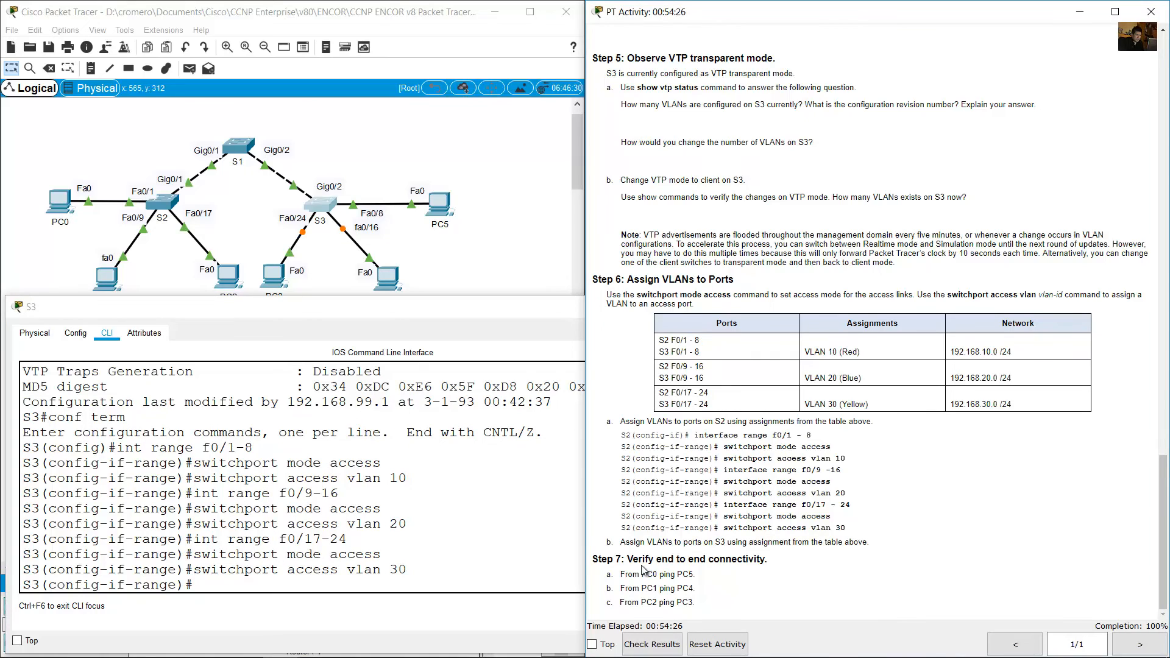
pyautogui.moveTo(629, 564); pyautogui.dragTo(727, 568)
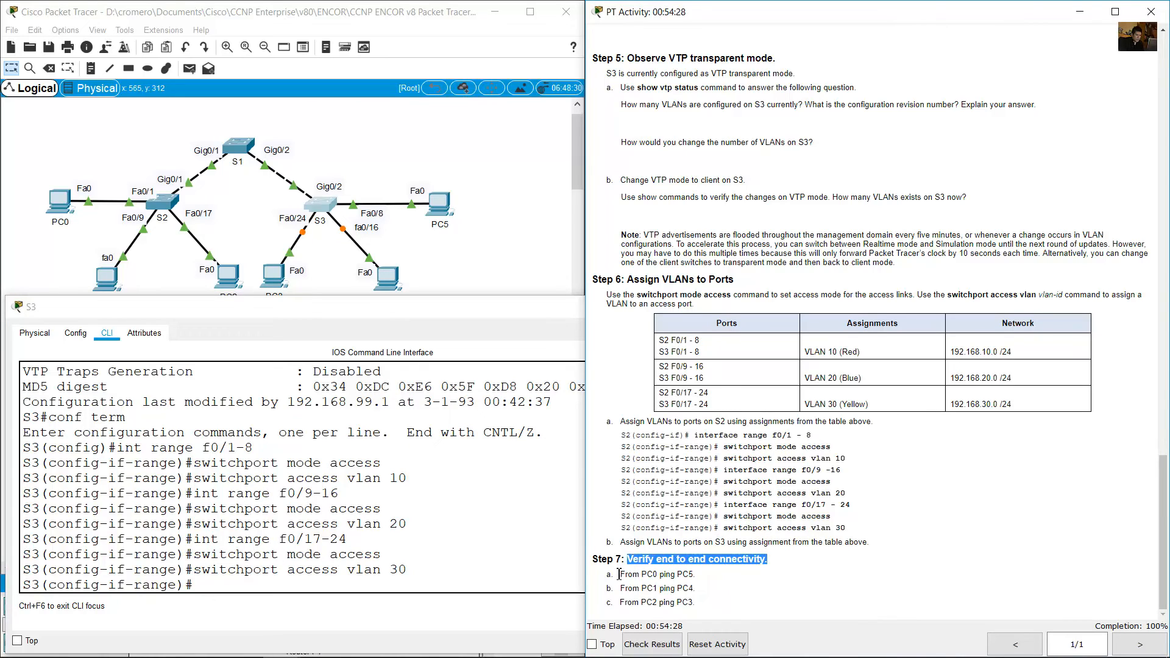
pyautogui.moveTo(624, 577); pyautogui.dragTo(694, 577)
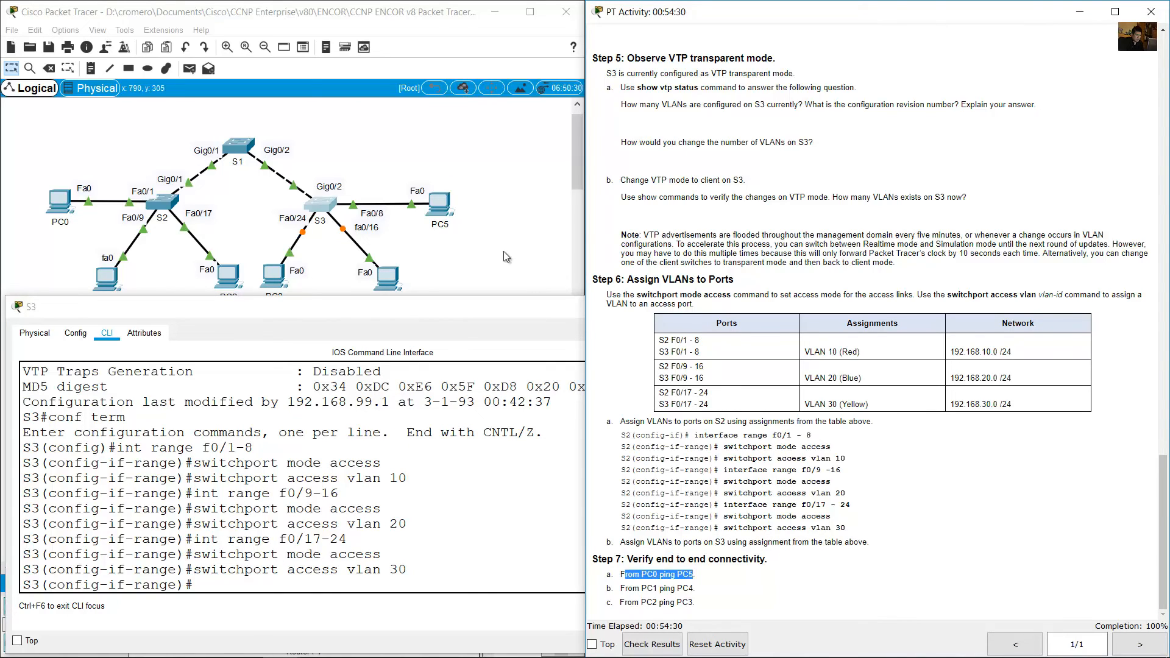
pyautogui.click(146, 247)
pyautogui.click(54, 208)
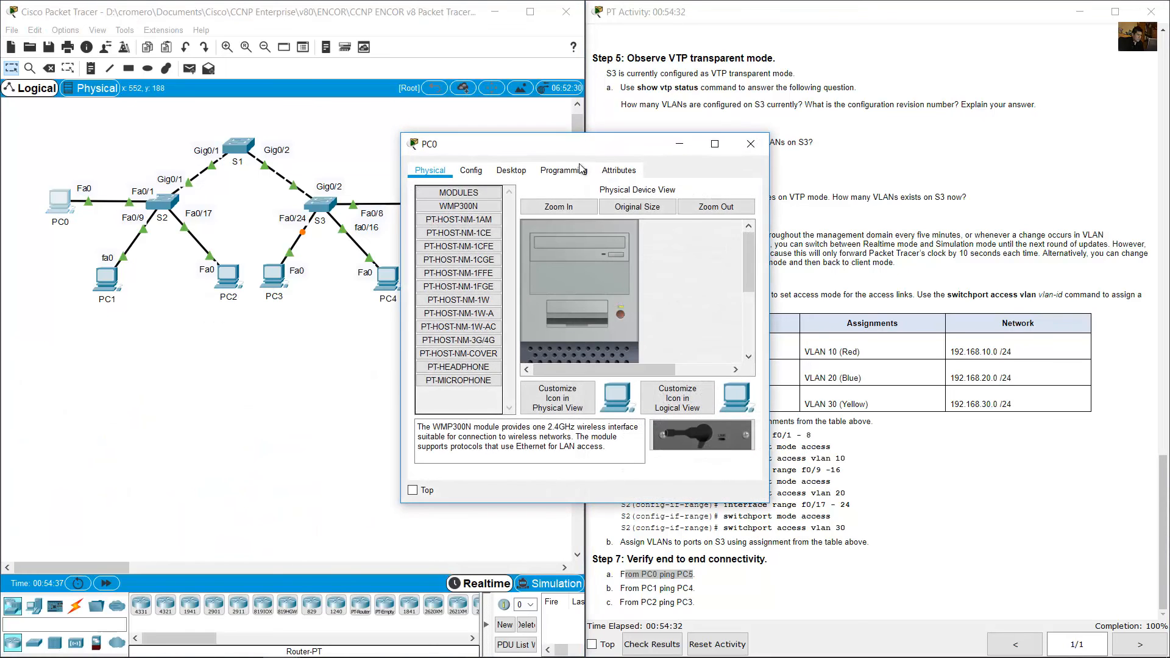
pyautogui.moveTo(478, 136); pyautogui.dragTo(123, 304)
pyautogui.click(147, 332)
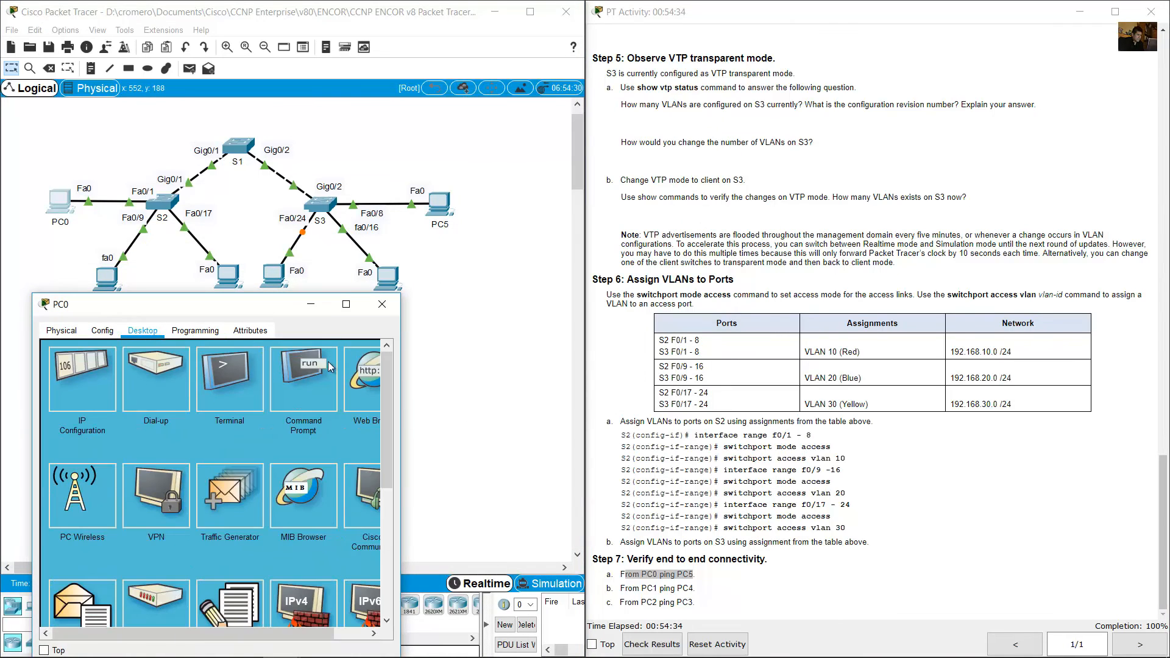
pyautogui.click(328, 361)
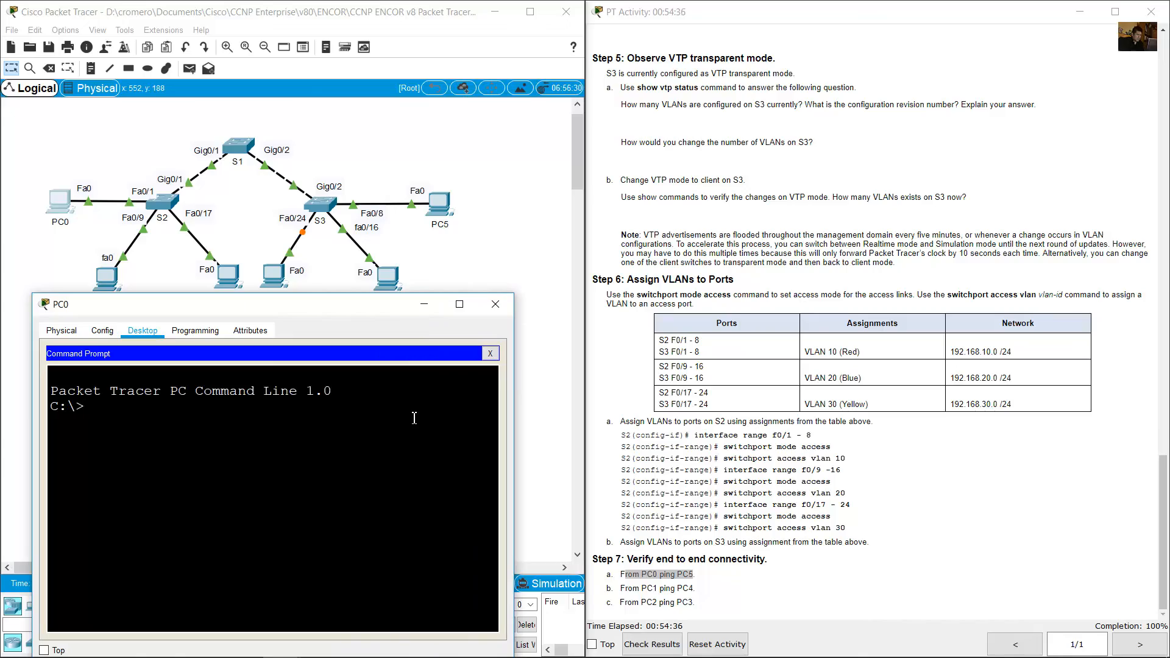
# Look up PC5's IP address in the addressing table and ping 192.168.10.2 from PC0.
pyautogui.click(1096, 268)
pyautogui.scroll(10, 1097, 268)
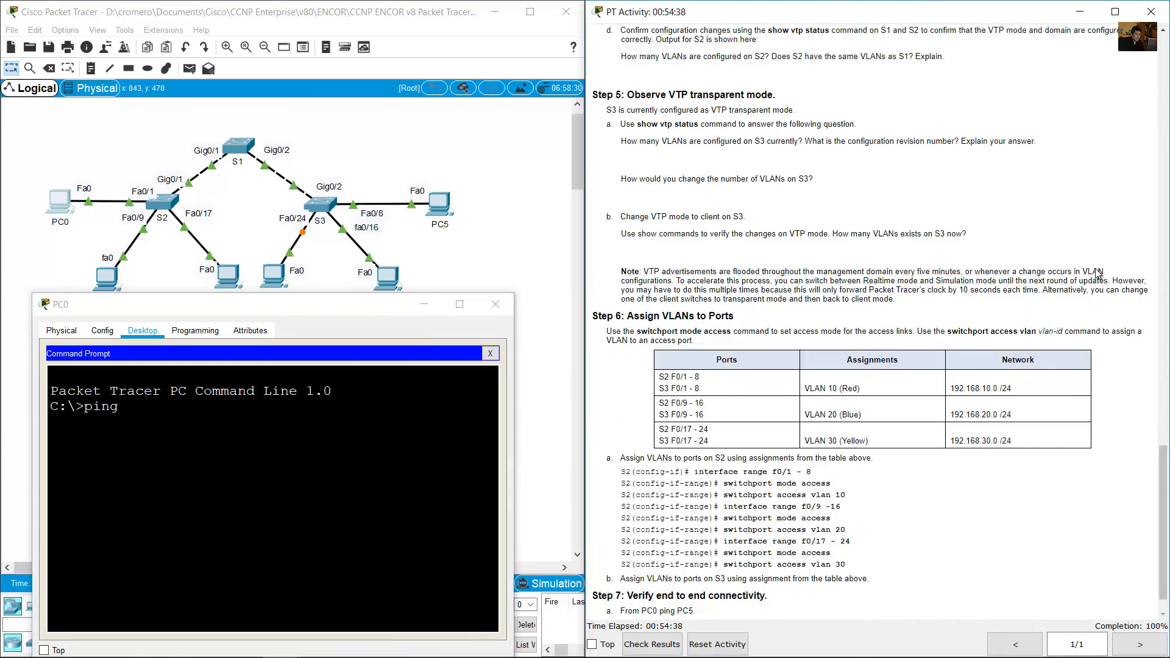
pyautogui.scroll(10, 1101, 274)
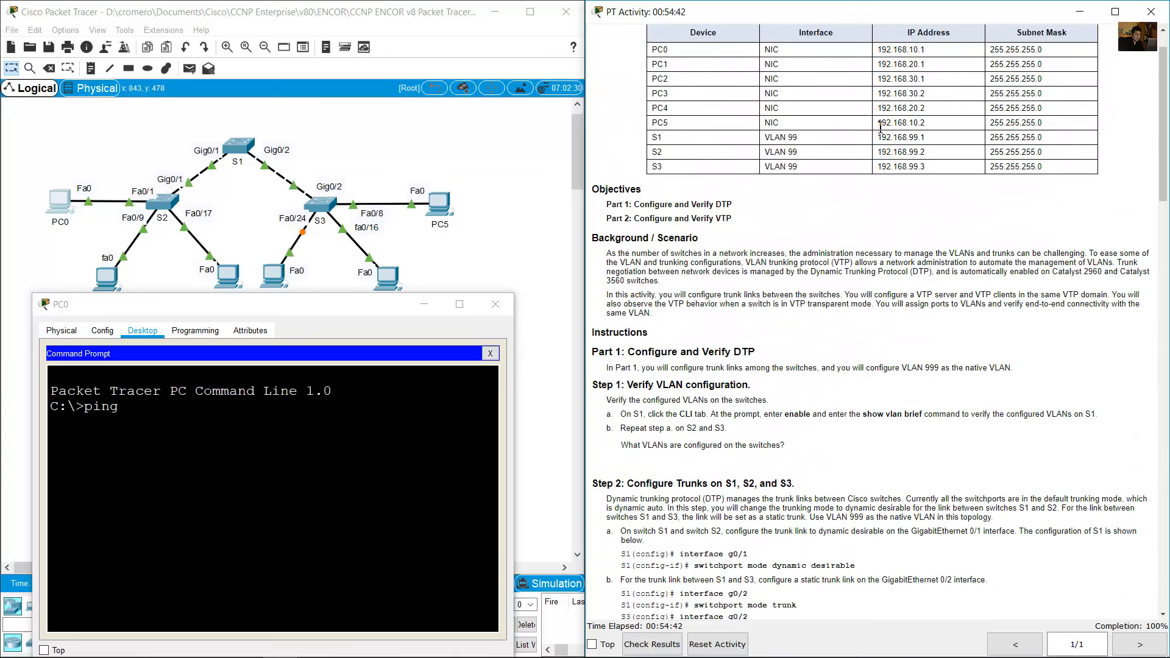
pyautogui.moveTo(878, 123); pyautogui.dragTo(926, 124)
pyautogui.click(435, 420)
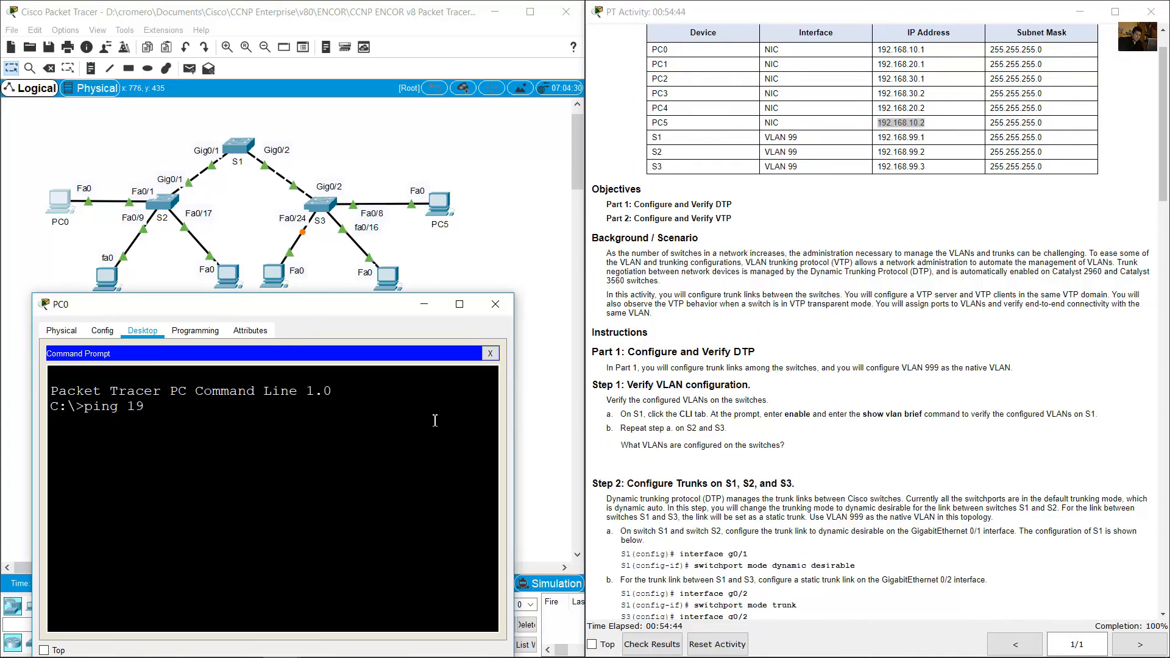
pyautogui.write('ping 192.168.10.2')
pyautogui.press('Return')
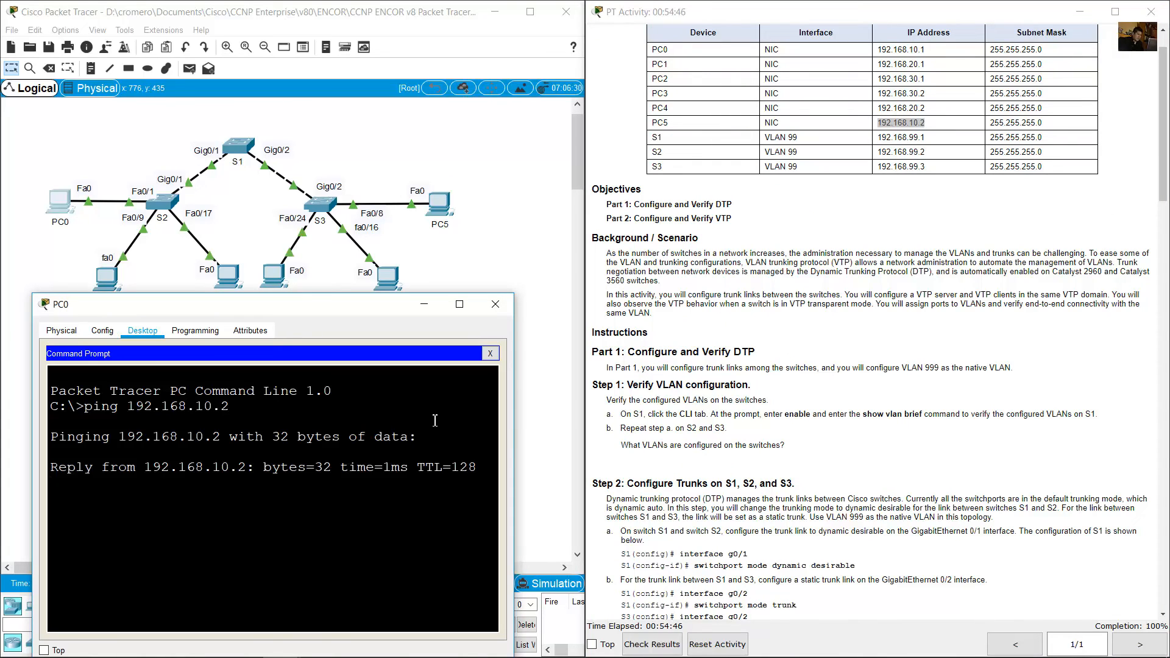
# Check the next connectivity test in Step 7, then return to the addressing table for the target PC's address.
pyautogui.click(1165, 176)
pyautogui.moveTo(1159, 245); pyautogui.dragTo(1149, 609)
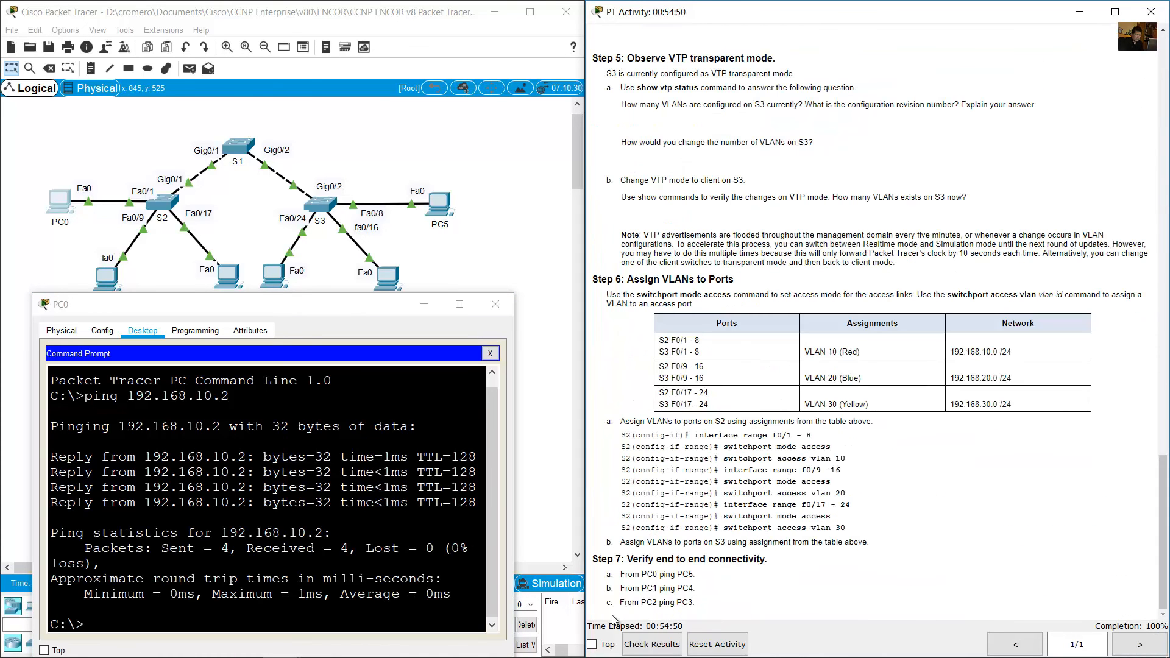
pyautogui.moveTo(648, 588); pyautogui.dragTo(733, 585)
pyautogui.moveTo(1165, 508); pyautogui.dragTo(1162, 77)
# Open the Command Prompt on PC1 and move its window below the topology.
pyautogui.click(327, 201)
pyautogui.click(107, 277)
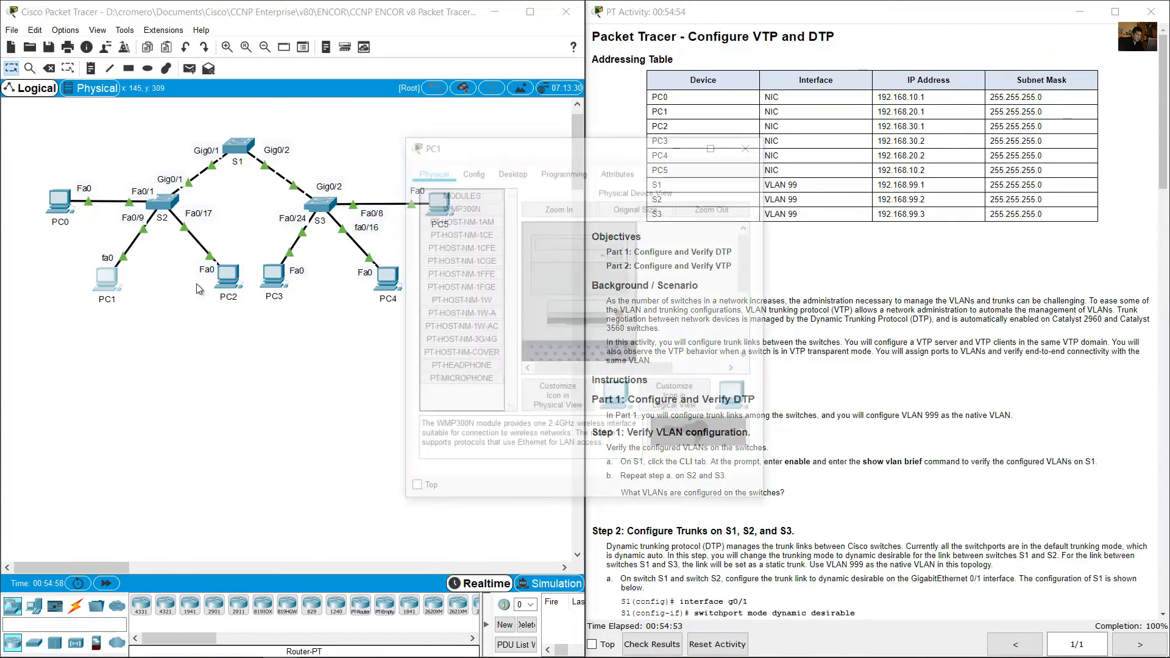
pyautogui.click(511, 170)
pyautogui.moveTo(539, 144); pyautogui.dragTo(165, 295)
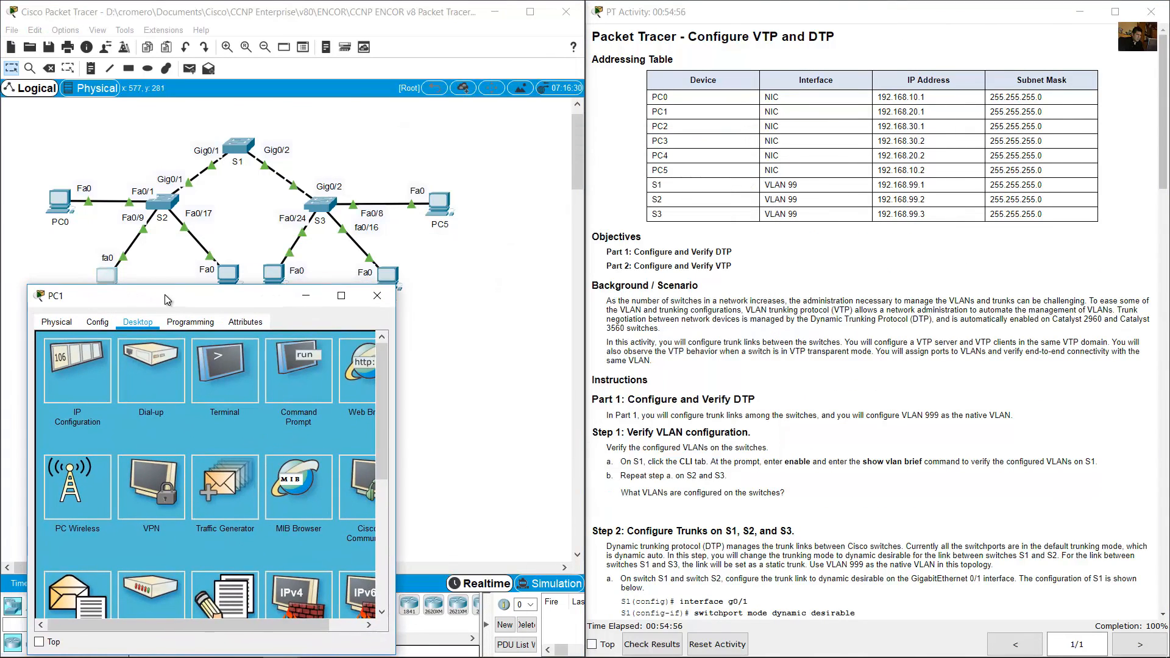
pyautogui.click(315, 393)
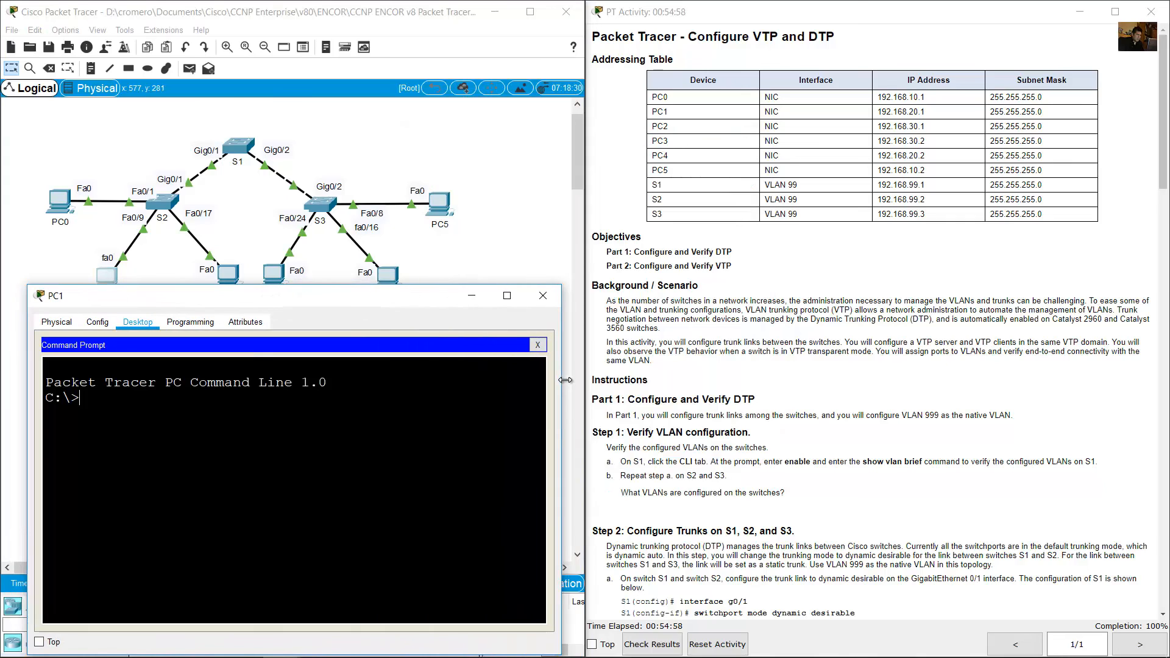
# Look up PC4's IP address in the addressing table and ping 192.168.20.2 from PC1.
pyautogui.write('ping')
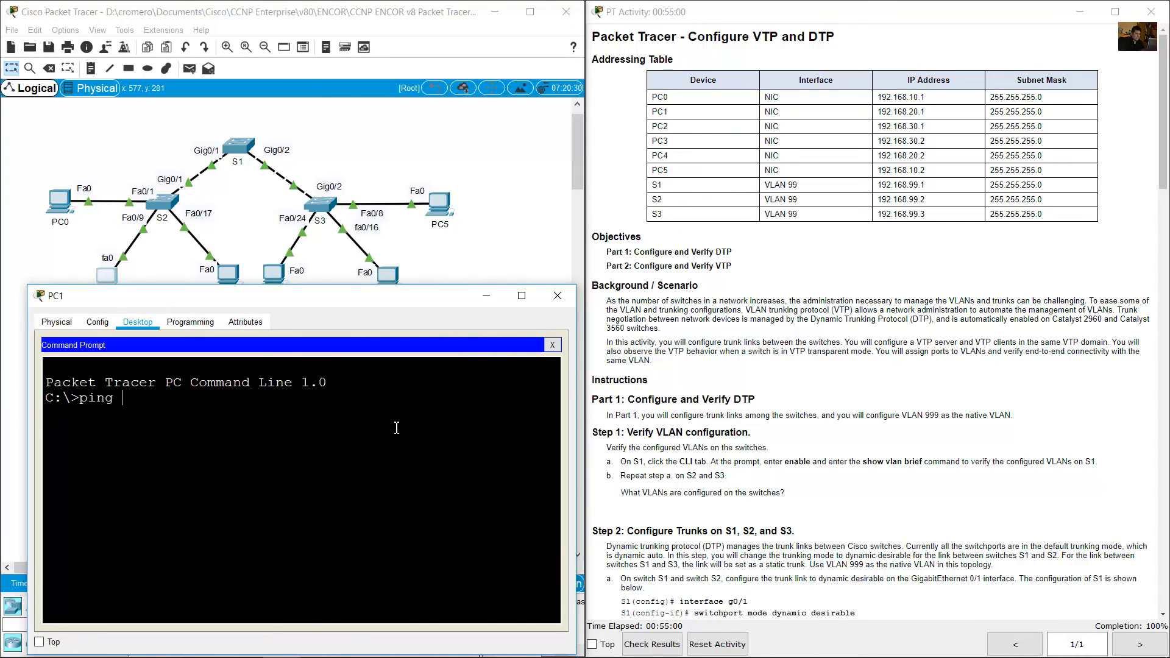
pyautogui.moveTo(879, 156); pyautogui.dragTo(938, 160)
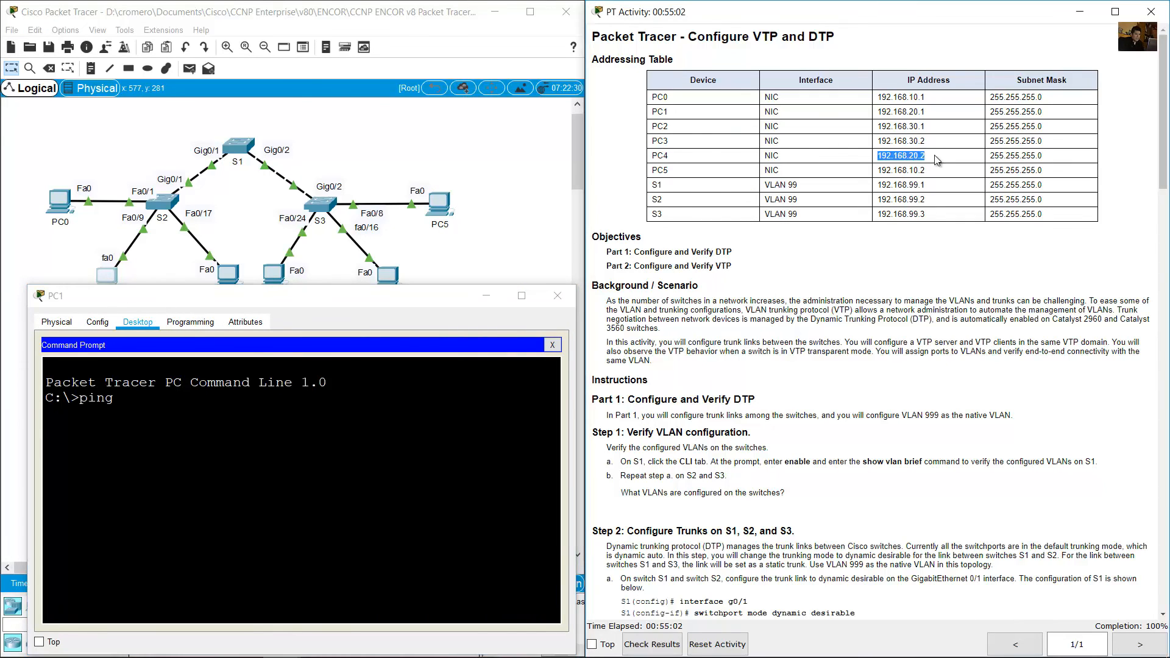
pyautogui.click(330, 478)
pyautogui.write('192.1')
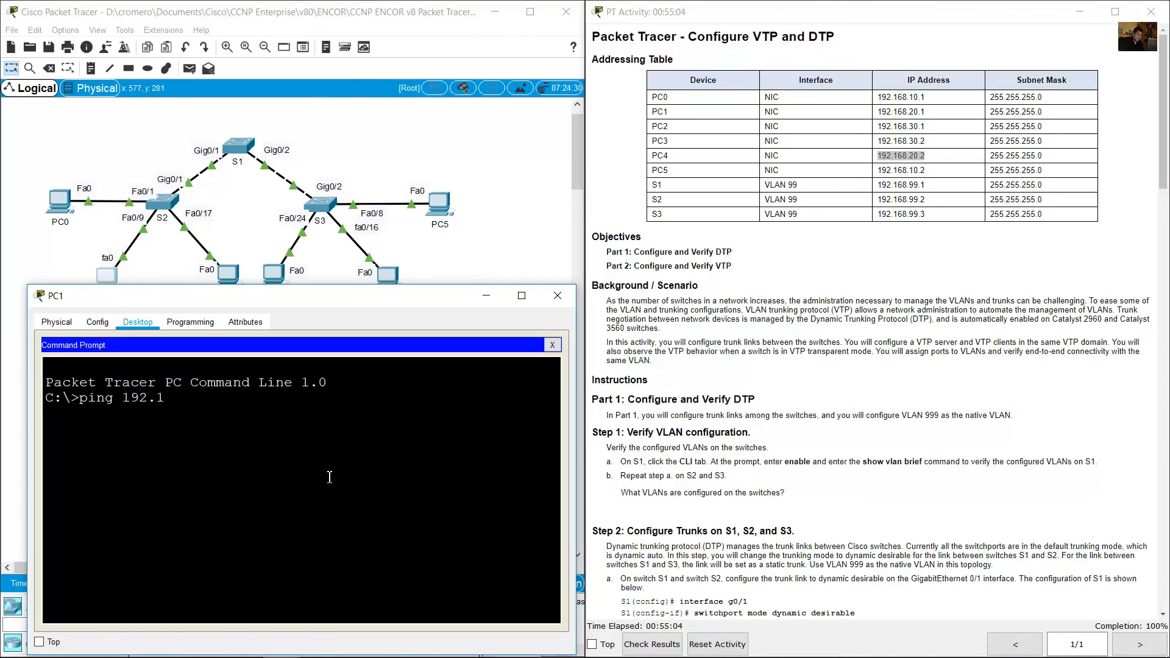
pyautogui.write('68.20.2')
pyautogui.press('Return')
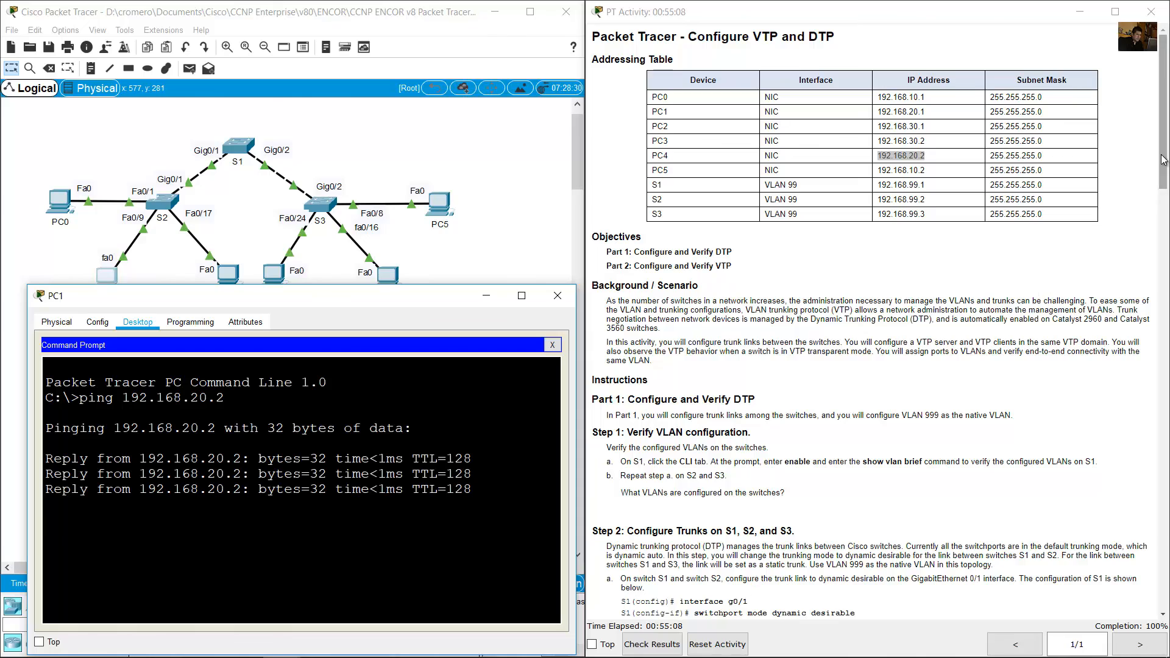
# Read the last connectivity test in Step 7 and open a widened Command Prompt window on PC2.
pyautogui.moveTo(1163, 115); pyautogui.dragTo(1087, 627)
pyautogui.moveTo(640, 602); pyautogui.dragTo(688, 603)
pyautogui.moveTo(1164, 471); pyautogui.dragTo(515, 182)
pyautogui.click(412, 133)
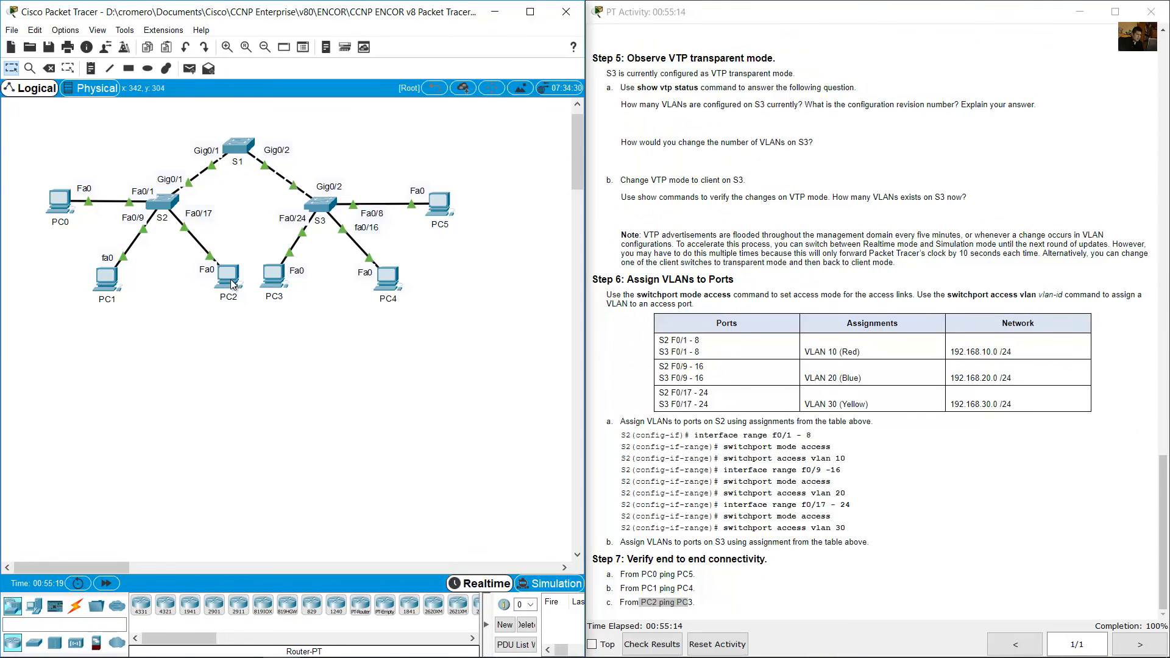
pyautogui.moveTo(233, 284)
pyautogui.click(232, 276)
pyautogui.moveTo(597, 143); pyautogui.dragTo(219, 261)
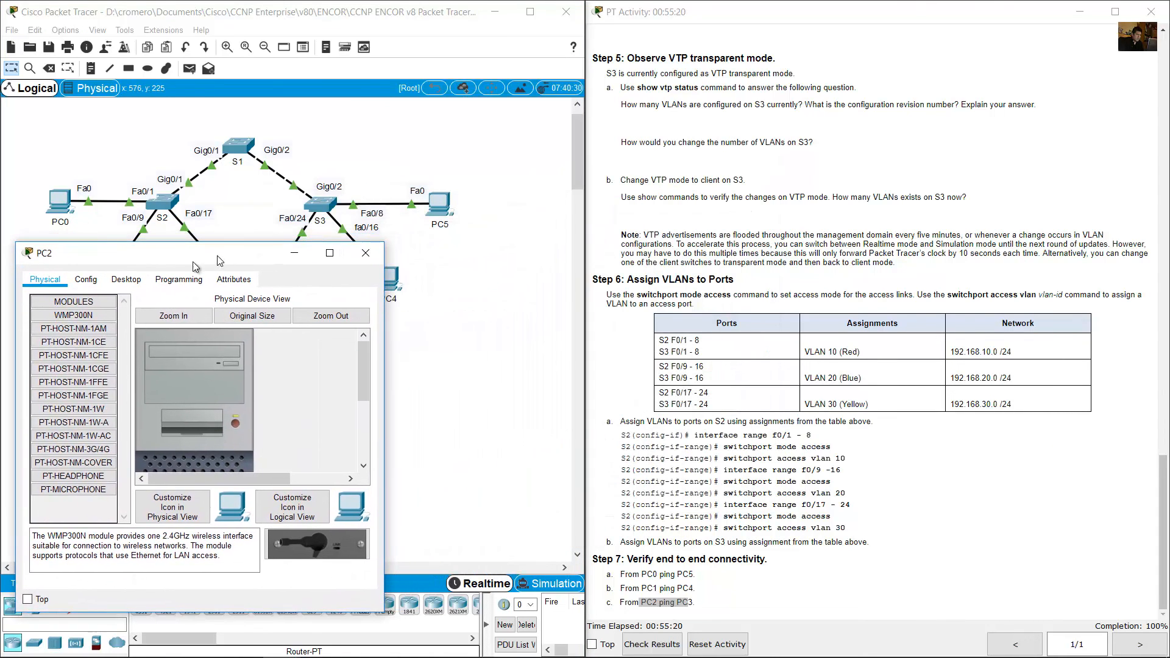
pyautogui.click(126, 279)
pyautogui.click(281, 334)
pyautogui.moveTo(385, 339); pyautogui.dragTo(563, 367)
# Look up PC3's IP address in the addressing table and ping 192.168.30.2 from PC2.
pyautogui.moveTo(1164, 463); pyautogui.dragTo(1165, 35)
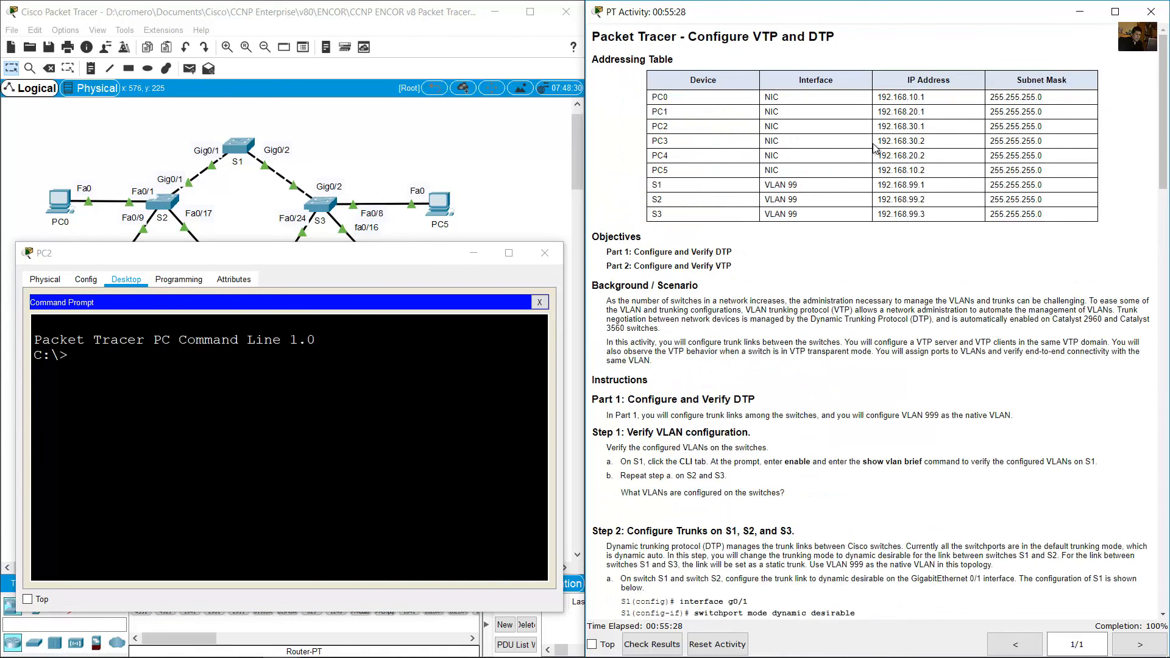
pyautogui.moveTo(876, 141); pyautogui.dragTo(927, 142)
pyautogui.click(284, 502)
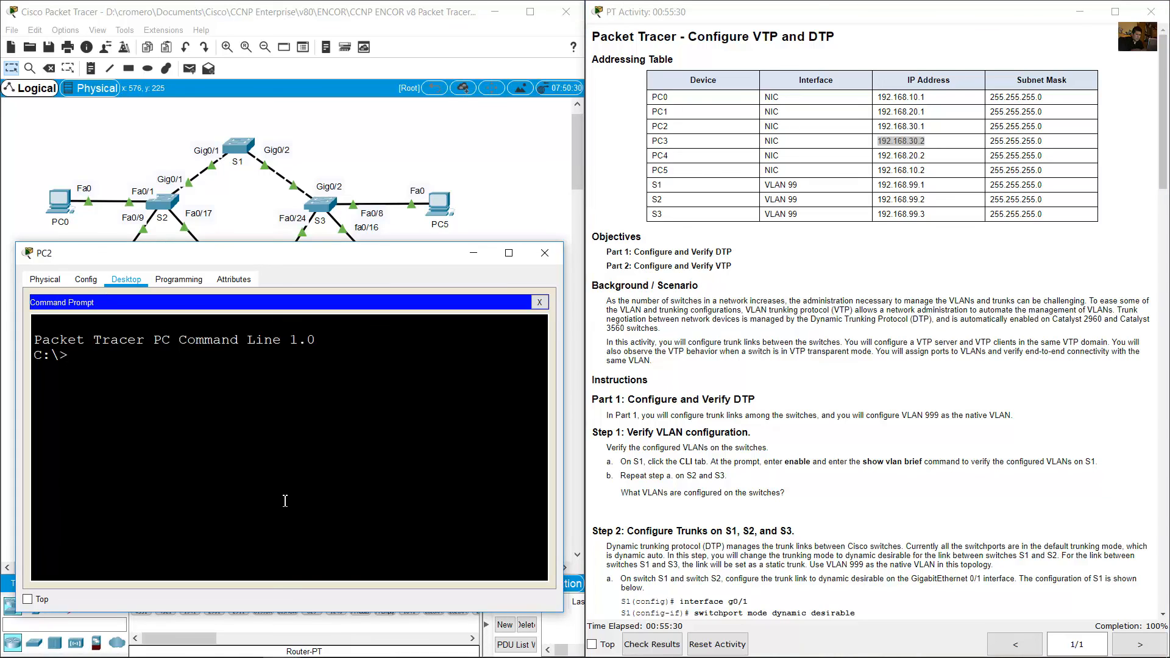
pyautogui.write('ping 192.168.30.2')
pyautogui.press('Return')
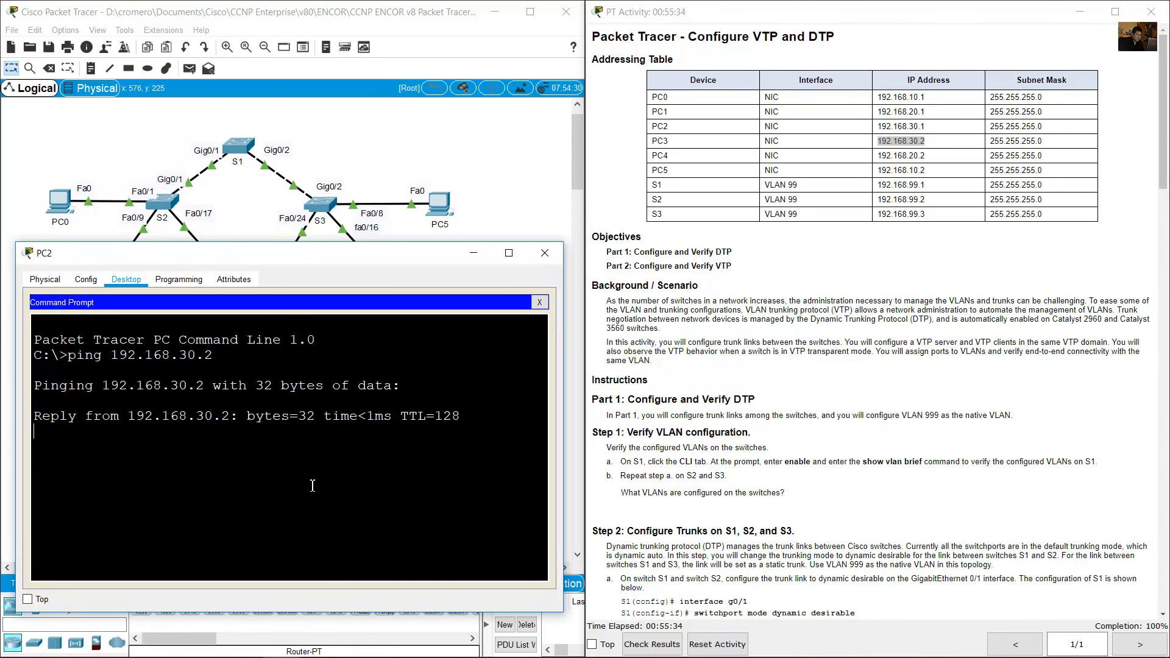
pyautogui.click(995, 429)
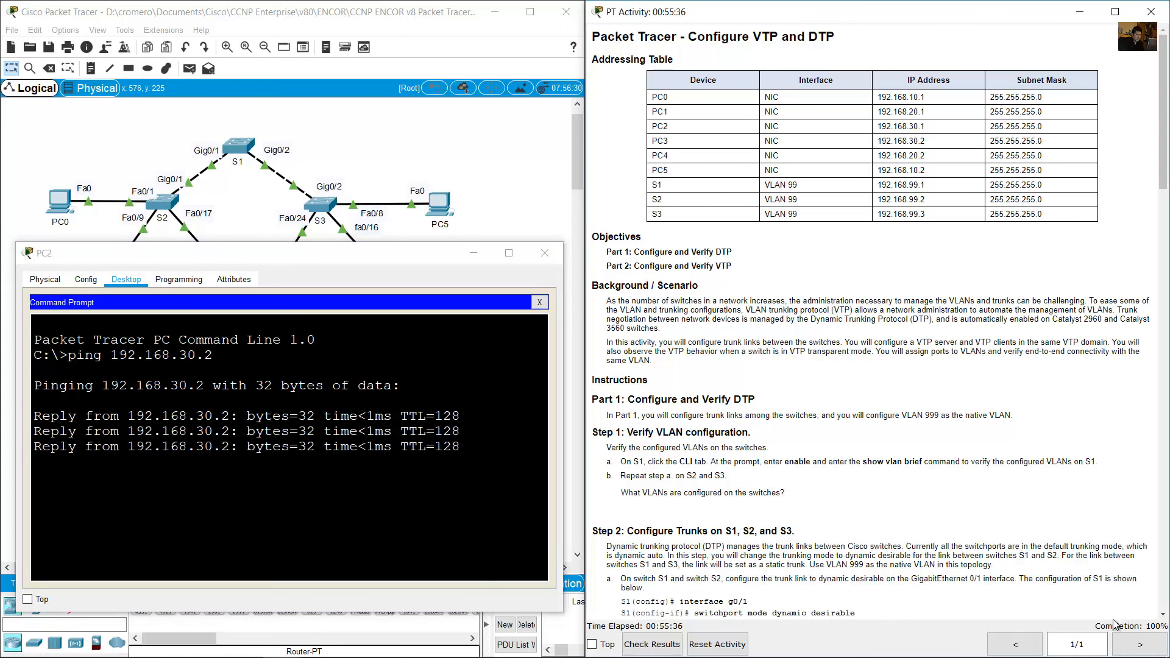